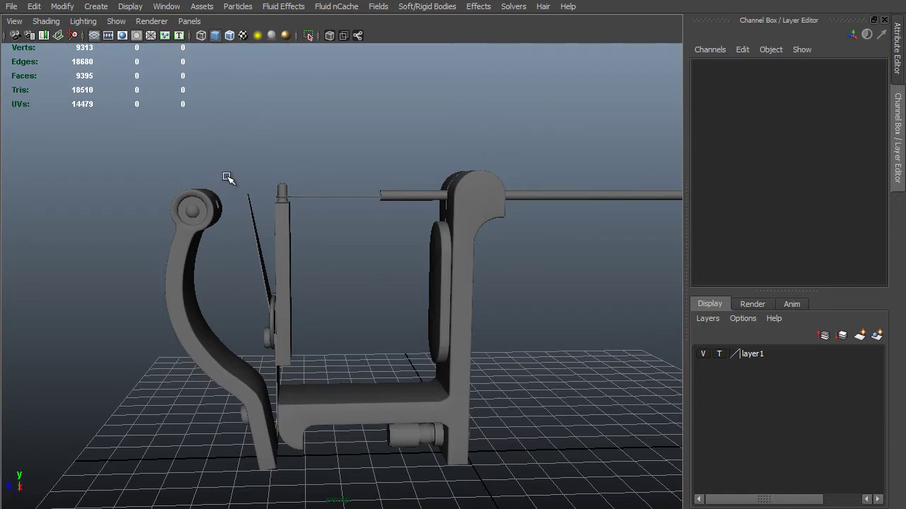
# Step: Save the scene under a new part name, based on the existing The_Tattoo_Gun_Tutorial_P3.mb file name
pyautogui.press('space')
pyautogui.click(254, 203)
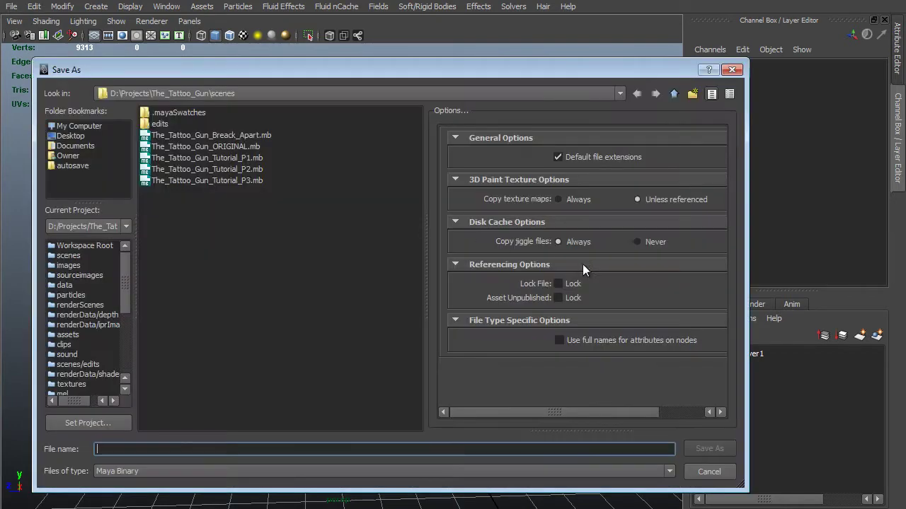
pyautogui.click(231, 182)
pyautogui.click(210, 449)
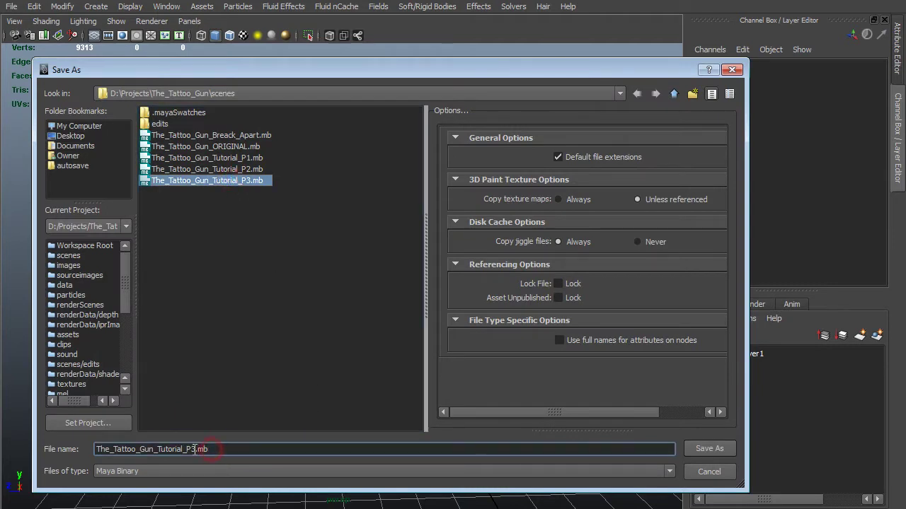
pyautogui.press('Return')
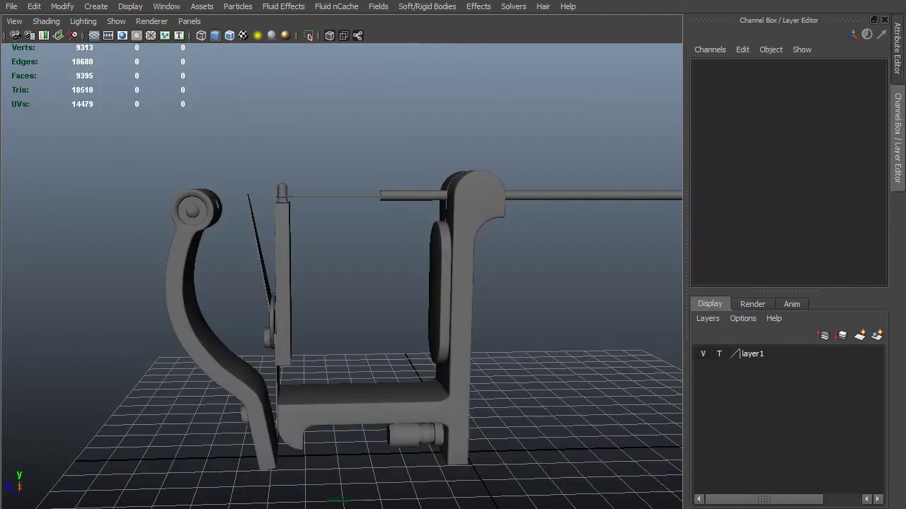
# Step: Expand Rear_Spring in the Outliner and unhide its child object Punch_009
pyautogui.click(92, 508)
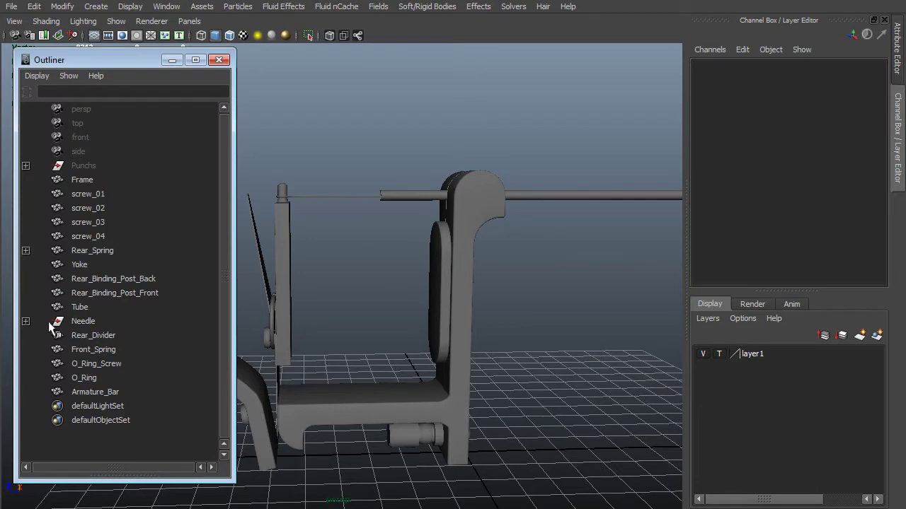
pyautogui.click(29, 250)
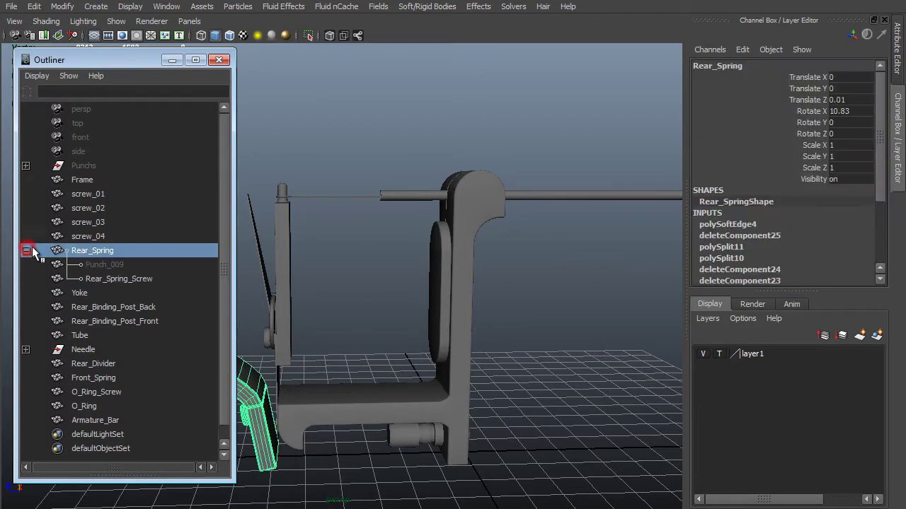
pyautogui.click(104, 265)
pyautogui.hotkey('shift', 'h')
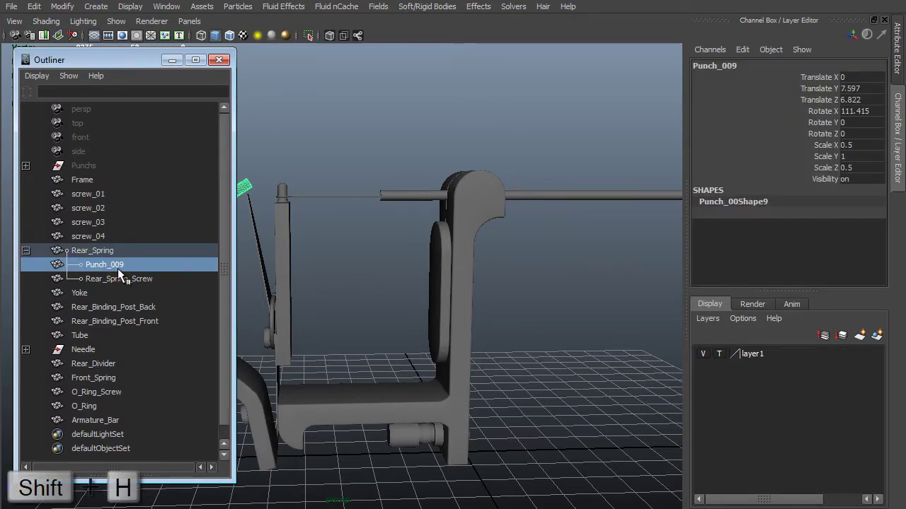
pyautogui.click(180, 59)
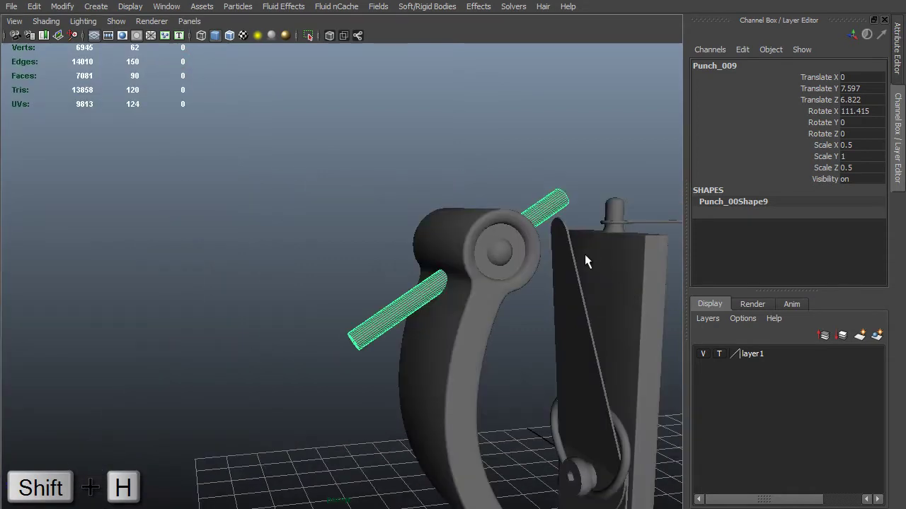
pyautogui.keyDown('alt'); pyautogui.moveTo(573, 276); pyautogui.dragTo(511, 249, button='middle'); pyautogui.keyUp('alt')
pyautogui.keyDown('alt'); pyautogui.moveTo(511, 249); pyautogui.dragTo(478, 188); pyautogui.keyUp('alt')
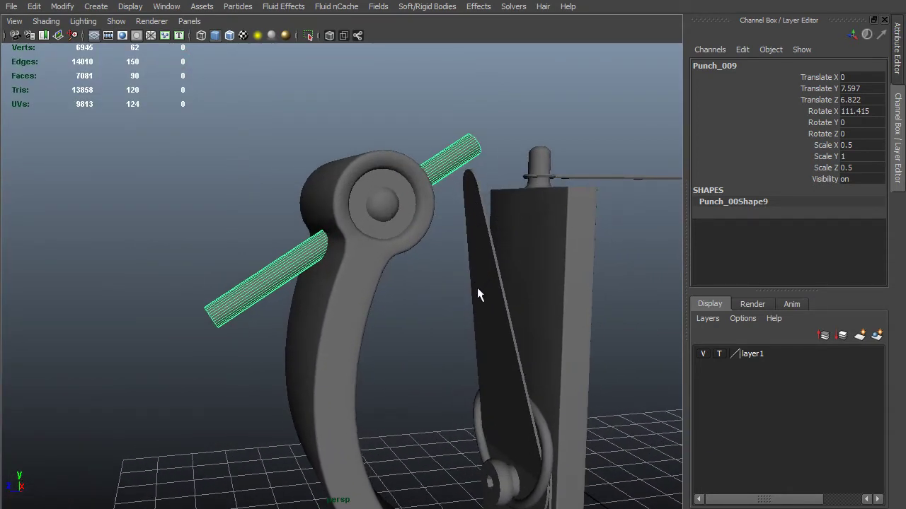
pyautogui.keyDown('alt'); pyautogui.moveTo(477, 290); pyautogui.dragTo(380, 244); pyautogui.keyUp('alt')
# Step: Rotate the Rear_Spring group toward the frame to about 6.87 degrees on X
pyautogui.click(354, 471)
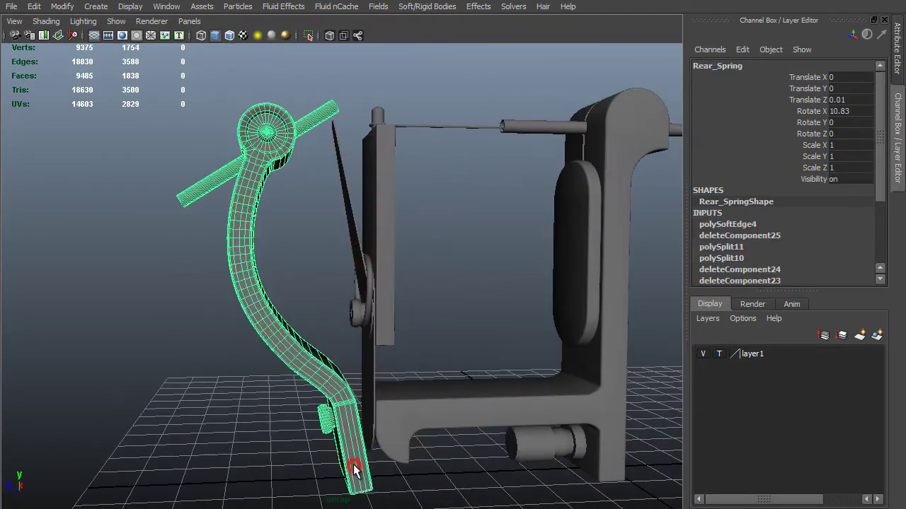
pyautogui.keyDown('alt'); pyautogui.moveTo(335, 326); pyautogui.dragTo(316, 288); pyautogui.keyUp('alt')
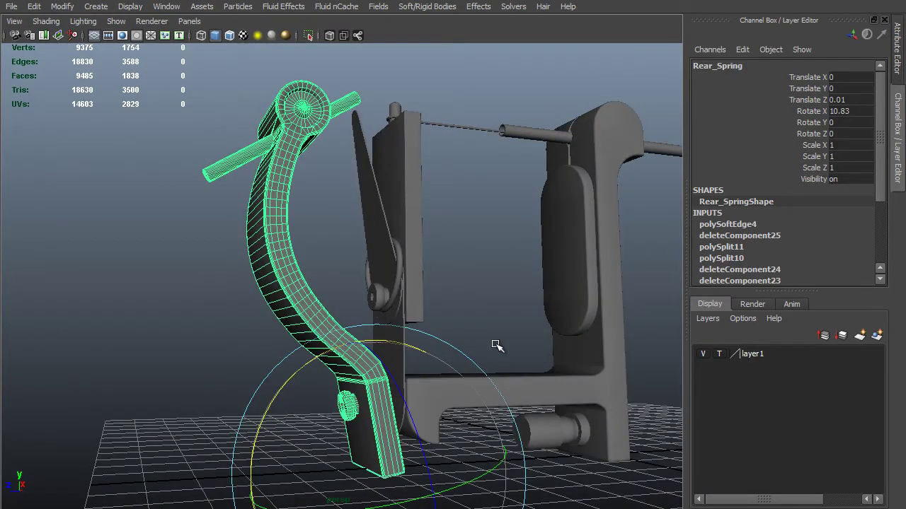
pyautogui.keyDown('alt'); pyautogui.moveTo(460, 330); pyautogui.dragTo(447, 313); pyautogui.keyUp('alt')
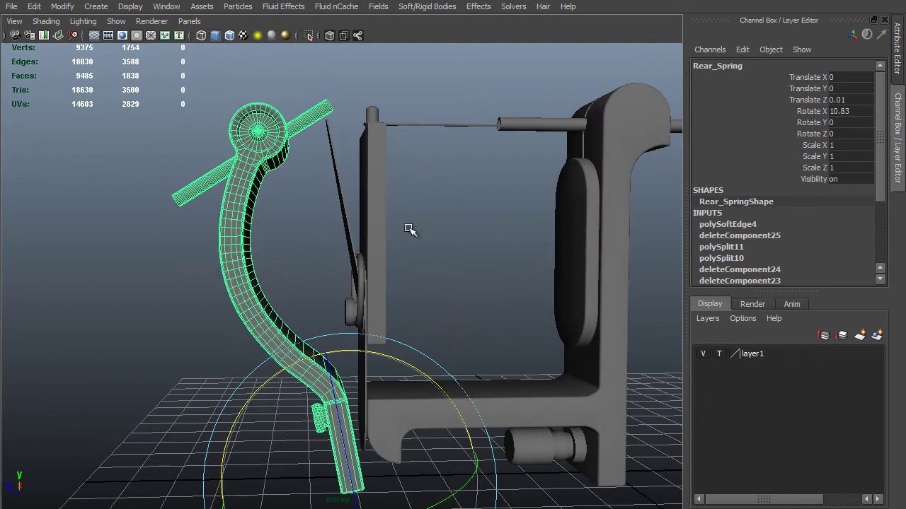
pyautogui.moveTo(411, 227); pyautogui.dragTo(416, 230, button='middle')
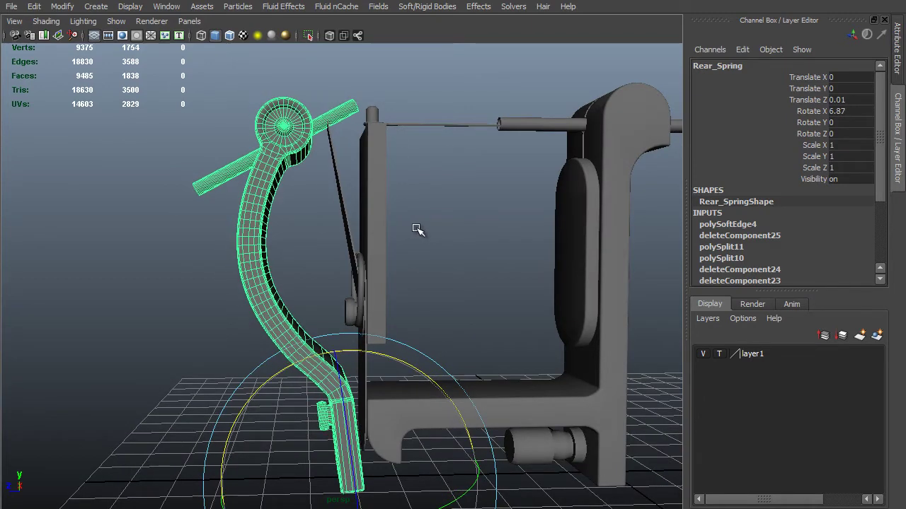
# Step: Unparent Rear_Spring_Screw from Rear_Spring, and scale Rear_Spring down uniformly to about 0.966
pyautogui.click(136, 278)
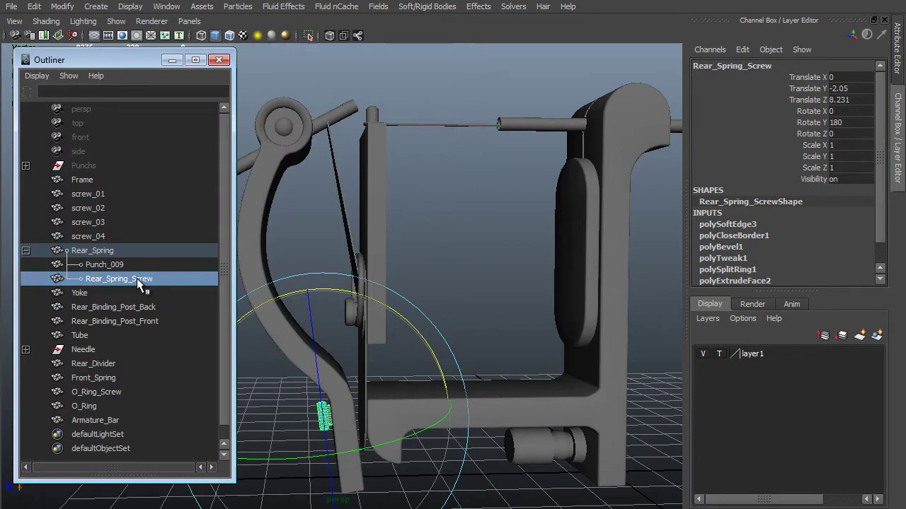
pyautogui.hotkey('shift', 'p')
pyautogui.click(113, 250)
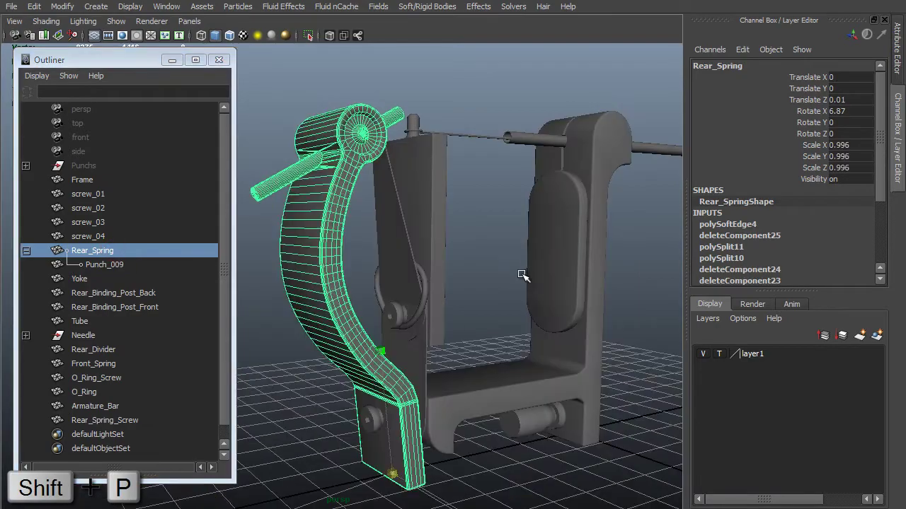
pyautogui.keyDown('alt'); pyautogui.moveTo(485, 281); pyautogui.dragTo(425, 276); pyautogui.keyUp('alt')
# Step: Parent Rear_Spring_Screw back under Rear_Spring
pyautogui.click(126, 421)
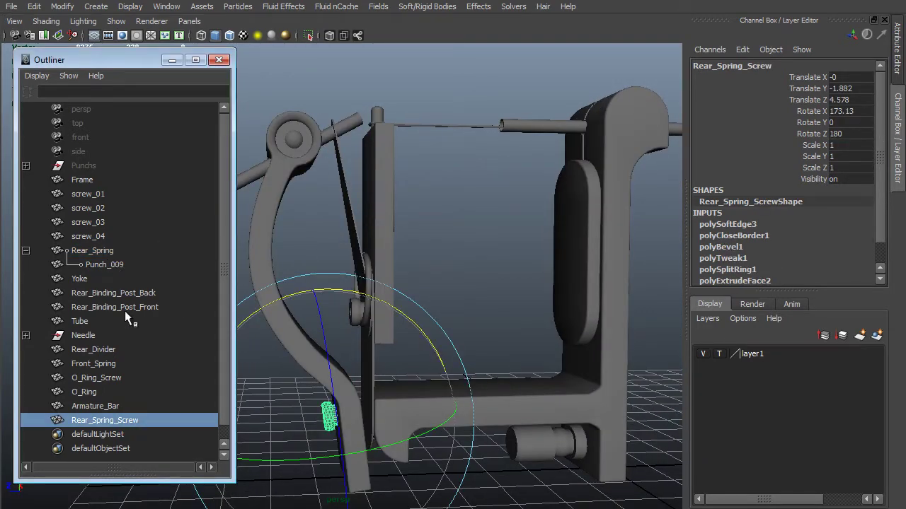
pyautogui.keyDown('ctrl'); pyautogui.click(110, 252); pyautogui.keyUp('ctrl')
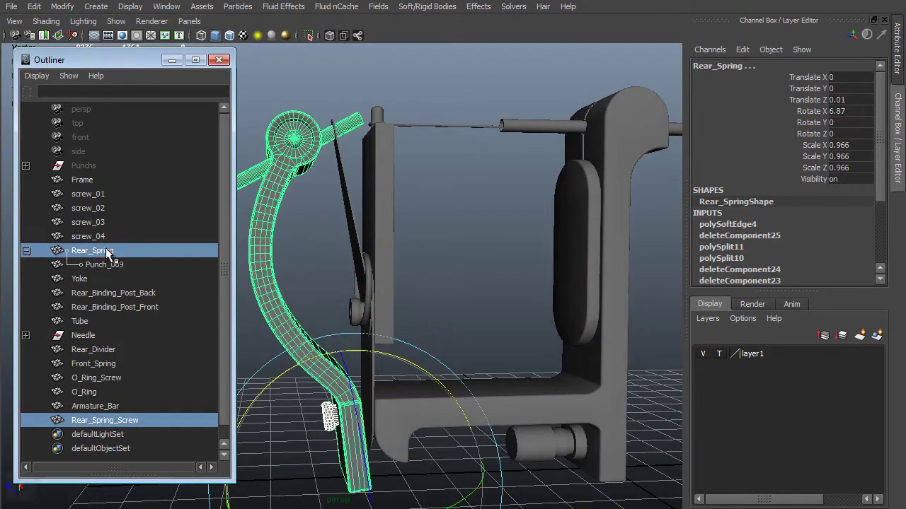
pyautogui.press('p')
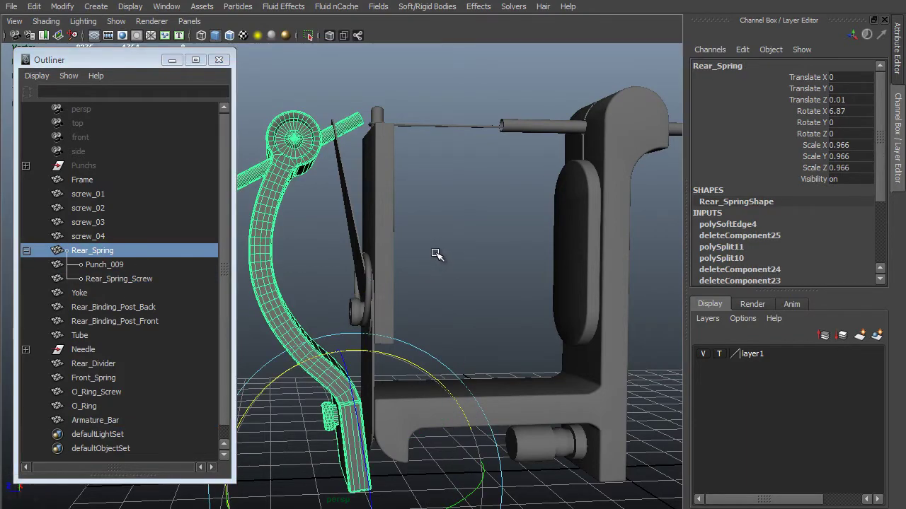
# Step: Rotate Rear_Spring with its children to about 8.784 degrees on X
pyautogui.moveTo(427, 170)
pyautogui.keyDown('alt'); pyautogui.mouseDown()
pyautogui.moveTo(464, 157)
pyautogui.moveTo(441, 175)
pyautogui.mouseUp(); pyautogui.keyUp('alt')
pyautogui.keyDown('alt'); pyautogui.moveTo(440, 176); pyautogui.dragTo(485, 219, button='right'); pyautogui.keyUp('alt')
pyautogui.keyDown('alt'); pyautogui.moveTo(437, 223); pyautogui.dragTo(595, 92, button='middle'); pyautogui.keyUp('alt')
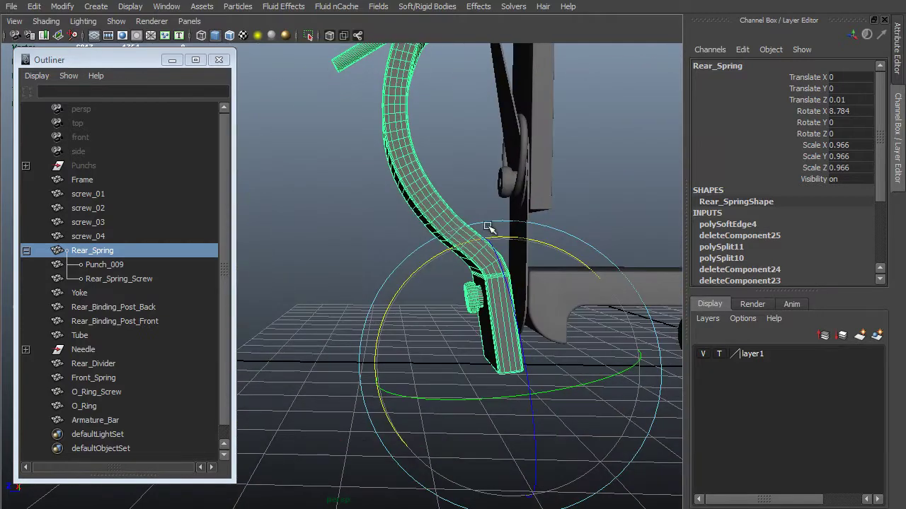
pyautogui.press('space')
pyautogui.moveTo(485, 226); pyautogui.dragTo(545, 226)
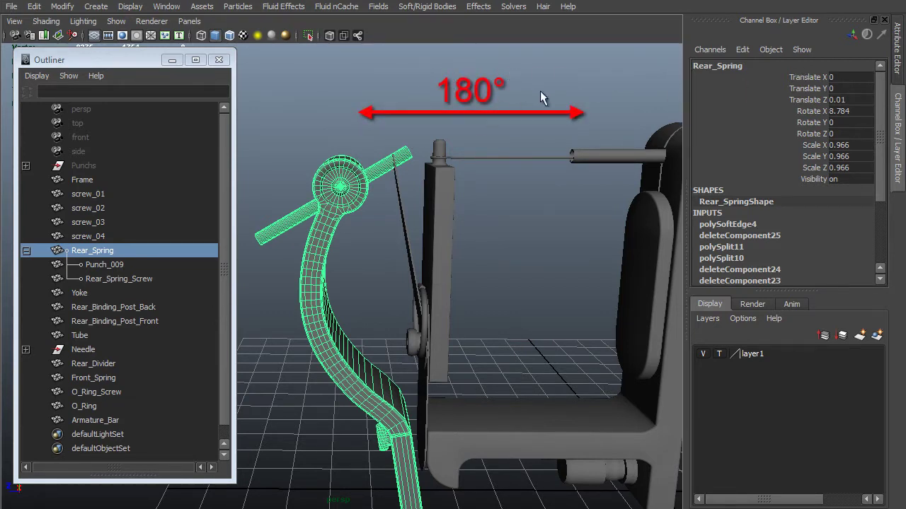
# Step: Duplicate Punch_009 under Rear_Spring and hide the original punch
pyautogui.click(120, 264)
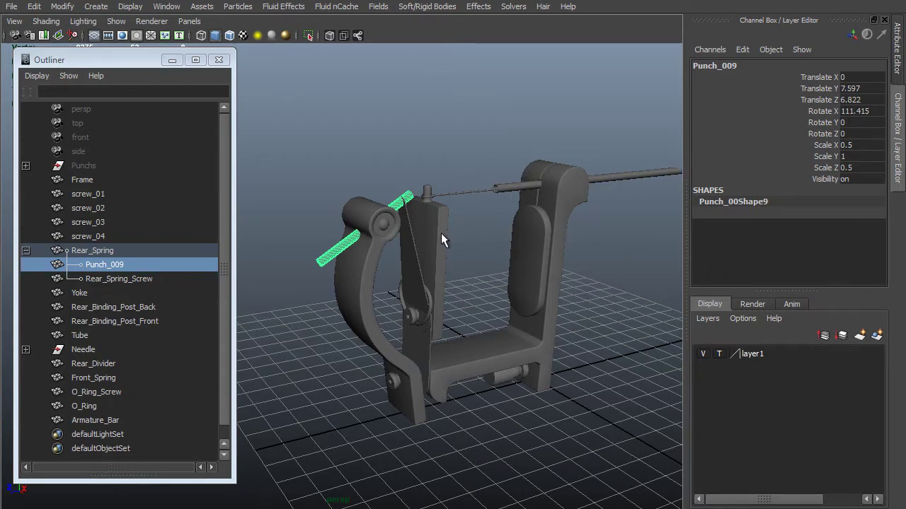
pyautogui.scroll(3, 382, 207)
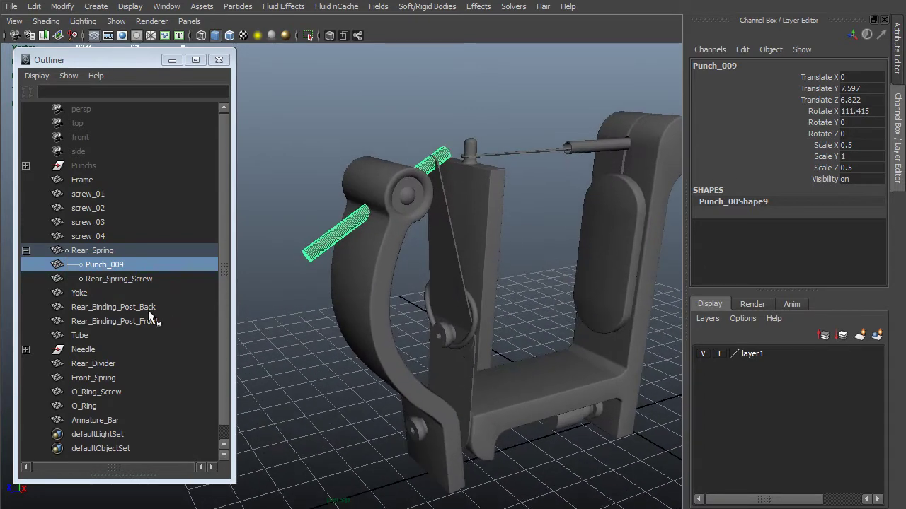
pyautogui.click(111, 264)
pyautogui.hotkey('ctrl', 'd')
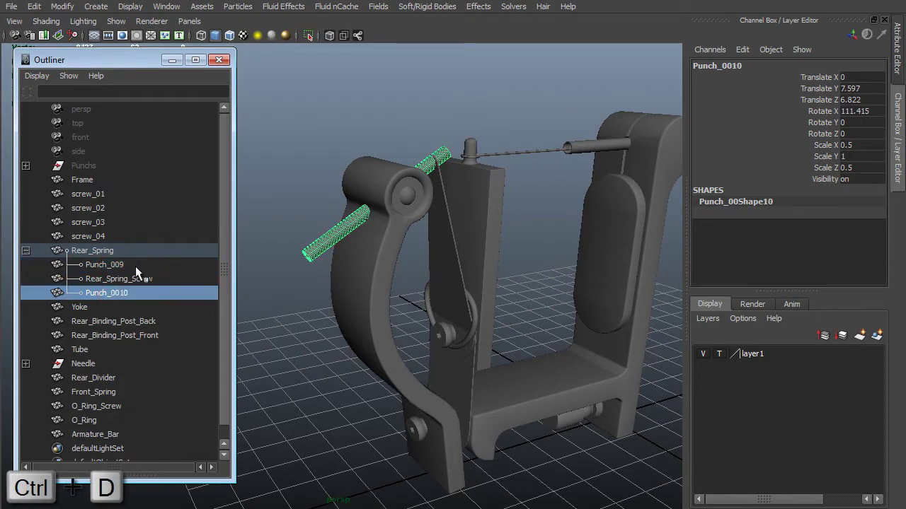
pyautogui.click(123, 266)
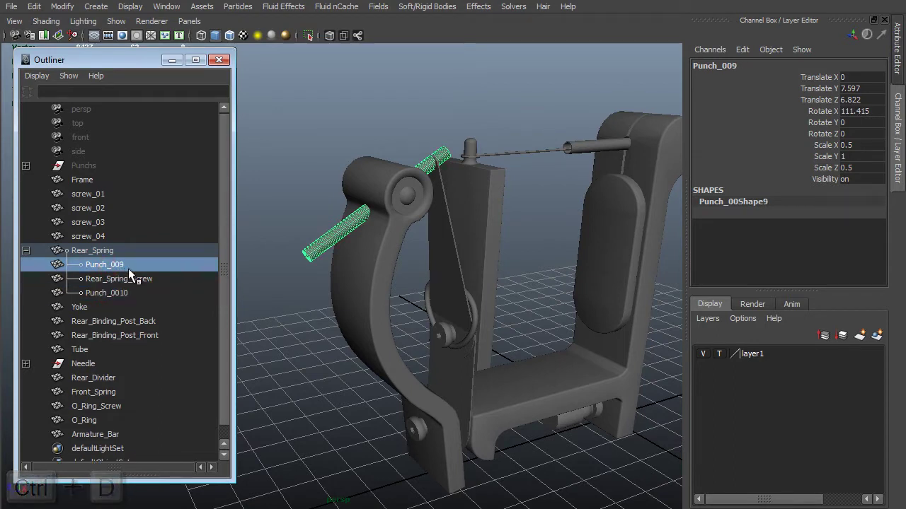
pyautogui.hotkey('ctrl', 'h')
# Step: Move the duplicated punch out of the spring along X to about 5.27 and set its X rotation to 90
pyautogui.click(132, 290)
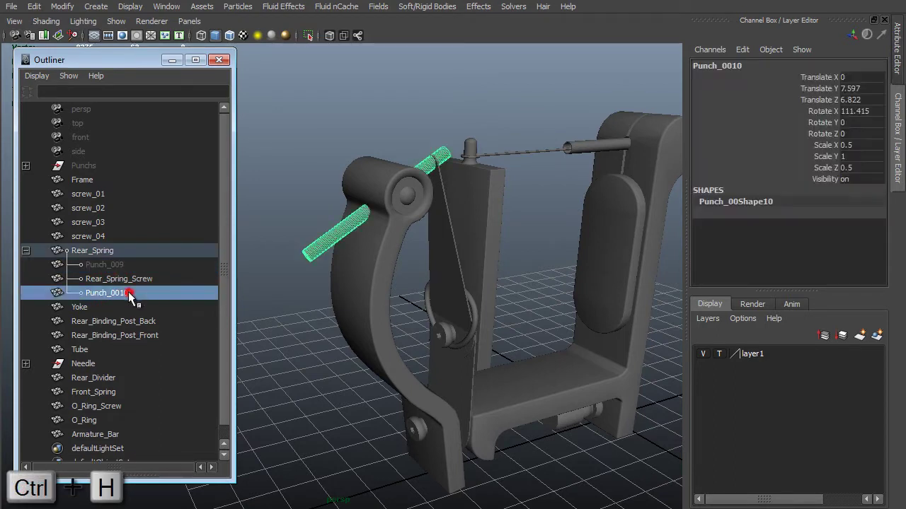
pyautogui.press('w')
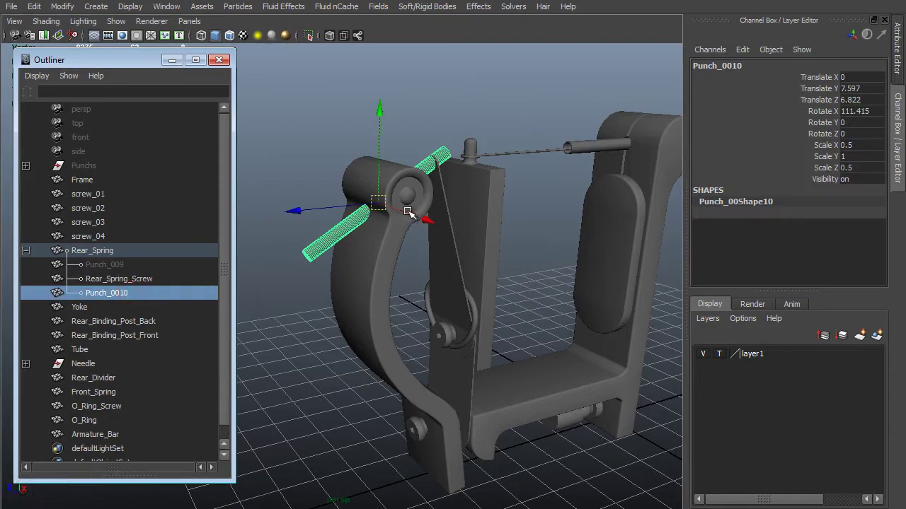
pyautogui.moveTo(417, 219); pyautogui.dragTo(549, 259)
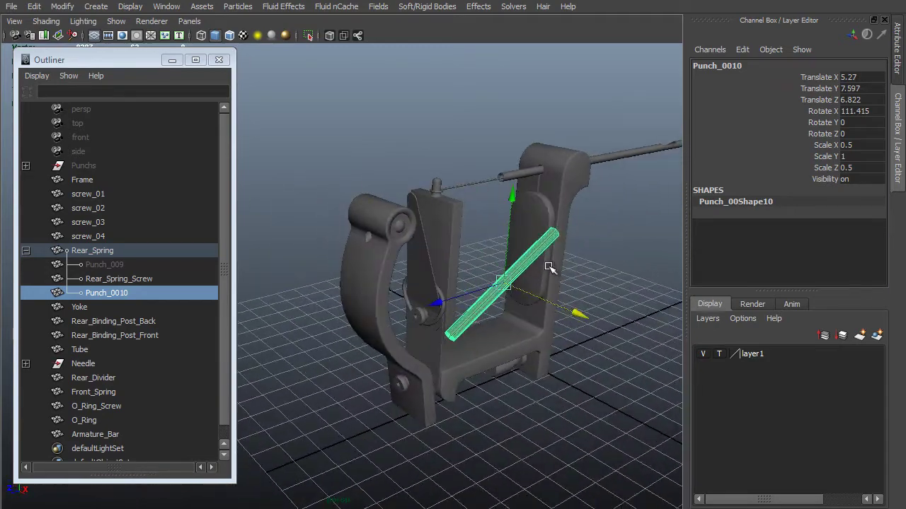
pyautogui.doubleClick(863, 111)
pyautogui.write('180')
pyautogui.press('Return')
pyautogui.write('90')
pyautogui.press('Return')
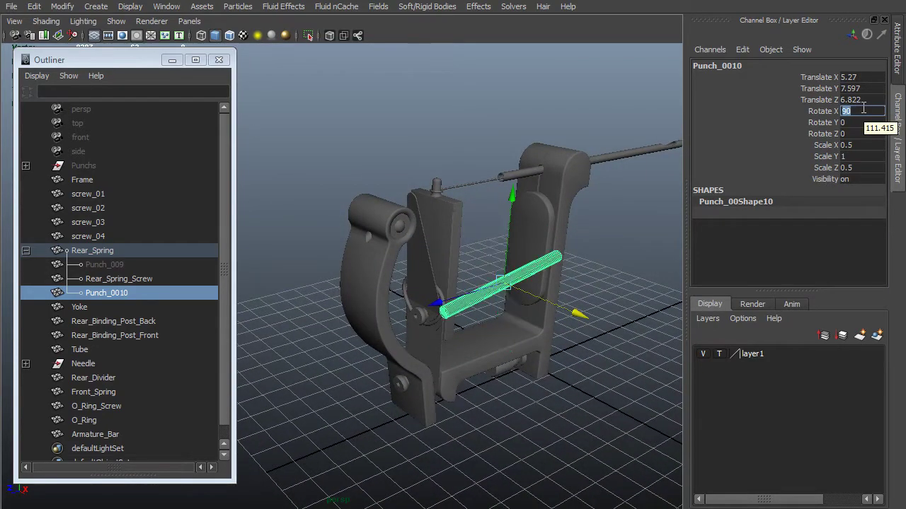
# Step: Switch to the side view and check Rear_Spring's X rotation
pyautogui.keyDown('alt'); pyautogui.moveTo(668, 326); pyautogui.dragTo(610, 322); pyautogui.keyUp('alt')
pyautogui.press('space')
pyautogui.moveTo(497, 253); pyautogui.dragTo(522, 260)
pyautogui.keyDown('alt'); pyautogui.moveTo(530, 255); pyautogui.dragTo(73, 274, button='right'); pyautogui.keyUp('alt')
pyautogui.click(86, 254)
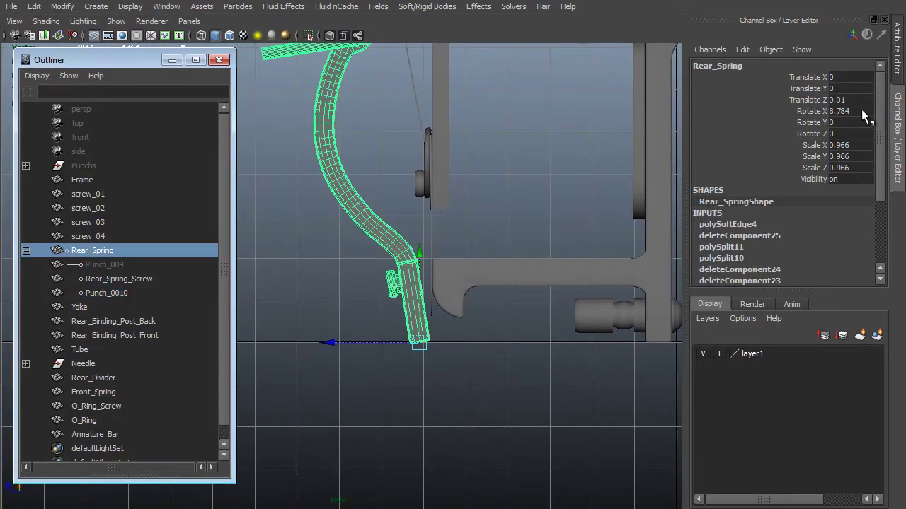
pyautogui.press('f')
pyautogui.click(92, 253)
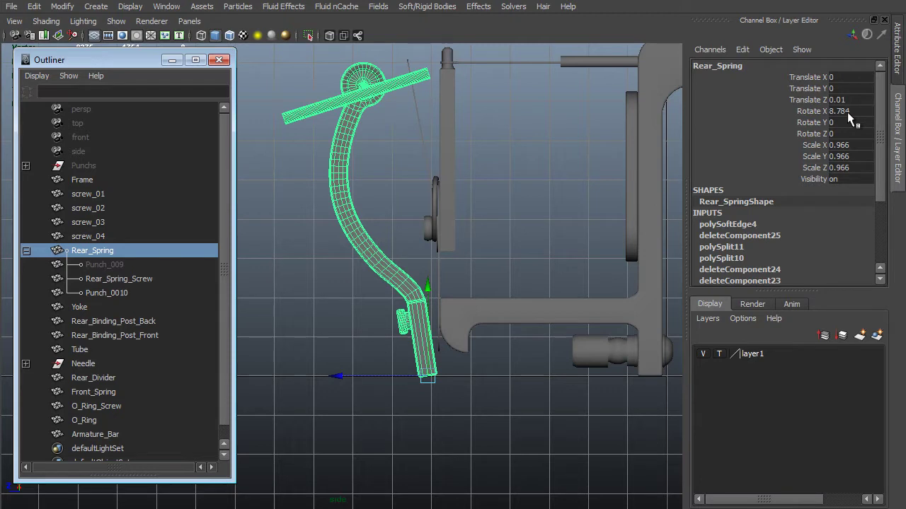
# Step: Set the duplicated punch's X rotation to 81.216 so it lies horizontal
pyautogui.click(106, 293)
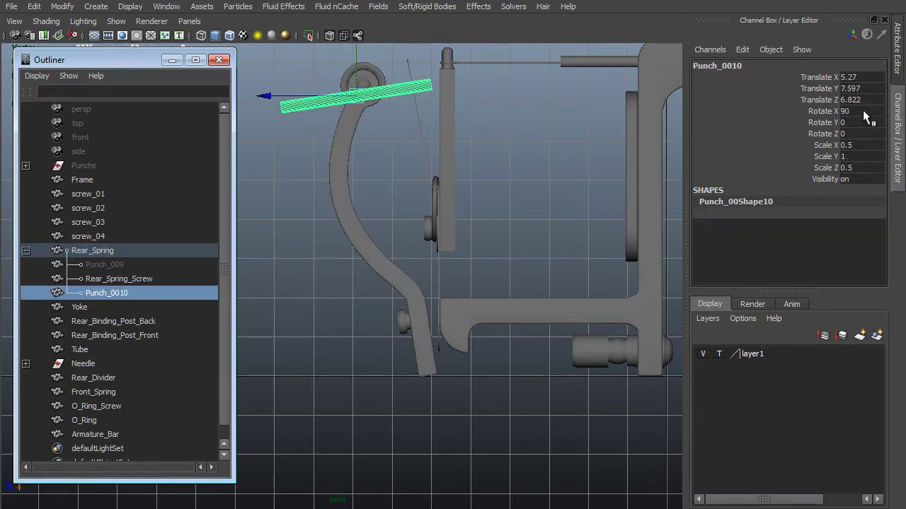
pyautogui.click(865, 111)
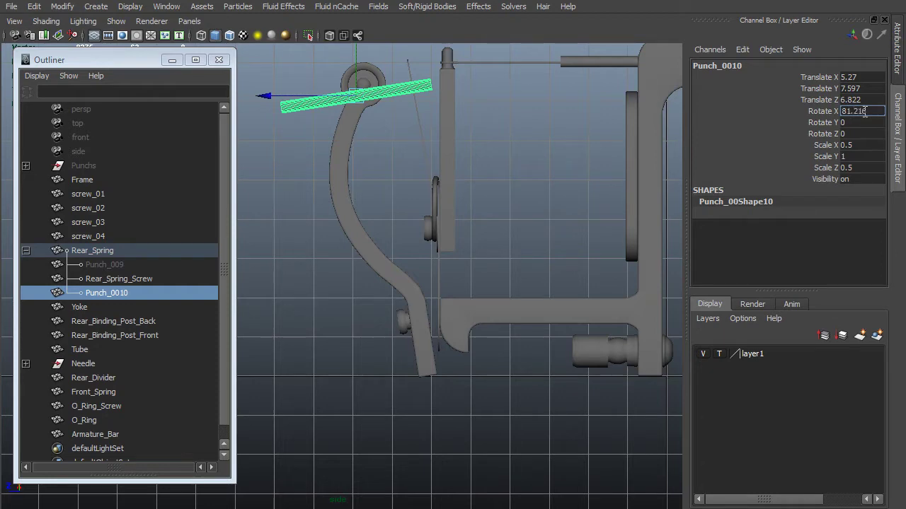
pyautogui.write('81.216')
pyautogui.press('Return')
# Step: Move the duplicated punch up, clear of the model, to about Y 12.263 and Z 5.181, and minimize the Outliner
pyautogui.keyDown('alt'); pyautogui.moveTo(347, 110); pyautogui.dragTo(372, 160, button='right'); pyautogui.keyUp('alt')
pyautogui.keyDown('alt'); pyautogui.moveTo(372, 160); pyautogui.dragTo(389, 248, button='middle'); pyautogui.keyUp('alt')
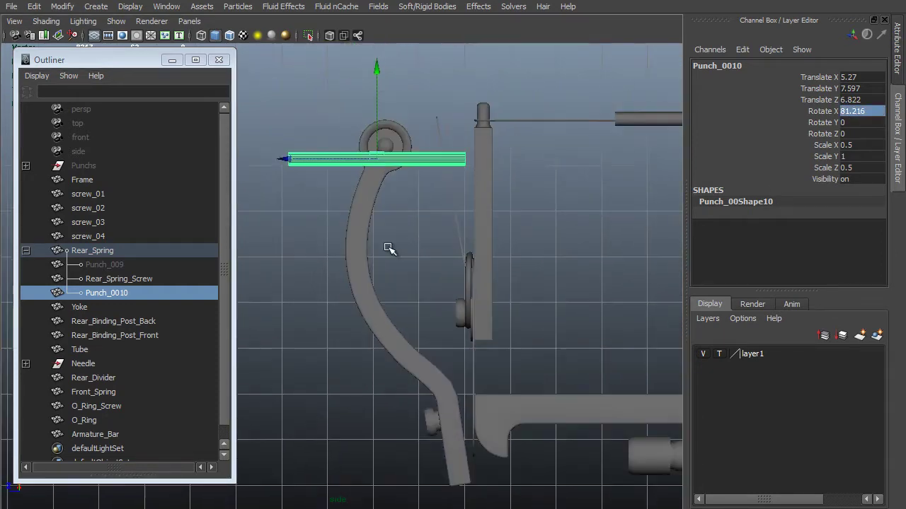
pyautogui.keyDown('alt'); pyautogui.moveTo(407, 166); pyautogui.dragTo(427, 231, button='right'); pyautogui.keyUp('alt')
pyautogui.keyDown('alt'); pyautogui.moveTo(455, 153); pyautogui.dragTo(475, 253, button='right'); pyautogui.keyUp('alt')
pyautogui.keyDown('alt'); pyautogui.moveTo(458, 195); pyautogui.dragTo(486, 244, button='middle'); pyautogui.keyUp('alt')
pyautogui.keyDown('alt'); pyautogui.moveTo(456, 177); pyautogui.dragTo(474, 230, button='right'); pyautogui.keyUp('alt')
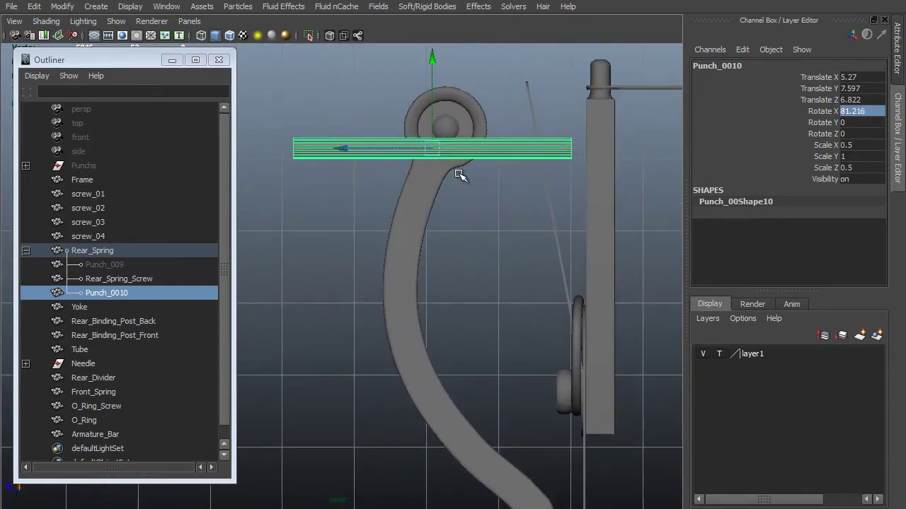
pyautogui.keyDown('alt'); pyautogui.moveTo(460, 177); pyautogui.dragTo(479, 278, button='middle'); pyautogui.keyUp('alt')
pyautogui.click(450, 166)
pyautogui.moveTo(506, 349); pyautogui.dragTo(572, 335, button='middle')
pyautogui.keyDown('alt'); pyautogui.moveTo(572, 336); pyautogui.dragTo(577, 395, button='right'); pyautogui.keyUp('alt')
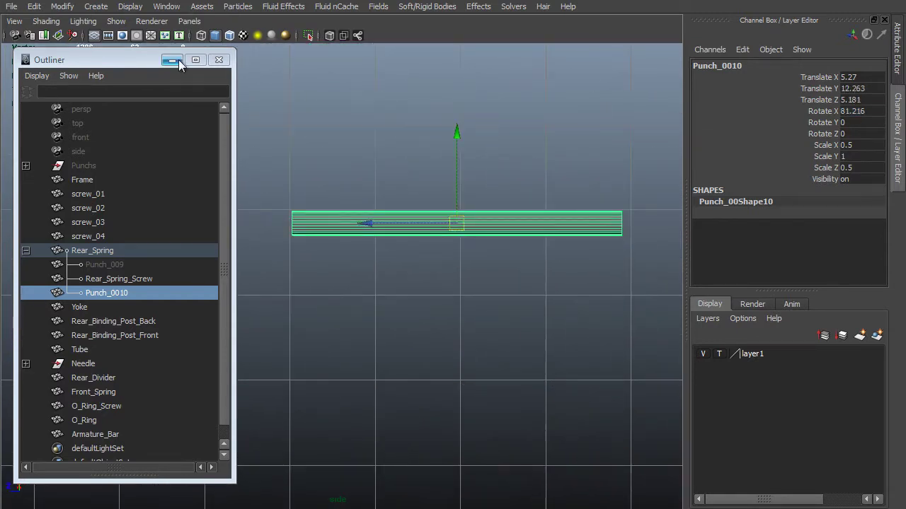
pyautogui.click(172, 60)
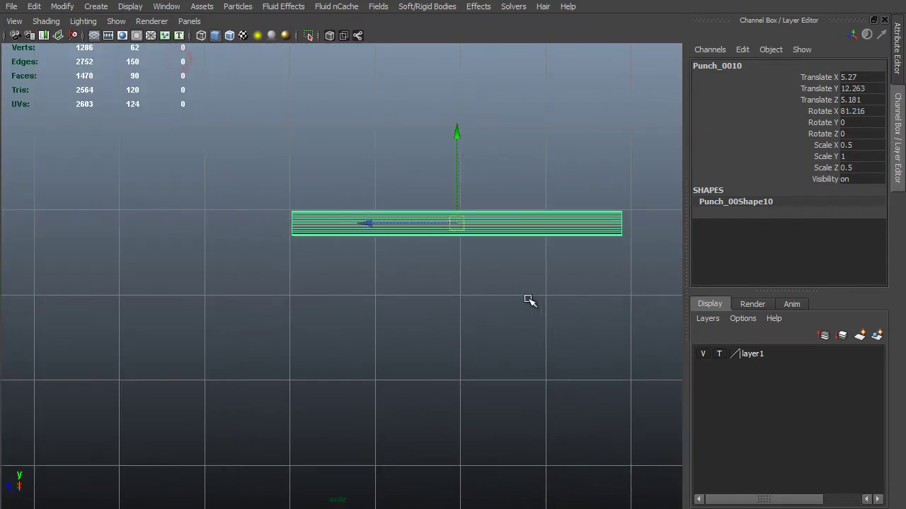
# Step: Shorten the duplicated punch by scaling it along its length to a Scale Y of about 0.603
pyautogui.keyDown('alt'); pyautogui.moveTo(526, 299); pyautogui.dragTo(415, 313, button='middle'); pyautogui.keyUp('alt')
pyautogui.keyDown('alt'); pyautogui.moveTo(414, 314); pyautogui.dragTo(457, 320, button='right'); pyautogui.keyUp('alt')
pyautogui.keyDown('alt'); pyautogui.moveTo(457, 321); pyautogui.dragTo(459, 353, button='middle'); pyautogui.keyUp('alt')
pyautogui.keyDown('alt'); pyautogui.moveTo(459, 353); pyautogui.dragTo(468, 384, button='right'); pyautogui.keyUp('alt')
pyautogui.press('f')
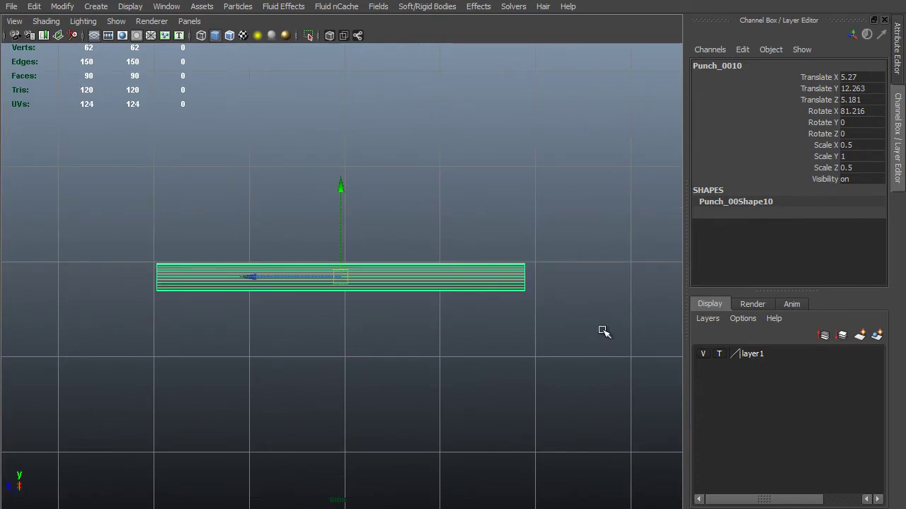
pyautogui.moveTo(384, 273); pyautogui.dragTo(471, 61, button='right')
pyautogui.press('r')
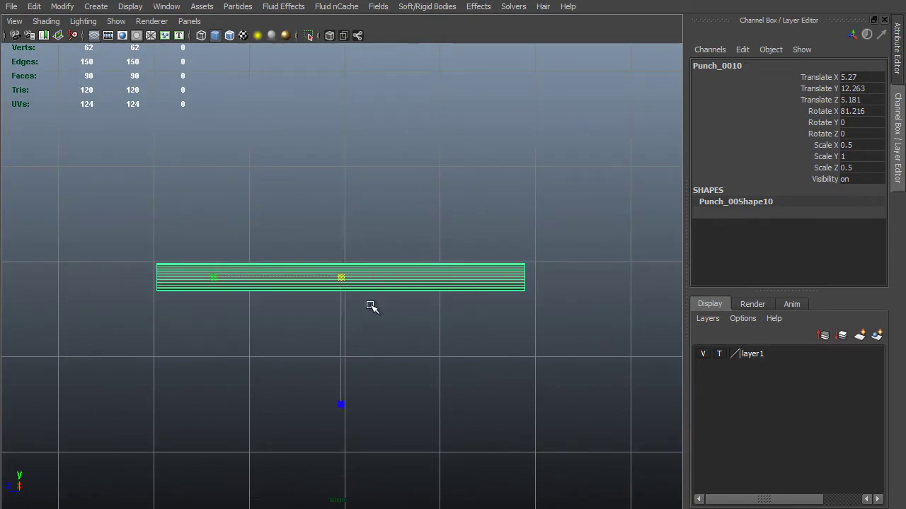
pyautogui.click(216, 277)
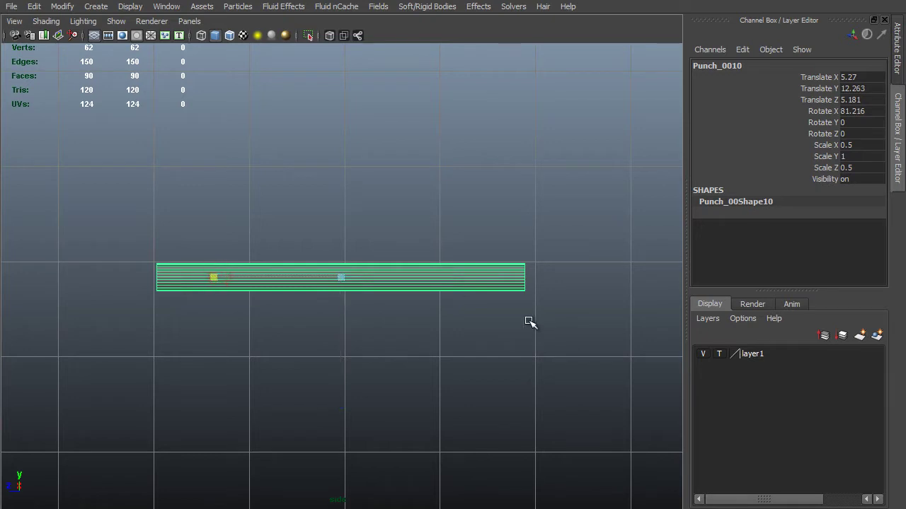
pyautogui.moveTo(530, 322); pyautogui.dragTo(630, 356, button='middle')
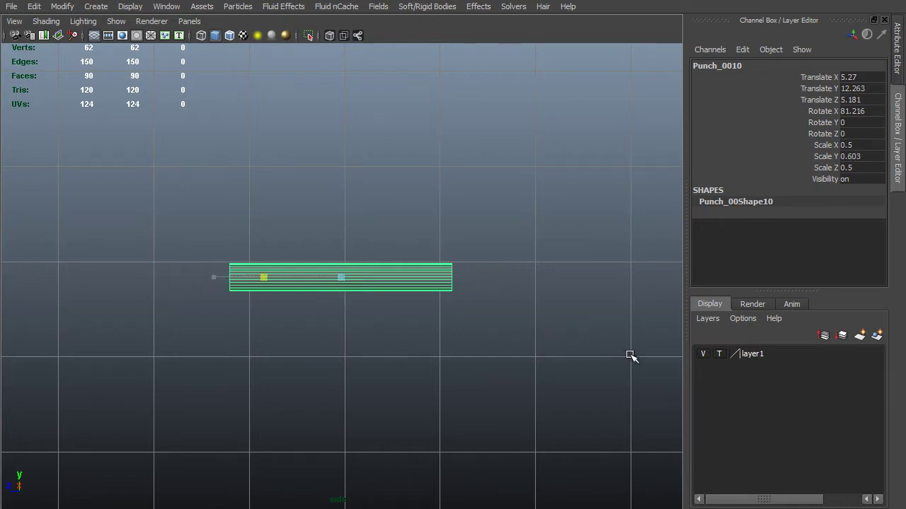
pyautogui.keyDown('alt'); pyautogui.moveTo(511, 286); pyautogui.dragTo(542, 312, button='right'); pyautogui.keyUp('alt')
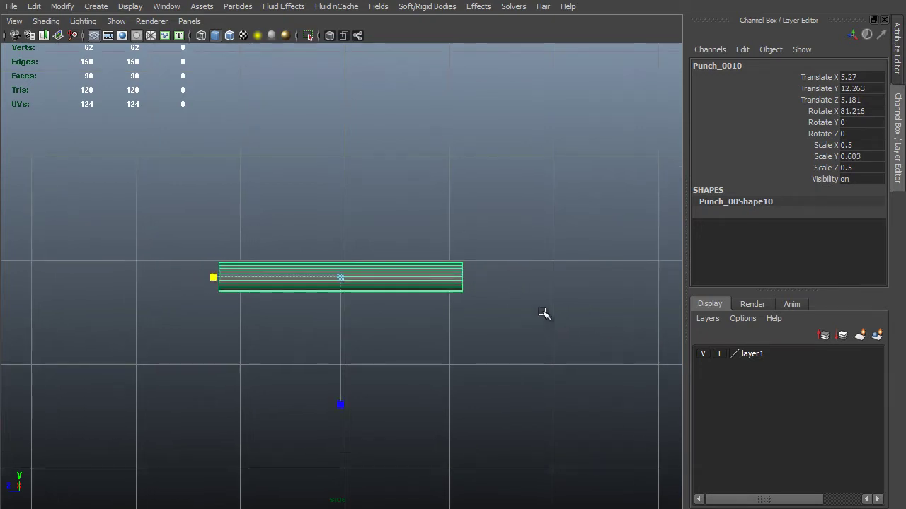
# Step: Select the cap faces at one end of the punch, extrude them and scale the extrusion slightly inward
pyautogui.scroll(2, 543, 312)
pyautogui.press('F11')
pyautogui.moveTo(530, 190); pyautogui.dragTo(388, 341)
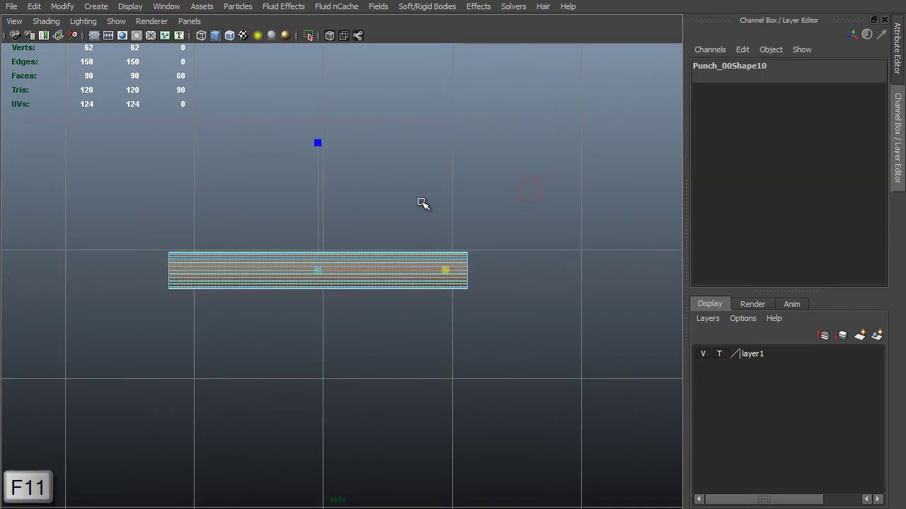
pyautogui.moveTo(393, 162); pyautogui.dragTo(602, 333)
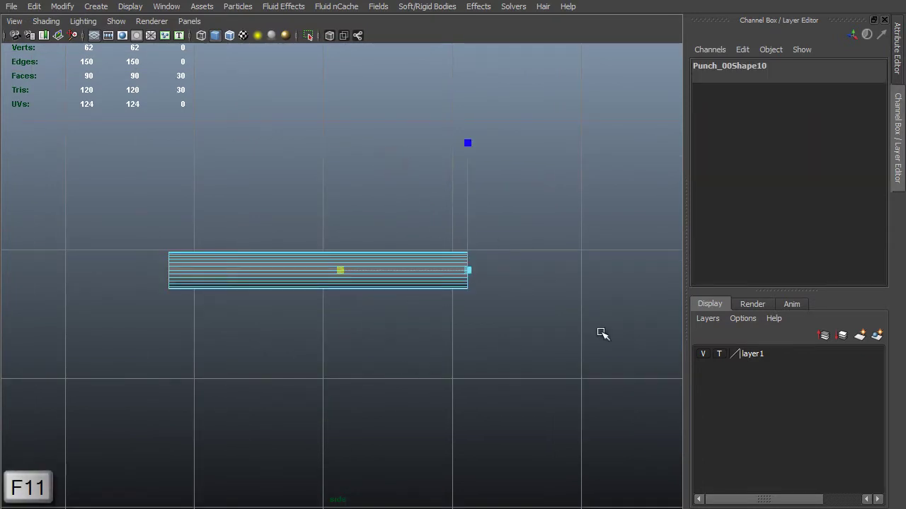
pyautogui.press('space')
pyautogui.moveTo(449, 238); pyautogui.dragTo(524, 116)
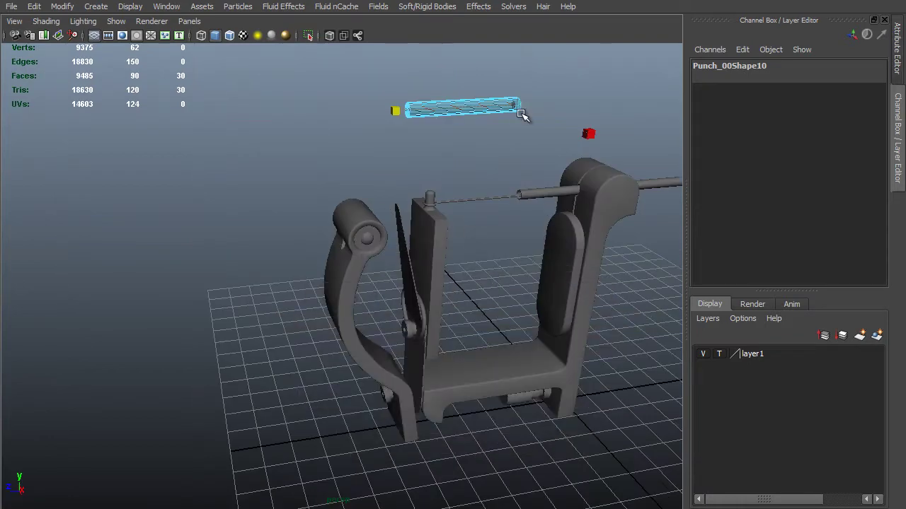
pyautogui.press('f')
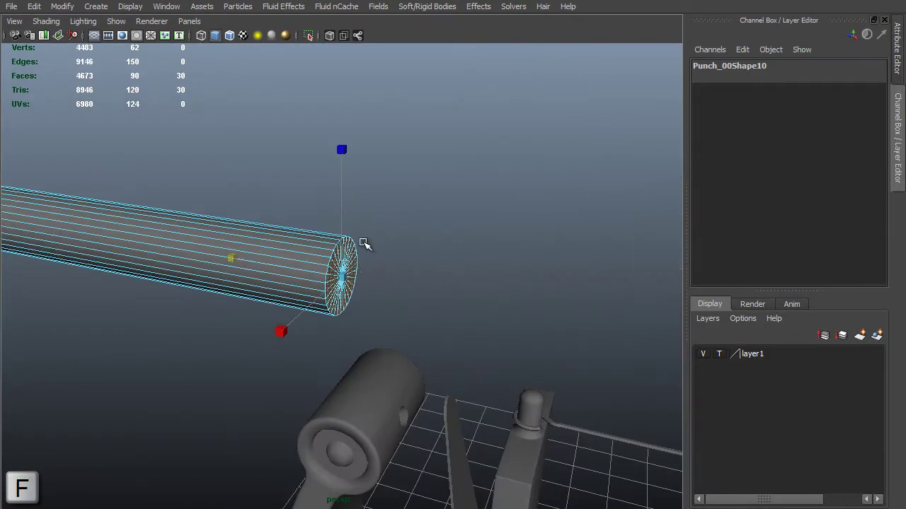
pyautogui.keyDown('alt'); pyautogui.moveTo(330, 269); pyautogui.dragTo(424, 257); pyautogui.keyUp('alt')
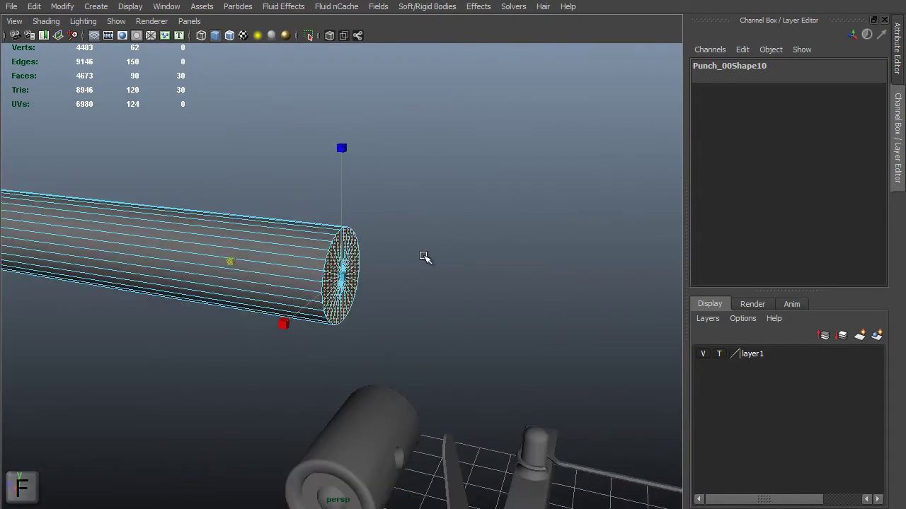
pyautogui.keyDown('shift'); pyautogui.moveTo(423, 248); pyautogui.dragTo(427, 278, button='right'); pyautogui.keyUp('shift')
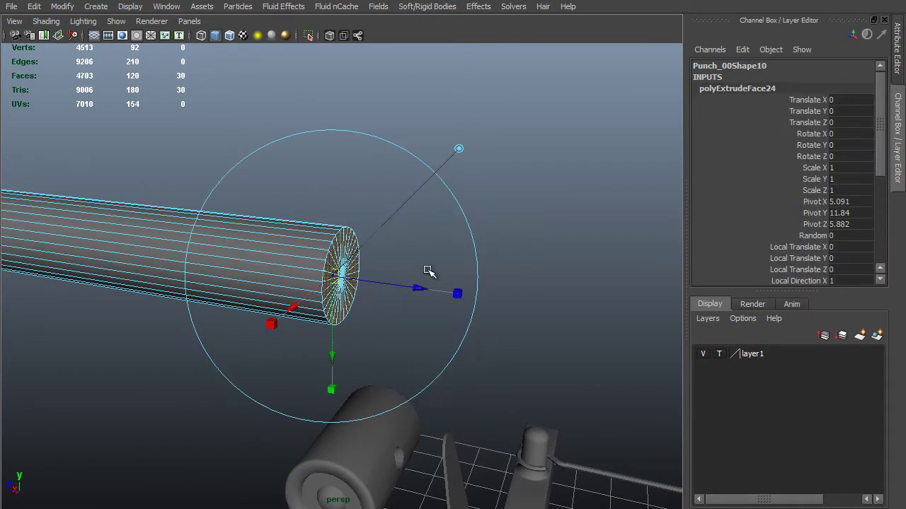
pyautogui.click(459, 295)
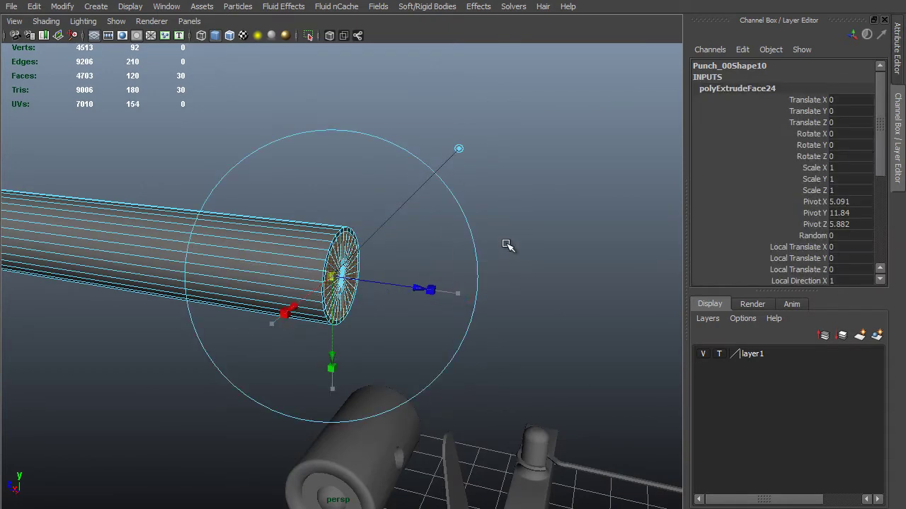
pyautogui.moveTo(505, 245); pyautogui.dragTo(503, 244, button='middle')
# Step: Extrude the inset cap faces again, pulling them outward to a Local Translate Z of about 0.299
pyautogui.press('g')
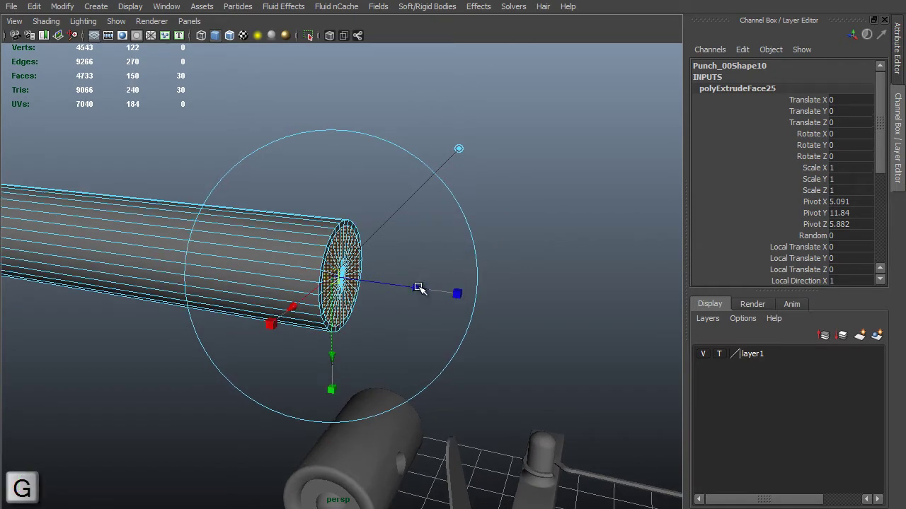
pyautogui.moveTo(418, 287); pyautogui.dragTo(609, 210)
pyautogui.press('space')
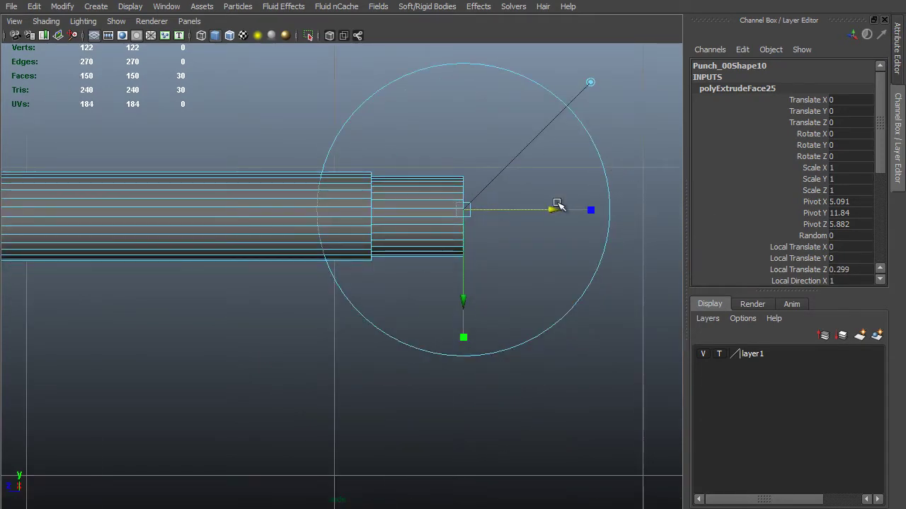
# Step: Extrude the end faces once more by about 0.14 and scale them down into a tapered tip
pyautogui.keyDown('shift'); pyautogui.moveTo(575, 211); pyautogui.dragTo(602, 366, button='right'); pyautogui.keyUp('shift')
pyautogui.moveTo(602, 367); pyautogui.dragTo(514, 330, button='middle')
pyautogui.click(507, 337)
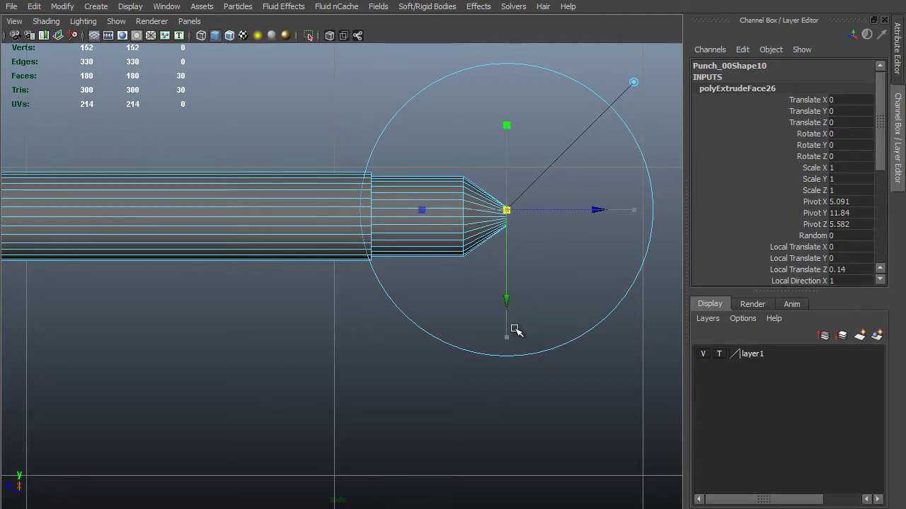
# Step: Select the edge loop at the base of the conical tip and scale it in slightly
pyautogui.press('F10')
pyautogui.scroll(3, 482, 261)
pyautogui.doubleClick(454, 170)
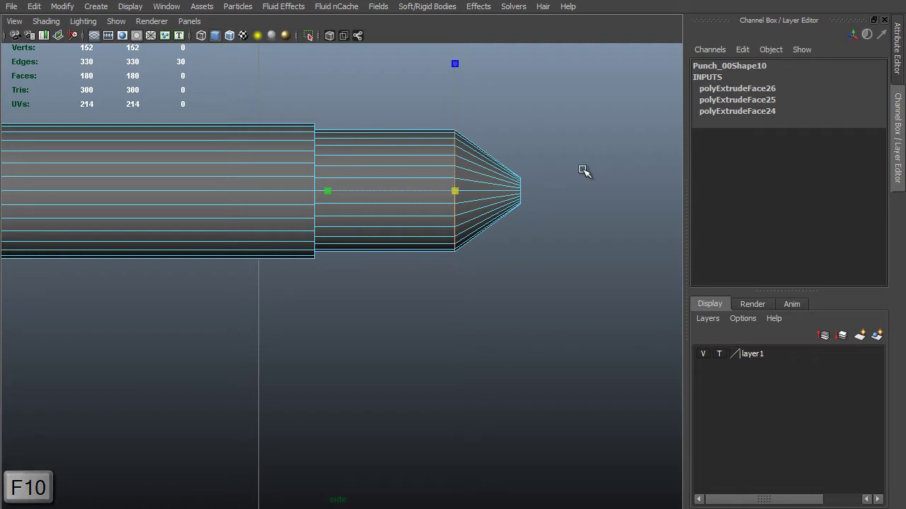
pyautogui.scroll(1, 566, 168)
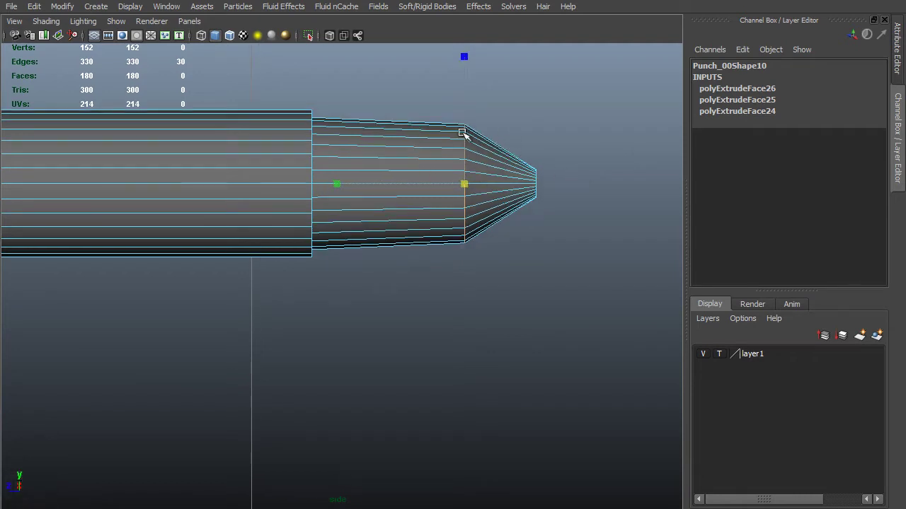
# Step: Bevel the edge loop at the cone's base with 5 segments and an offset of 0.45
pyautogui.keyDown('shift'); pyautogui.rightClick(419, 144); pyautogui.keyUp('shift')
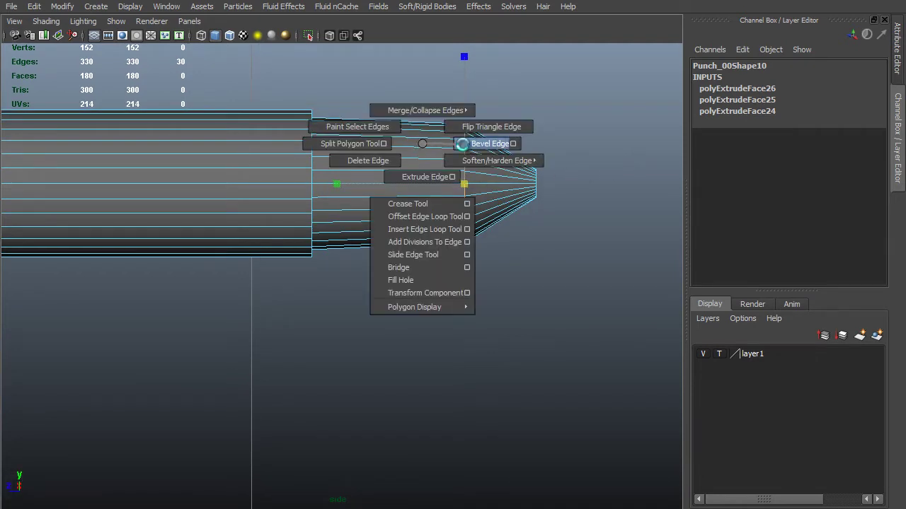
pyautogui.click(462, 144)
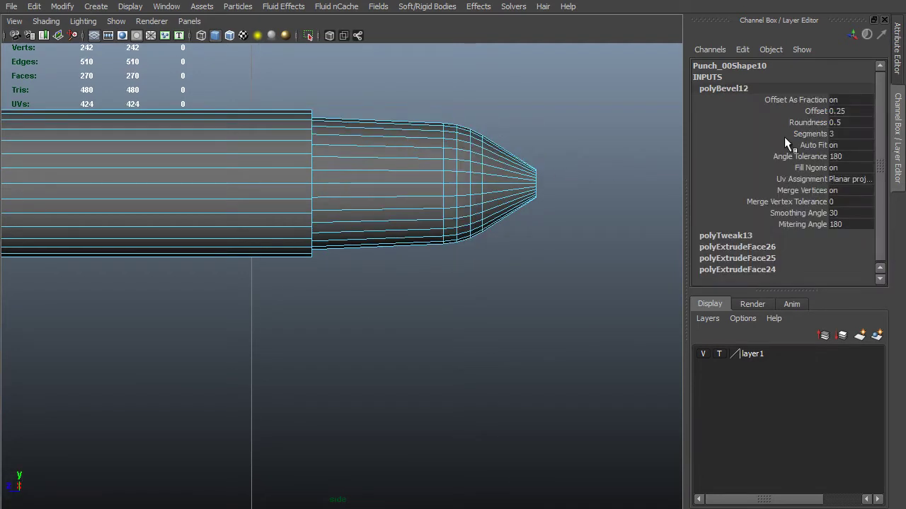
pyautogui.doubleClick(846, 133)
pyautogui.write('5')
pyautogui.press('Return')
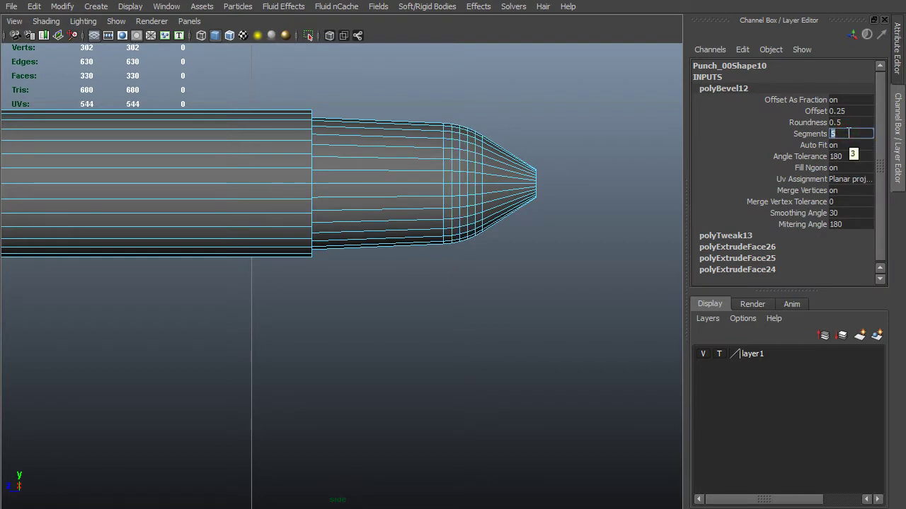
pyautogui.click(815, 111)
pyautogui.moveTo(542, 181); pyautogui.dragTo(543, 181, button='middle')
# Step: Show the model in wireframe and bevel the edge loop at the very end of the tip
pyautogui.keyDown('alt'); pyautogui.moveTo(540, 181); pyautogui.dragTo(612, 245, button='right'); pyautogui.keyUp('alt')
pyautogui.keyDown('alt'); pyautogui.moveTo(434, 207); pyautogui.dragTo(109, 322, button='middle'); pyautogui.keyUp('alt')
pyautogui.keyDown('alt'); pyautogui.moveTo(368, 353); pyautogui.dragTo(594, 407, button='right'); pyautogui.keyUp('alt')
pyautogui.keyDown('alt'); pyautogui.moveTo(291, 243); pyautogui.dragTo(329, 252, button='middle'); pyautogui.keyUp('alt')
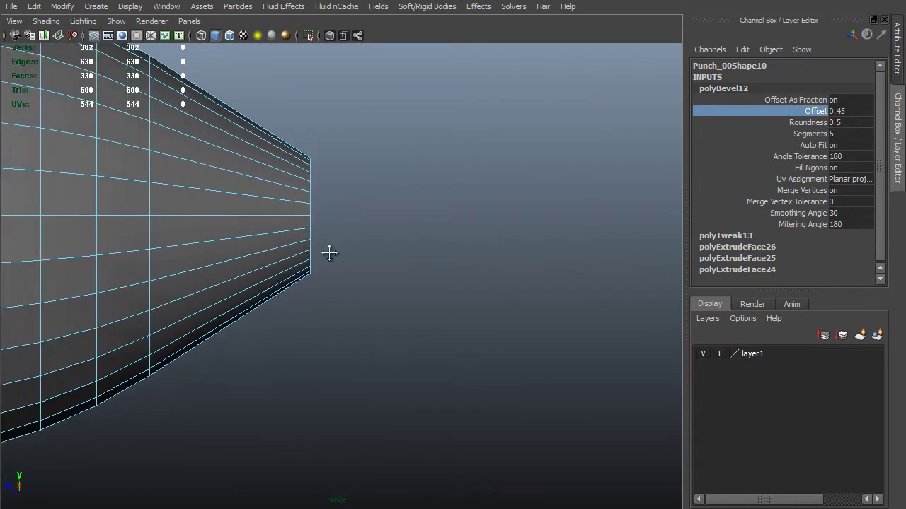
pyautogui.click(311, 221)
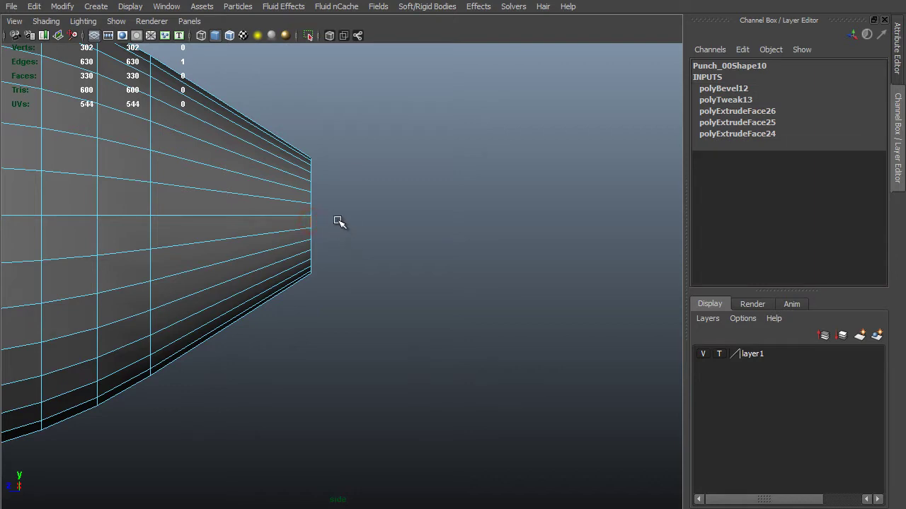
pyautogui.press('4')
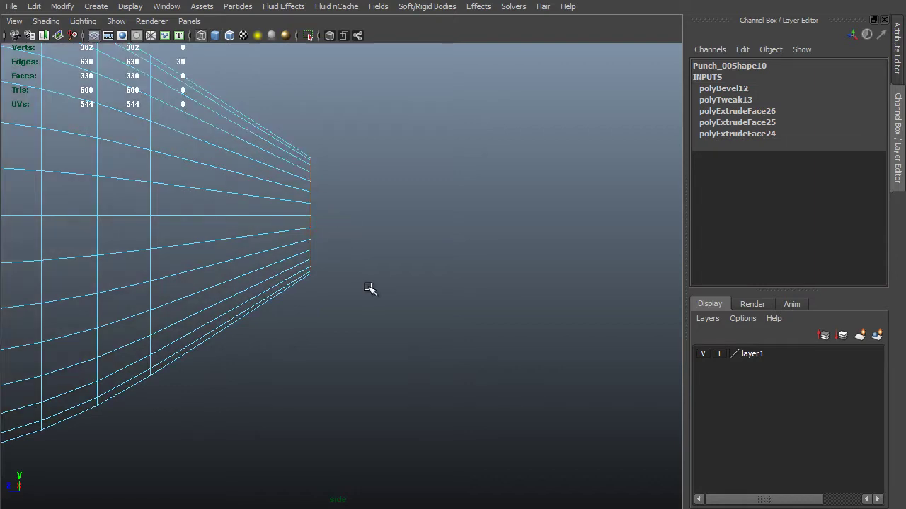
pyautogui.doubleClick(313, 226)
pyautogui.keyDown('shift'); pyautogui.rightClick(313, 226); pyautogui.keyUp('shift')
pyautogui.keyDown('shift'); pyautogui.moveTo(314, 226); pyautogui.dragTo(372, 227, button='right'); pyautogui.keyUp('shift')
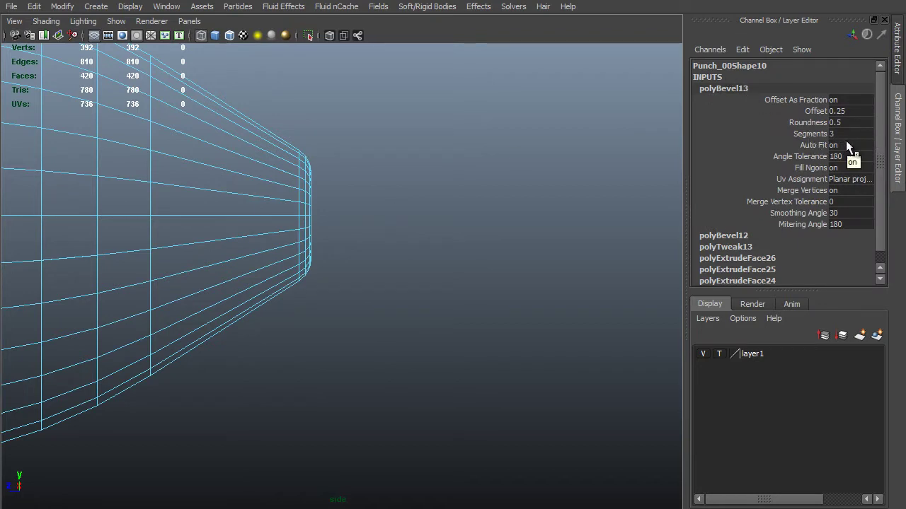
# Step: Set the tip bevel's offset to 1 and its segments to 5
pyautogui.click(811, 110)
pyautogui.moveTo(481, 162); pyautogui.dragTo(489, 164, button='middle')
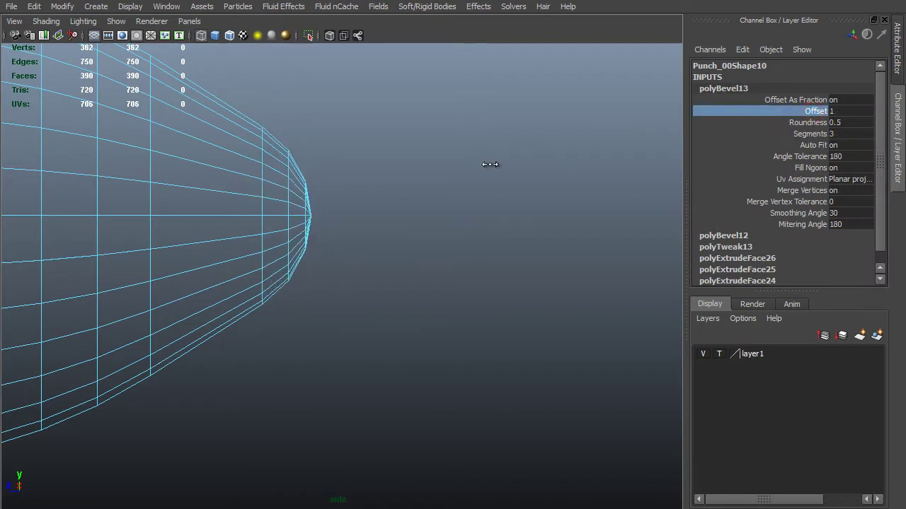
pyautogui.click(849, 134)
pyautogui.press('Return')
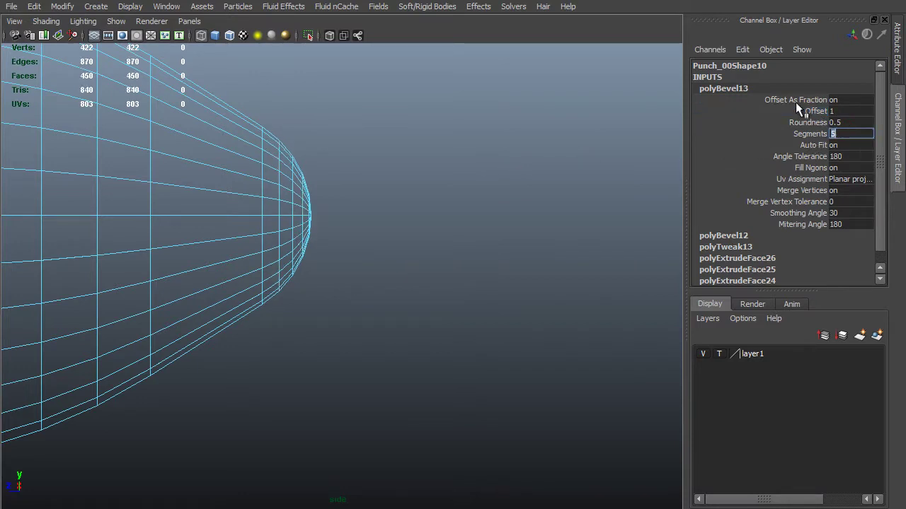
pyautogui.click(811, 110)
pyautogui.moveTo(489, 111); pyautogui.dragTo(507, 115, button='middle')
# Step: Examine the rounded tip and the stepped collar behind it from several angles in the perspective view
pyautogui.press('space')
pyautogui.press('space')
pyautogui.keyDown('alt'); pyautogui.moveTo(425, 311); pyautogui.dragTo(406, 337); pyautogui.keyUp('alt')
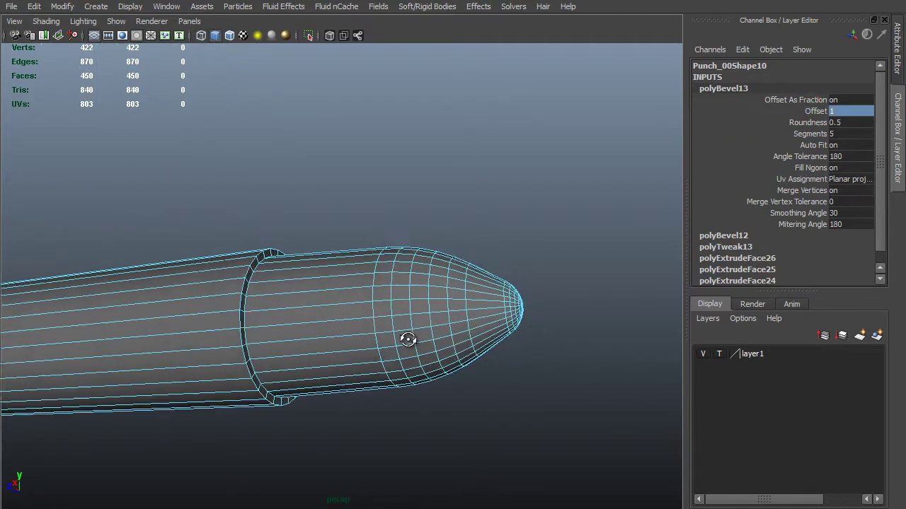
pyautogui.keyDown('alt'); pyautogui.moveTo(406, 338); pyautogui.dragTo(425, 363, button='right'); pyautogui.keyUp('alt')
pyautogui.moveTo(424, 363)
pyautogui.keyDown('alt'); pyautogui.mouseDown()
pyautogui.moveTo(491, 376)
pyautogui.moveTo(543, 352)
pyautogui.mouseUp(); pyautogui.keyUp('alt')
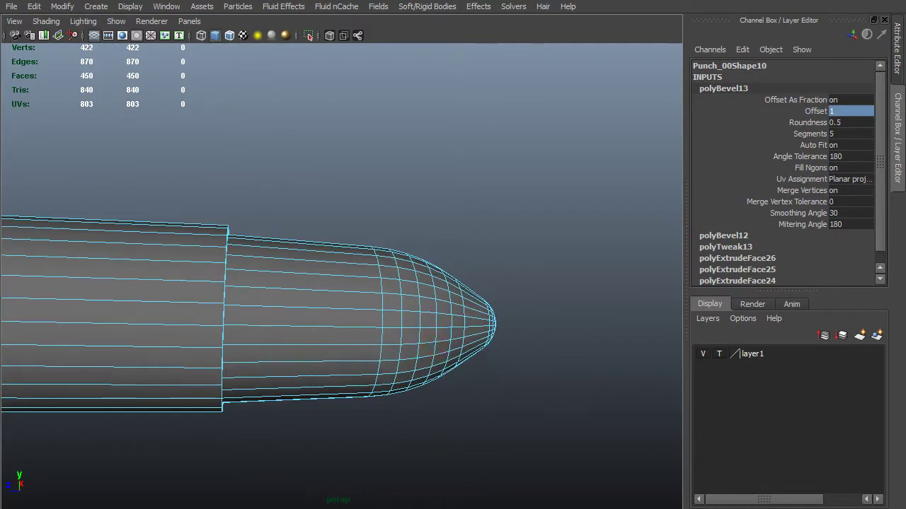
pyautogui.keyDown('alt'); pyautogui.moveTo(403, 186); pyautogui.dragTo(279, 213); pyautogui.keyUp('alt')
pyautogui.keyDown('alt'); pyautogui.moveTo(278, 212); pyautogui.dragTo(517, 221, button='middle'); pyautogui.keyUp('alt')
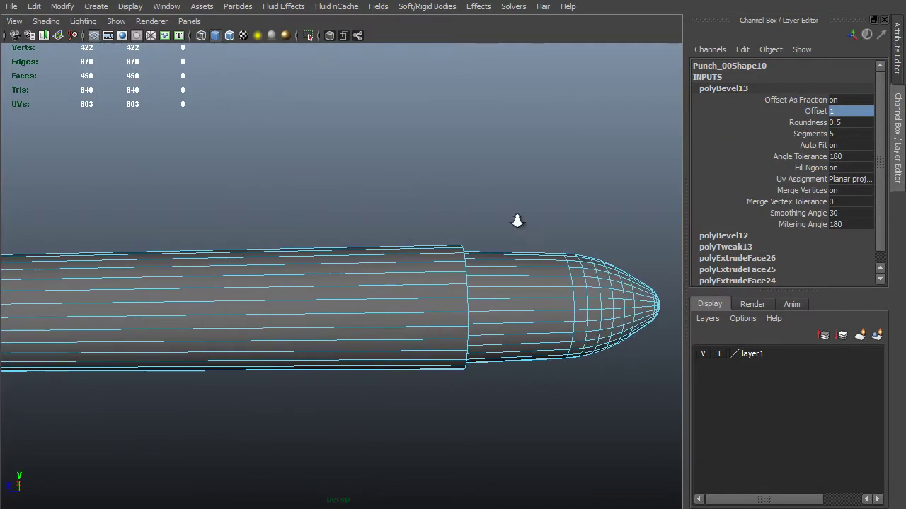
pyautogui.keyDown('alt'); pyautogui.moveTo(517, 220); pyautogui.dragTo(441, 288); pyautogui.keyUp('alt')
# Step: Select only the cap faces at the punch's flat end, opposite the rounded tip, in the side view
pyautogui.press('space')
pyautogui.keyDown('alt'); pyautogui.moveTo(441, 289); pyautogui.dragTo(194, 237, button='right'); pyautogui.keyUp('alt')
pyautogui.keyDown('alt'); pyautogui.moveTo(194, 238); pyautogui.dragTo(344, 247, button='middle'); pyautogui.keyUp('alt')
pyautogui.keyDown('alt'); pyautogui.moveTo(344, 247); pyautogui.dragTo(684, 377, button='right'); pyautogui.keyUp('alt')
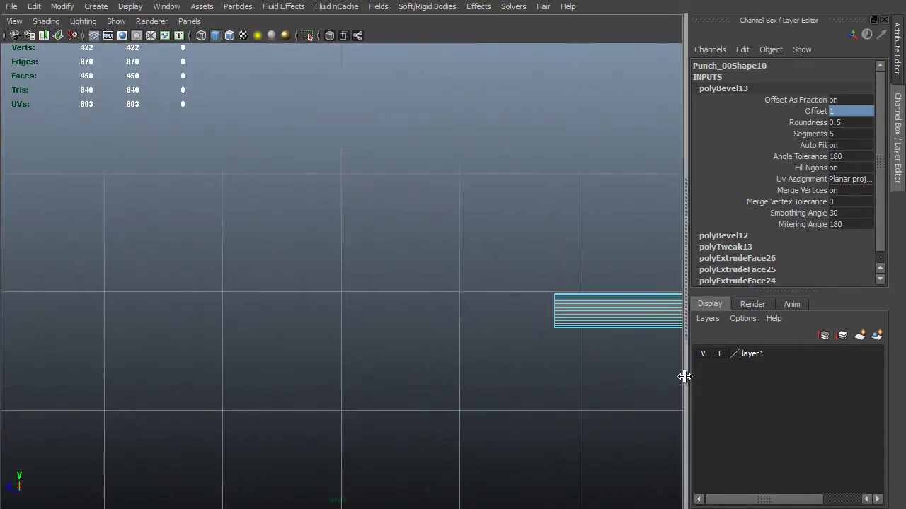
pyautogui.keyDown('alt'); pyautogui.moveTo(622, 378); pyautogui.dragTo(280, 317, button='middle'); pyautogui.keyUp('alt')
pyautogui.keyDown('alt'); pyautogui.moveTo(279, 317); pyautogui.dragTo(346, 364, button='right'); pyautogui.keyUp('alt')
pyautogui.press('F11')
pyautogui.keyDown('alt'); pyautogui.moveTo(346, 364); pyautogui.dragTo(414, 389, button='middle'); pyautogui.keyUp('alt')
pyautogui.keyDown('alt'); pyautogui.moveTo(413, 390); pyautogui.dragTo(552, 445, button='right'); pyautogui.keyUp('alt')
pyautogui.moveTo(151, 181); pyautogui.dragTo(248, 375)
pyautogui.moveTo(349, 168); pyautogui.dragTo(370, 380)
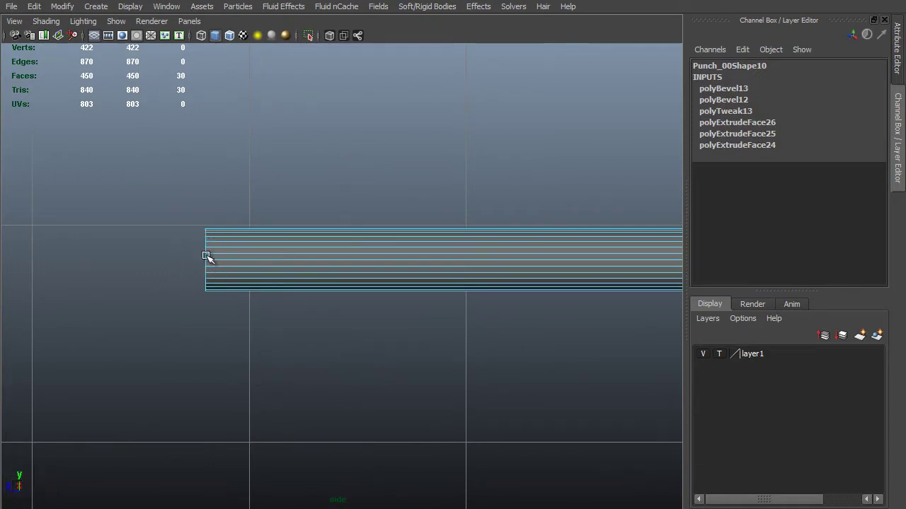
# Step: Extrude the flat end's cap faces outward with a Local Translate Z of 0.015
pyautogui.keyDown('shift'); pyautogui.moveTo(221, 207); pyautogui.dragTo(234, 243, button='right'); pyautogui.keyUp('shift')
pyautogui.moveTo(115, 255); pyautogui.dragTo(110, 254)
pyautogui.keyDown('alt'); pyautogui.moveTo(262, 340); pyautogui.dragTo(386, 347, button='right'); pyautogui.keyUp('alt')
pyautogui.keyDown('alt'); pyautogui.moveTo(386, 347); pyautogui.dragTo(499, 349, button='middle'); pyautogui.keyUp('alt')
pyautogui.keyDown('alt'); pyautogui.moveTo(276, 322); pyautogui.dragTo(347, 319, button='right'); pyautogui.keyUp('alt')
pyautogui.keyDown('alt'); pyautogui.moveTo(347, 319); pyautogui.dragTo(388, 325, button='middle'); pyautogui.keyUp('alt')
pyautogui.scroll(-3, 872, 266)
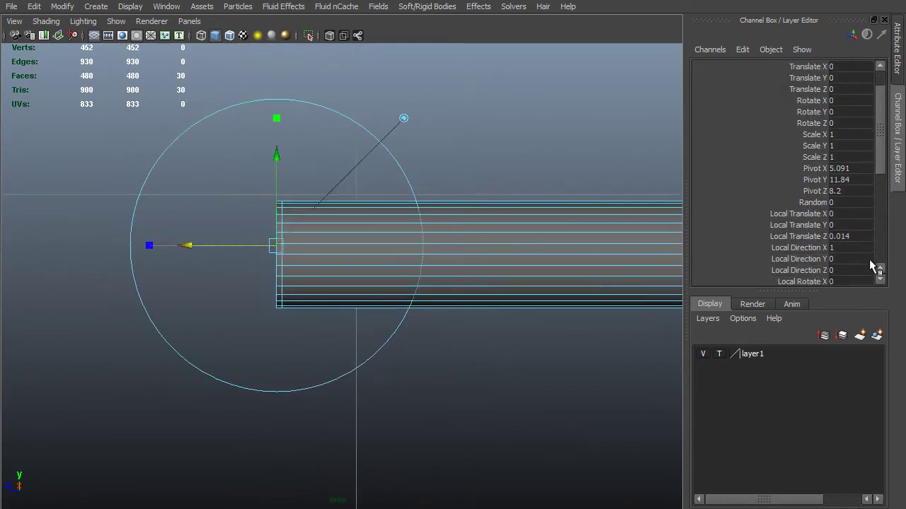
pyautogui.doubleClick(865, 238)
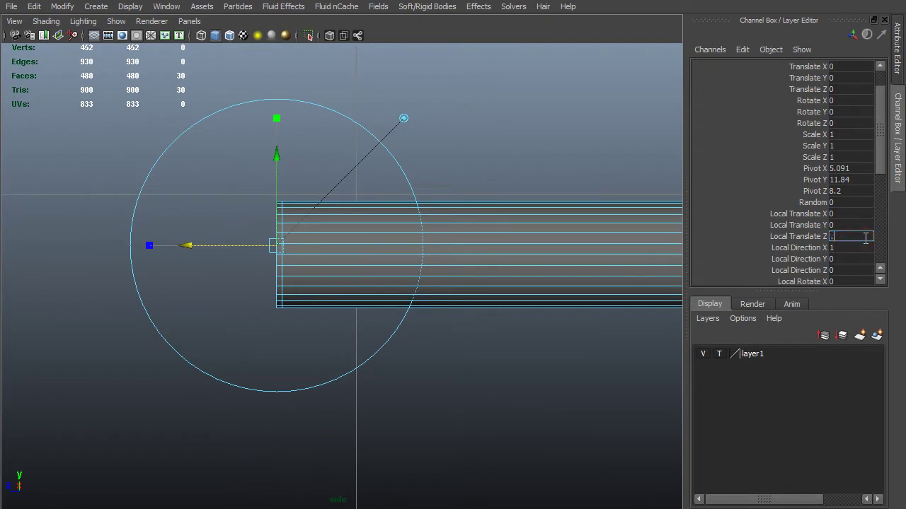
pyautogui.press('Return')
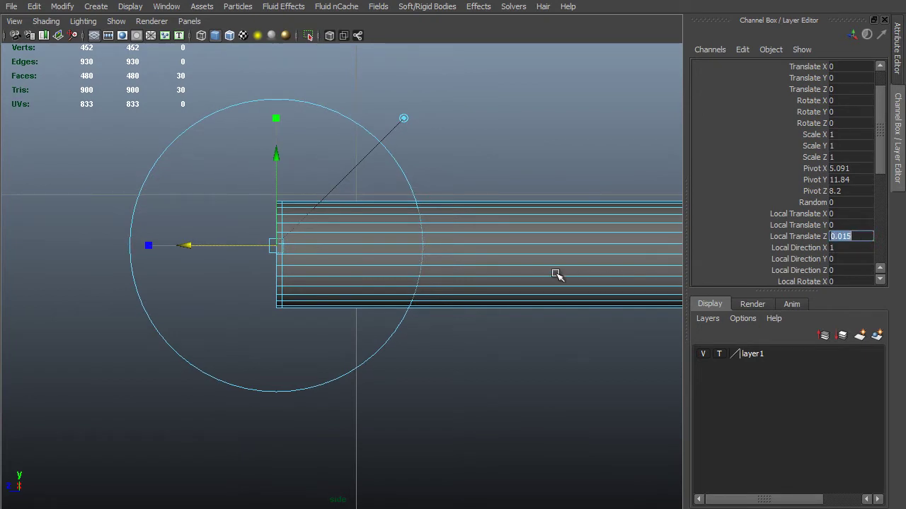
# Step: Flare the extruded cap at the punch's flat end by setting its Local Scale X, Y and Z to 1.2
pyautogui.scroll(1, 556, 274)
pyautogui.click(271, 244)
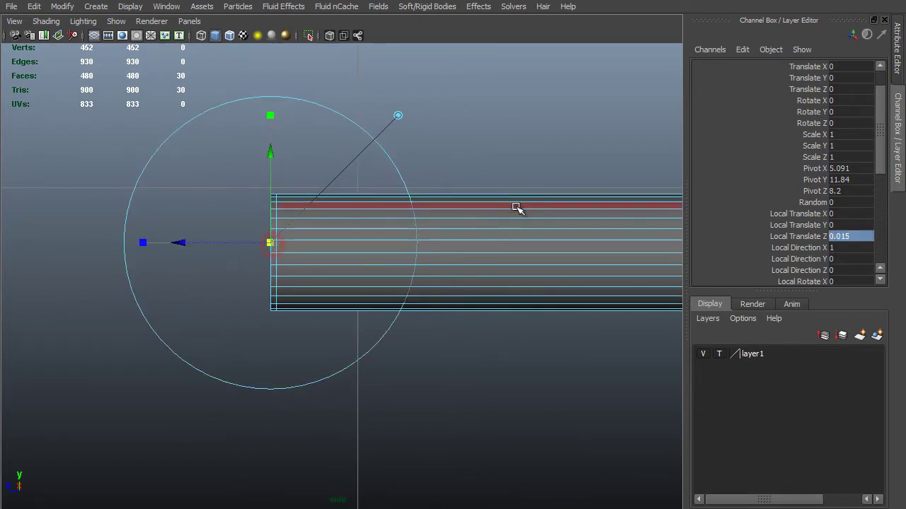
pyautogui.scroll(-3, 856, 170)
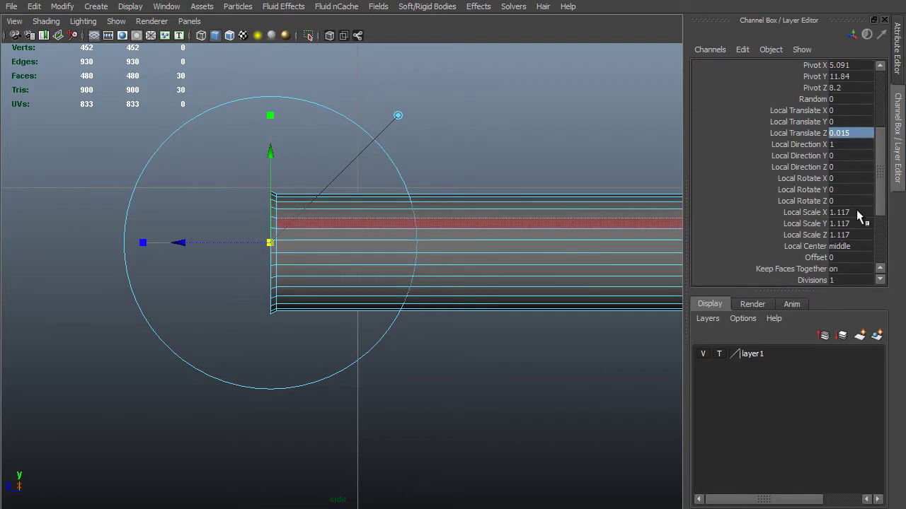
pyautogui.moveTo(858, 212); pyautogui.dragTo(862, 236)
pyautogui.write('1.5')
pyautogui.press('Return')
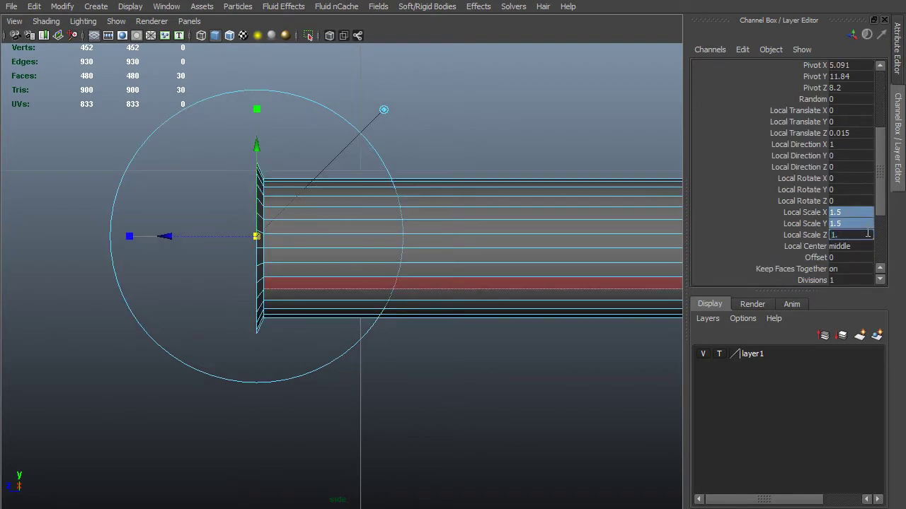
pyautogui.press('Return')
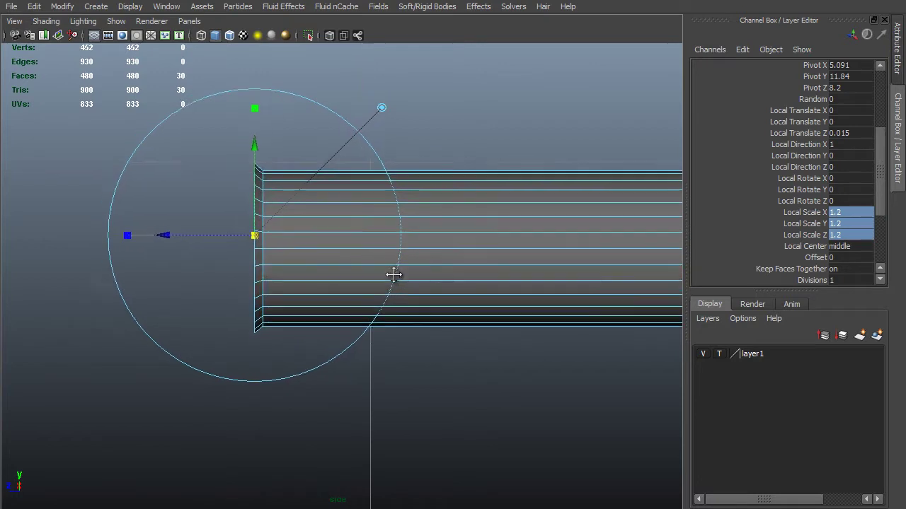
# Step: Extrude the flared cap faces outward again with a Local Translate Z of 0.015
pyautogui.scroll(1, 389, 247)
pyautogui.keyDown('shift'); pyautogui.moveTo(384, 224); pyautogui.dragTo(396, 256, button='right'); pyautogui.keyUp('shift')
pyautogui.click(849, 214)
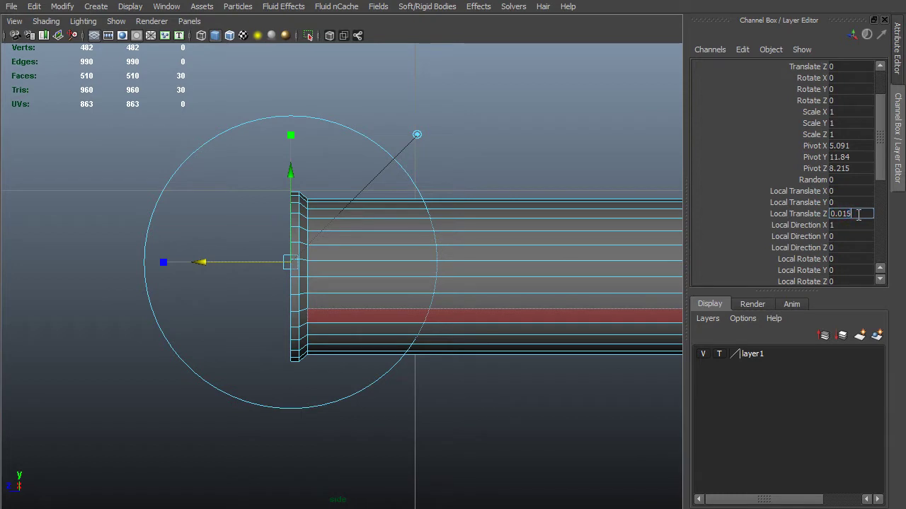
pyautogui.press('Return')
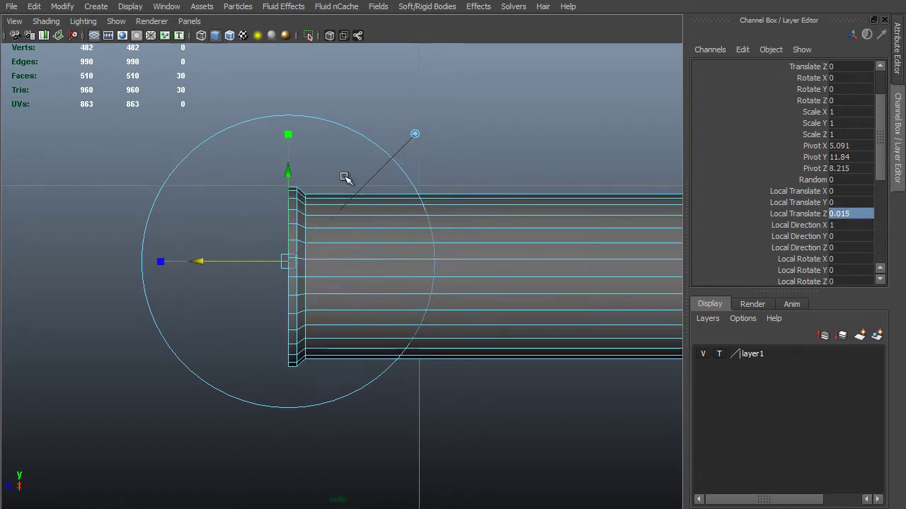
# Step: Taper the new extrusion inward by setting its Local Scale X, Y and Z to 0.8
pyautogui.click(287, 135)
pyautogui.click(288, 262)
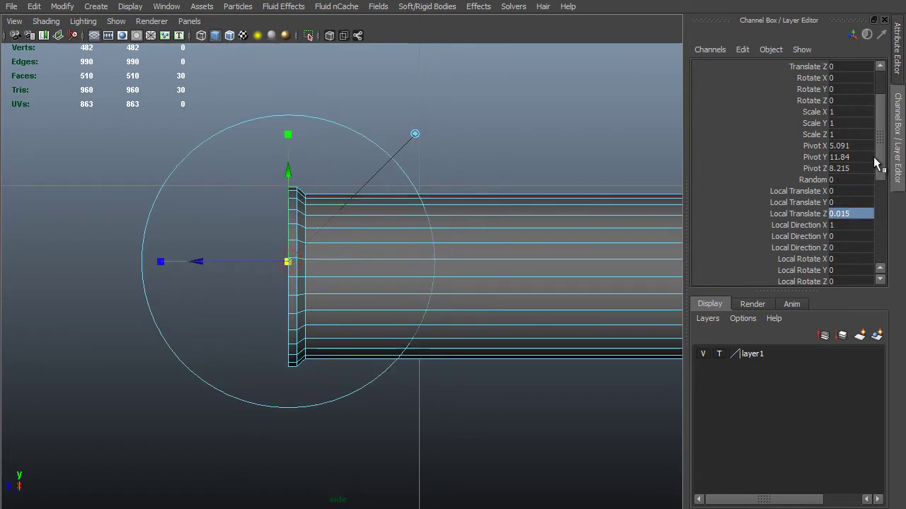
pyautogui.moveTo(880, 166); pyautogui.dragTo(879, 216)
pyautogui.moveTo(855, 164); pyautogui.dragTo(855, 188)
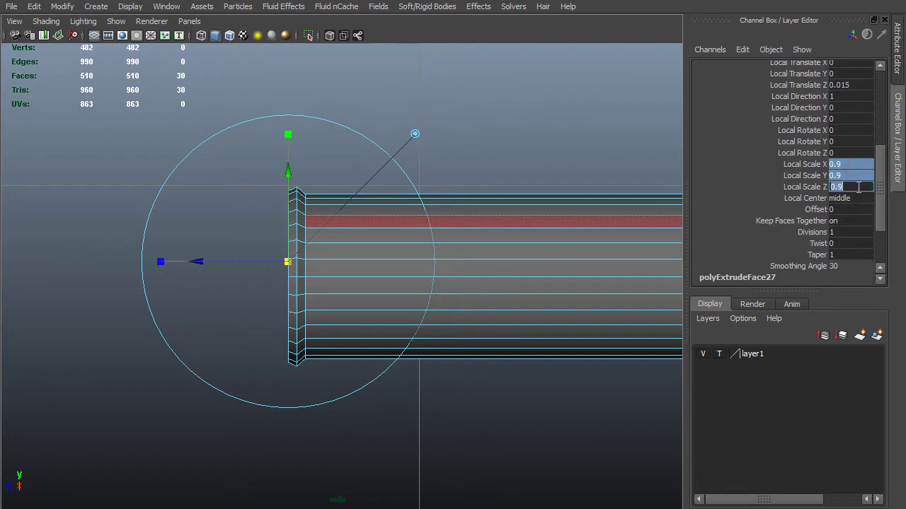
pyautogui.write('0.8')
pyautogui.press('Return')
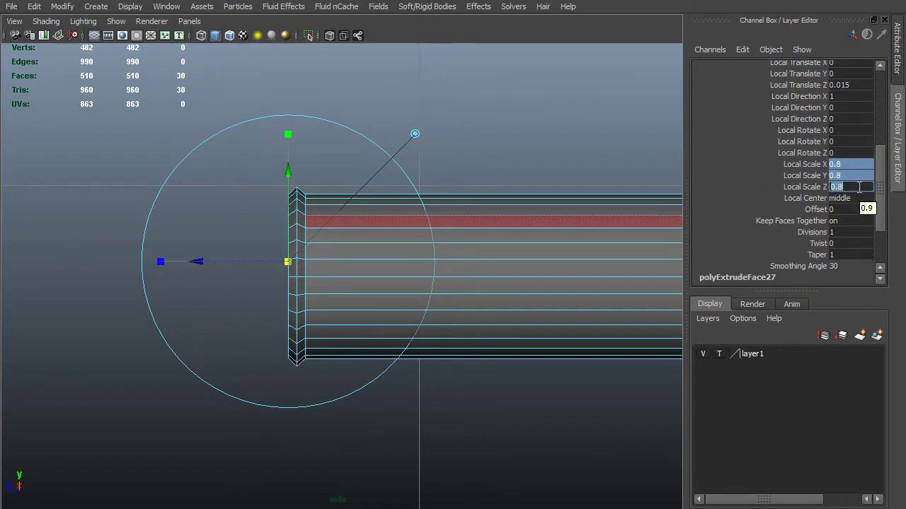
# Step: Extrude the cap faces beyond the small ridge with a Local Translate Z of 0.06
pyautogui.keyDown('shift'); pyautogui.moveTo(433, 287); pyautogui.dragTo(433, 319, button='right'); pyautogui.keyUp('shift')
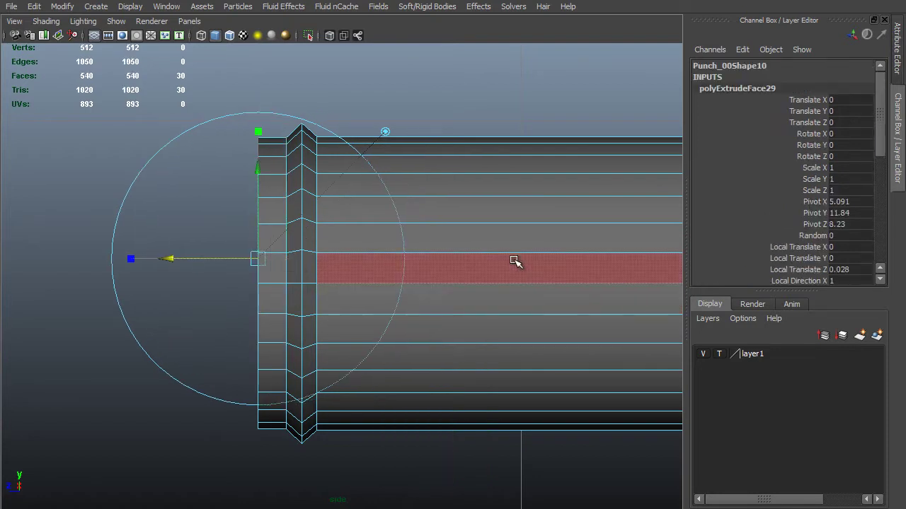
pyautogui.moveTo(511, 258); pyautogui.dragTo(499, 259, button='middle')
pyautogui.scroll(-5, 537, 269)
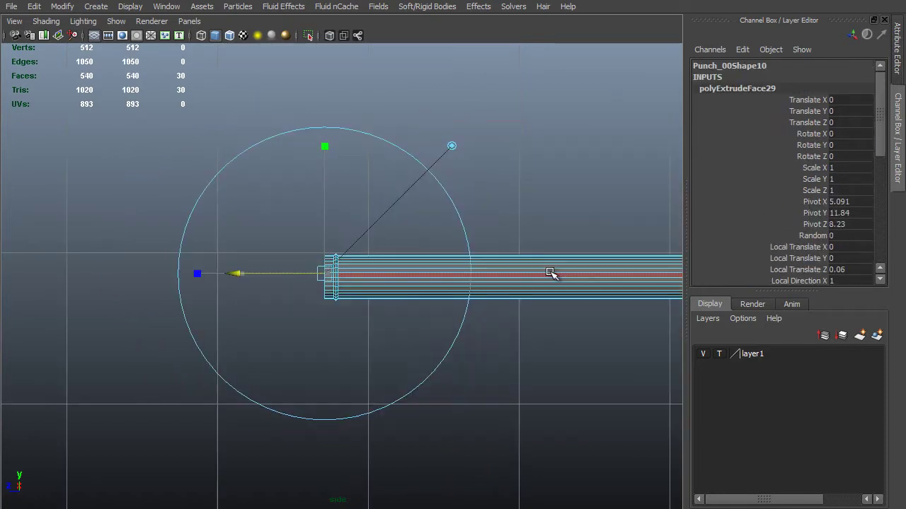
pyautogui.click(869, 270)
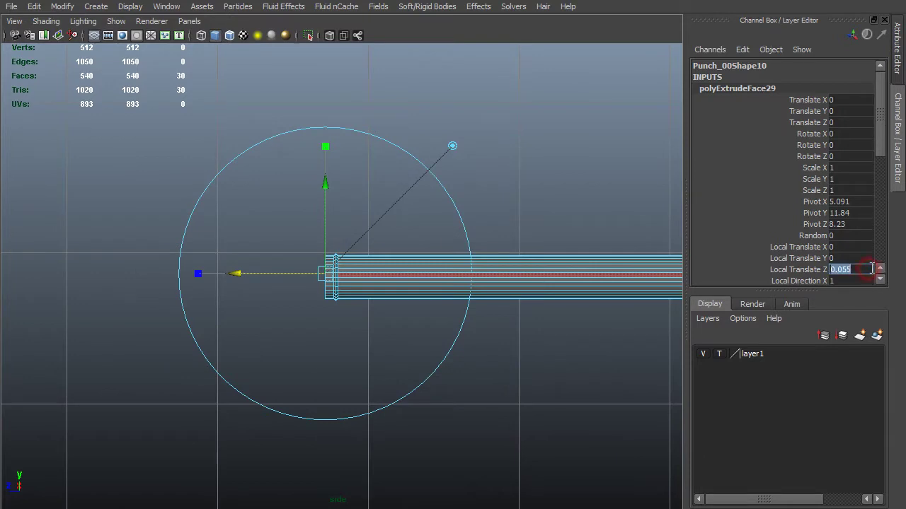
pyautogui.write('0.06')
pyautogui.press('Return')
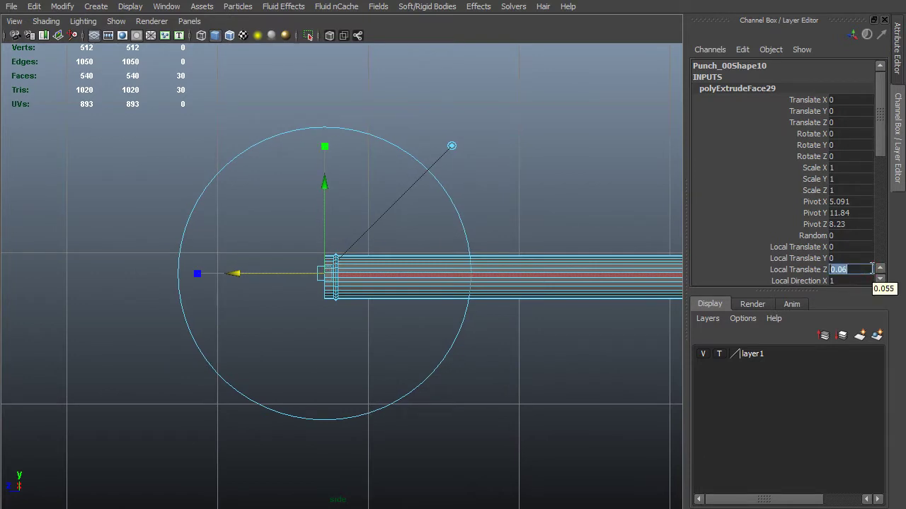
# Step: Widen the extrusion beyond the ridge by setting its Local Scale X, Y and Z to 1.3
pyautogui.scroll(3, 495, 376)
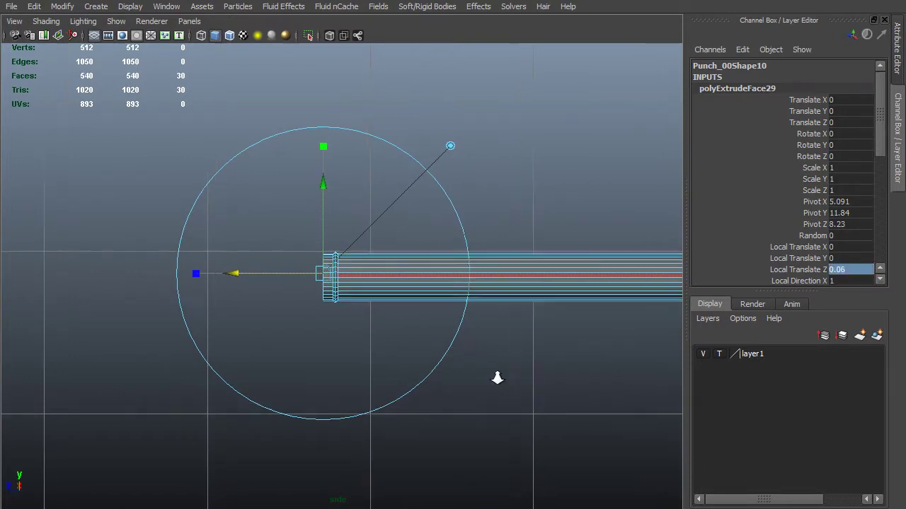
pyautogui.click(313, 147)
pyautogui.click(313, 273)
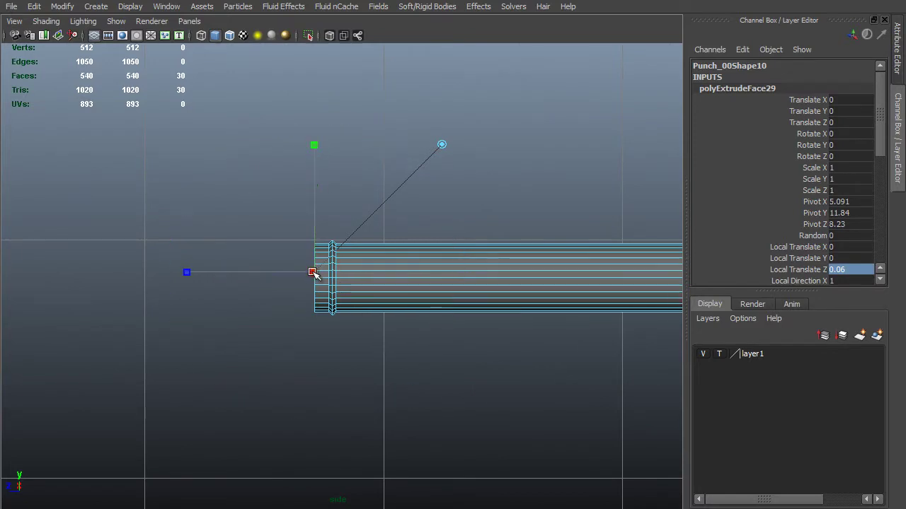
pyautogui.moveTo(879, 124); pyautogui.dragTo(888, 174)
pyautogui.scroll(-1, 844, 205)
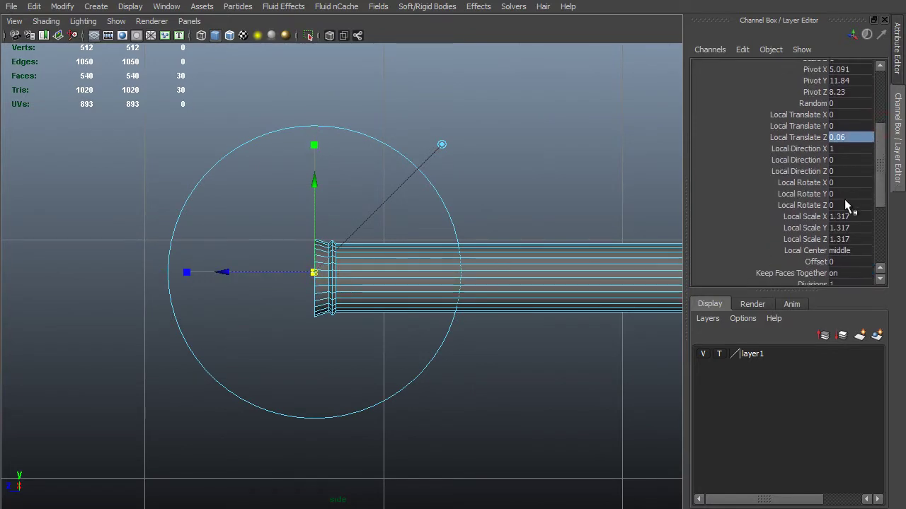
pyautogui.click(856, 215)
pyautogui.write('1.3')
pyautogui.press('Return')
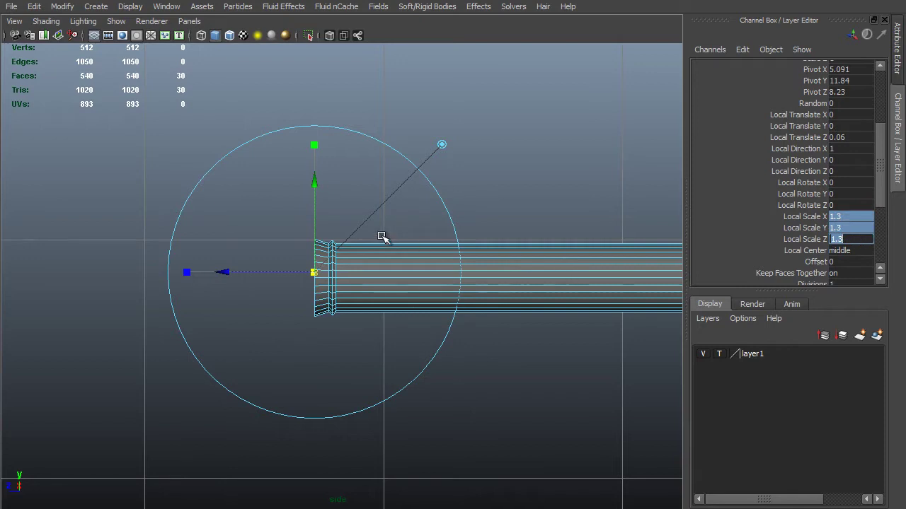
# Step: Shorten the flared extrusion beyond the ridge to a Local Translate Z of 0.05
pyautogui.keyDown('alt'); pyautogui.moveTo(382, 237); pyautogui.dragTo(451, 314, button='right'); pyautogui.keyUp('alt')
pyautogui.keyDown('alt'); pyautogui.moveTo(415, 253); pyautogui.dragTo(480, 261, button='middle'); pyautogui.keyUp('alt')
pyautogui.click(844, 138)
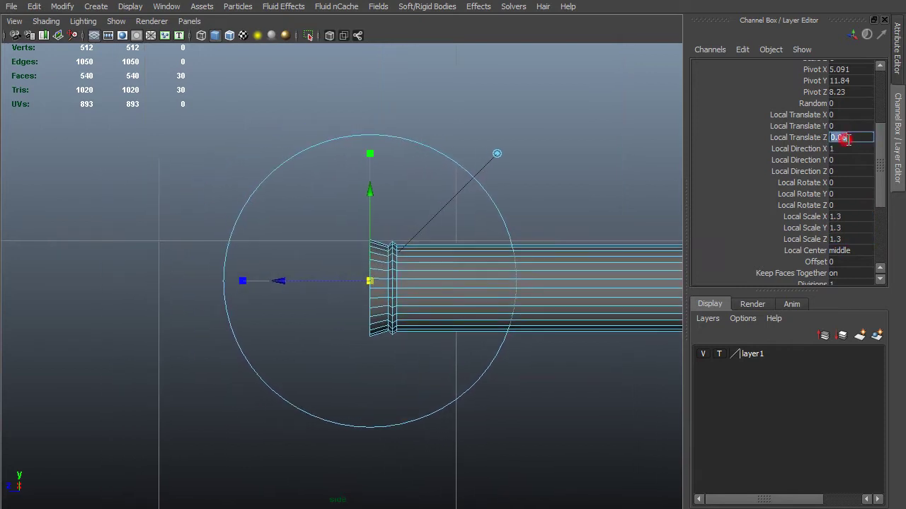
pyautogui.click(848, 139)
pyautogui.press('Return')
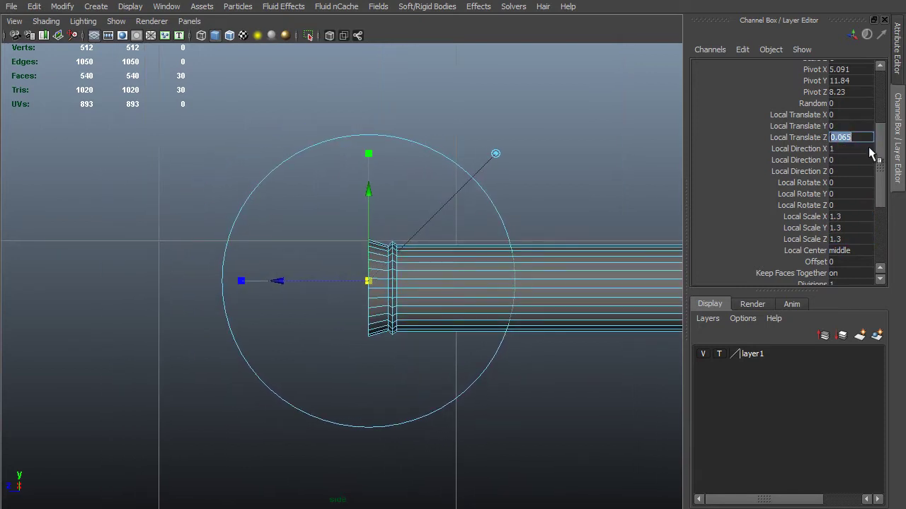
pyautogui.write('0.05')
pyautogui.press('Return')
pyautogui.scroll(2, 489, 228)
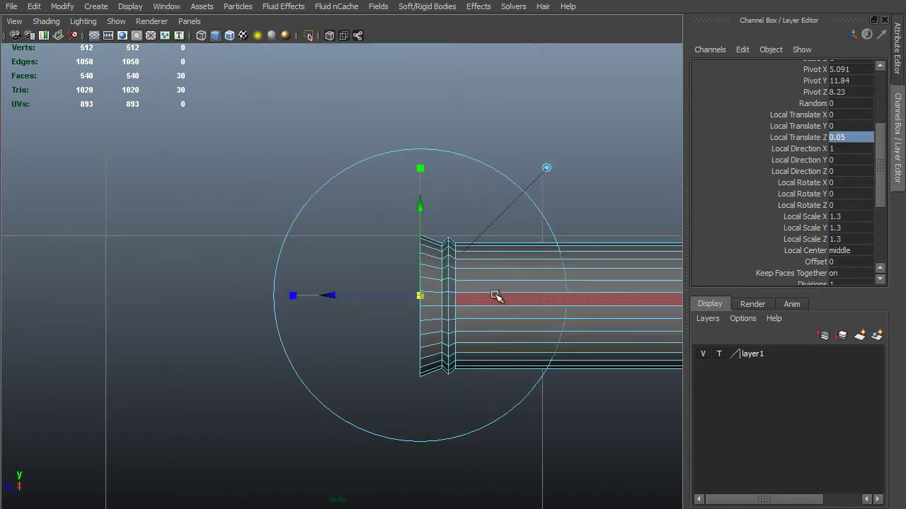
# Step: Extrude the flared end's cap faces straight outward with a Local Translate Z of 0.05
pyautogui.keyDown('shift'); pyautogui.moveTo(493, 296); pyautogui.dragTo(492, 327, button='right'); pyautogui.keyUp('shift')
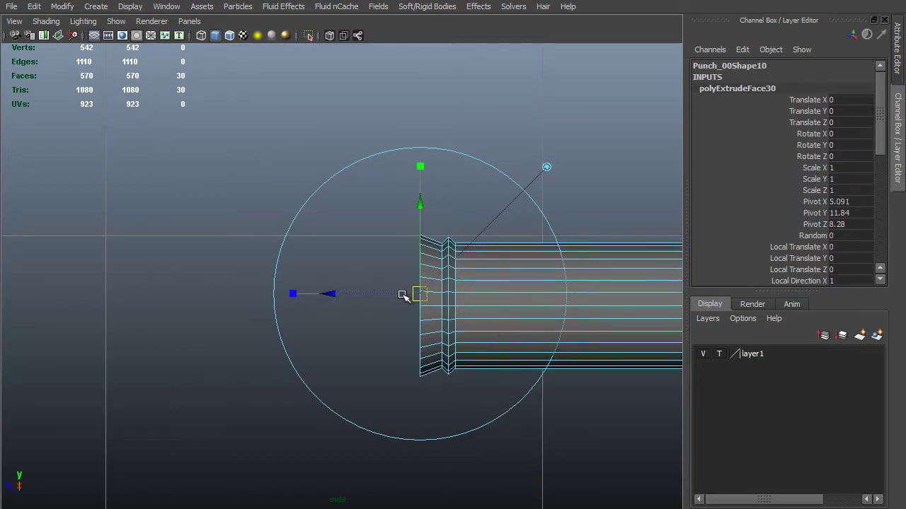
pyautogui.moveTo(573, 381); pyautogui.dragTo(545, 381, button='middle')
pyautogui.moveTo(841, 270); pyautogui.dragTo(886, 277)
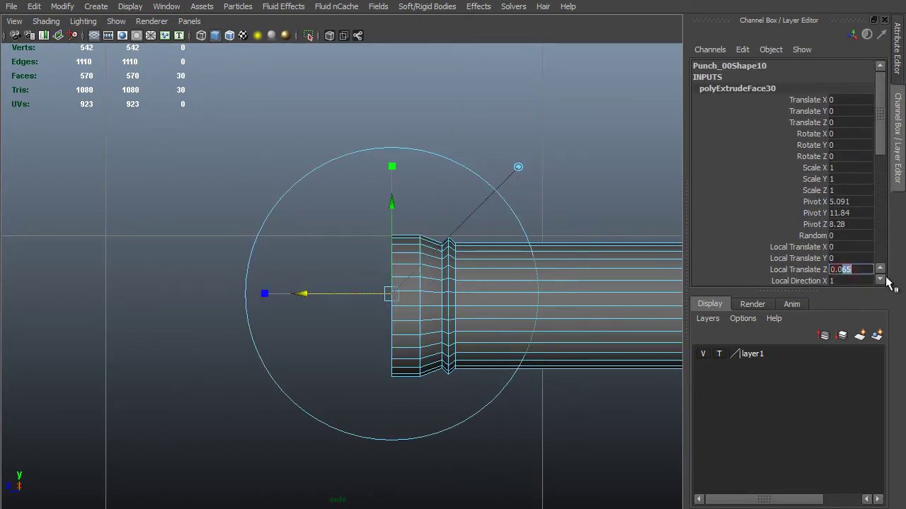
pyautogui.write('5')
pyautogui.press('Return')
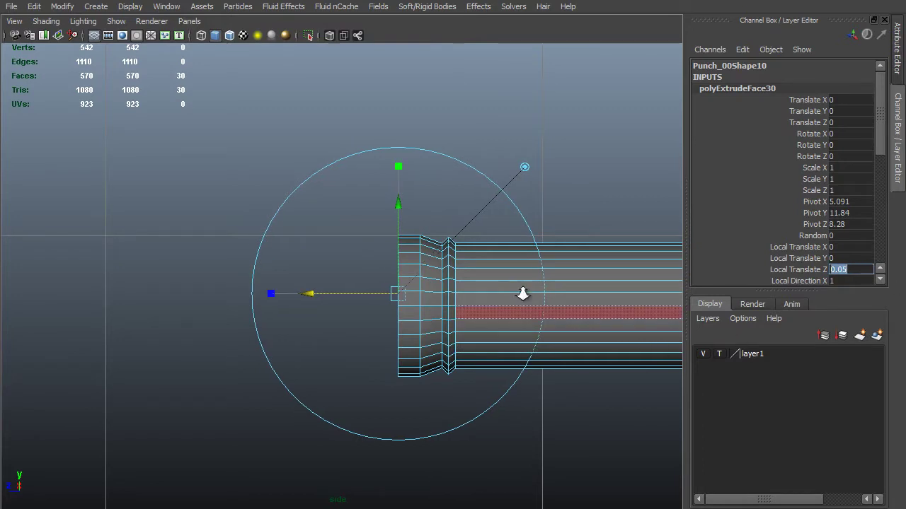
# Step: Add a second straight band to the head by extruding the cap faces with a Local Translate Z of 0.05
pyautogui.scroll(1, 542, 263)
pyautogui.keyDown('shift'); pyautogui.moveTo(538, 266); pyautogui.dragTo(536, 243, button='right'); pyautogui.keyUp('shift')
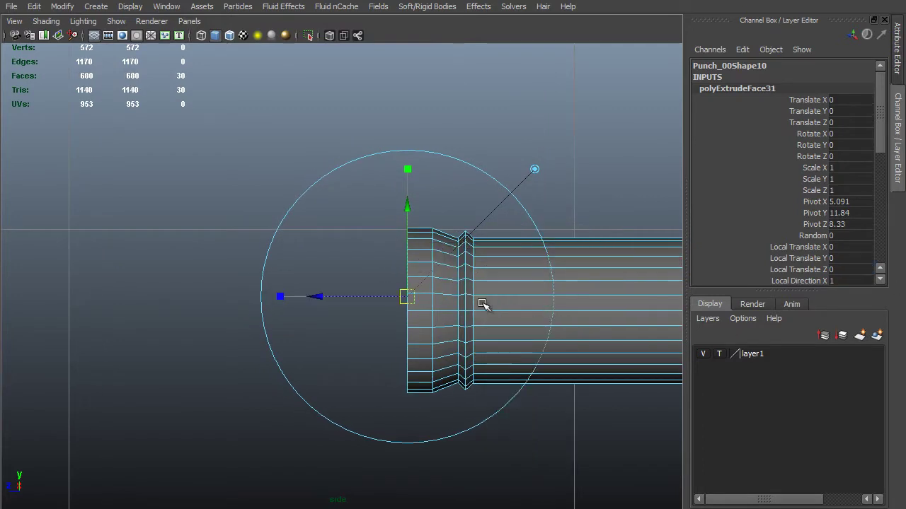
pyautogui.moveTo(367, 296); pyautogui.dragTo(353, 296)
pyautogui.moveTo(853, 270); pyautogui.dragTo(842, 269)
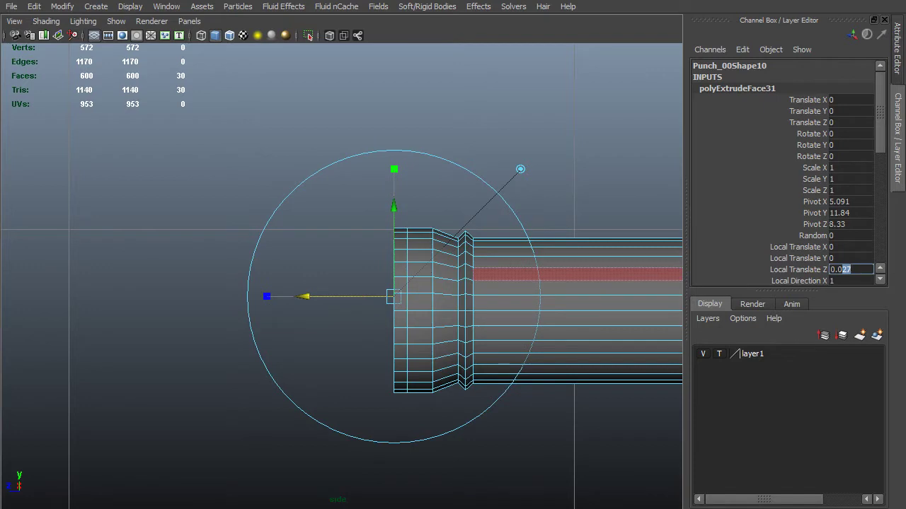
pyautogui.press('Return')
# Step: Extrude a tapered end section from the cap faces with Local Translate Z 0.05 and Local Scale X, Y and Z 0.7
pyautogui.keyDown('shift'); pyautogui.moveTo(509, 252); pyautogui.dragTo(525, 290, button='right'); pyautogui.keyUp('shift')
pyautogui.moveTo(401, 265); pyautogui.dragTo(376, 262)
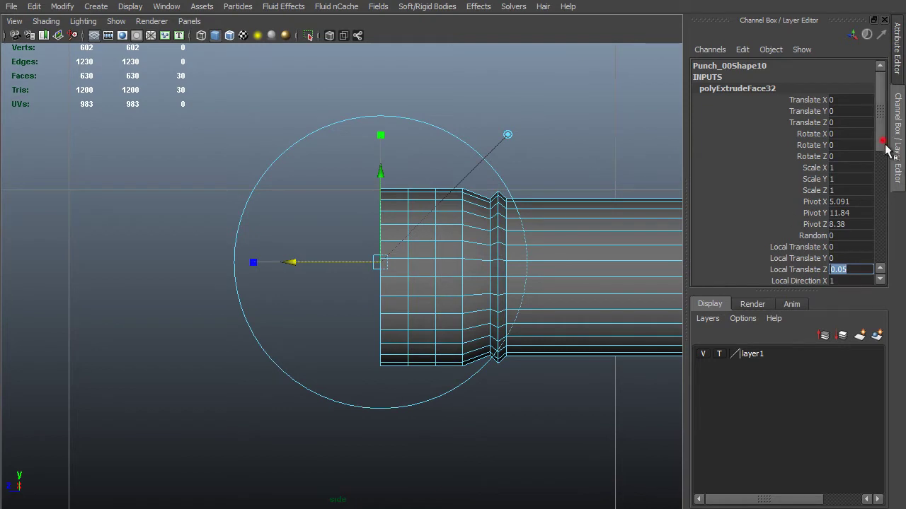
pyautogui.moveTo(882, 142); pyautogui.dragTo(891, 197)
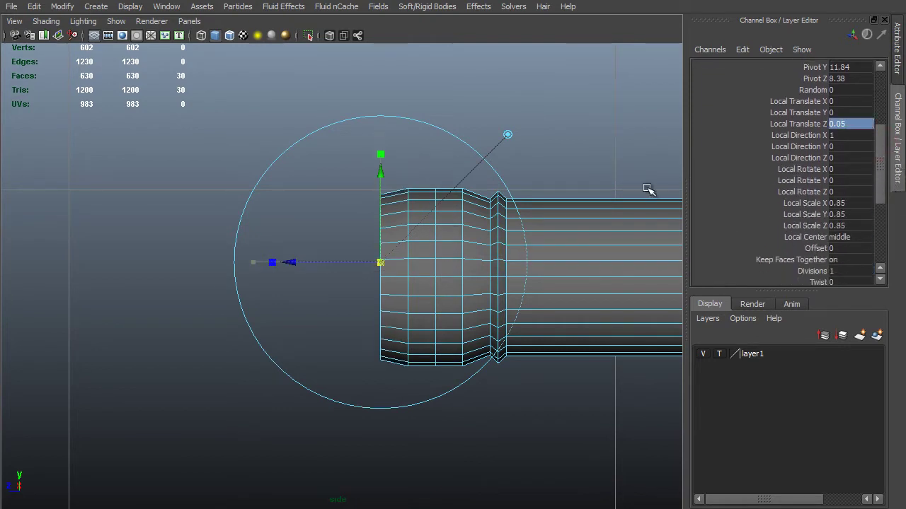
pyautogui.moveTo(648, 189); pyautogui.dragTo(645, 187, button='middle')
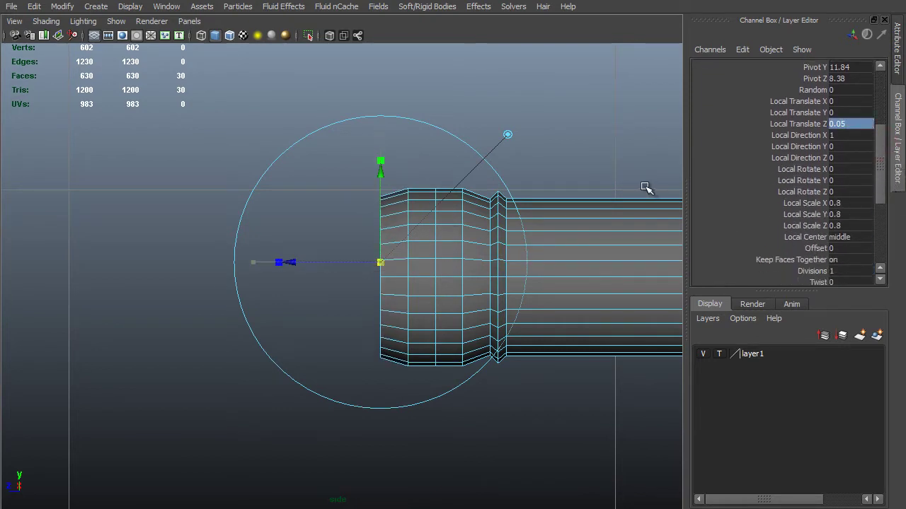
pyautogui.moveTo(845, 203); pyautogui.dragTo(862, 226)
pyautogui.write('0.7')
pyautogui.press('Return')
# Step: Lengthen the head's first straight band by setting polyExtrudeFace30's Local Translate Z to 0.08
pyautogui.keyDown('alt'); pyautogui.moveTo(389, 239); pyautogui.dragTo(285, 231, button='middle'); pyautogui.keyUp('alt')
pyautogui.scroll(-5, 562, 241)
pyautogui.scroll(2, 386, 262)
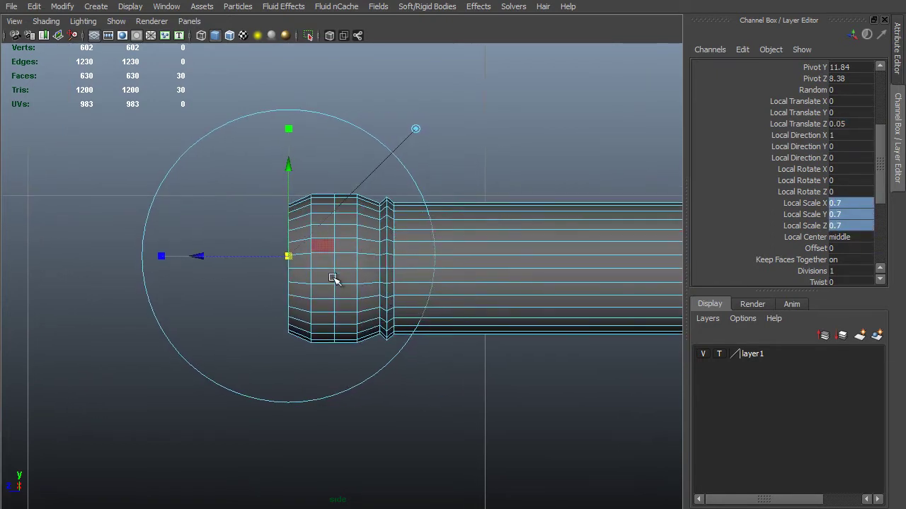
pyautogui.scroll(2, 394, 212)
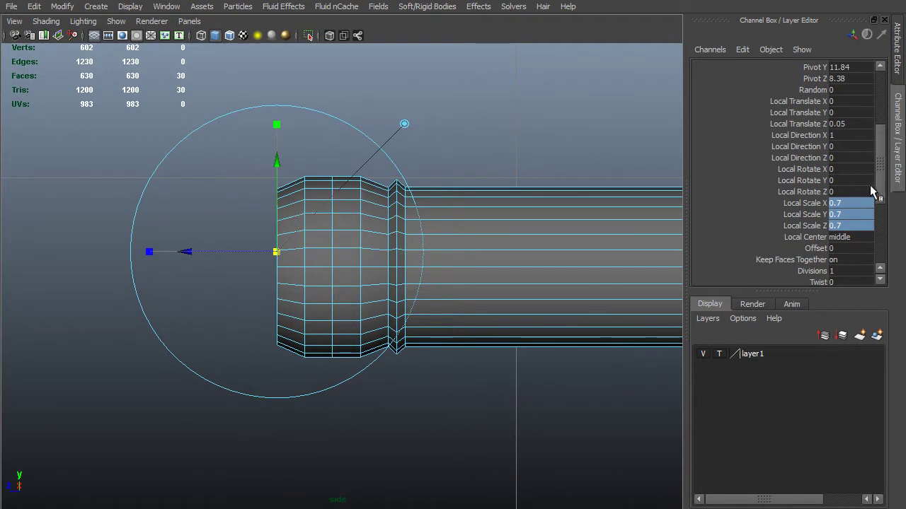
pyautogui.moveTo(880, 170); pyautogui.dragTo(893, 222)
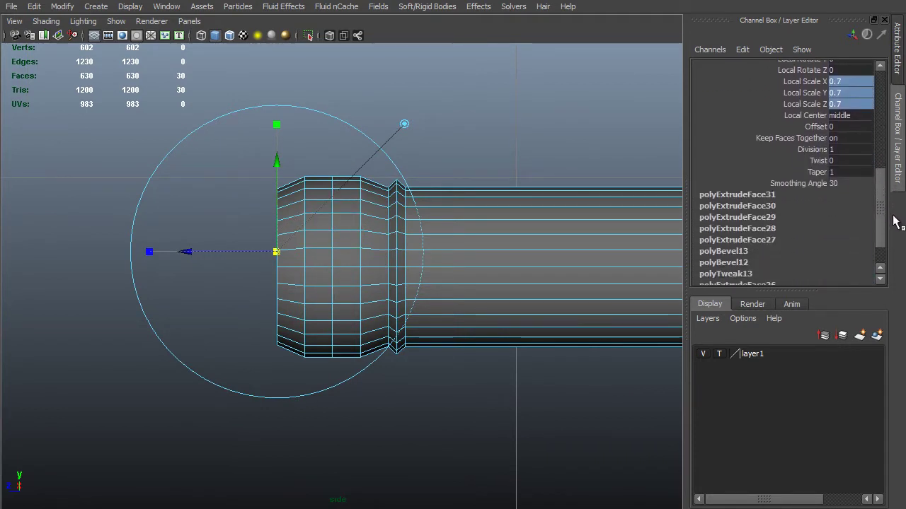
pyautogui.click(777, 205)
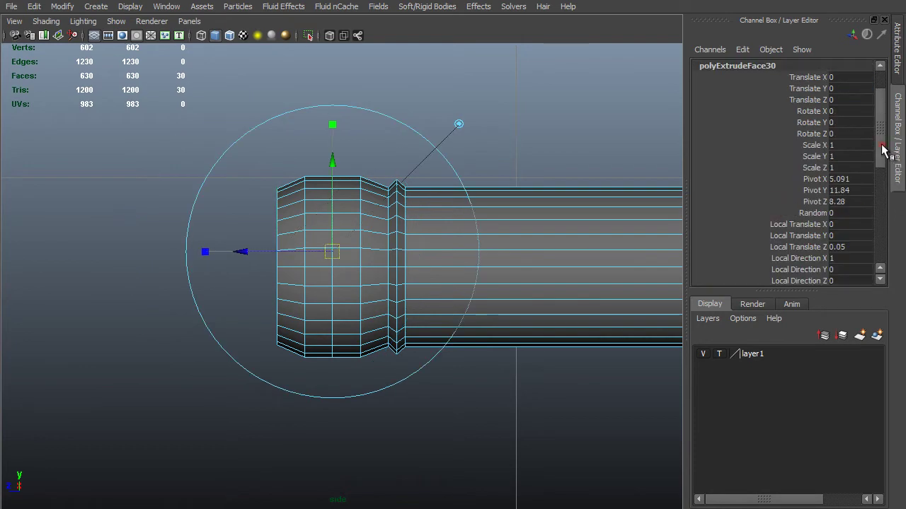
pyautogui.scroll(-3, 881, 148)
pyautogui.doubleClick(840, 194)
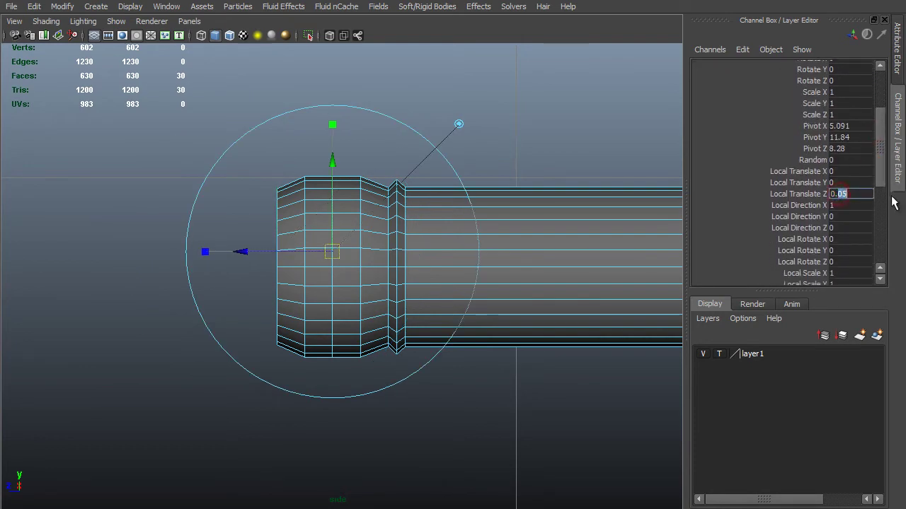
pyautogui.write('0.08')
pyautogui.press('Return')
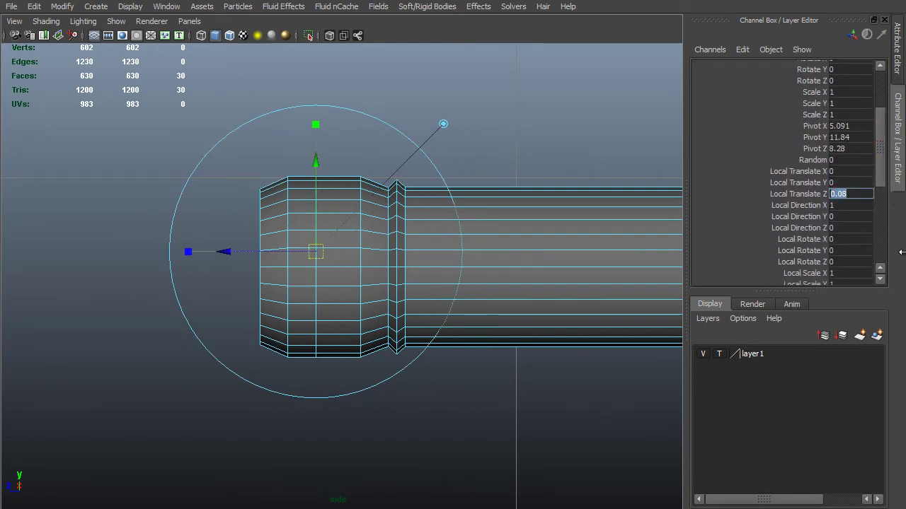
# Step: Lengthen the head's second straight band by setting its face extrusion's Local Translate Z to 0.08
pyautogui.press('g')
pyautogui.moveTo(880, 117); pyautogui.dragTo(880, 139)
pyautogui.click(845, 161)
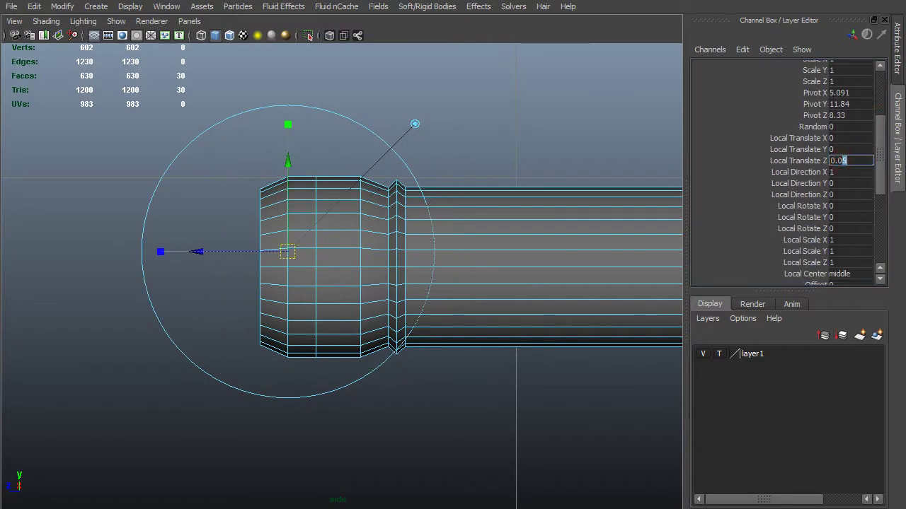
pyautogui.write('8')
pyautogui.press('Return')
# Step: Select the edge loop at the middle of the head's straight section and scale it outward to make a slight bulge
pyautogui.keyDown('alt'); pyautogui.moveTo(667, 244); pyautogui.dragTo(498, 358, button='right'); pyautogui.keyUp('alt')
pyautogui.press('F10')
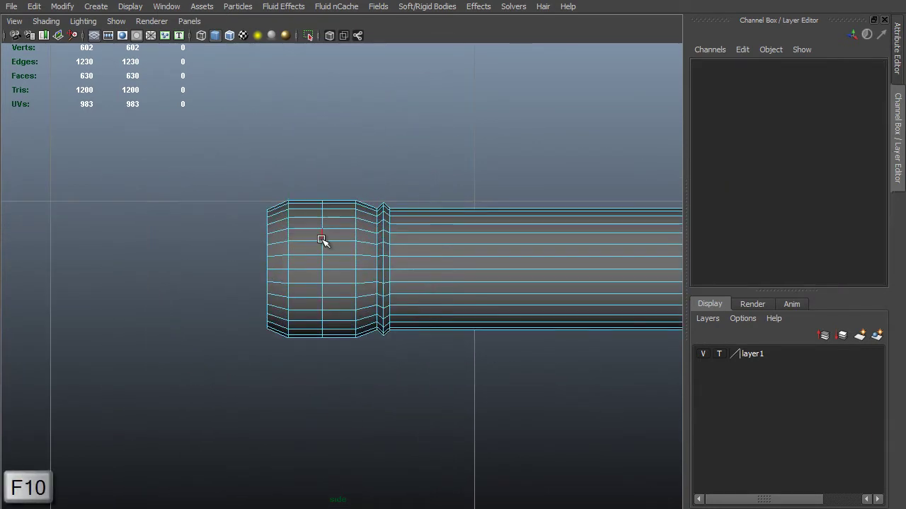
pyautogui.doubleClick(322, 242)
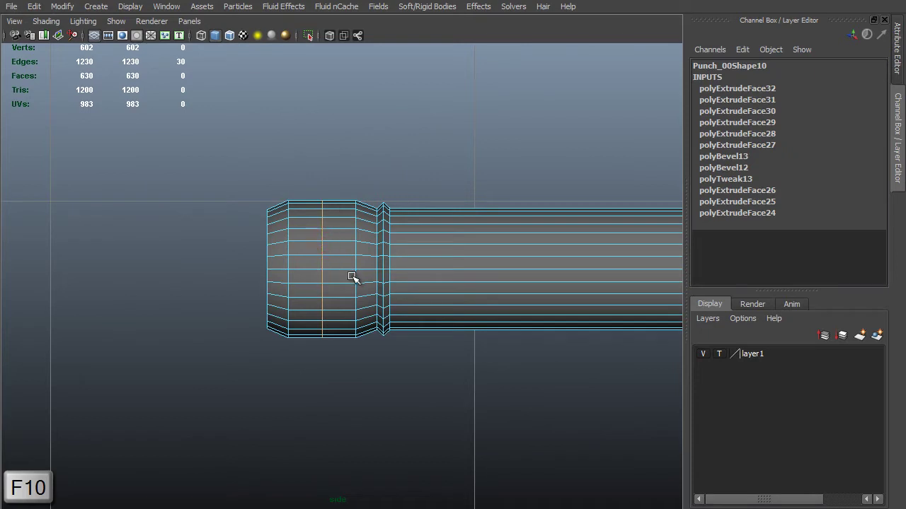
pyautogui.press('r')
pyautogui.moveTo(404, 304); pyautogui.dragTo(418, 308, button='middle')
pyautogui.keyDown('alt'); pyautogui.moveTo(294, 248); pyautogui.dragTo(328, 264, button='right'); pyautogui.keyUp('alt')
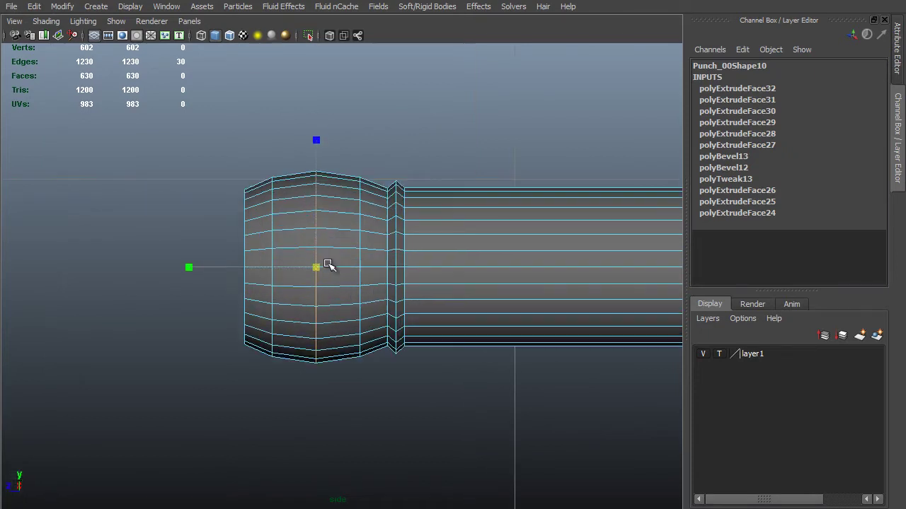
# Step: Try beveling the head's middle edge loop with 5 segments and an Offset of 0.55
pyautogui.keyDown('shift'); pyautogui.rightClick(322, 245); pyautogui.keyUp('shift')
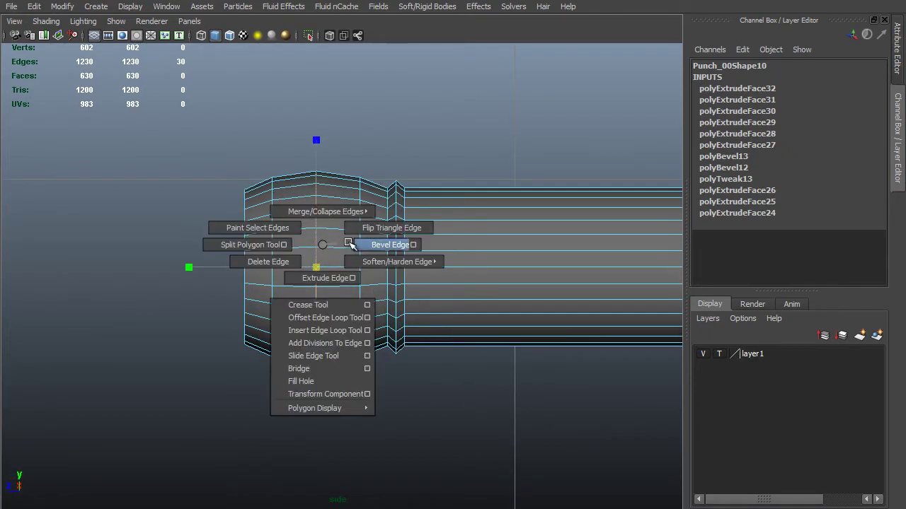
pyautogui.click(373, 245)
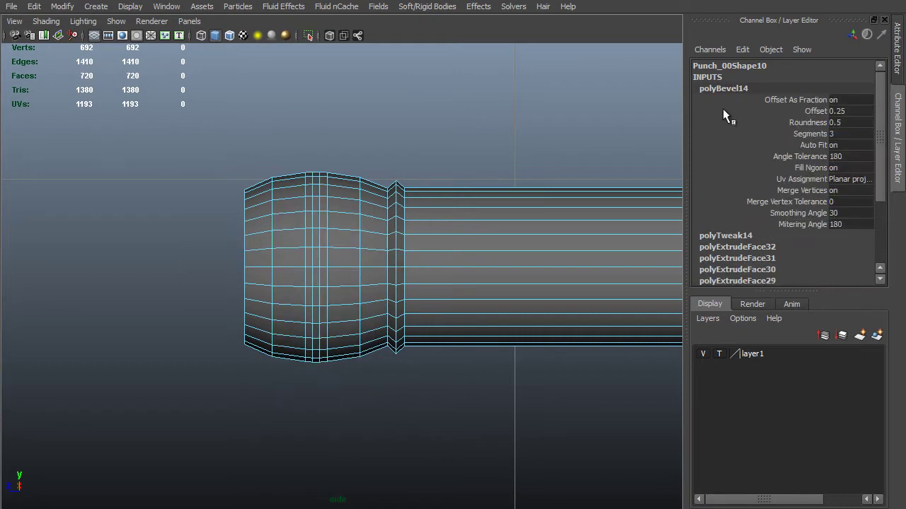
pyautogui.click(862, 133)
pyautogui.press('Return')
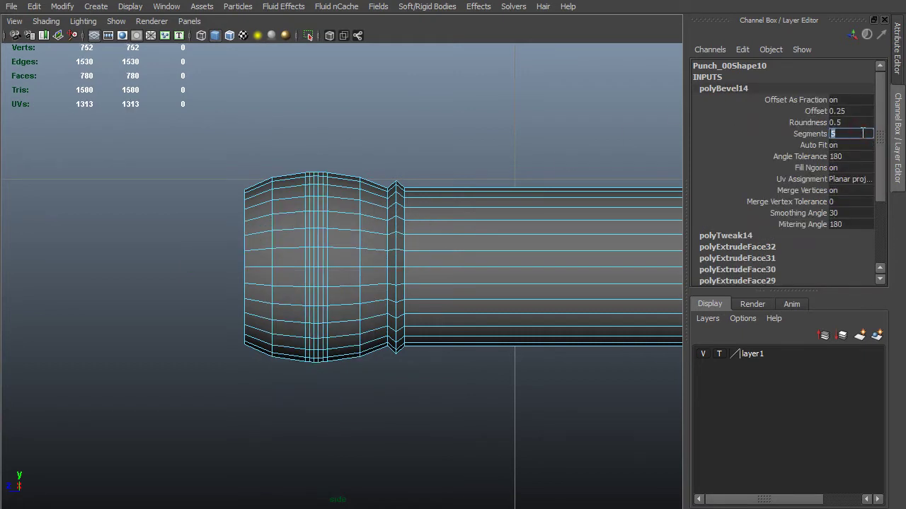
pyautogui.click(816, 110)
pyautogui.moveTo(441, 192); pyautogui.dragTo(445, 194, button='middle')
pyautogui.scroll(-3, 431, 257)
pyautogui.scroll(3, 328, 187)
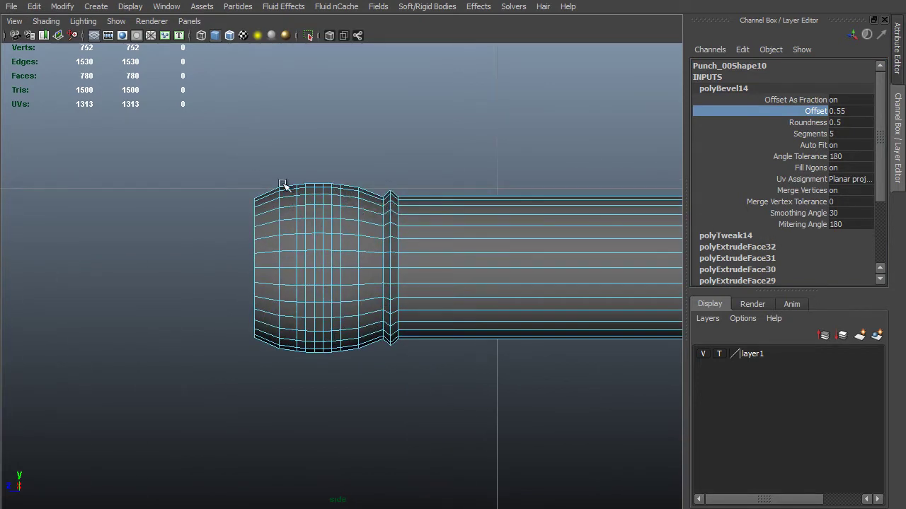
# Step: Undo the bevel on the head's middle edge loop
pyautogui.hotkey('ctrl', 'z')
pyautogui.hotkey('ctrl', 'z')
pyautogui.hotkey('ctrl', 'z')
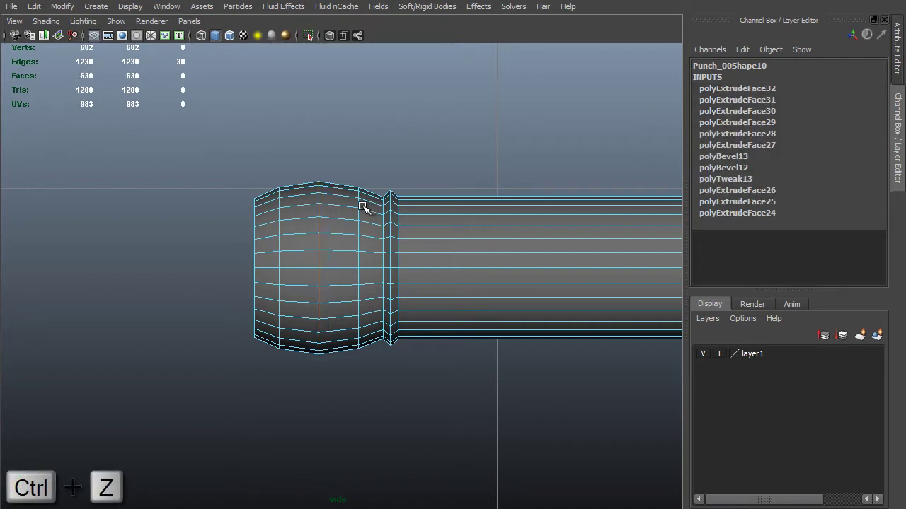
# Step: Scale the head's middle edge loop slightly further out and bevel it with 5 segments and an Offset of 0.85
pyautogui.press('w')
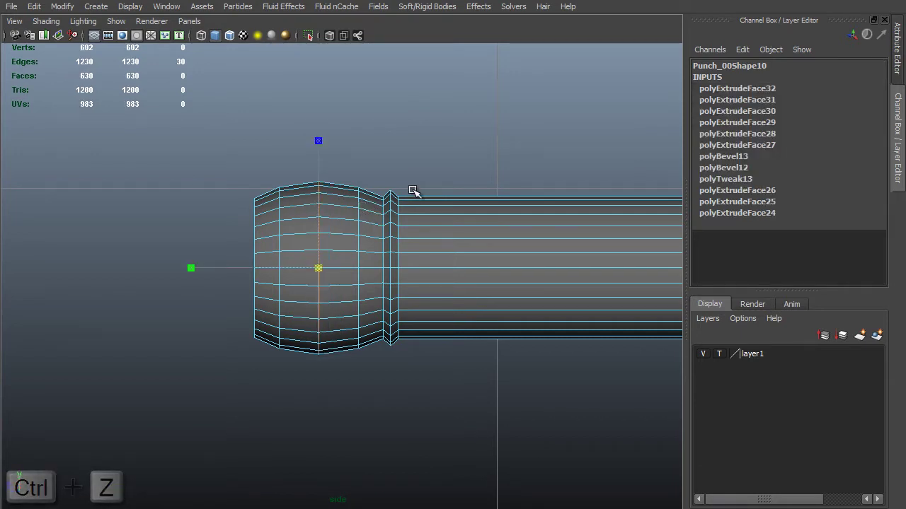
pyautogui.moveTo(414, 191); pyautogui.dragTo(419, 197, button='middle')
pyautogui.keyDown('shift'); pyautogui.moveTo(415, 196); pyautogui.dragTo(471, 197, button='right'); pyautogui.keyUp('shift')
pyautogui.click(816, 111)
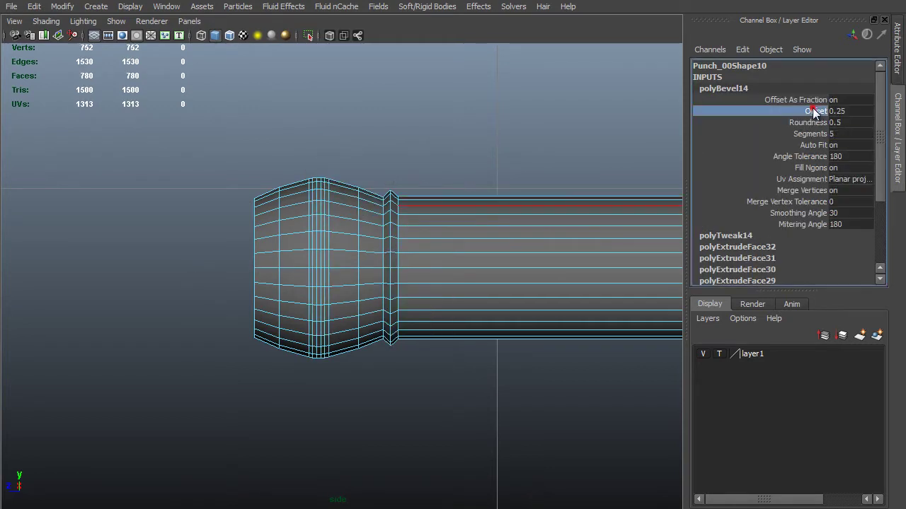
pyautogui.moveTo(362, 185); pyautogui.dragTo(365, 184, button='middle')
# Step: Move the centre vertex of the head's end cap outward along the shaft axis to form a conical point
pyautogui.keyDown('alt'); pyautogui.moveTo(305, 202); pyautogui.dragTo(406, 199); pyautogui.keyUp('alt')
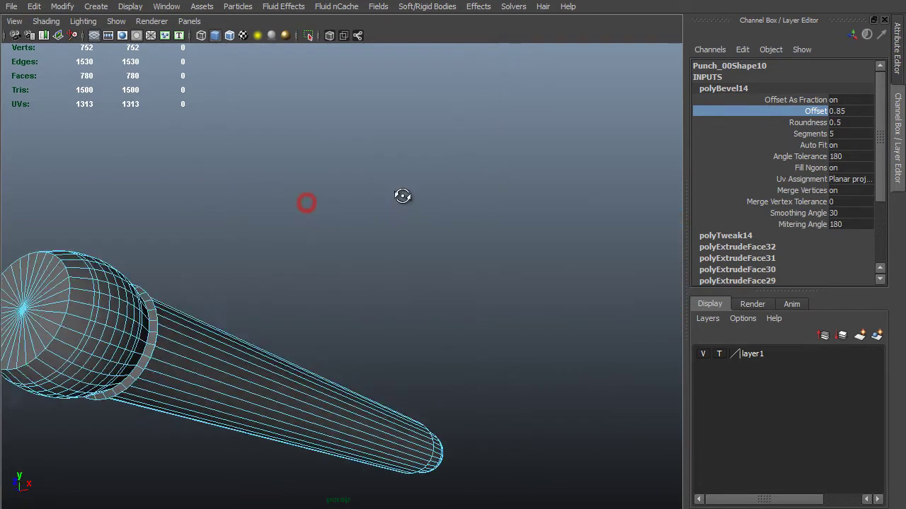
pyautogui.keyDown('alt'); pyautogui.moveTo(285, 228); pyautogui.dragTo(306, 229); pyautogui.keyUp('alt')
pyautogui.press('F9')
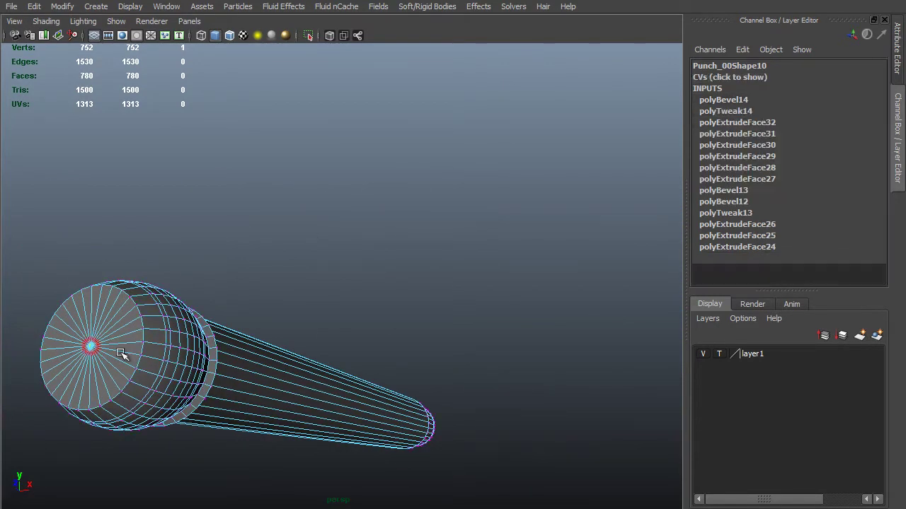
pyautogui.click(109, 350)
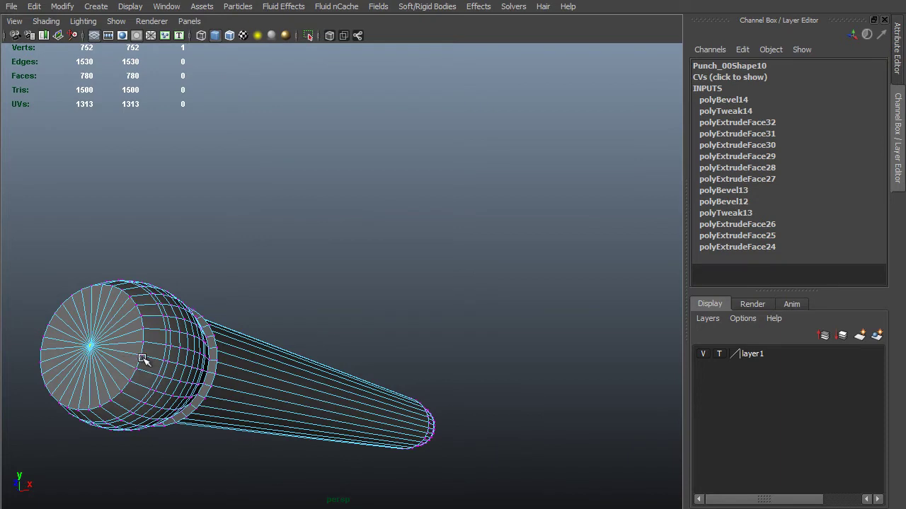
pyautogui.press('w')
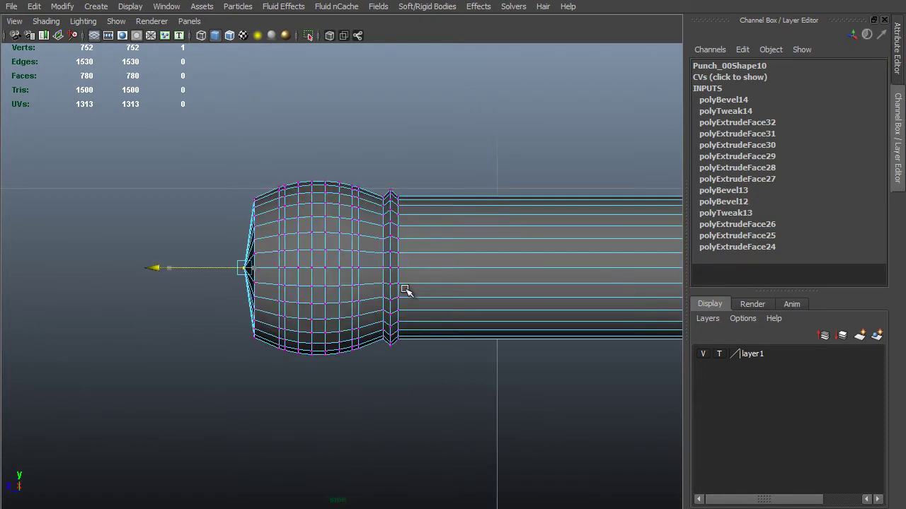
pyautogui.moveTo(406, 290); pyautogui.dragTo(384, 285, button='middle')
pyautogui.scroll(3, 234, 287)
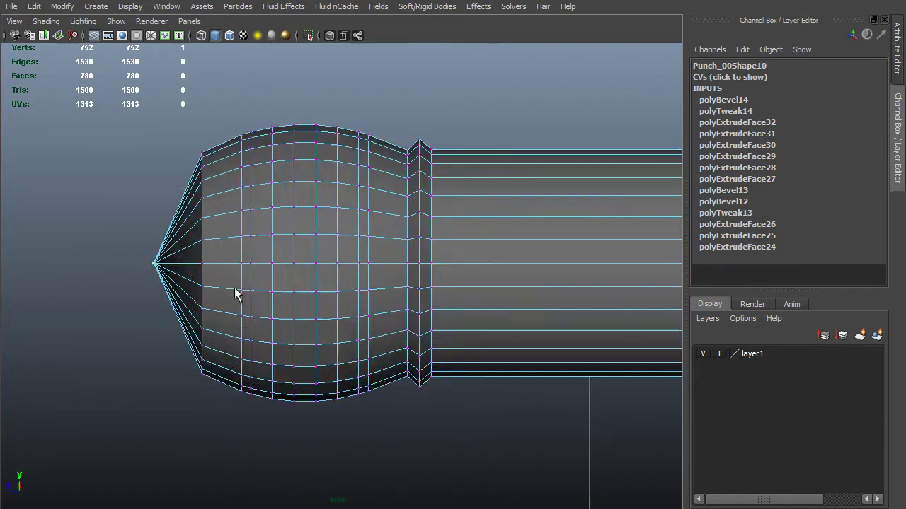
# Step: Chamfer the vertex at the tip of the cone into a small flat cap
pyautogui.keyDown('shift'); pyautogui.rightClick(157, 244); pyautogui.keyUp('shift')
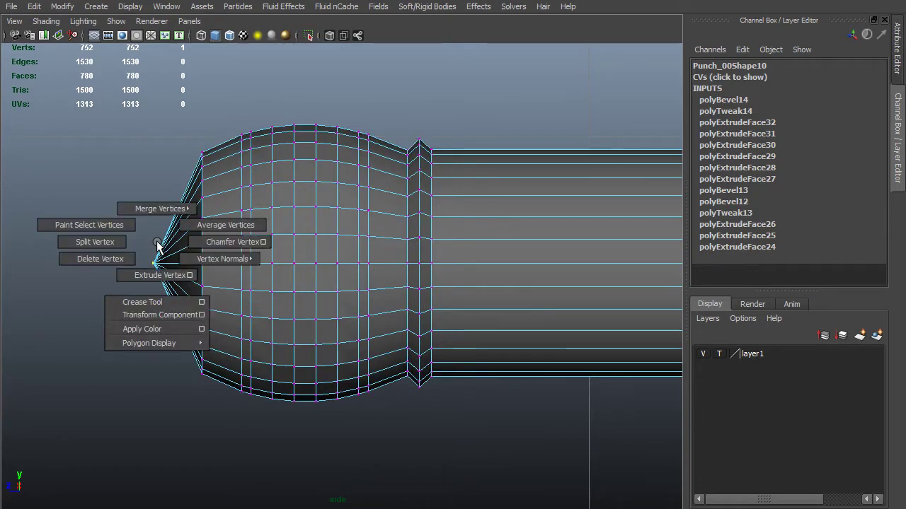
pyautogui.click(201, 243)
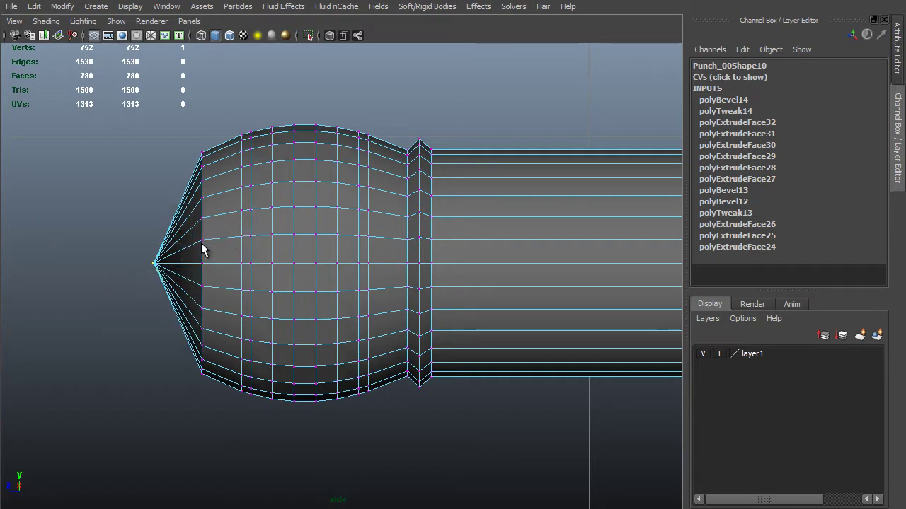
pyautogui.scroll(2, 204, 274)
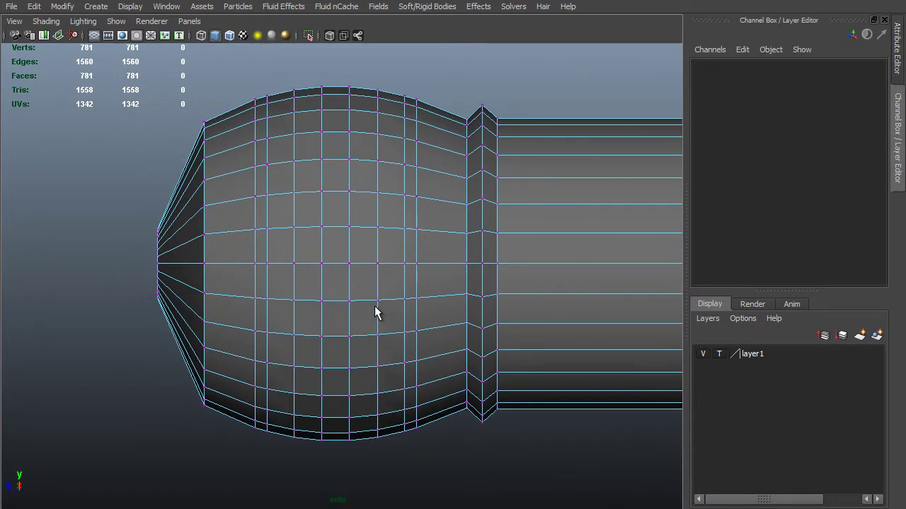
# Step: Round the flat tip by beveling its rim edge loop with 4 segments and a larger Offset
pyautogui.press('F10')
pyautogui.doubleClick(158, 266)
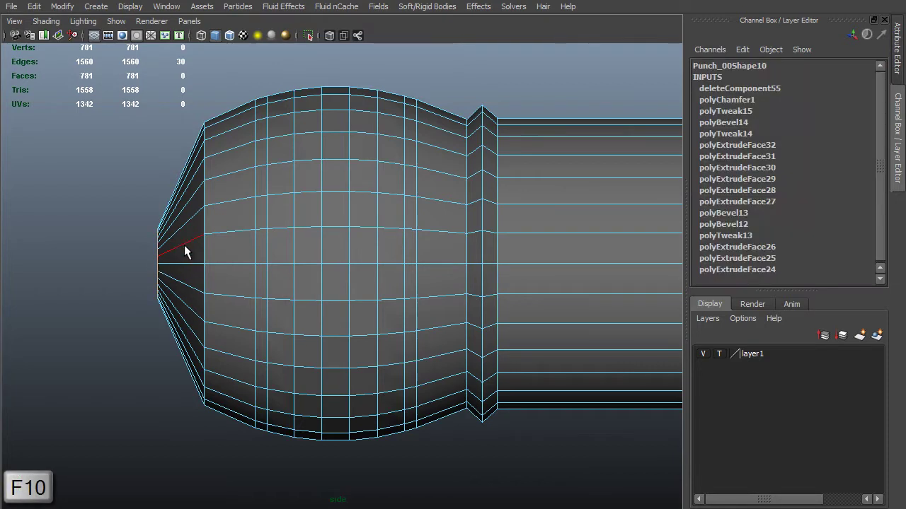
pyautogui.keyDown('shift'); pyautogui.moveTo(178, 241); pyautogui.dragTo(216, 237, button='right'); pyautogui.keyUp('shift')
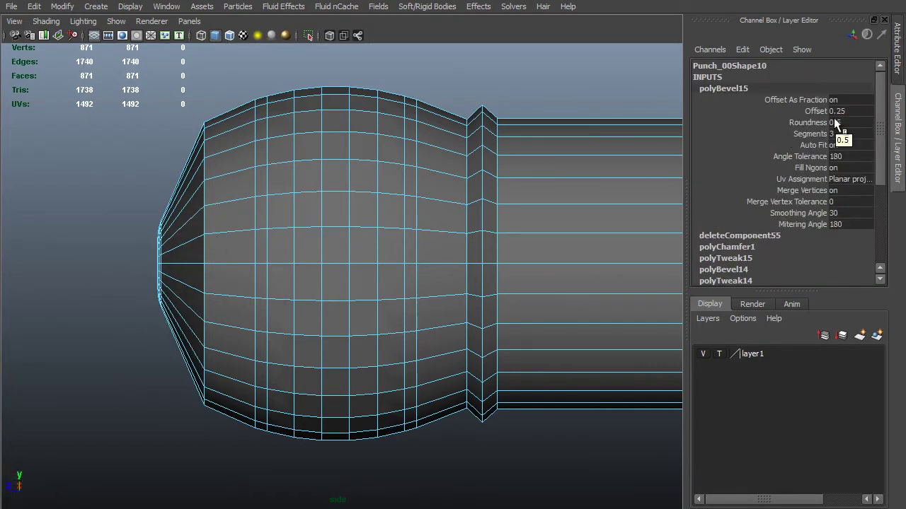
pyautogui.click(815, 111)
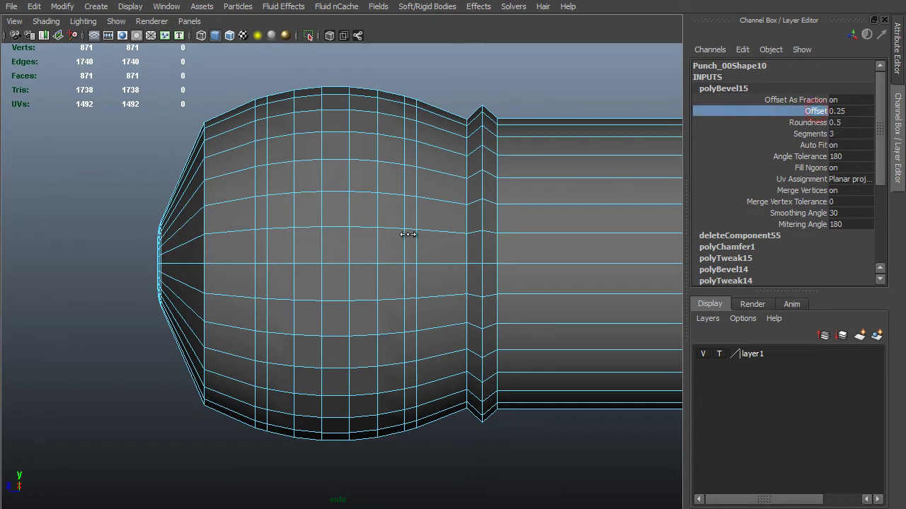
pyautogui.moveTo(404, 235); pyautogui.dragTo(428, 233, button='middle')
pyautogui.doubleClick(838, 134)
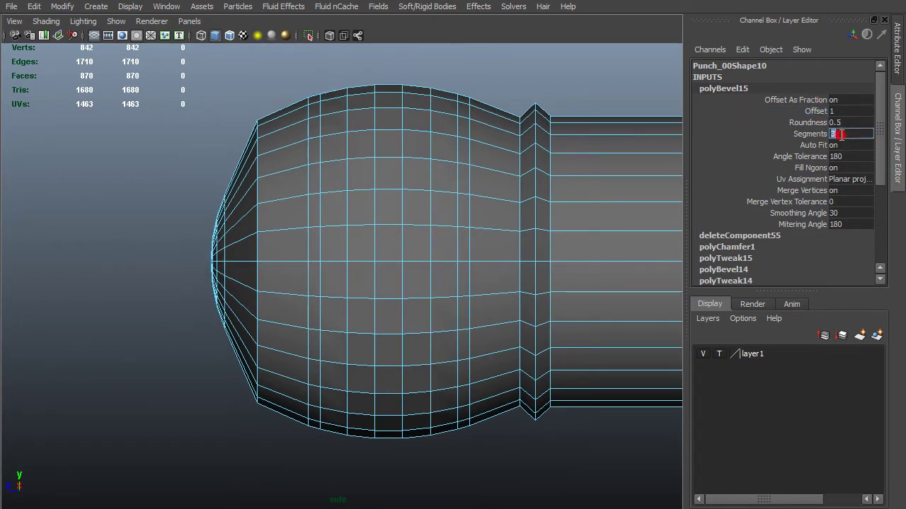
pyautogui.write('4')
pyautogui.press('Return')
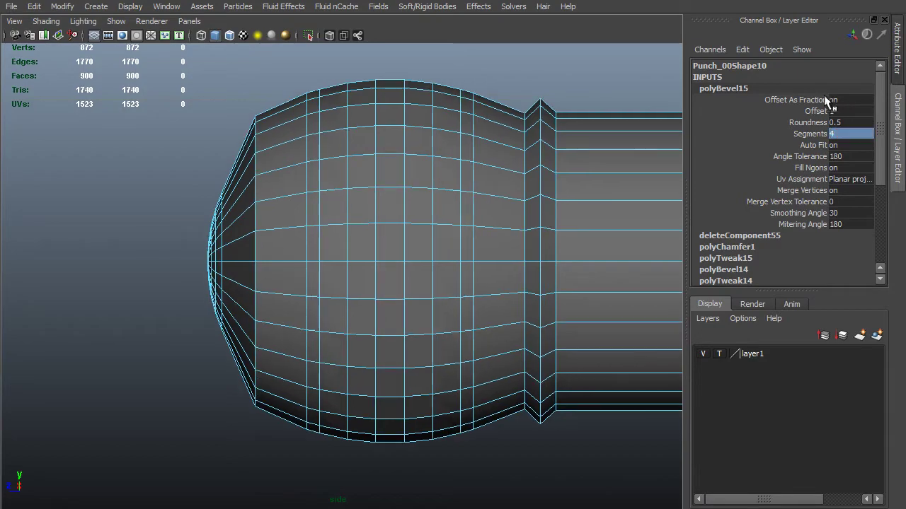
pyautogui.doubleClick(844, 111)
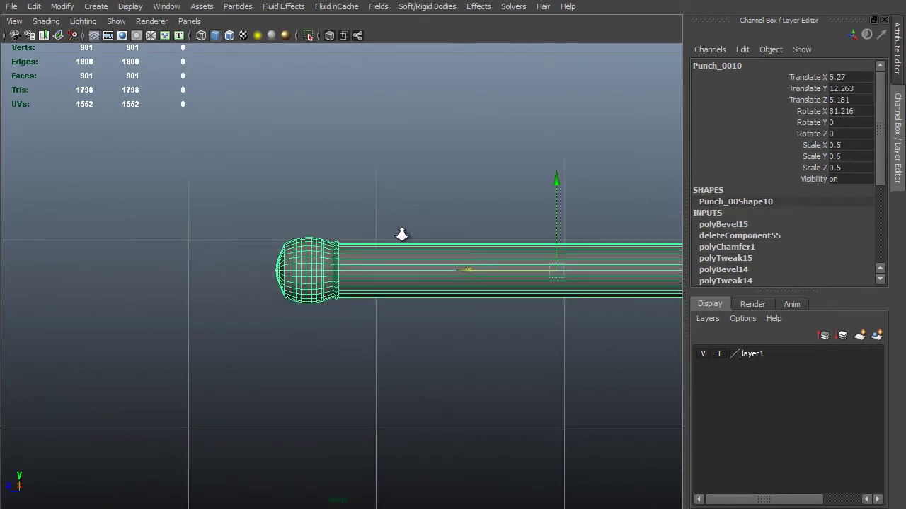
# Step: Select all of the head's vertices except the ring where it meets the shaft, and scale them up
pyautogui.keyDown('alt'); pyautogui.moveTo(400, 233); pyautogui.dragTo(187, 227, button='middle'); pyautogui.keyUp('alt')
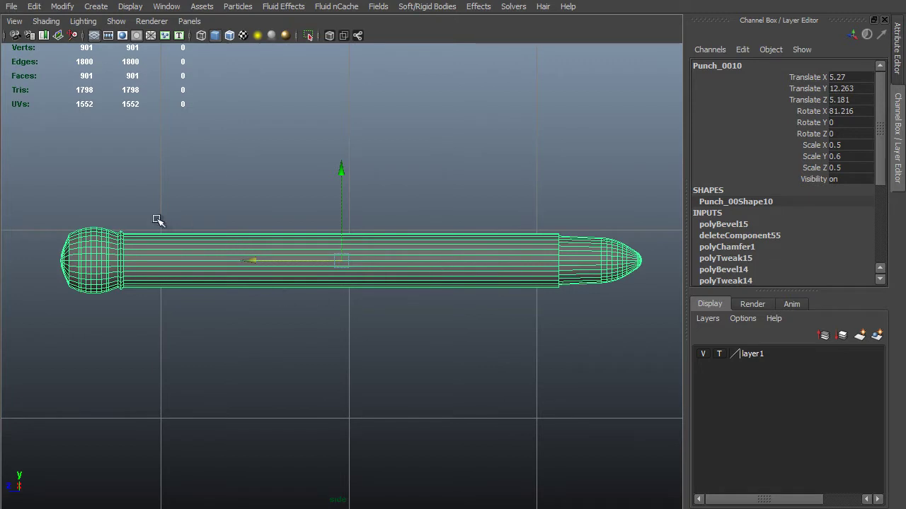
pyautogui.keyDown('alt'); pyautogui.moveTo(133, 249); pyautogui.dragTo(193, 265, button='middle'); pyautogui.keyUp('alt')
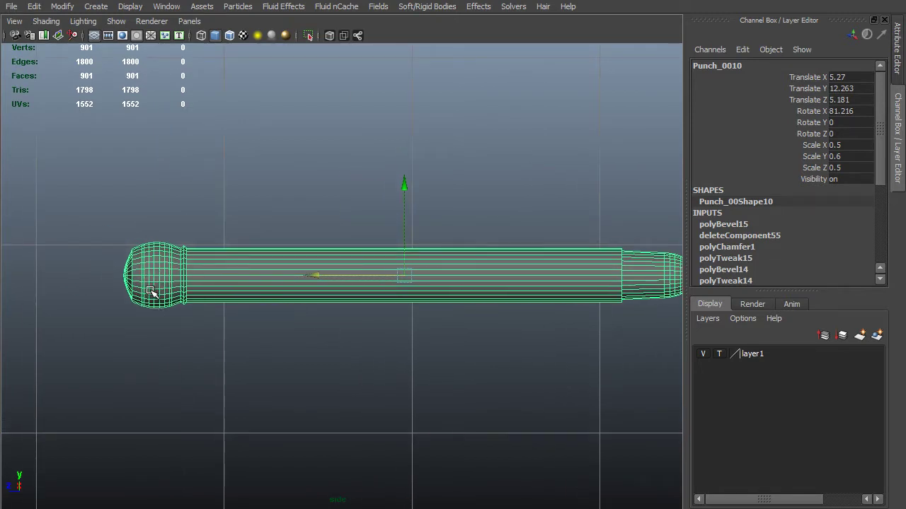
pyautogui.press('F8')
pyautogui.moveTo(87, 204); pyautogui.dragTo(207, 378)
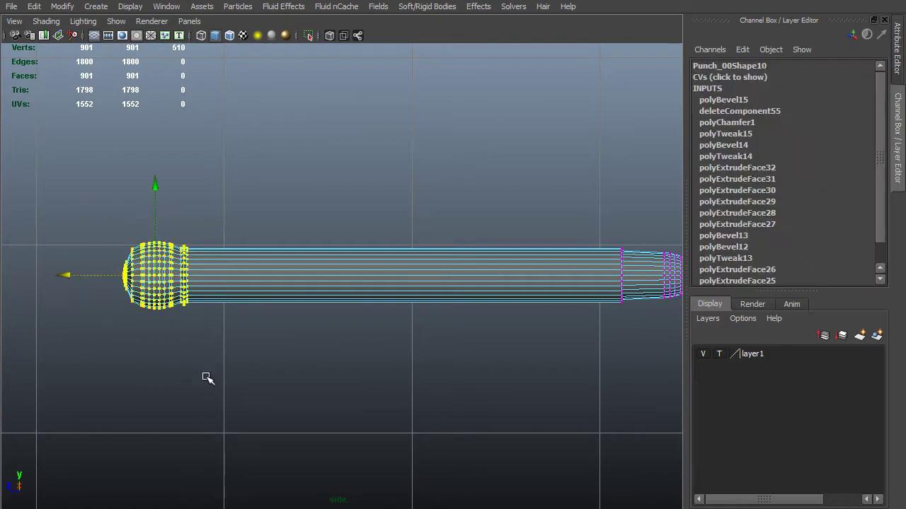
pyautogui.keyDown('alt'); pyautogui.moveTo(184, 259); pyautogui.dragTo(312, 345, button='right'); pyautogui.keyUp('alt')
pyautogui.keyDown('alt'); pyautogui.moveTo(196, 320); pyautogui.dragTo(464, 325, button='middle'); pyautogui.keyUp('alt')
pyautogui.keyDown('alt'); pyautogui.moveTo(266, 341); pyautogui.dragTo(289, 353, button='right'); pyautogui.keyUp('alt')
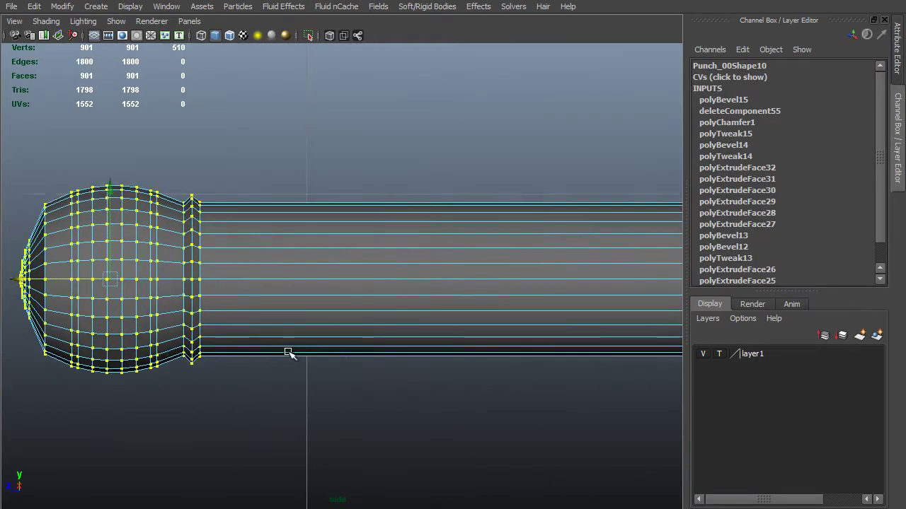
pyautogui.keyDown('alt'); pyautogui.moveTo(288, 353); pyautogui.dragTo(412, 334, button='middle'); pyautogui.keyUp('alt')
pyautogui.moveTo(348, 162); pyautogui.dragTo(322, 372)
pyautogui.keyDown('alt'); pyautogui.moveTo(331, 286); pyautogui.dragTo(375, 319, button='right'); pyautogui.keyUp('alt')
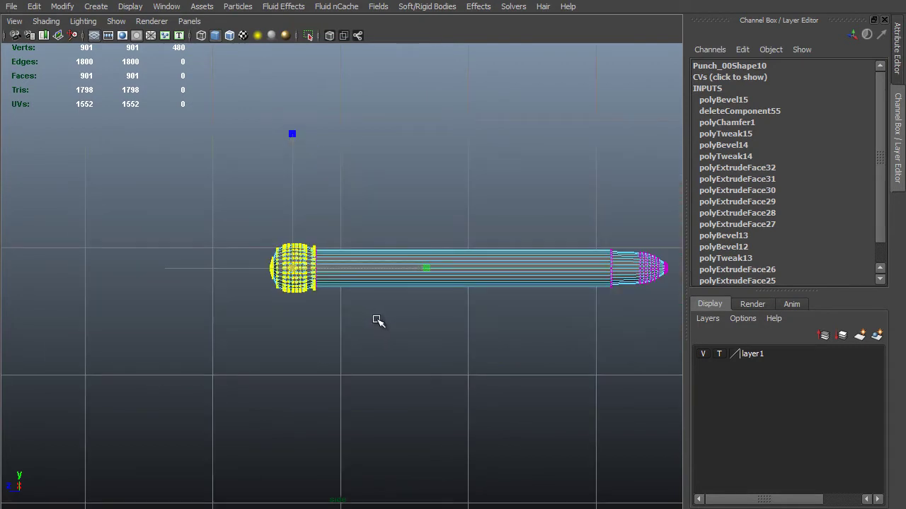
pyautogui.moveTo(376, 319); pyautogui.dragTo(393, 325, button='middle')
# Step: Move the enlarged head's vertices outward along the shaft axis so the collar tapers down to the shaft
pyautogui.keyDown('alt'); pyautogui.moveTo(353, 282); pyautogui.dragTo(260, 276, button='middle'); pyautogui.keyUp('alt')
pyautogui.keyDown('alt'); pyautogui.moveTo(260, 276); pyautogui.dragTo(287, 297, button='right'); pyautogui.keyUp('alt')
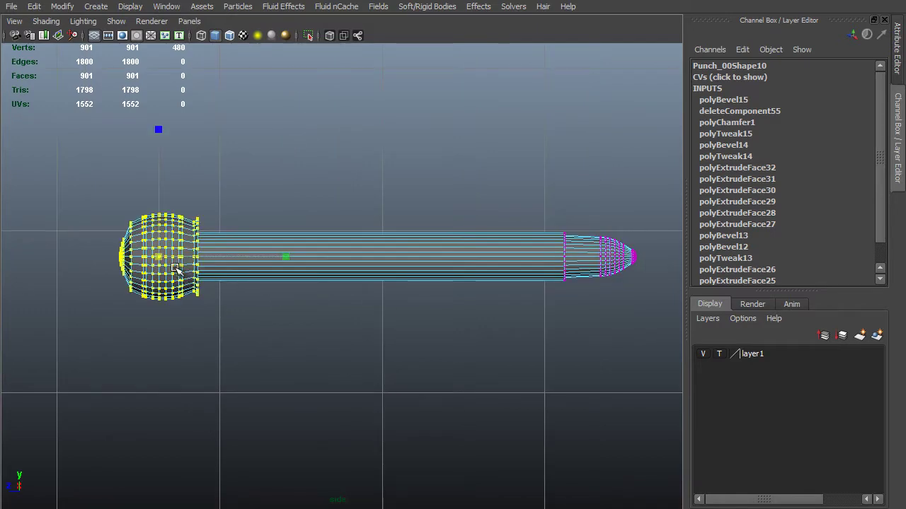
pyautogui.keyDown('alt'); pyautogui.moveTo(193, 280); pyautogui.dragTo(272, 293, button='right'); pyautogui.keyUp('alt')
pyautogui.keyDown('alt'); pyautogui.moveTo(273, 292); pyautogui.dragTo(373, 307, button='middle'); pyautogui.keyUp('alt')
pyautogui.press('w')
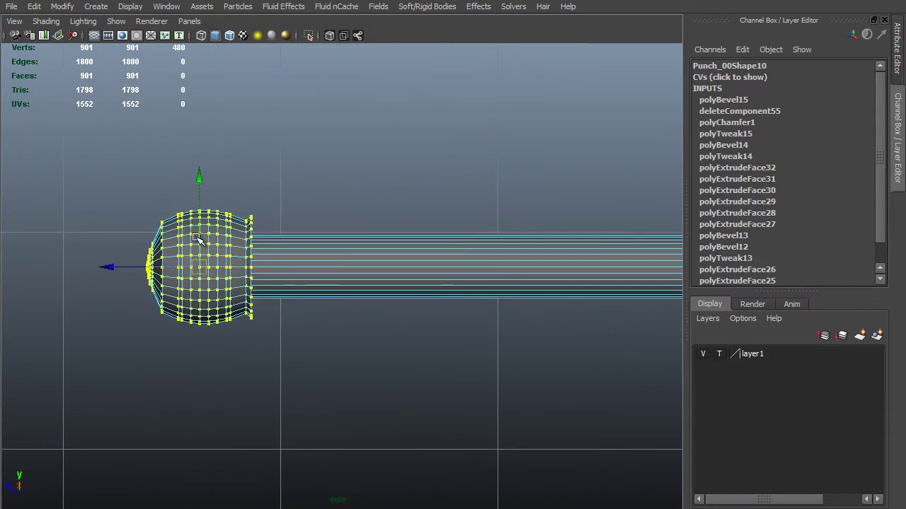
pyautogui.keyDown('alt'); pyautogui.moveTo(244, 270); pyautogui.dragTo(336, 283, button='right'); pyautogui.keyUp('alt')
pyautogui.keyDown('alt'); pyautogui.moveTo(336, 283); pyautogui.dragTo(401, 285, button='middle'); pyautogui.keyUp('alt')
pyautogui.click(113, 262)
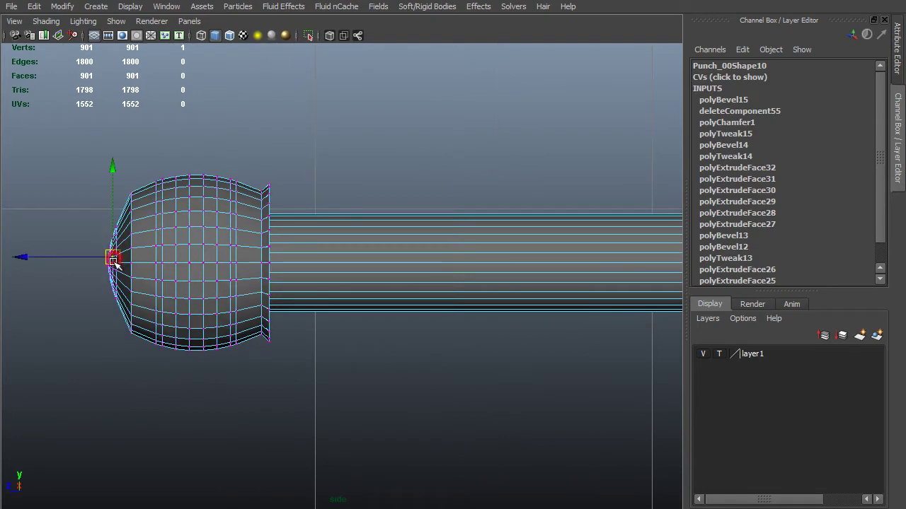
pyautogui.hotkey('ctrl', 'z')
pyautogui.keyDown('alt'); pyautogui.moveTo(332, 322); pyautogui.dragTo(350, 265, button='right'); pyautogui.keyUp('alt')
pyautogui.keyDown('alt'); pyautogui.moveTo(349, 264); pyautogui.dragTo(398, 218, button='middle'); pyautogui.keyUp('alt')
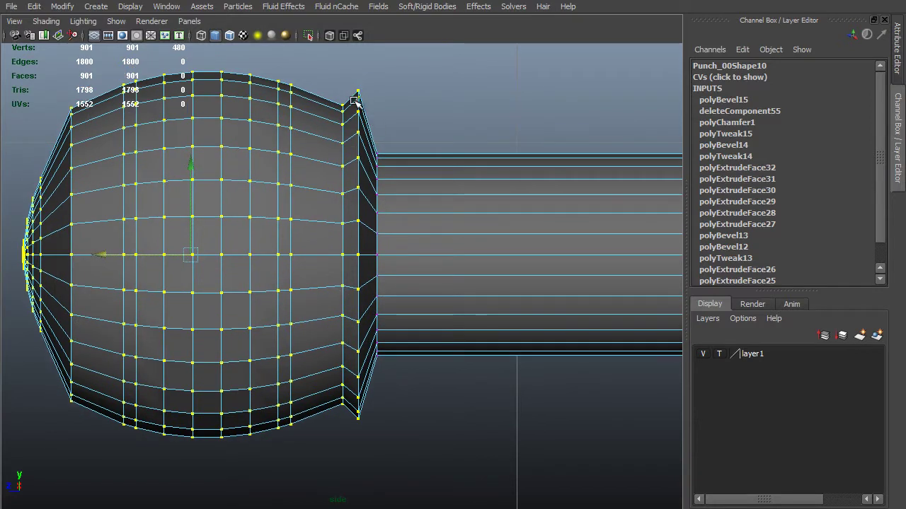
# Step: Bevel the rim edge loop of the head's collar with 3 segments and adjust the bevel's Offset to round it
pyautogui.keyDown('shift'); pyautogui.moveTo(339, 205); pyautogui.dragTo(385, 205, button='right'); pyautogui.keyUp('shift')
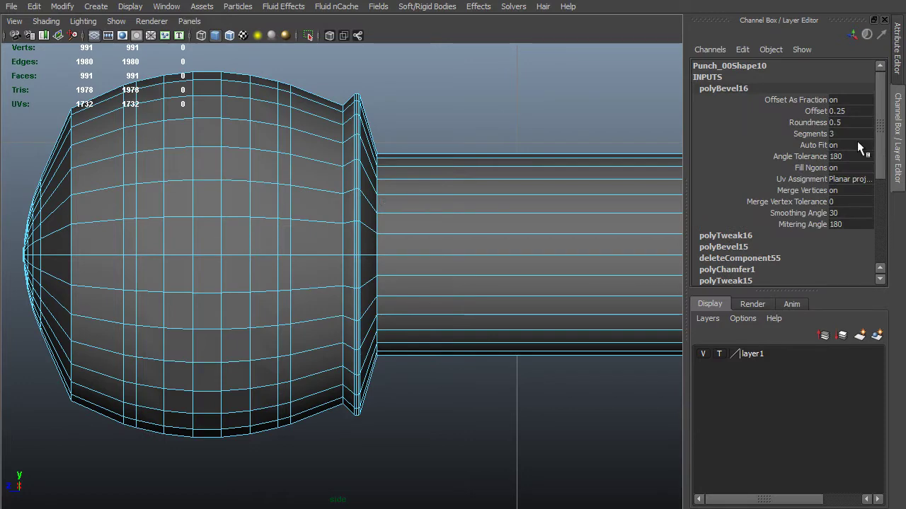
pyautogui.click(815, 111)
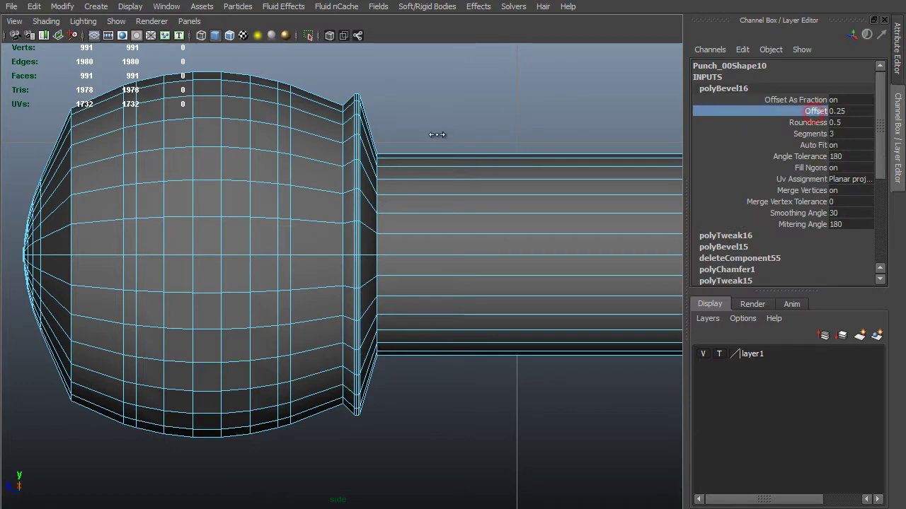
pyautogui.moveTo(436, 136); pyautogui.dragTo(438, 136, button='middle')
pyautogui.keyDown('alt'); pyautogui.moveTo(460, 233); pyautogui.dragTo(523, 267, button='right'); pyautogui.keyUp('alt')
pyautogui.keyDown('alt'); pyautogui.moveTo(441, 196); pyautogui.dragTo(380, 326, button='middle'); pyautogui.keyUp('alt')
pyautogui.keyDown('alt'); pyautogui.moveTo(319, 211); pyautogui.dragTo(382, 162, button='middle'); pyautogui.keyUp('alt')
# Step: Insert an edge loop around the tapered band between the collar's rounded rim and the shaft
pyautogui.press('F8')
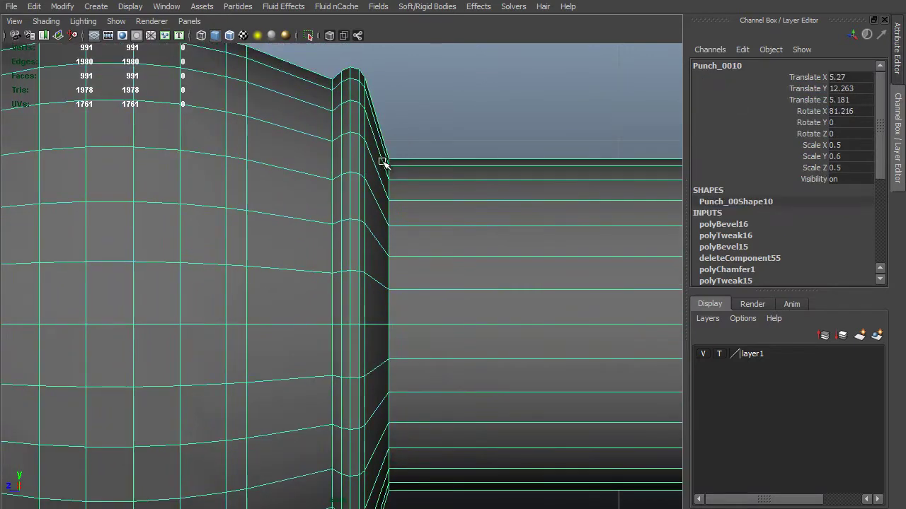
pyautogui.press('F10')
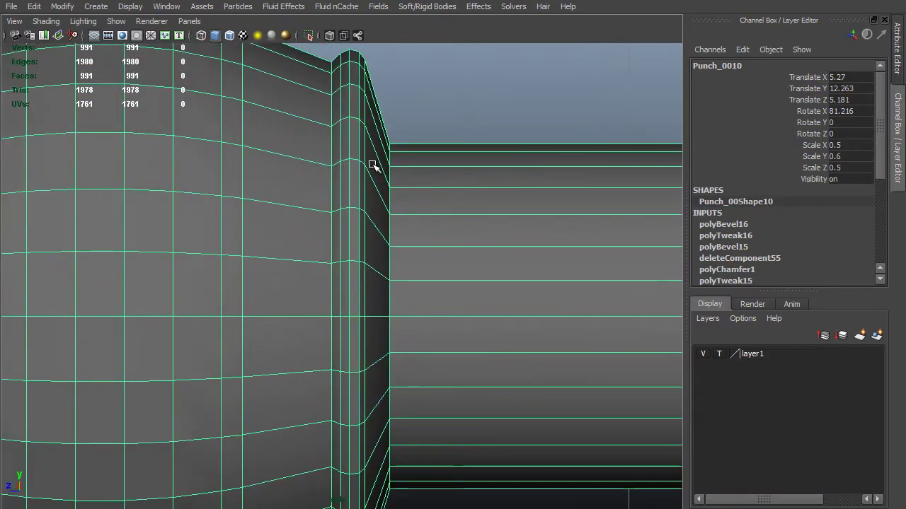
pyautogui.keyDown('shift'); pyautogui.moveTo(374, 172); pyautogui.dragTo(340, 178, button='right'); pyautogui.keyUp('shift')
pyautogui.click(373, 193)
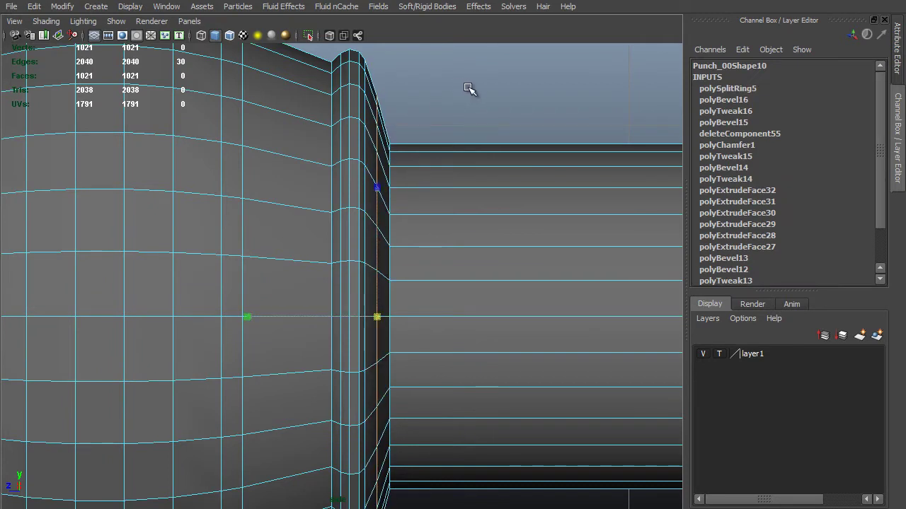
# Step: Move the new taper edge loop along the axis toward the shaft and scale it down slightly
pyautogui.press('w')
pyautogui.click(299, 322)
pyautogui.moveTo(514, 242); pyautogui.dragTo(520, 245, button='middle')
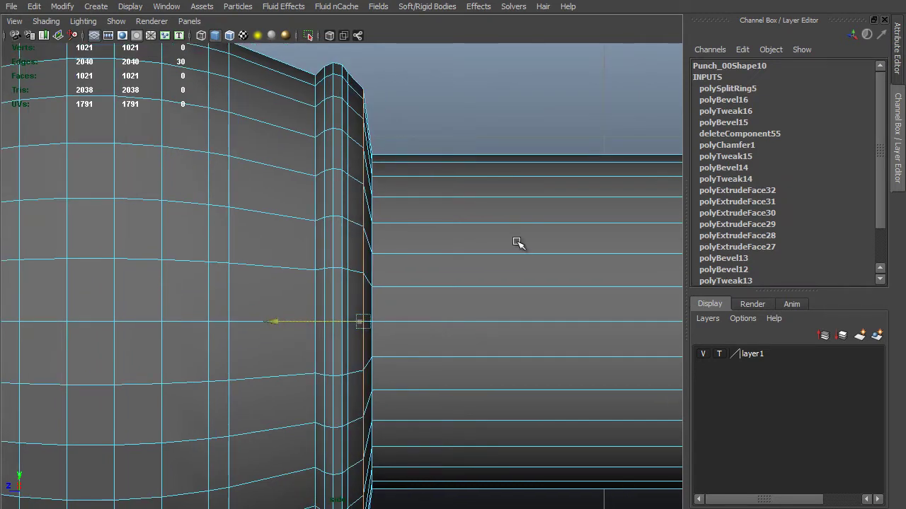
pyautogui.press('r')
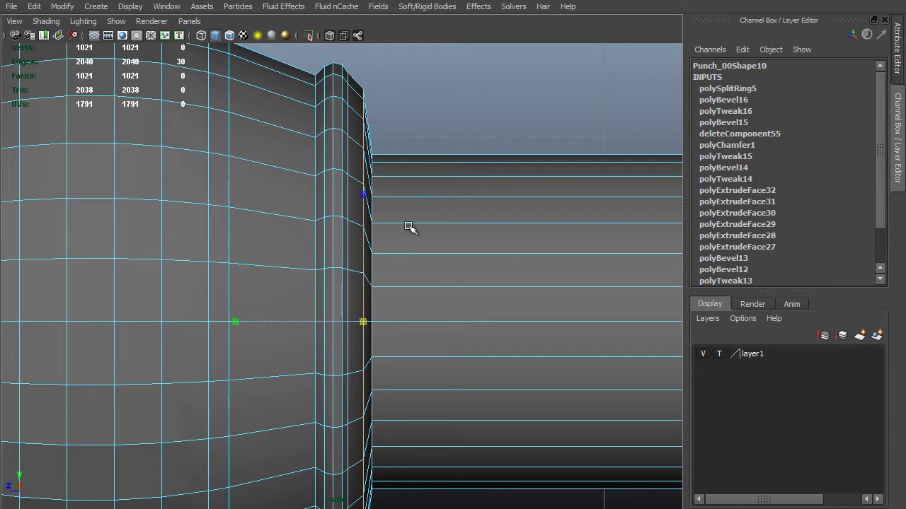
pyautogui.moveTo(426, 207); pyautogui.dragTo(422, 206, button='middle')
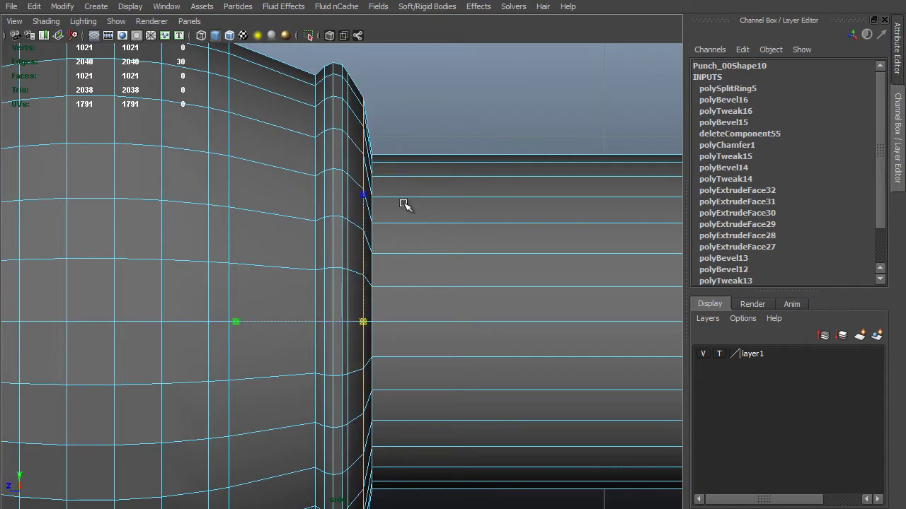
# Step: Bevel the taper's edge loop with 3 segments and adjust the bevel's Offset
pyautogui.keyDown('shift'); pyautogui.moveTo(404, 205); pyautogui.dragTo(481, 202, button='right'); pyautogui.keyUp('shift')
pyautogui.click(815, 111)
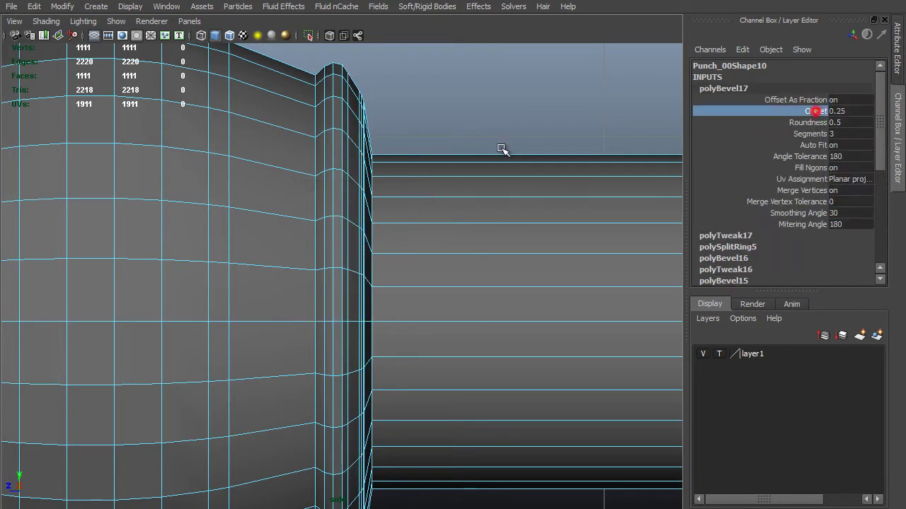
pyautogui.moveTo(501, 149); pyautogui.dragTo(464, 150, button='middle')
pyautogui.keyDown('alt'); pyautogui.moveTo(464, 151); pyautogui.dragTo(425, 159, button='right'); pyautogui.keyUp('alt')
pyautogui.click(445, 170)
pyautogui.keyDown('alt'); pyautogui.moveTo(514, 288); pyautogui.dragTo(227, 245, button='right'); pyautogui.keyUp('alt')
pyautogui.keyDown('alt'); pyautogui.moveTo(206, 196); pyautogui.dragTo(265, 203, button='middle'); pyautogui.keyUp('alt')
pyautogui.keyDown('alt'); pyautogui.moveTo(260, 158); pyautogui.dragTo(280, 174, button='middle'); pyautogui.keyUp('alt')
# Step: Select all edges of the pin and soften them
pyautogui.press('F10')
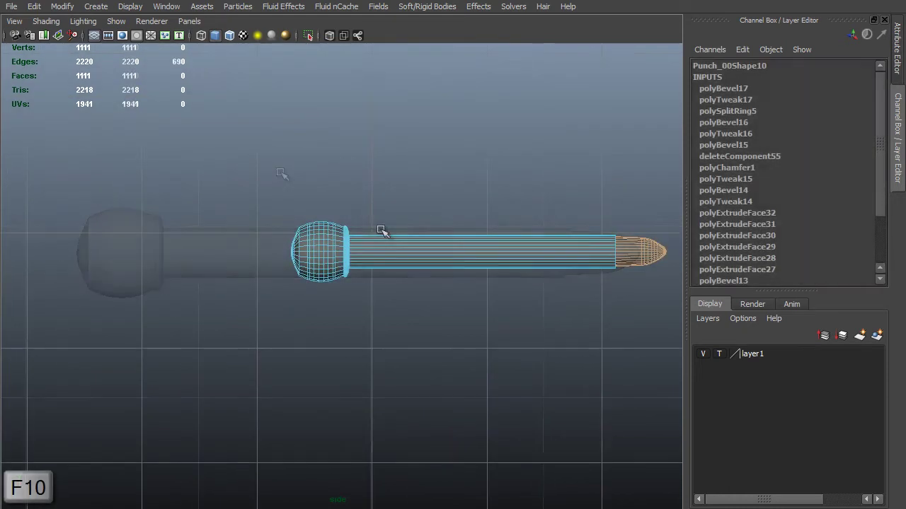
pyautogui.keyDown('alt'); pyautogui.moveTo(380, 229); pyautogui.dragTo(269, 231, button='middle'); pyautogui.keyUp('alt')
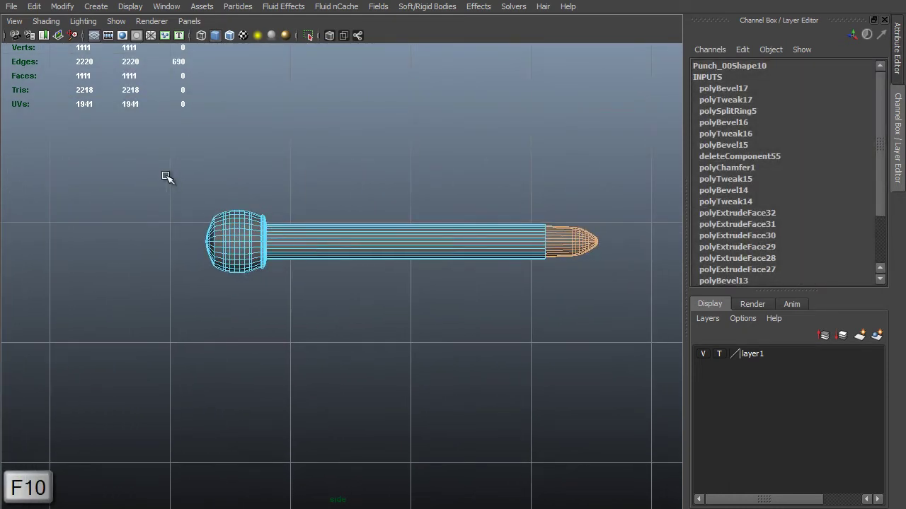
pyautogui.moveTo(165, 177); pyautogui.dragTo(532, 368)
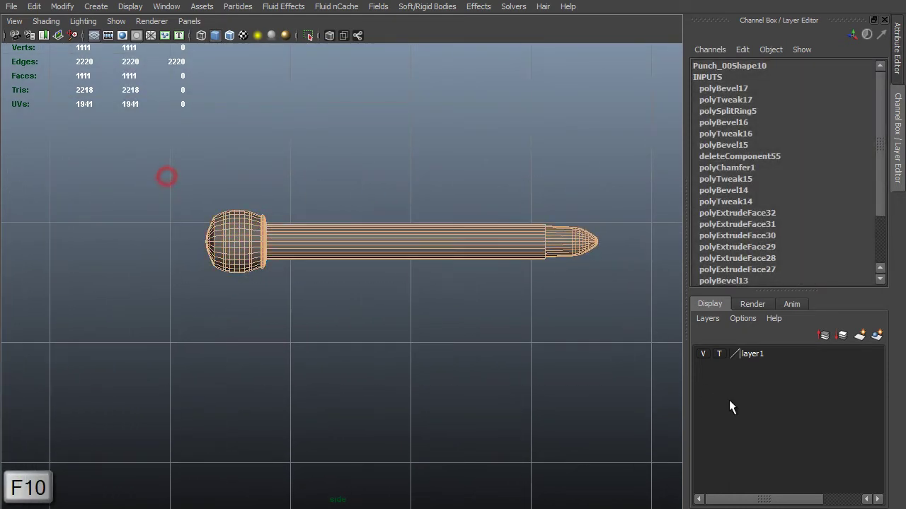
pyautogui.keyDown('shift'); pyautogui.rightClick(333, 243); pyautogui.keyUp('shift')
pyautogui.keyDown('shift'); pyautogui.moveTo(333, 242); pyautogui.dragTo(436, 239, button='right'); pyautogui.keyUp('shift')
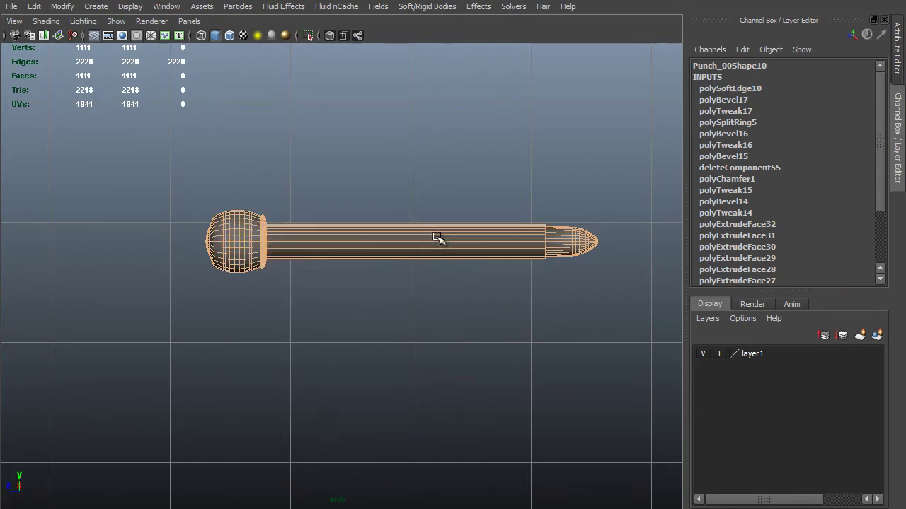
pyautogui.click(338, 283)
# Step: Harden the edge loop on the head where the domed cap meets the rounded body
pyautogui.scroll(5, 403, 318)
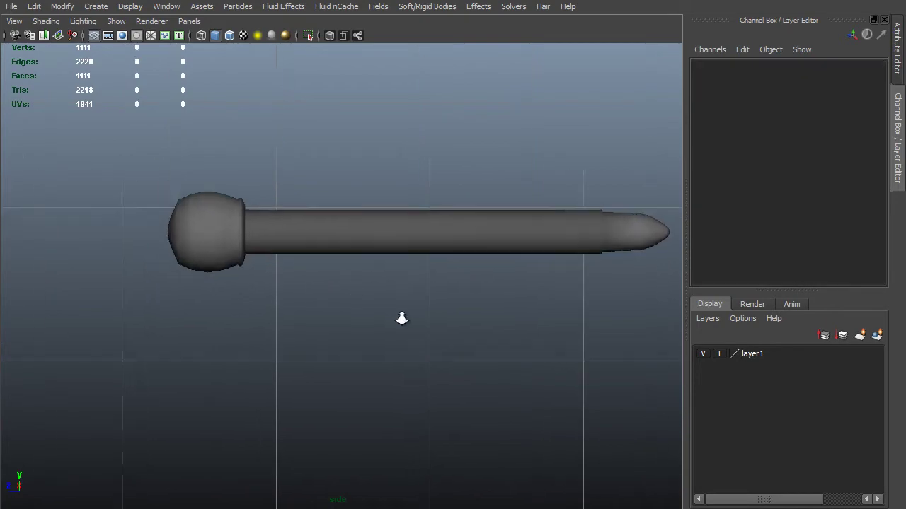
pyautogui.keyDown('alt'); pyautogui.moveTo(135, 217); pyautogui.dragTo(340, 239, button='middle'); pyautogui.keyUp('alt')
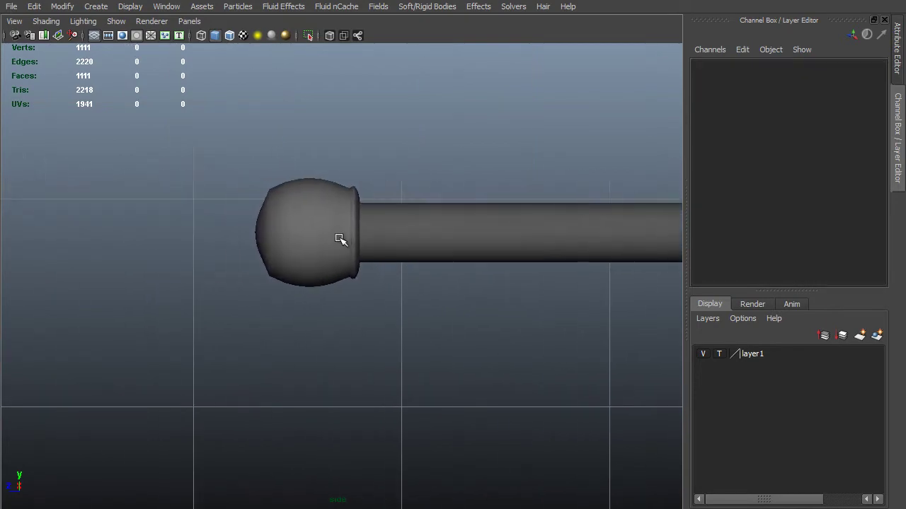
pyautogui.keyDown('alt'); pyautogui.moveTo(340, 239); pyautogui.dragTo(382, 269, button='right'); pyautogui.keyUp('alt')
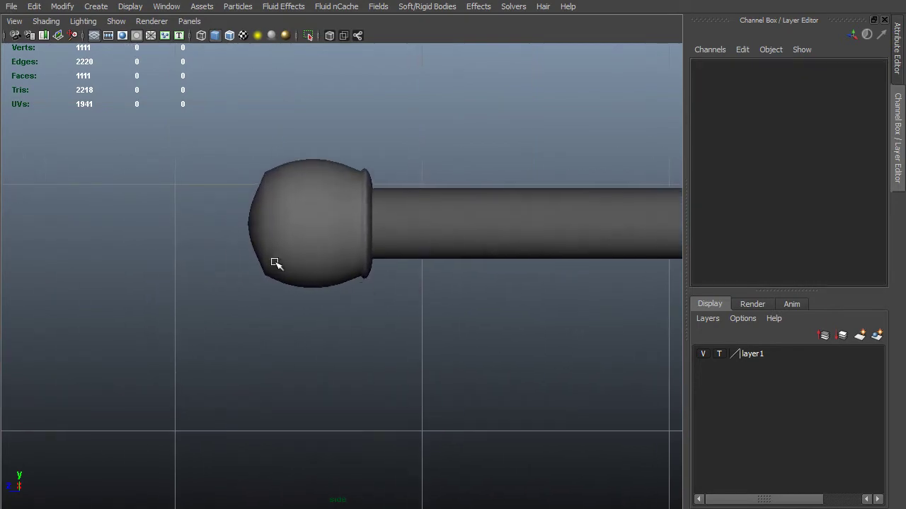
pyautogui.keyDown('alt'); pyautogui.moveTo(210, 205); pyautogui.dragTo(332, 279, button='right'); pyautogui.keyUp('alt')
pyautogui.press('space')
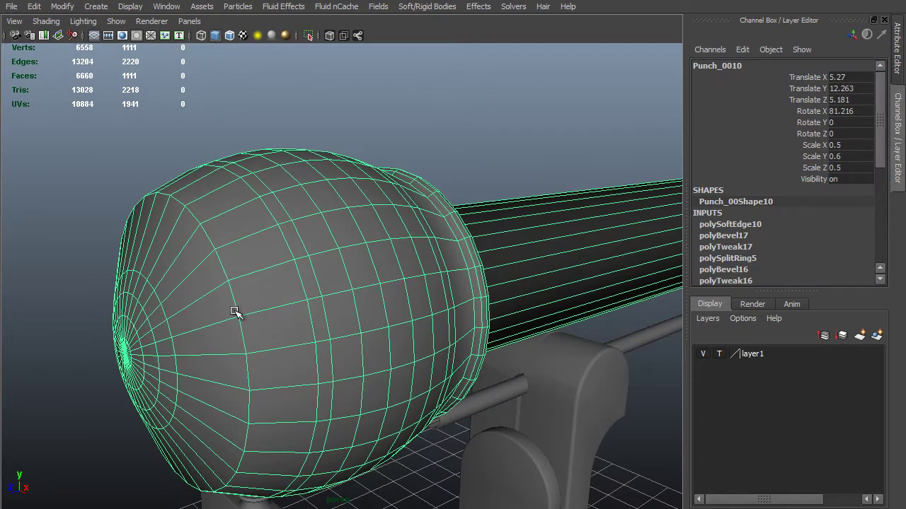
pyautogui.press('F10')
pyautogui.doubleClick(279, 324)
pyautogui.moveTo(279, 324)
pyautogui.keyDown('shift'); pyautogui.mouseDown(button='right')
pyautogui.moveTo(318, 324)
pyautogui.moveTo(345, 345)
pyautogui.moveTo(425, 365)
pyautogui.mouseUp(button='right'); pyautogui.keyUp('shift')
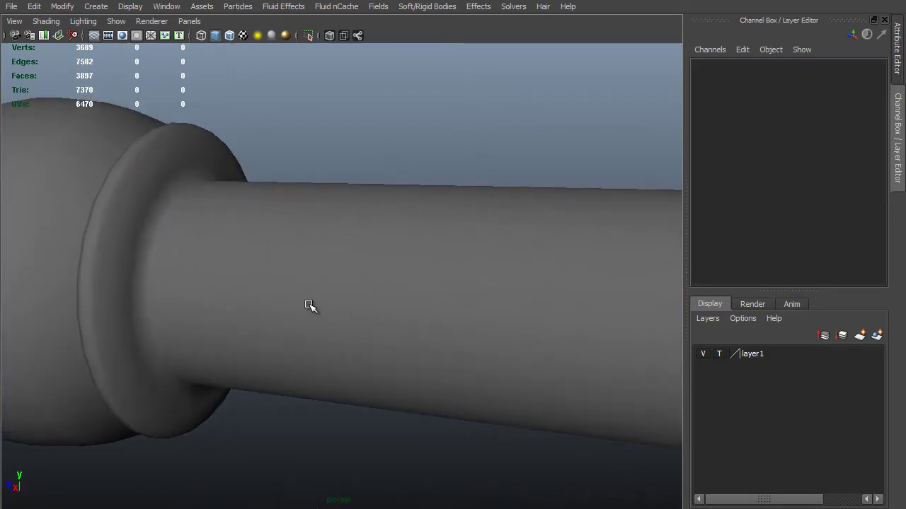
# Step: Harden the edge loop where the collar meets the shaft
pyautogui.click(303, 303)
pyautogui.scroll(3, 203, 233)
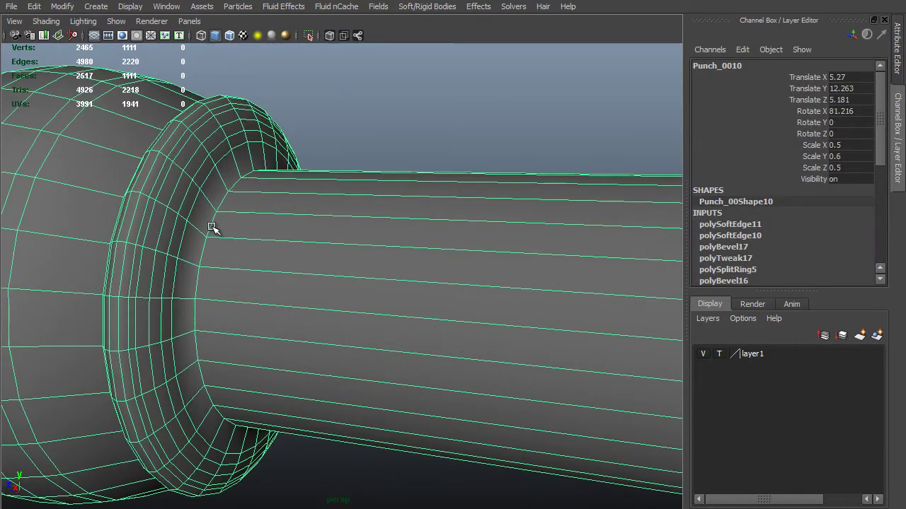
pyautogui.keyDown('alt'); pyautogui.moveTo(292, 265); pyautogui.dragTo(295, 267); pyautogui.keyUp('alt')
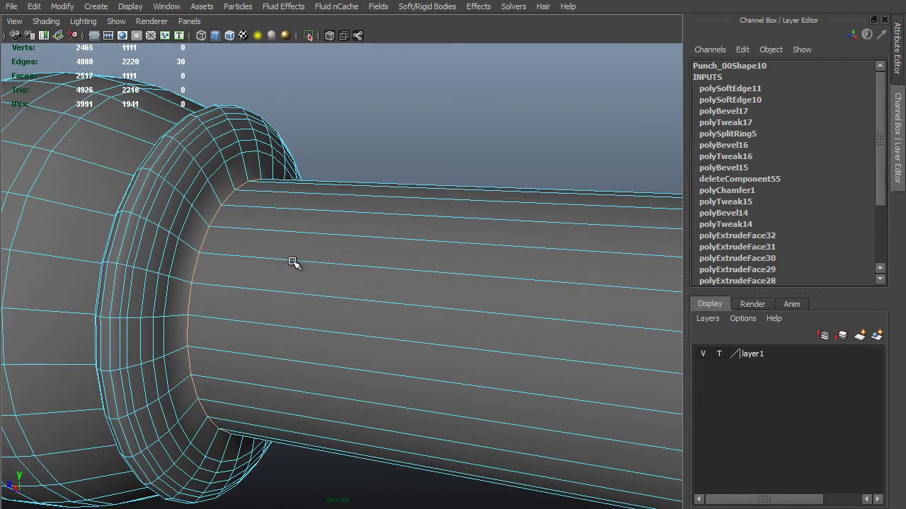
pyautogui.keyDown('shift'); pyautogui.moveTo(292, 263); pyautogui.dragTo(390, 295, button='right'); pyautogui.keyUp('shift')
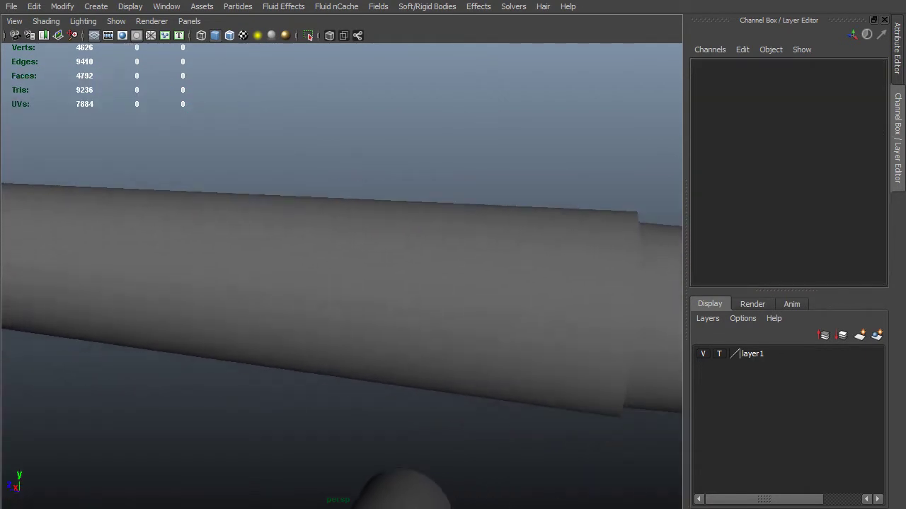
# Step: Harden the edges of the small step between the shaft and the narrower tip, and return to object mode
pyautogui.keyDown('alt'); pyautogui.moveTo(563, 391); pyautogui.dragTo(333, 384, button='middle'); pyautogui.keyUp('alt')
pyautogui.scroll(3, 216, 281)
pyautogui.keyDown('alt'); pyautogui.moveTo(205, 279); pyautogui.dragTo(481, 341); pyautogui.keyUp('alt')
pyautogui.click(542, 333)
pyautogui.doubleClick(413, 253)
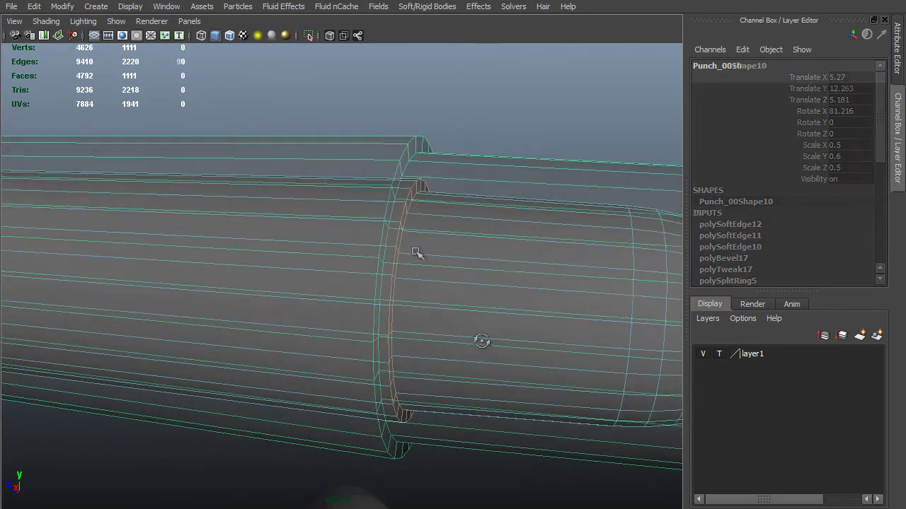
pyautogui.keyDown('shift'); pyautogui.rightClick(416, 252); pyautogui.keyUp('shift')
pyautogui.keyDown('shift'); pyautogui.moveTo(416, 253); pyautogui.dragTo(495, 284, button='right'); pyautogui.keyUp('shift')
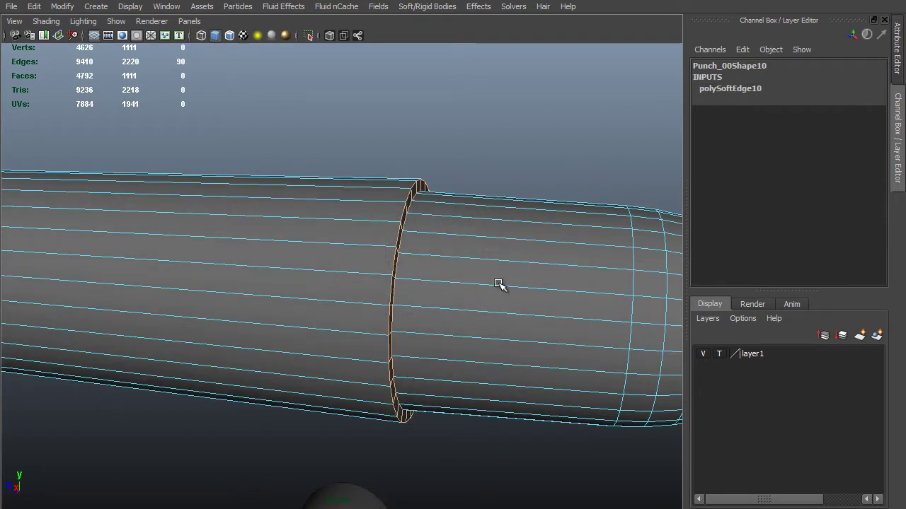
pyautogui.press('F8')
pyautogui.click(503, 151)
# Step: Select the hidden Punch_009 under Rear_Spring and copy its Translate Y value
pyautogui.keyDown('alt'); pyautogui.moveTo(503, 152); pyautogui.dragTo(164, 251, button='right'); pyautogui.keyUp('alt')
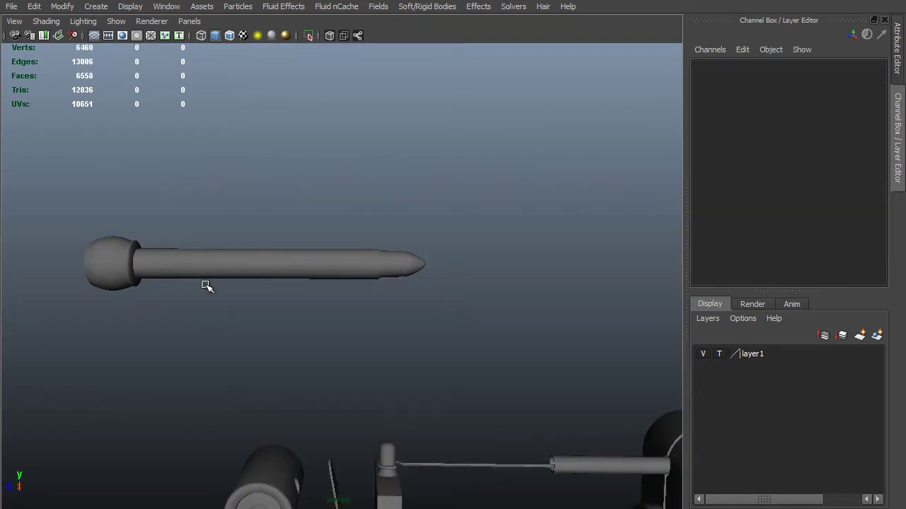
pyautogui.keyDown('alt'); pyautogui.moveTo(299, 289); pyautogui.dragTo(229, 354); pyautogui.keyUp('alt')
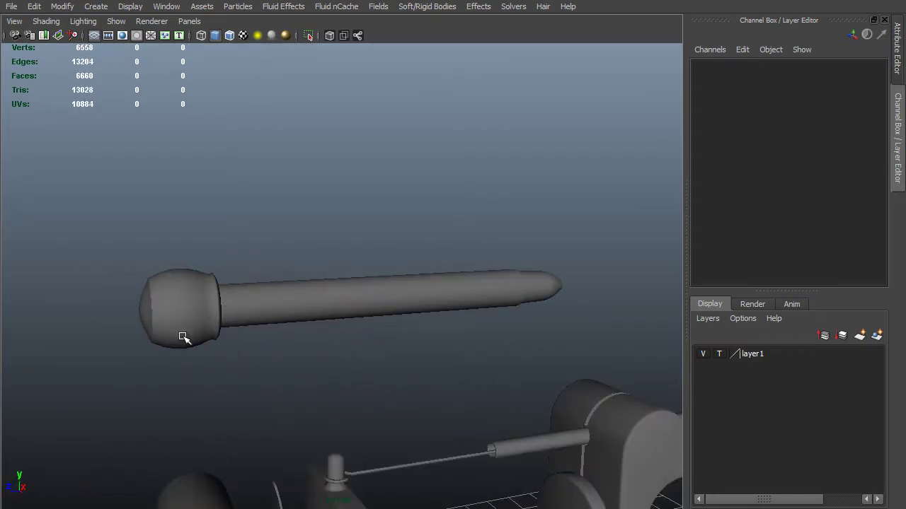
pyautogui.keyDown('alt'); pyautogui.moveTo(285, 404); pyautogui.dragTo(280, 428, button='right'); pyautogui.keyUp('alt')
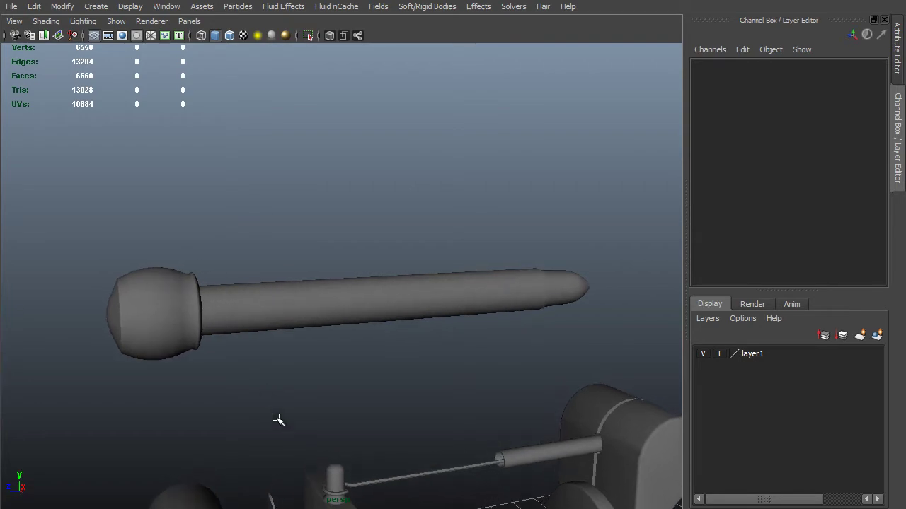
pyautogui.click(170, 306)
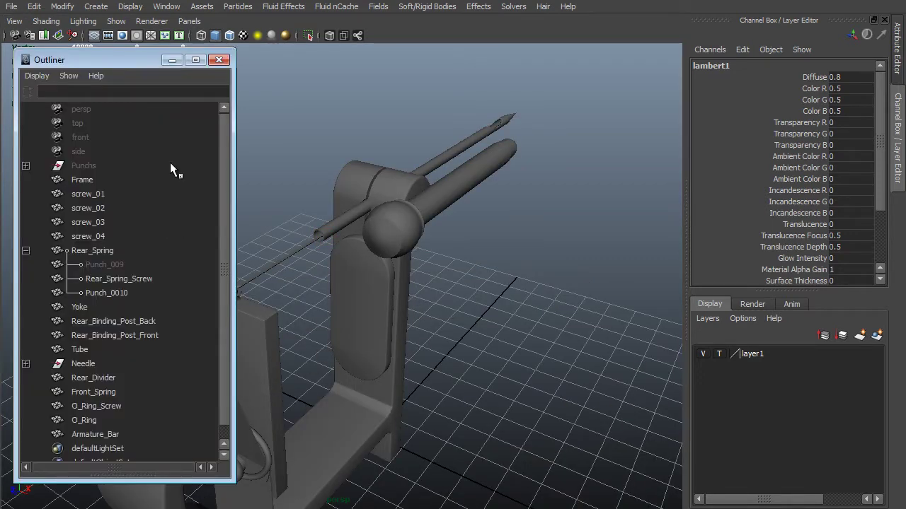
pyautogui.click(610, 249)
pyautogui.click(124, 264)
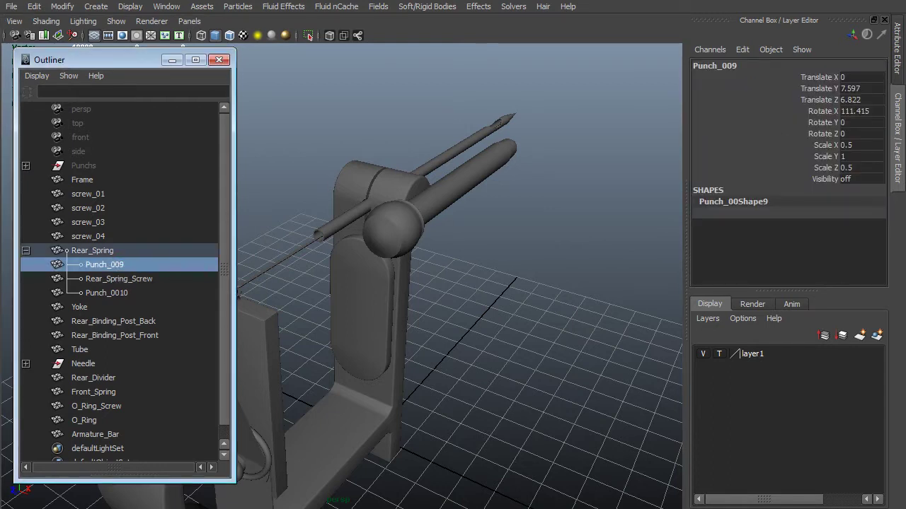
pyautogui.click(851, 87)
# Step: Match Punch_0010's placement to Punch_009 with Translate X 0, Y 7.597, Z 6.822 and Rotate X 111.415
pyautogui.click(467, 181)
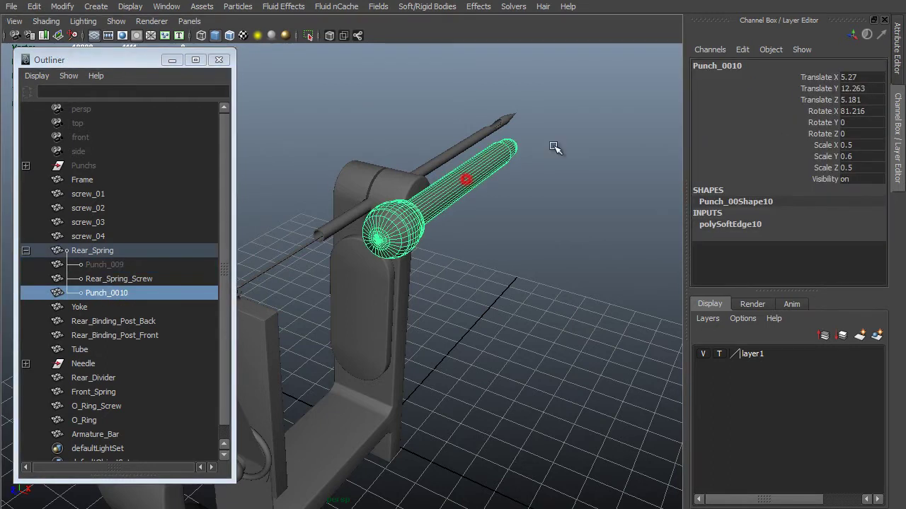
pyautogui.doubleClick(853, 89)
pyautogui.write('7.59')
pyautogui.press('Return')
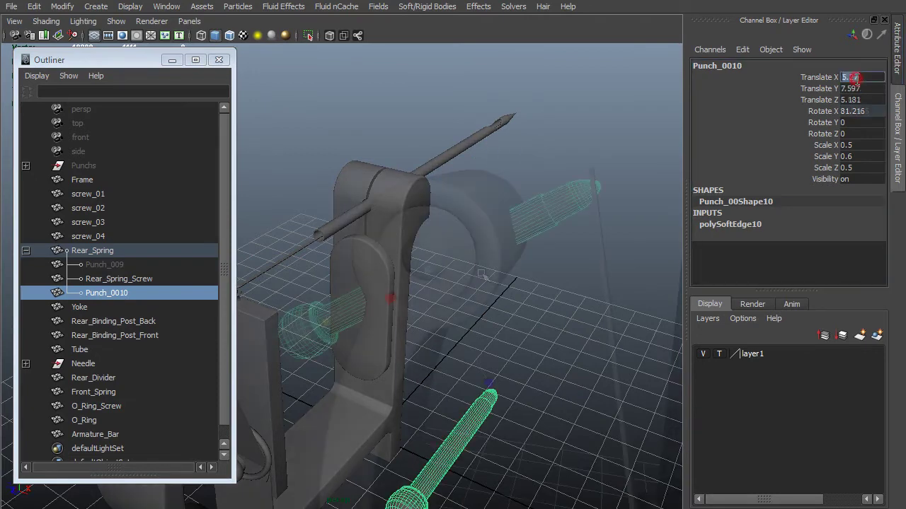
pyautogui.keyDown('alt'); pyautogui.moveTo(467, 286); pyautogui.dragTo(509, 248); pyautogui.keyUp('alt')
pyautogui.click(170, 60)
# Step: Shorten the placed pin along its length by scaling it to 0.572 in Y so its tip reaches the spring
pyautogui.keyDown('alt'); pyautogui.moveTo(262, 201); pyautogui.dragTo(331, 230); pyautogui.keyUp('alt')
pyautogui.moveTo(167, 247)
pyautogui.keyDown('alt'); pyautogui.mouseDown()
pyautogui.moveTo(253, 228)
pyautogui.moveTo(542, 312)
pyautogui.mouseUp(); pyautogui.keyUp('alt')
pyautogui.keyDown('alt'); pyautogui.moveTo(542, 312); pyautogui.dragTo(348, 271, button='middle'); pyautogui.keyUp('alt')
pyautogui.press('r')
pyautogui.click(308, 327)
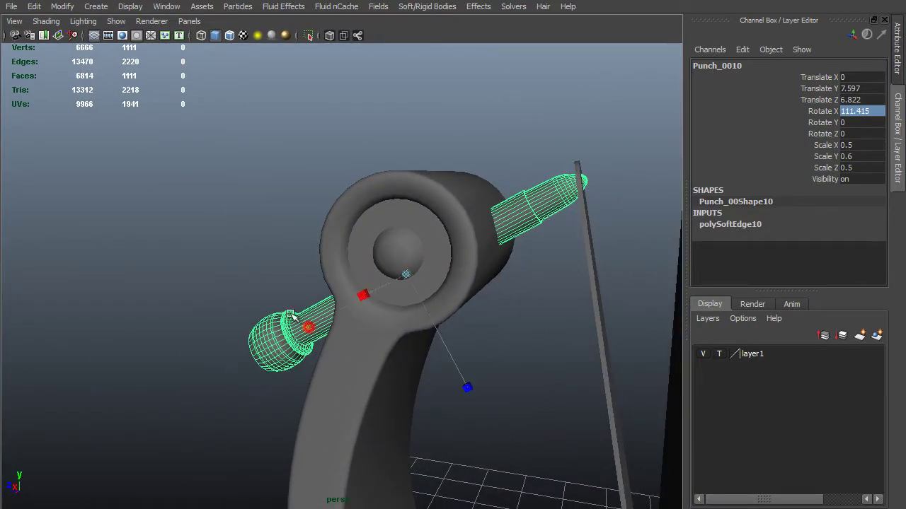
pyautogui.keyDown('alt'); pyautogui.moveTo(290, 316); pyautogui.dragTo(320, 249); pyautogui.keyUp('alt')
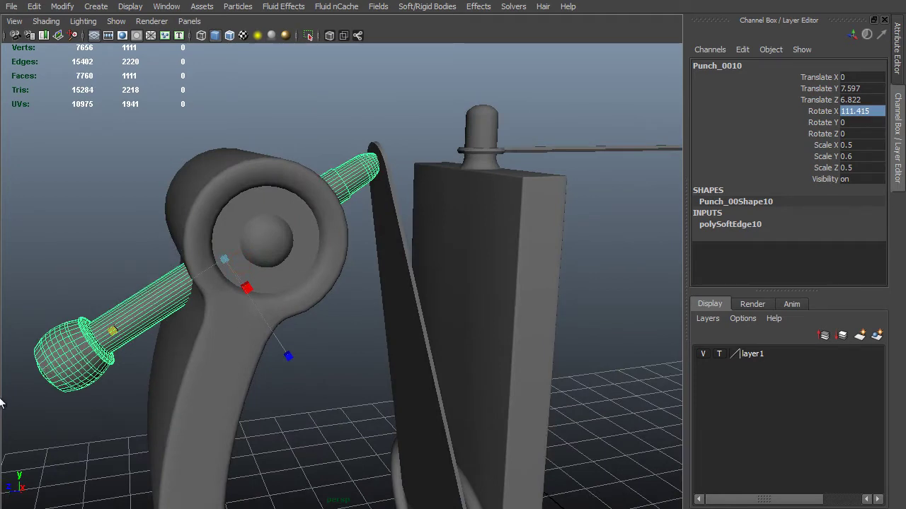
pyautogui.moveTo(176, 258); pyautogui.dragTo(186, 257, button='middle')
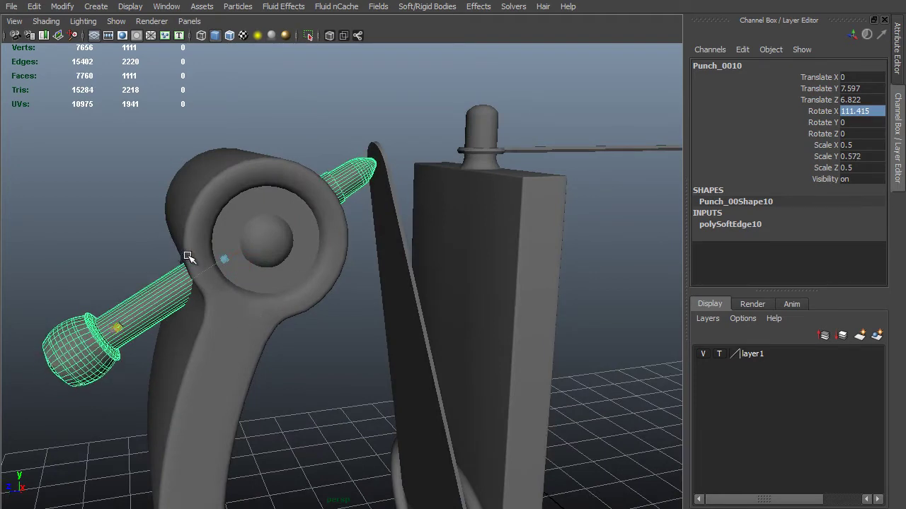
pyautogui.keyDown('alt'); pyautogui.moveTo(186, 257); pyautogui.dragTo(152, 257, button='right'); pyautogui.keyUp('alt')
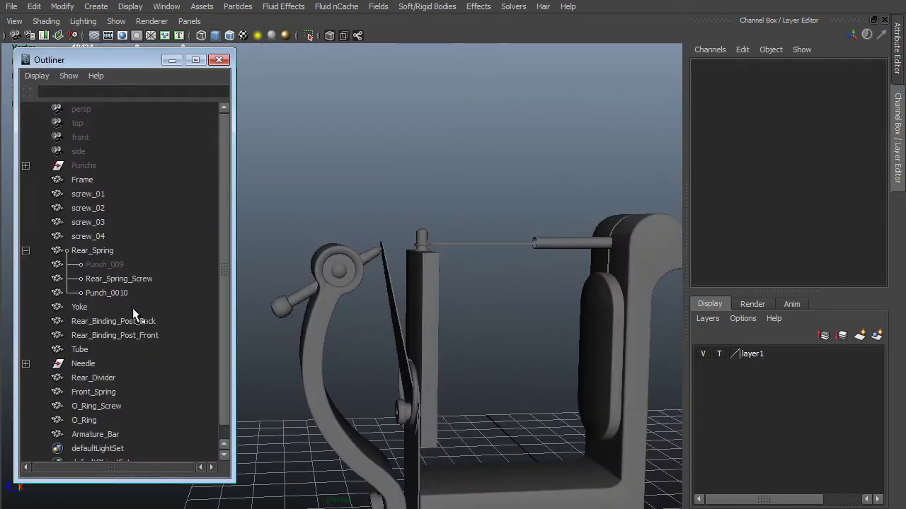
# Step: Delete the hidden Punch_009 from the Rear_Spring group and clear the selection
pyautogui.click(124, 267)
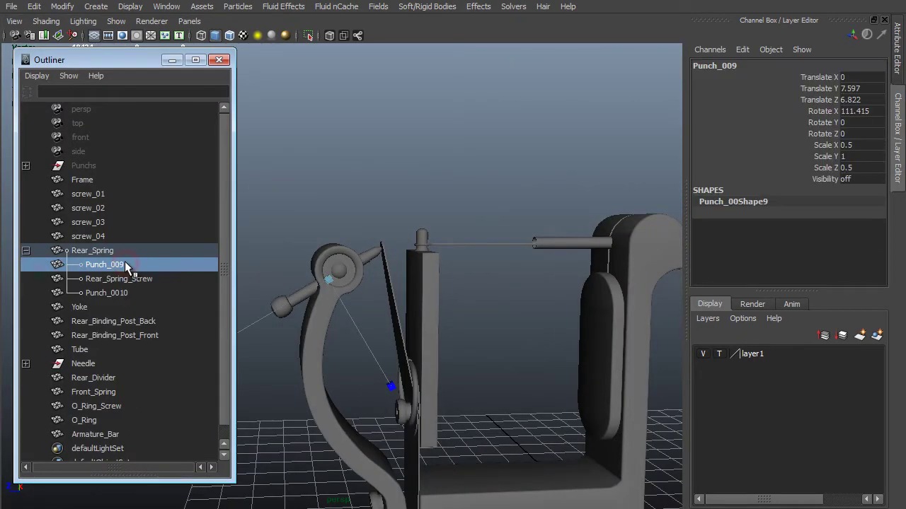
pyautogui.press('Delete')
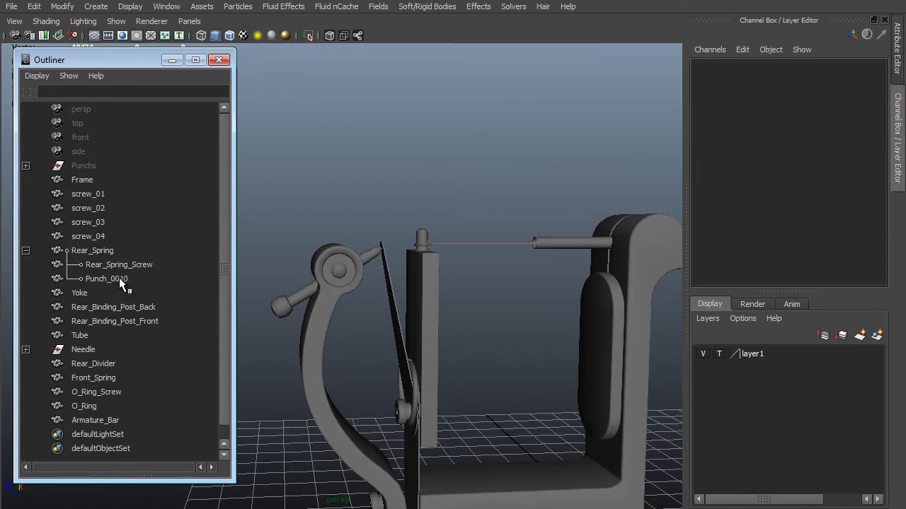
pyautogui.click(161, 285)
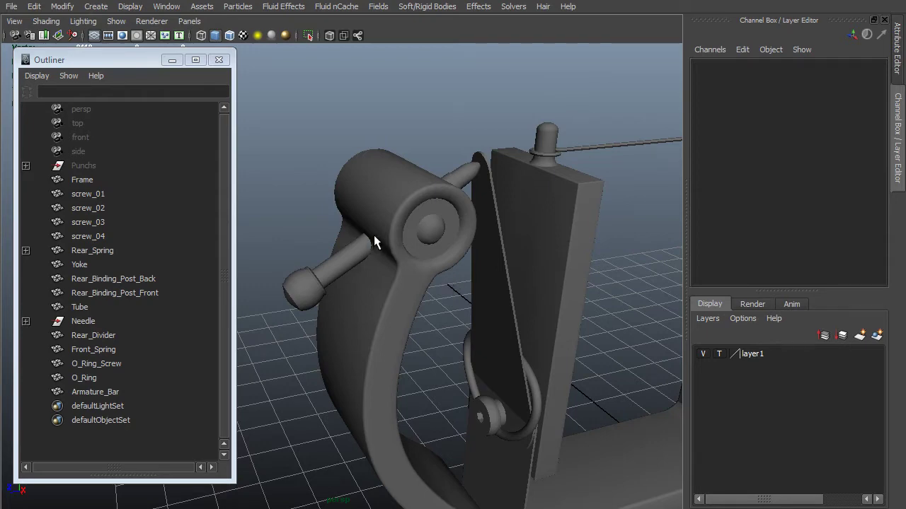
# Step: Minimize the Outliner and create a polygon torus with a radius of about 2.43 on the empty grid in front of the frame
pyautogui.keyDown('alt'); pyautogui.moveTo(477, 307); pyautogui.dragTo(370, 224); pyautogui.keyUp('alt')
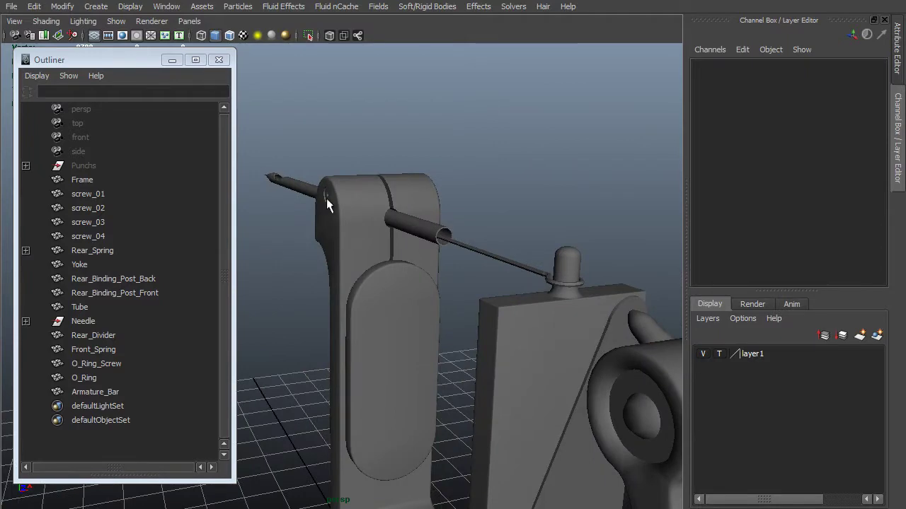
pyautogui.keyDown('alt'); pyautogui.moveTo(418, 188); pyautogui.dragTo(515, 316); pyautogui.keyUp('alt')
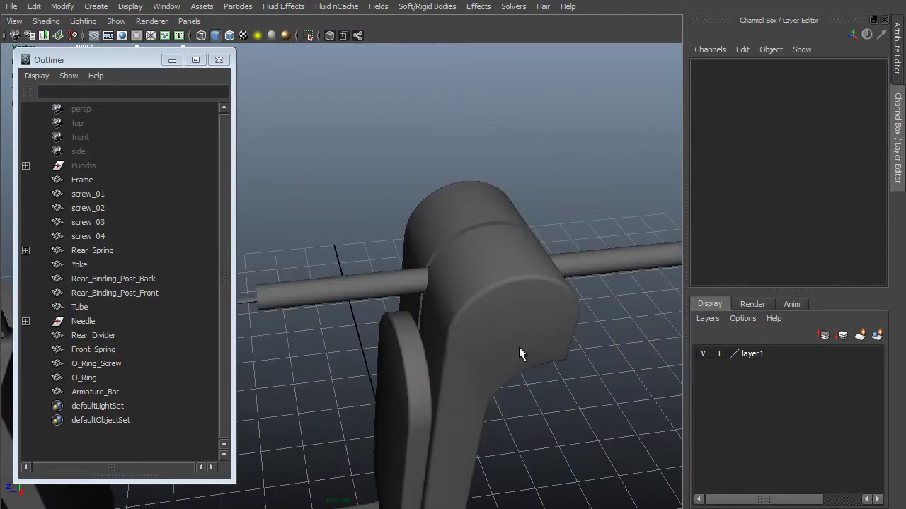
pyautogui.press('a')
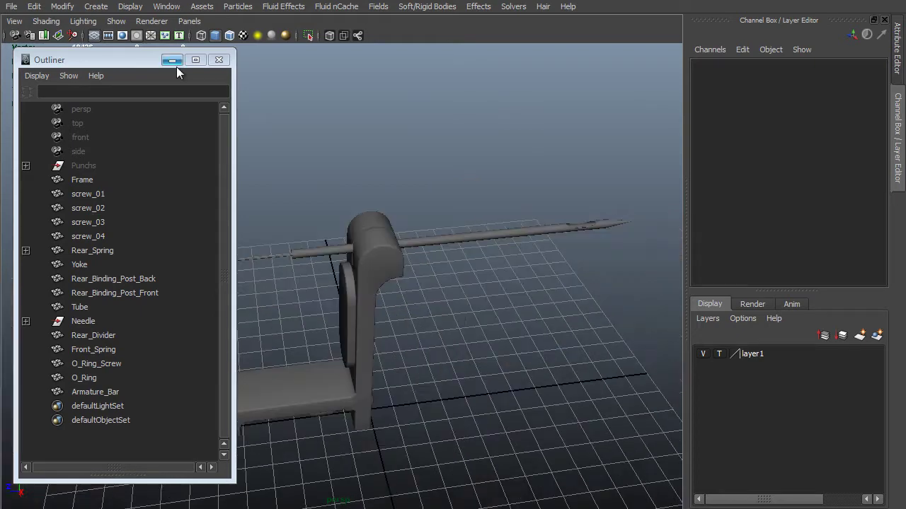
pyautogui.click(173, 60)
pyautogui.keyDown('alt'); pyautogui.moveTo(398, 346); pyautogui.dragTo(229, 283, button='middle'); pyautogui.keyUp('alt')
pyautogui.keyDown('alt'); pyautogui.moveTo(229, 283); pyautogui.dragTo(376, 228); pyautogui.keyUp('alt')
pyautogui.press('space')
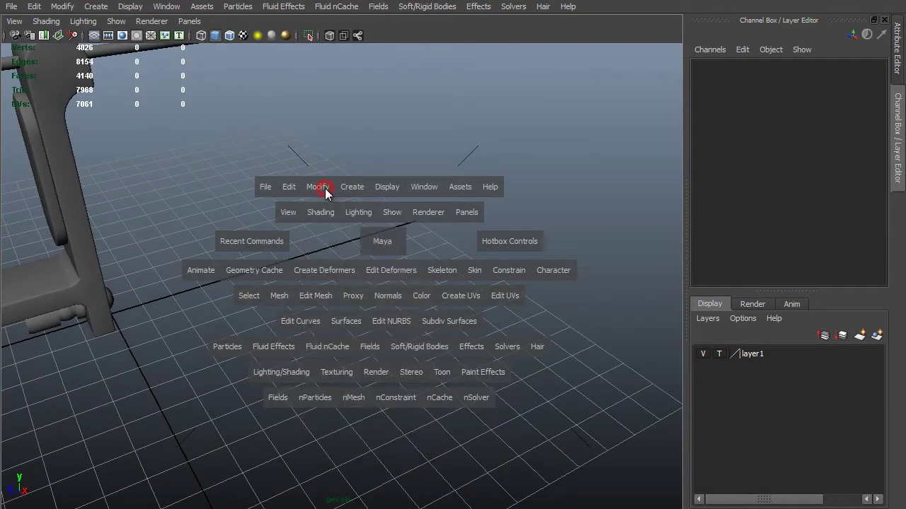
pyautogui.click(352, 187)
pyautogui.moveTo(397, 226)
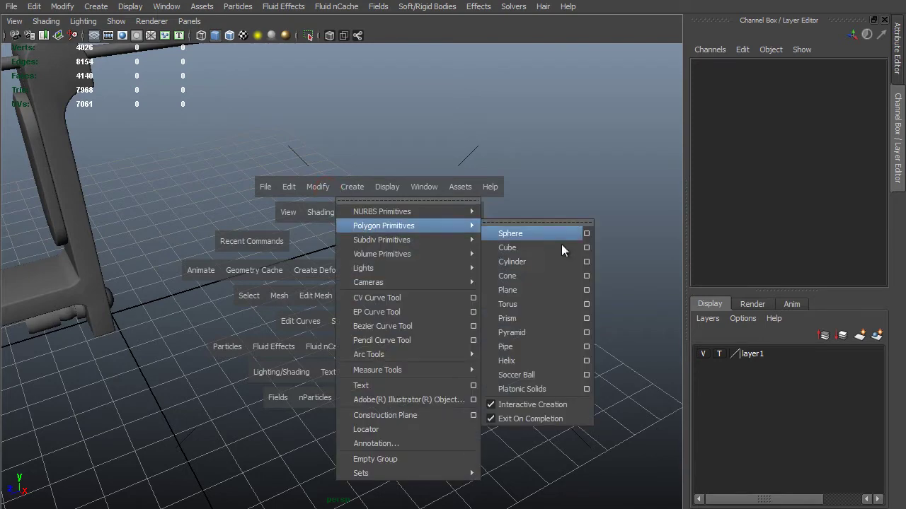
pyautogui.click(548, 306)
pyautogui.moveTo(297, 281); pyautogui.dragTo(358, 280)
pyautogui.scroll(4, 358, 281)
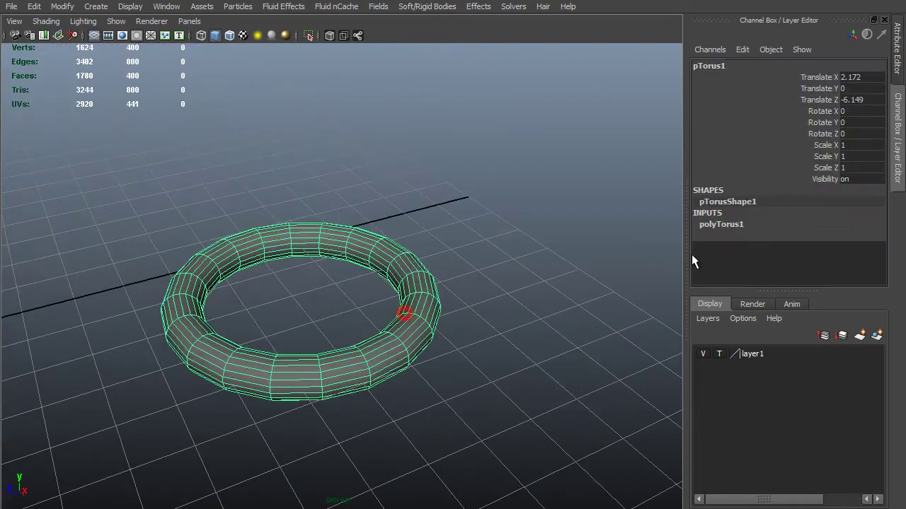
# Step: Set the torus's Subdivisions Axis to 30 and Subdivisions Height to 6
pyautogui.click(743, 224)
pyautogui.doubleClick(848, 245)
pyautogui.write('30')
pyautogui.press('Return')
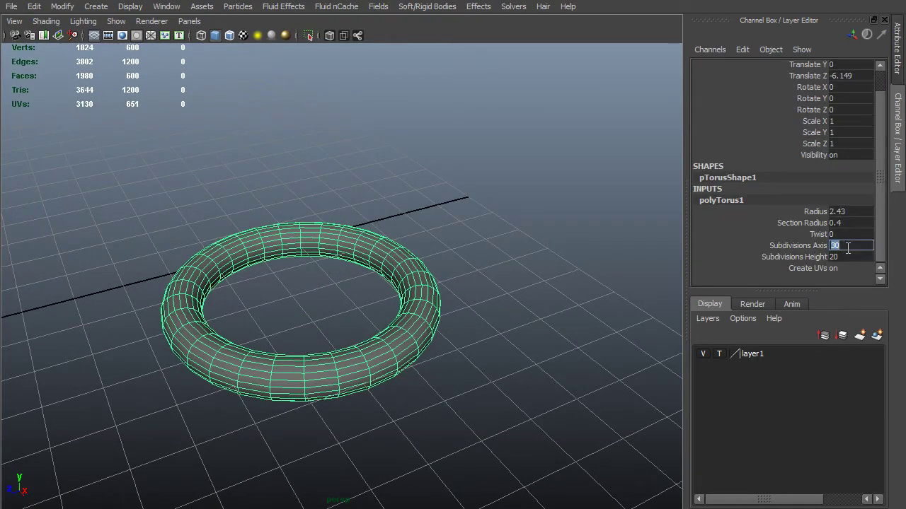
pyautogui.write('40')
pyautogui.press('Return')
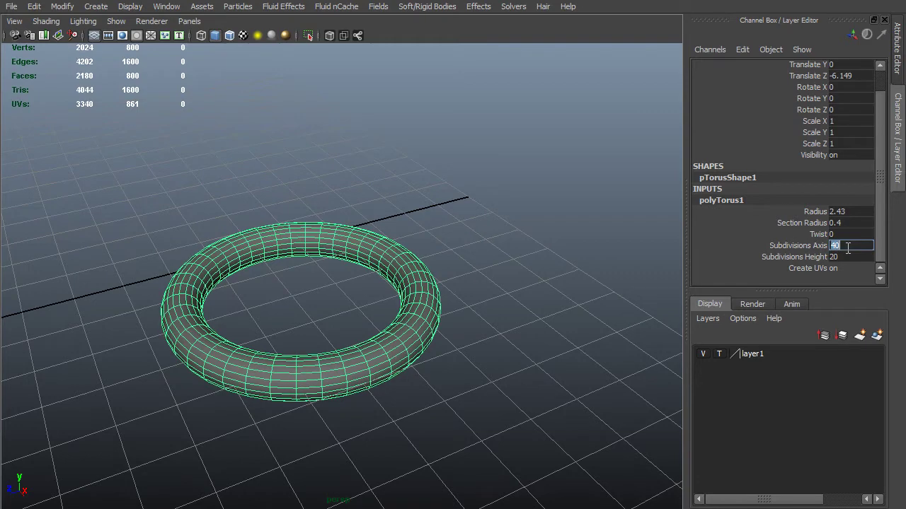
pyautogui.write('30')
pyautogui.press('Return')
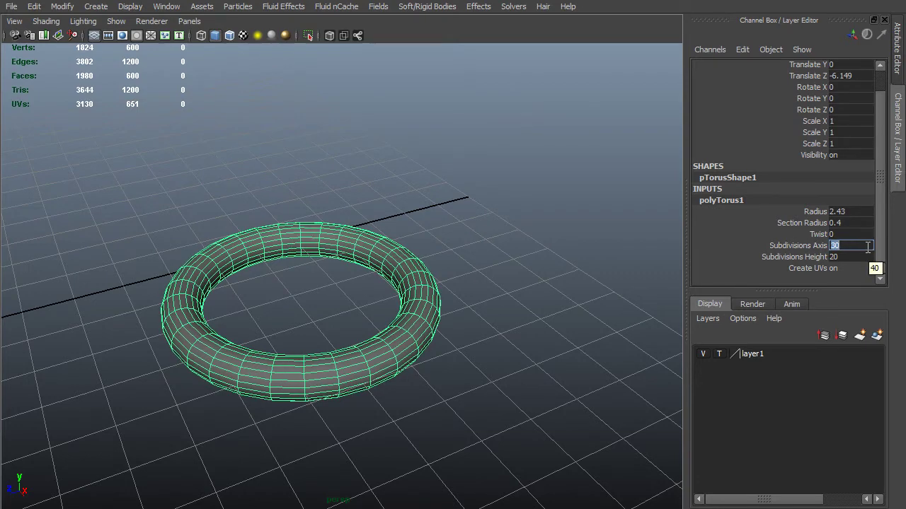
pyautogui.scroll(2, 342, 365)
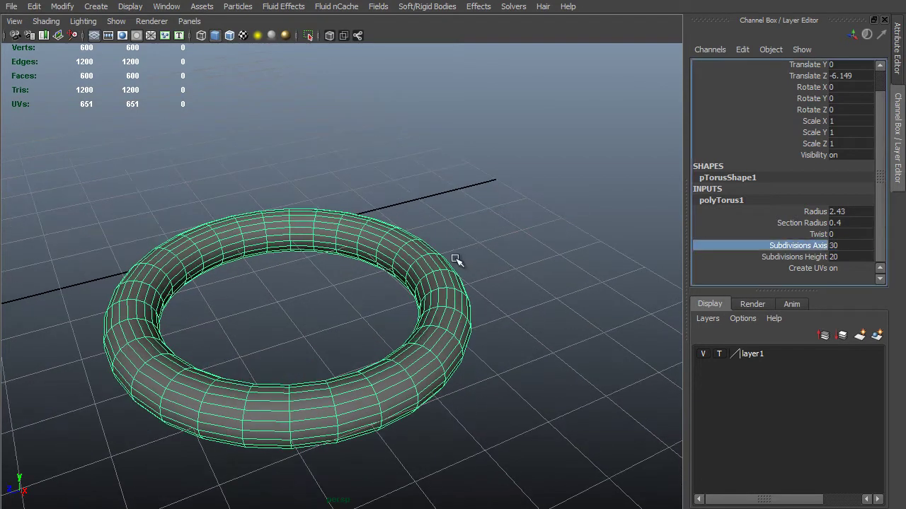
pyautogui.click(841, 256)
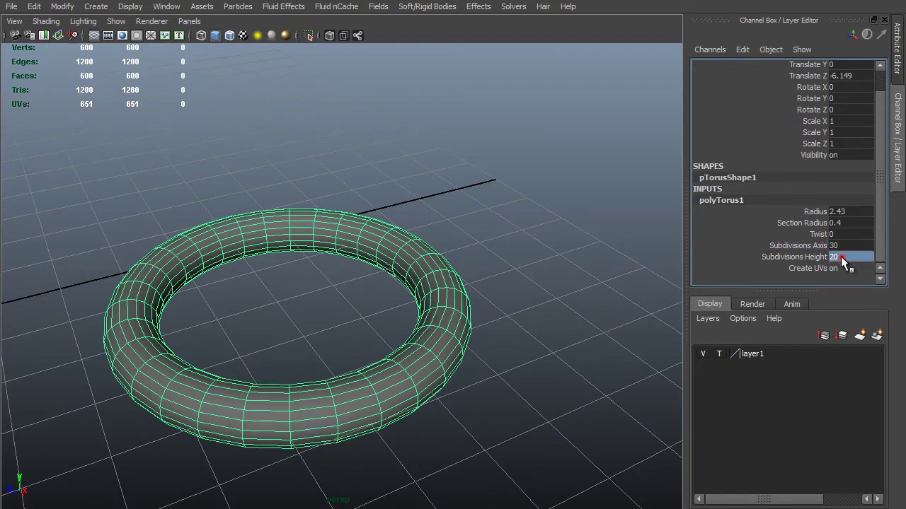
pyautogui.press('Return')
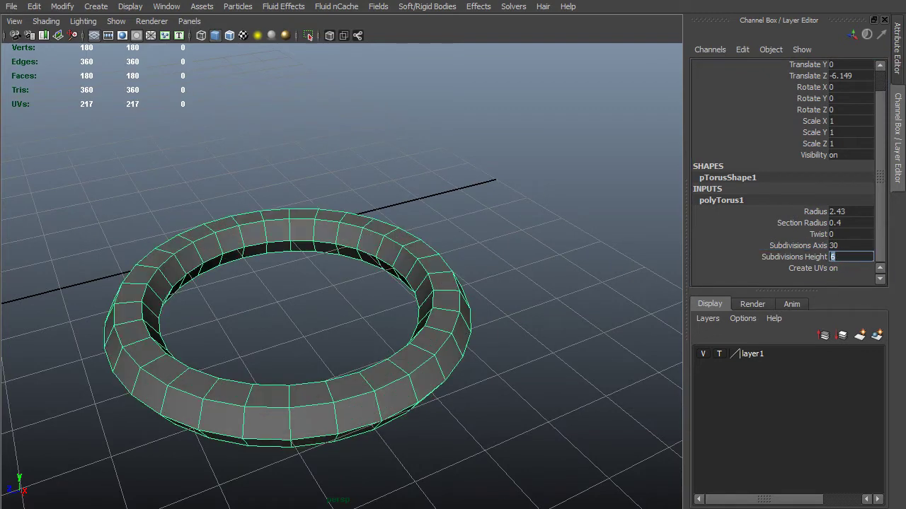
# Step: Reduce the torus's Radius to 0.7 to form a tight ring with a small central hole
pyautogui.keyDown('alt'); pyautogui.moveTo(572, 391); pyautogui.dragTo(524, 339); pyautogui.keyUp('alt')
pyautogui.click(815, 210)
pyautogui.moveTo(516, 343); pyautogui.dragTo(550, 317, button='middle')
pyautogui.keyDown('alt'); pyautogui.moveTo(262, 301); pyautogui.dragTo(471, 427, button='right'); pyautogui.keyUp('alt')
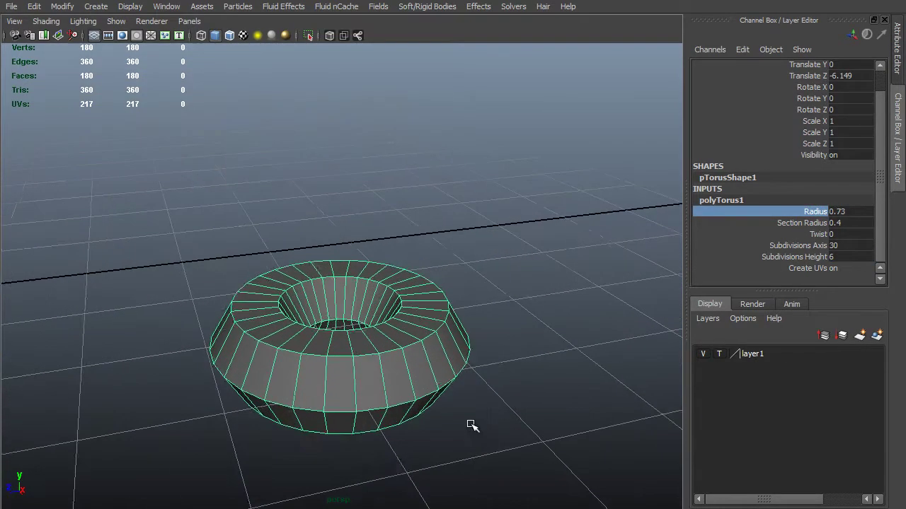
pyautogui.keyDown('alt'); pyautogui.moveTo(471, 427); pyautogui.dragTo(464, 404); pyautogui.keyUp('alt')
pyautogui.doubleClick(851, 210)
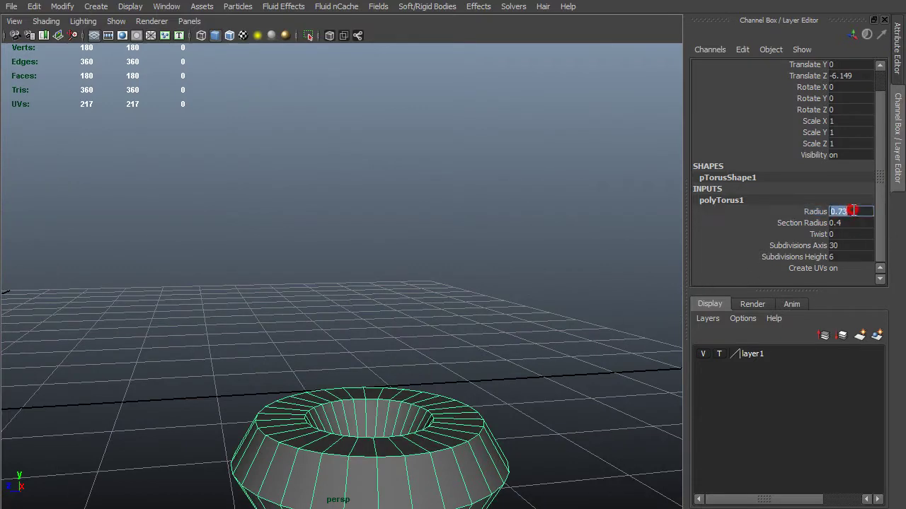
pyautogui.press('Return')
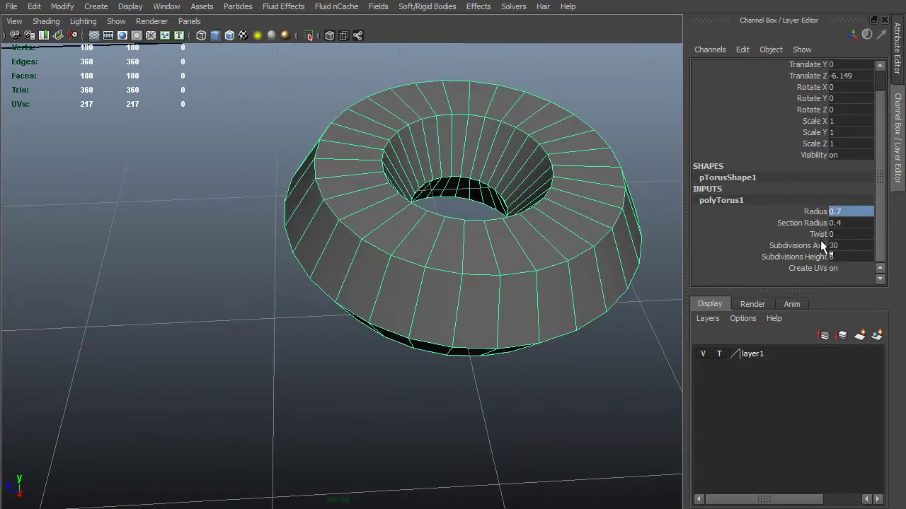
# Step: Set the torus's Twist to 85 so its outer wall stands nearly upright, judging the profile in the side view
pyautogui.click(819, 235)
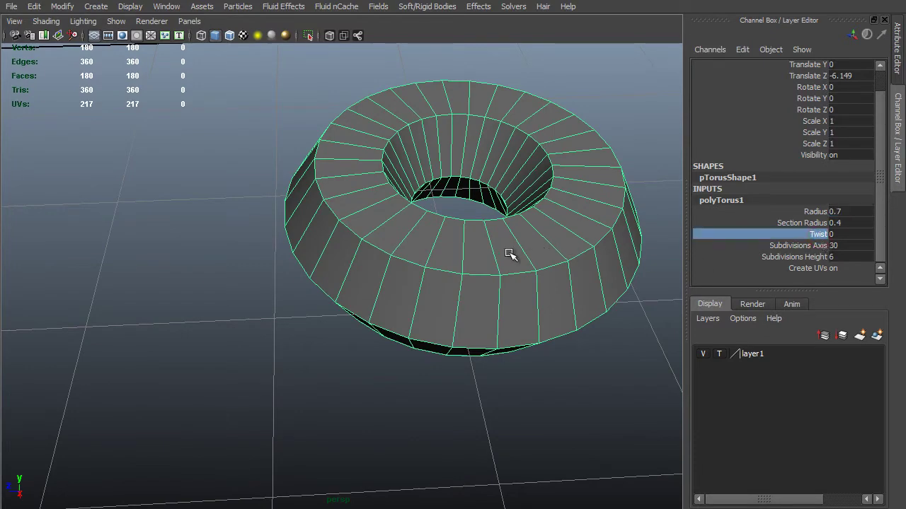
pyautogui.moveTo(511, 255); pyautogui.dragTo(526, 253, button='middle')
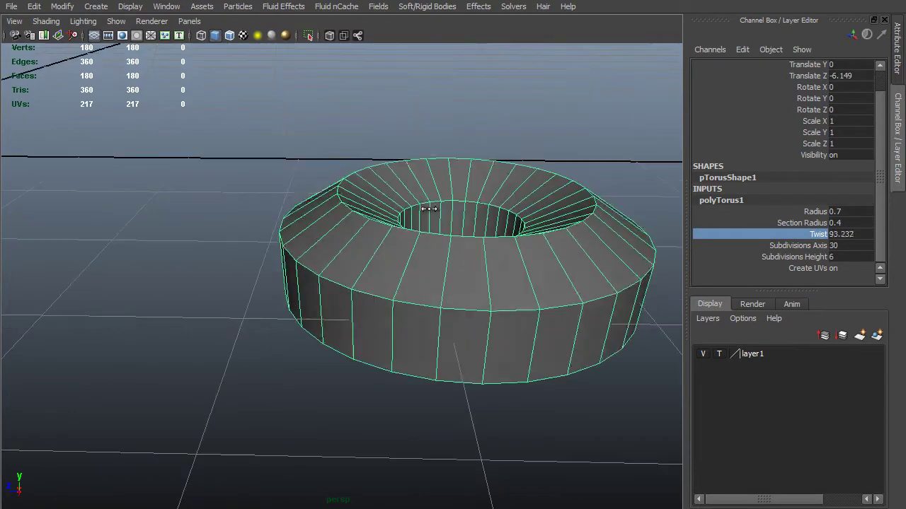
pyautogui.moveTo(425, 209); pyautogui.dragTo(427, 208, button='middle')
pyautogui.keyDown('alt'); pyautogui.moveTo(353, 201); pyautogui.dragTo(485, 202); pyautogui.keyUp('alt')
pyautogui.press('space')
pyautogui.keyDown('alt'); pyautogui.moveTo(514, 271); pyautogui.dragTo(493, 266, button='right'); pyautogui.keyUp('alt')
pyautogui.moveTo(502, 269); pyautogui.dragTo(498, 269, button='middle')
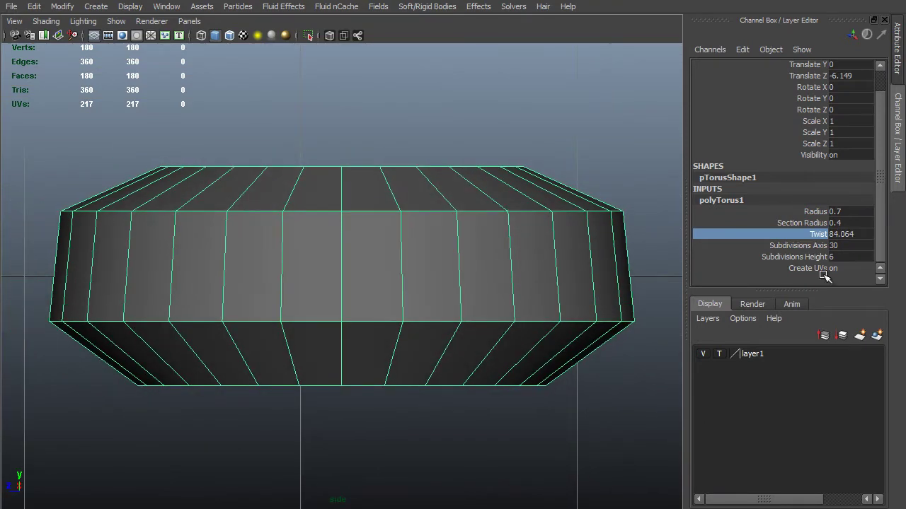
pyautogui.click(843, 236)
pyautogui.write('85')
pyautogui.press('Return')
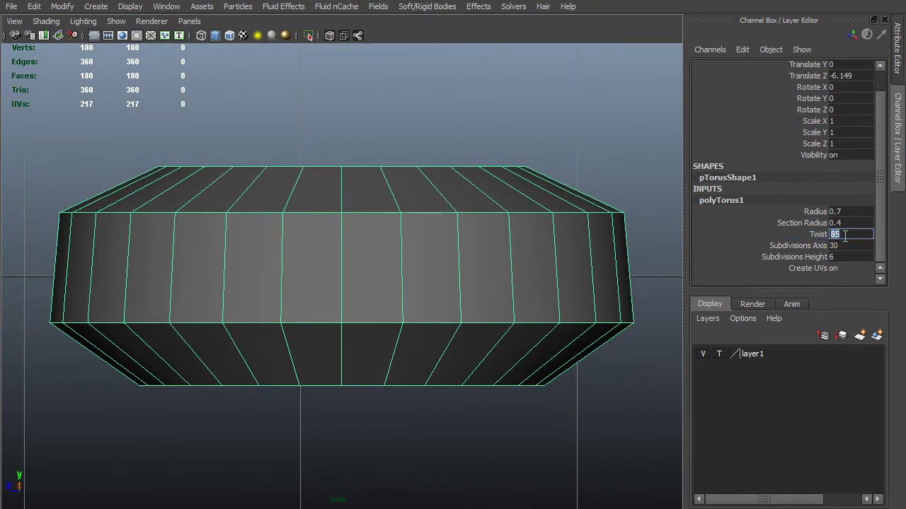
# Step: Flatten the ring's underside by snapping the lower outer and bottom edge loops vertically to the height of the lower inner loop
pyautogui.press('space')
pyautogui.moveTo(384, 445); pyautogui.dragTo(406, 444)
pyautogui.keyDown('alt'); pyautogui.moveTo(405, 444); pyautogui.dragTo(476, 282); pyautogui.keyUp('alt')
pyautogui.press('F10')
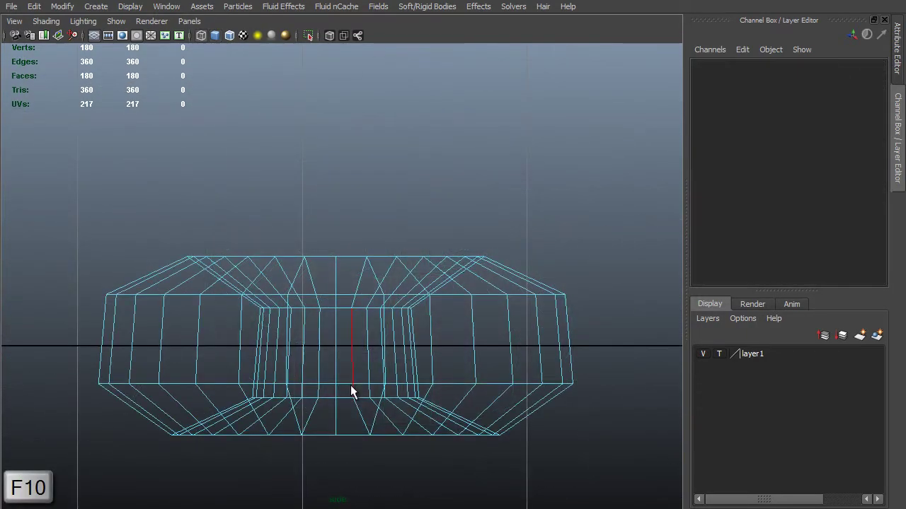
pyautogui.click(348, 384)
pyautogui.press('w')
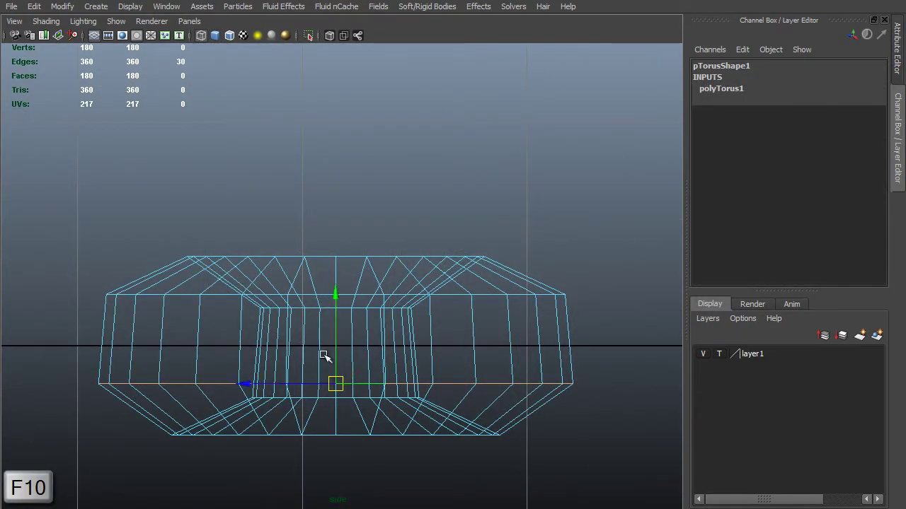
pyautogui.press('v')
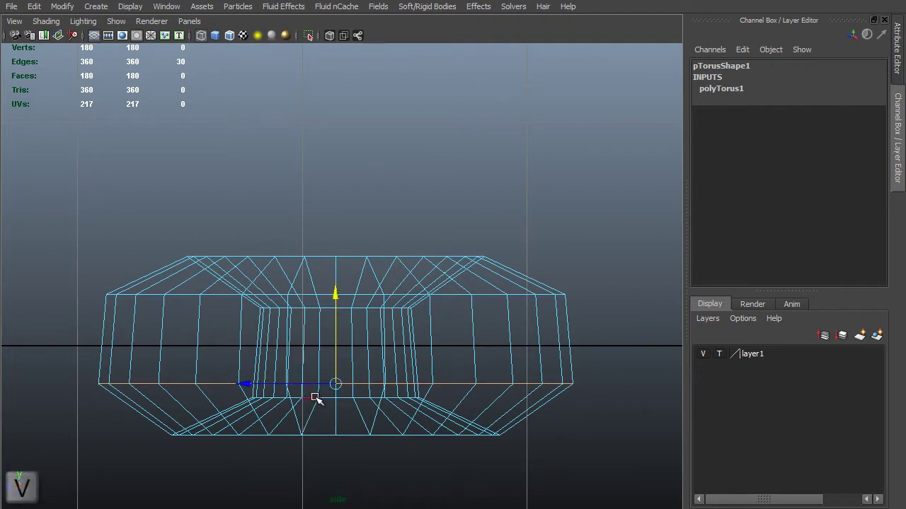
pyautogui.moveTo(313, 398); pyautogui.dragTo(317, 400, button='middle')
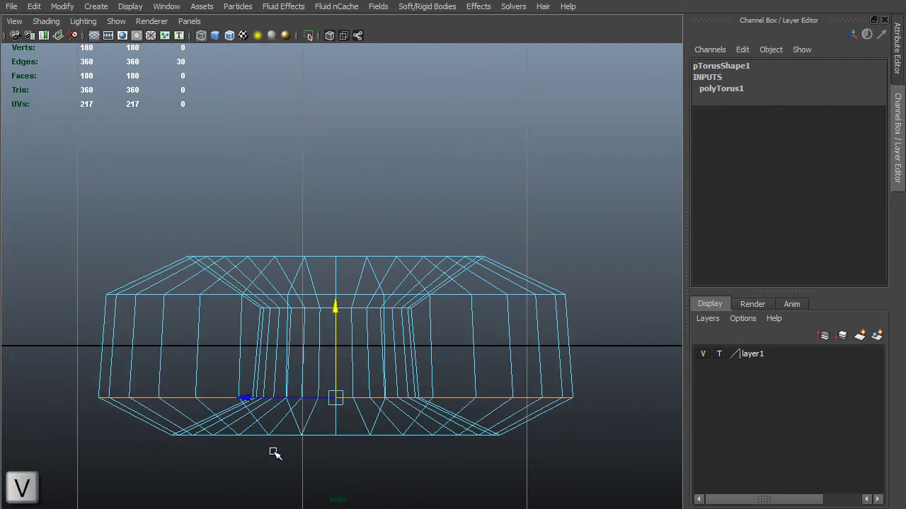
pyautogui.moveTo(313, 437); pyautogui.dragTo(314, 435, button='middle')
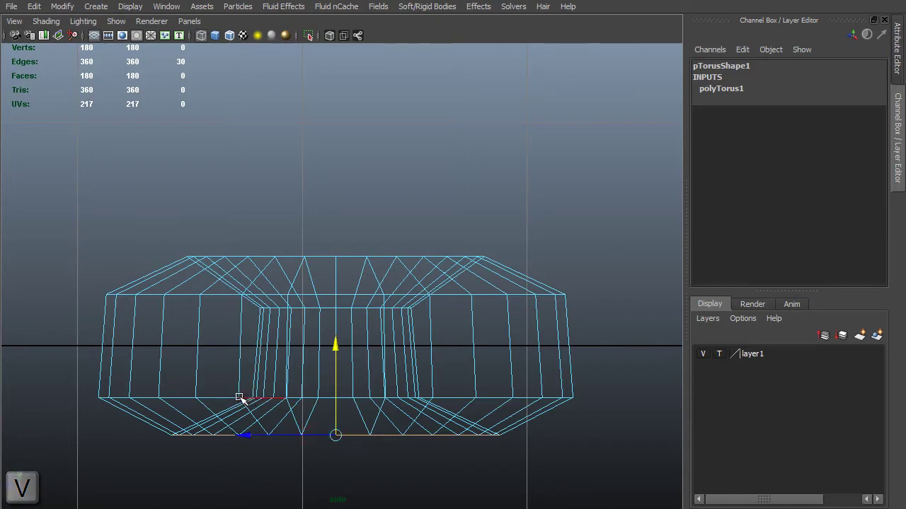
pyautogui.moveTo(241, 398); pyautogui.dragTo(242, 398, button='middle')
# Step: Delete the redundant edge loop on the ring's flat underside together with its leftover vertices
pyautogui.press('space')
pyautogui.moveTo(238, 382)
pyautogui.keyDown('alt'); pyautogui.mouseDown()
pyautogui.moveTo(217, 322)
pyautogui.moveTo(219, 331)
pyautogui.mouseUp(); pyautogui.keyUp('alt')
pyautogui.keyDown('alt'); pyautogui.moveTo(218, 332); pyautogui.dragTo(226, 351, button='right'); pyautogui.keyUp('alt')
pyautogui.press('Delete')
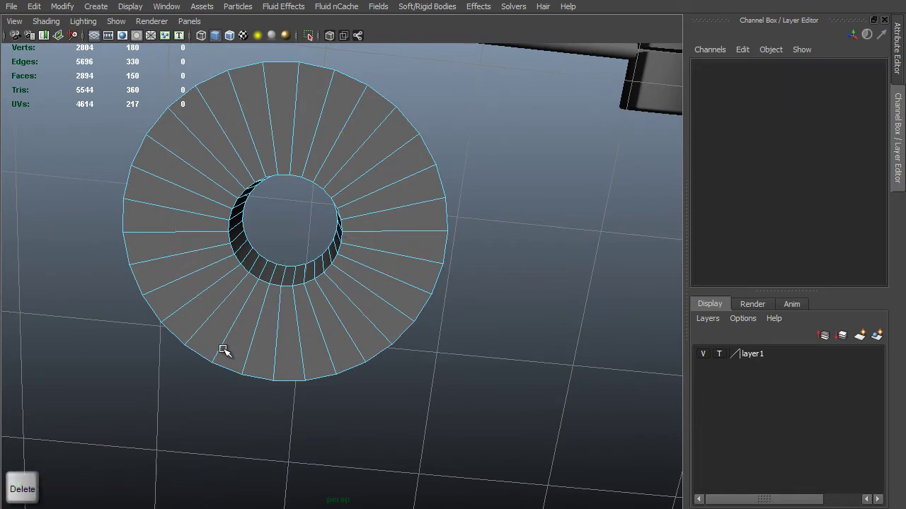
pyautogui.keyDown('alt'); pyautogui.moveTo(380, 306); pyautogui.dragTo(344, 289, button='right'); pyautogui.keyUp('alt')
pyautogui.moveTo(75, 95); pyautogui.dragTo(455, 394)
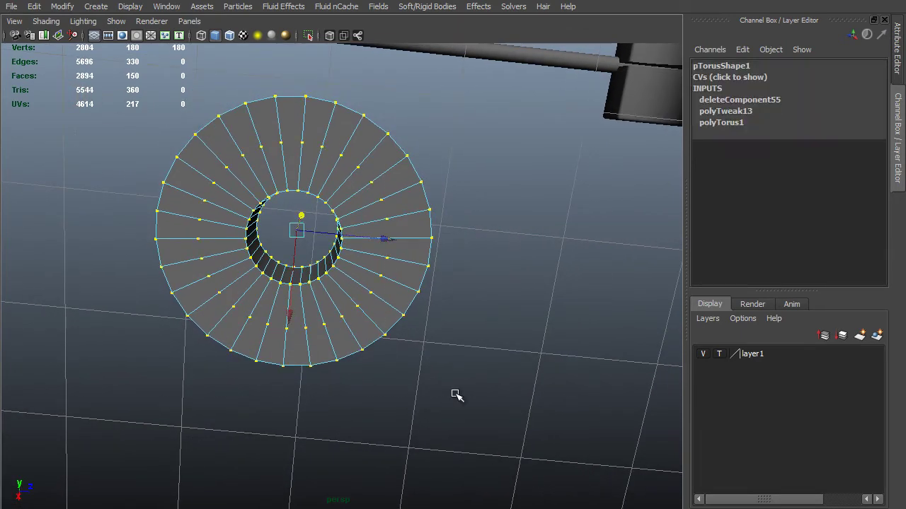
pyautogui.press('Delete')
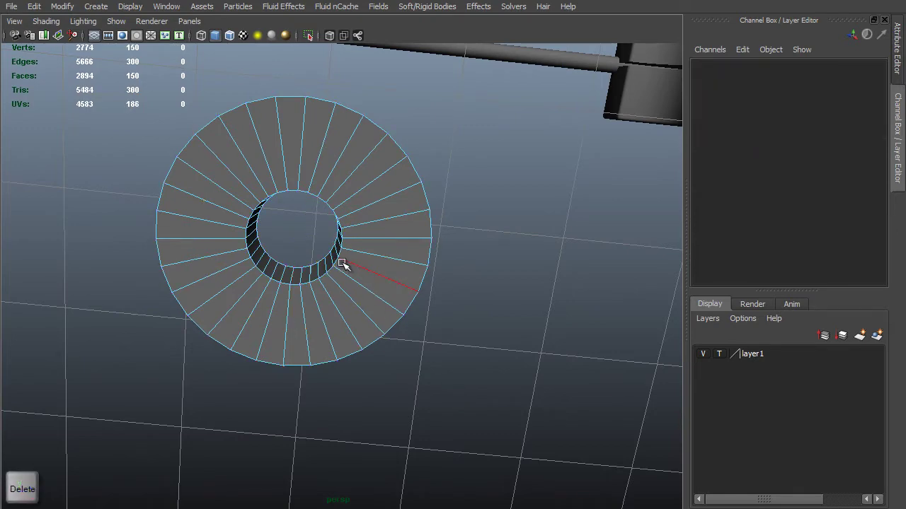
# Step: Scale the ring's bottom outer edge loop inward so the outer wall tapers toward the base
pyautogui.keyDown('alt'); pyautogui.moveTo(344, 262); pyautogui.dragTo(269, 364); pyautogui.keyUp('alt')
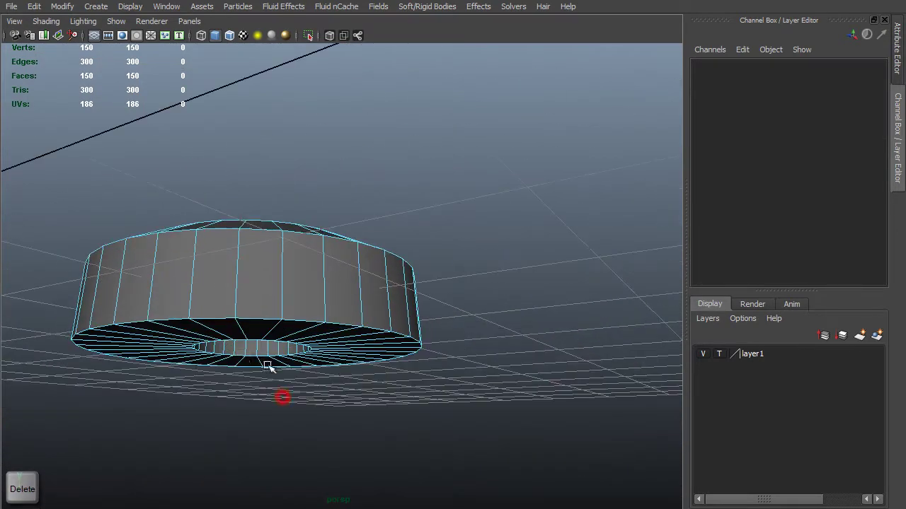
pyautogui.doubleClick(215, 317)
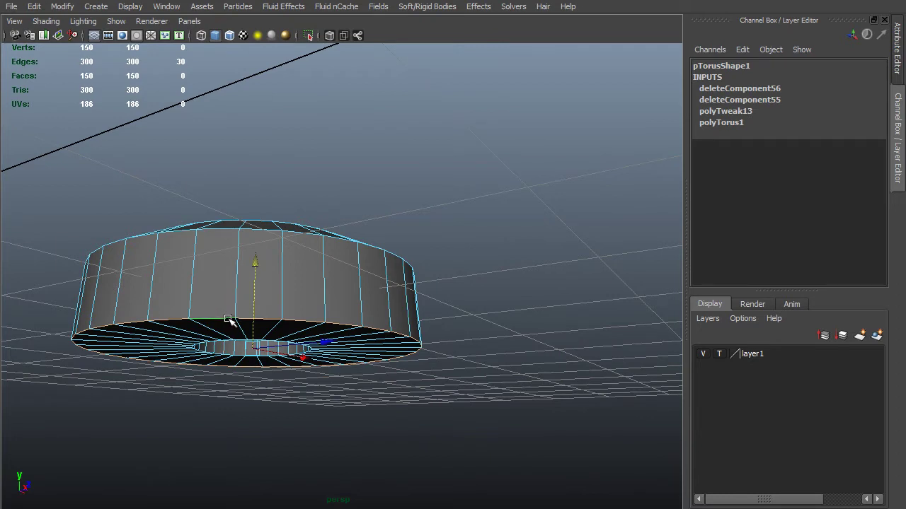
pyautogui.press('r')
pyautogui.moveTo(449, 401); pyautogui.dragTo(416, 398, button='middle')
pyautogui.keyDown('alt'); pyautogui.moveTo(412, 396); pyautogui.dragTo(340, 356); pyautogui.keyUp('alt')
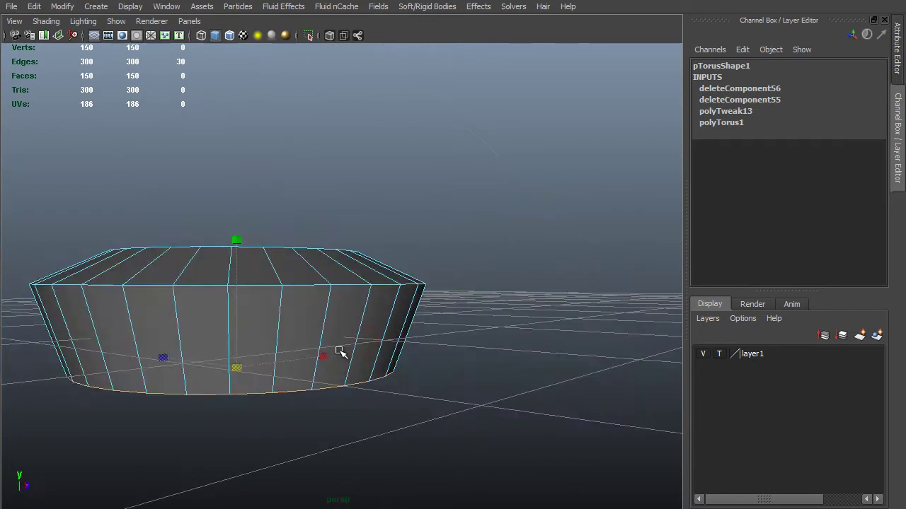
# Step: Lower the ring's widest outer edge loop vertically to bring the widest part closer to the base
pyautogui.doubleClick(258, 284)
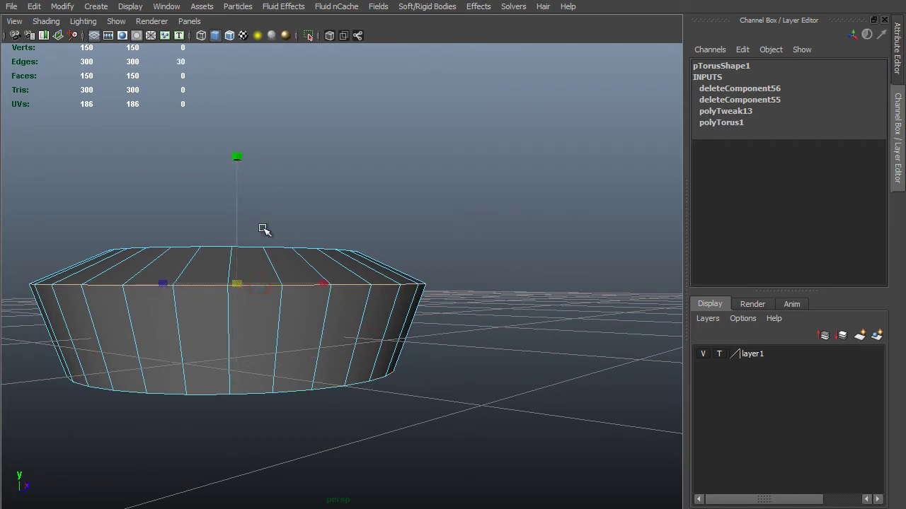
pyautogui.press('w')
pyautogui.click(238, 195)
pyautogui.moveTo(349, 180); pyautogui.dragTo(358, 220, button='middle')
pyautogui.keyDown('alt'); pyautogui.moveTo(358, 220); pyautogui.dragTo(162, 330); pyautogui.keyUp('alt')
# Step: Lower the ring's top edge loop vertically to make the face around the hole shallower
pyautogui.doubleClick(162, 331)
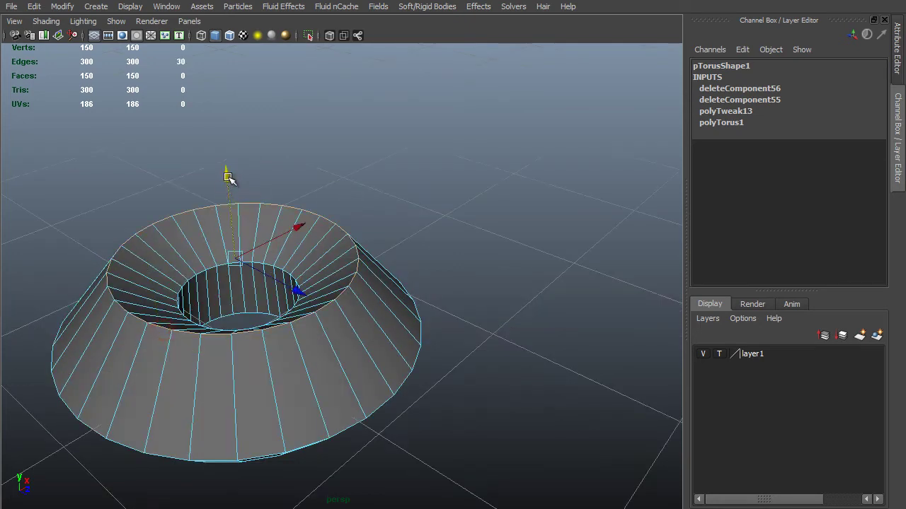
pyautogui.keyDown('alt'); pyautogui.moveTo(164, 179); pyautogui.dragTo(147, 177); pyautogui.keyUp('alt')
pyautogui.moveTo(146, 178); pyautogui.dragTo(149, 212, button='middle')
pyautogui.keyDown('alt'); pyautogui.moveTo(149, 211); pyautogui.dragTo(308, 340); pyautogui.keyUp('alt')
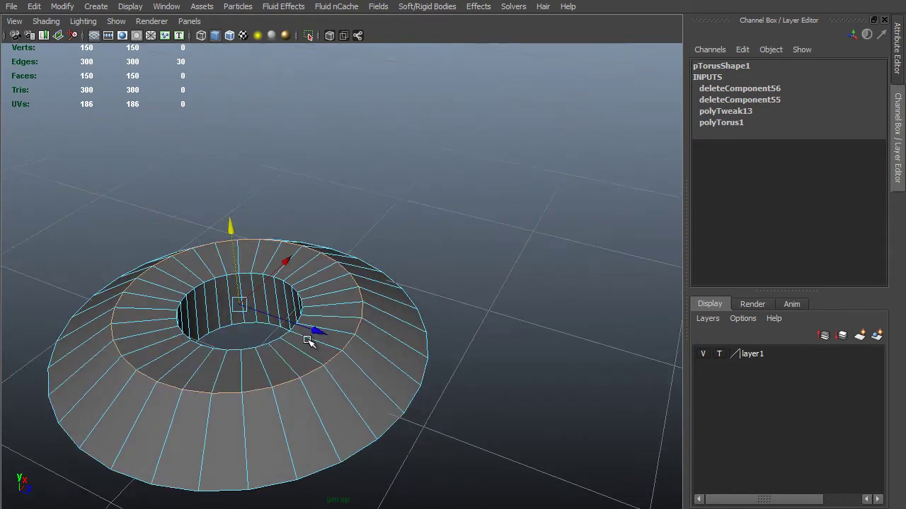
# Step: Insert an edge loop around the ring's top face between the hole and the rim, and raise it slightly
pyautogui.press('F8')
pyautogui.keyDown('shift'); pyautogui.moveTo(269, 370); pyautogui.dragTo(232, 384, button='right'); pyautogui.keyUp('shift')
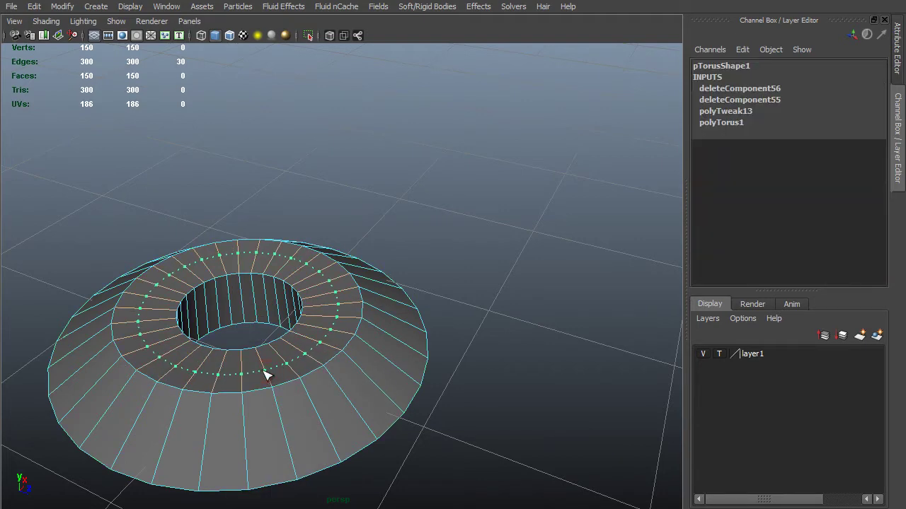
pyautogui.click(266, 375)
pyautogui.press('w')
pyautogui.keyDown('alt'); pyautogui.moveTo(164, 247); pyautogui.dragTo(134, 193); pyautogui.keyUp('alt')
# Step: Scale the upper outer edge loop outward to widen the top of the ring and steepen its side wall
pyautogui.keyDown('alt'); pyautogui.moveTo(143, 198); pyautogui.dragTo(178, 359, button='right'); pyautogui.keyUp('alt')
pyautogui.doubleClick(195, 334)
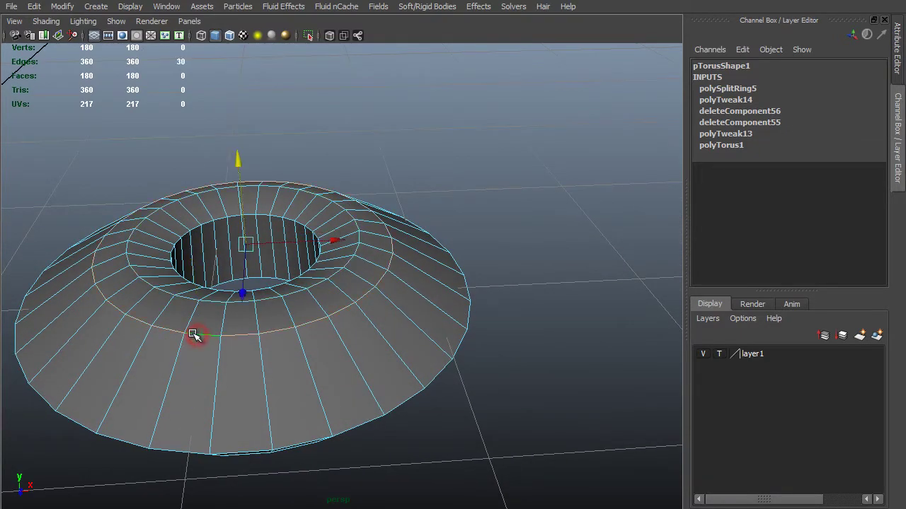
pyautogui.press('r')
pyautogui.keyDown('alt'); pyautogui.moveTo(141, 293); pyautogui.dragTo(186, 276); pyautogui.keyUp('alt')
pyautogui.doubleClick(196, 276)
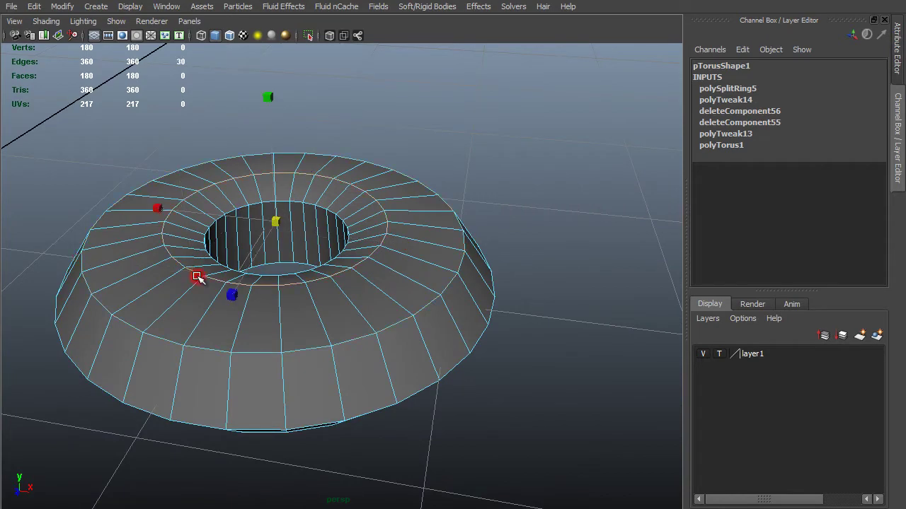
pyautogui.moveTo(152, 320); pyautogui.dragTo(191, 313, button='middle')
# Step: In the top view, scale all the ring's vertices inward except those around the central hole
pyautogui.press('space')
pyautogui.moveTo(192, 314); pyautogui.dragTo(158, 299)
pyautogui.keyDown('alt'); pyautogui.moveTo(465, 178); pyautogui.dragTo(364, 349, button='middle'); pyautogui.keyUp('alt')
pyautogui.keyDown('alt'); pyautogui.moveTo(345, 176); pyautogui.dragTo(409, 257, button='middle'); pyautogui.keyUp('alt')
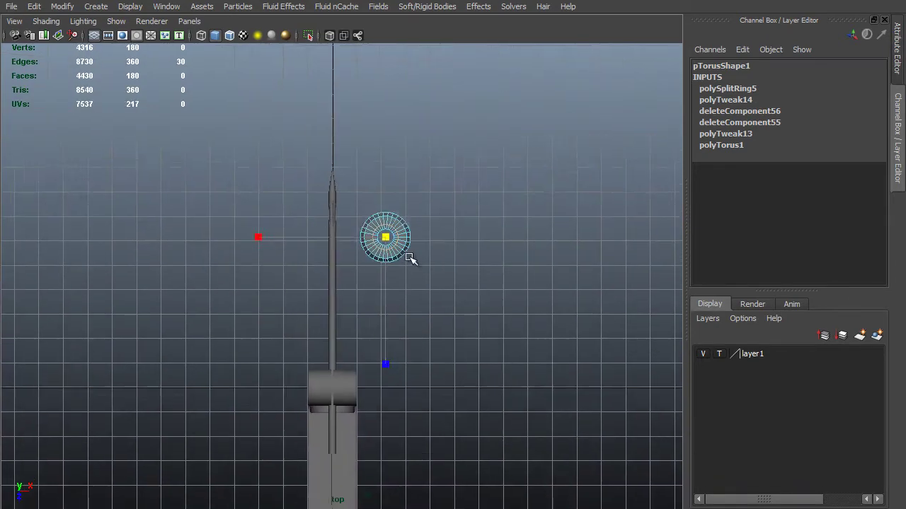
pyautogui.keyDown('alt'); pyautogui.moveTo(409, 258); pyautogui.dragTo(498, 199, button='right'); pyautogui.keyUp('alt')
pyautogui.keyDown('alt'); pyautogui.moveTo(498, 199); pyautogui.dragTo(425, 257, button='middle'); pyautogui.keyUp('alt')
pyautogui.keyDown('alt'); pyautogui.moveTo(425, 257); pyautogui.dragTo(439, 244, button='right'); pyautogui.keyUp('alt')
pyautogui.keyDown('alt'); pyautogui.moveTo(439, 243); pyautogui.dragTo(455, 325, button='middle'); pyautogui.keyUp('alt')
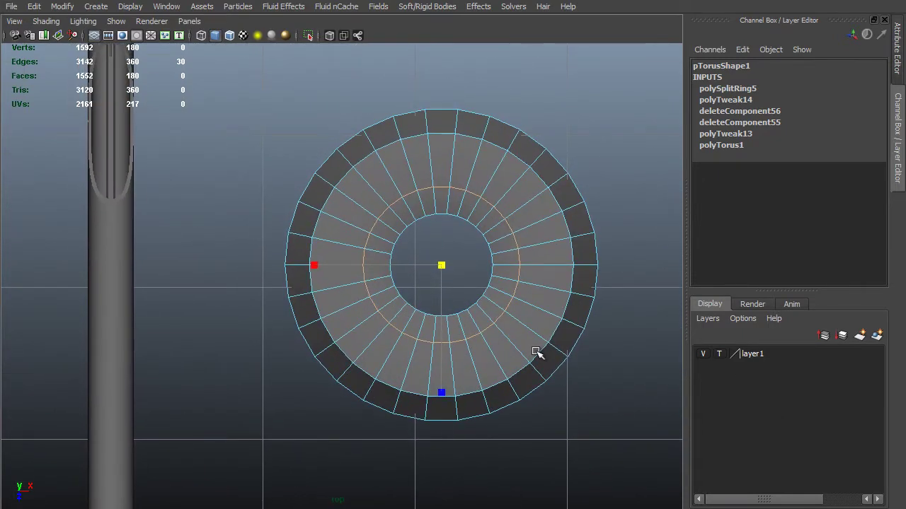
pyautogui.keyDown('alt'); pyautogui.moveTo(536, 353); pyautogui.dragTo(519, 349, button='middle'); pyautogui.keyUp('alt')
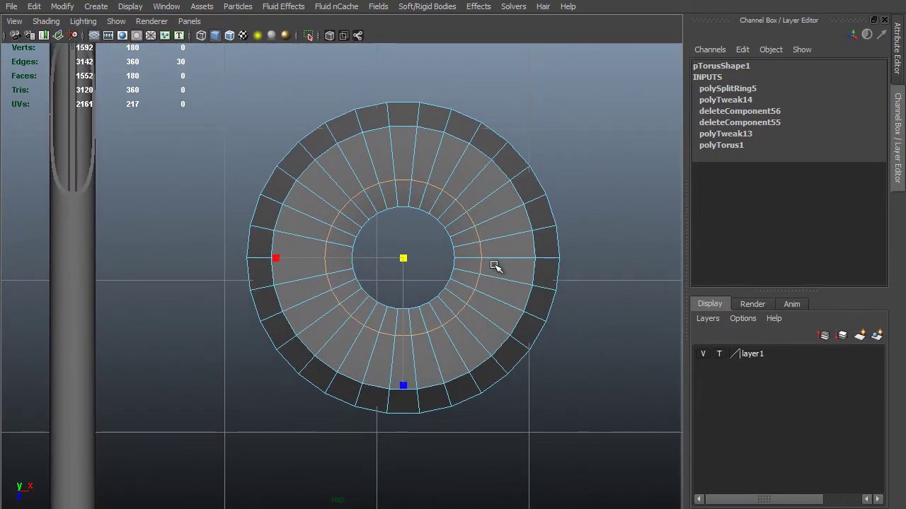
pyautogui.click(434, 241)
pyautogui.press('F9')
pyautogui.moveTo(198, 75); pyautogui.dragTo(626, 447)
pyautogui.moveTo(347, 210); pyautogui.dragTo(461, 314)
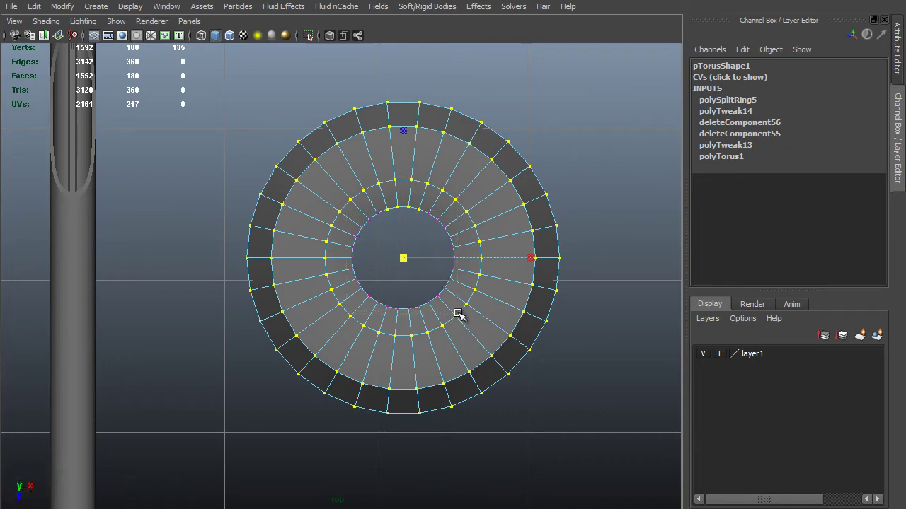
pyautogui.scroll(3, 431, 413)
pyautogui.moveTo(399, 160); pyautogui.dragTo(453, 200)
pyautogui.scroll(-5, 586, 232)
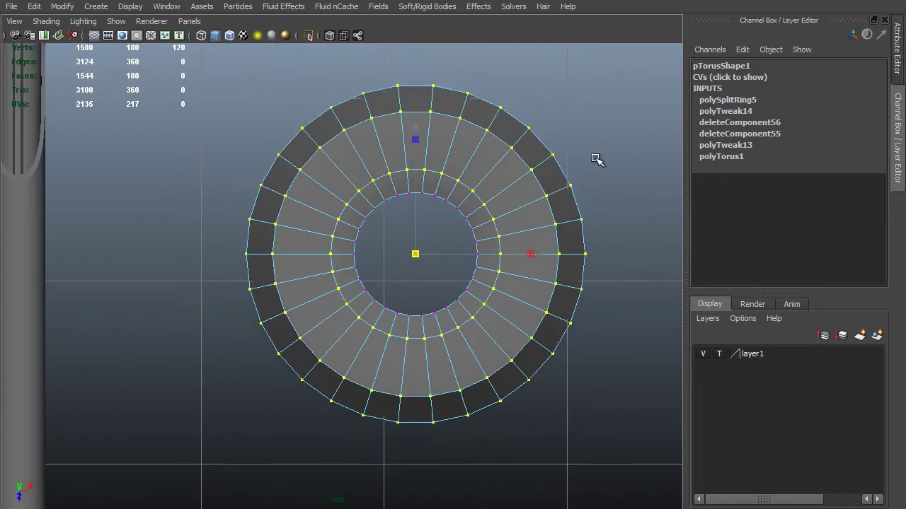
pyautogui.moveTo(585, 161); pyautogui.dragTo(584, 162, button='middle')
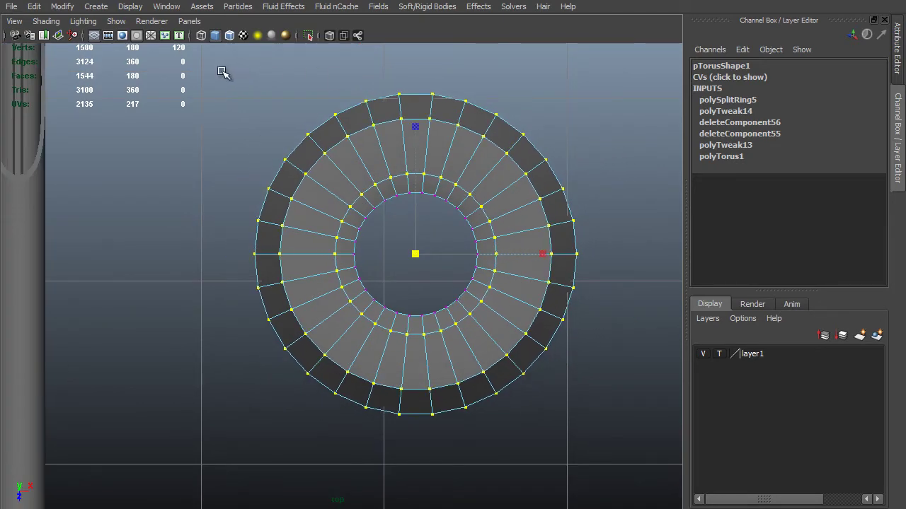
# Step: Invert the vertex selection and scale the hole's vertices inward, then reselect the outer vertices to tighten the ring around it
pyautogui.moveTo(215, 66); pyautogui.dragTo(669, 457)
pyautogui.moveTo(560, 346); pyautogui.dragTo(527, 342, button='middle')
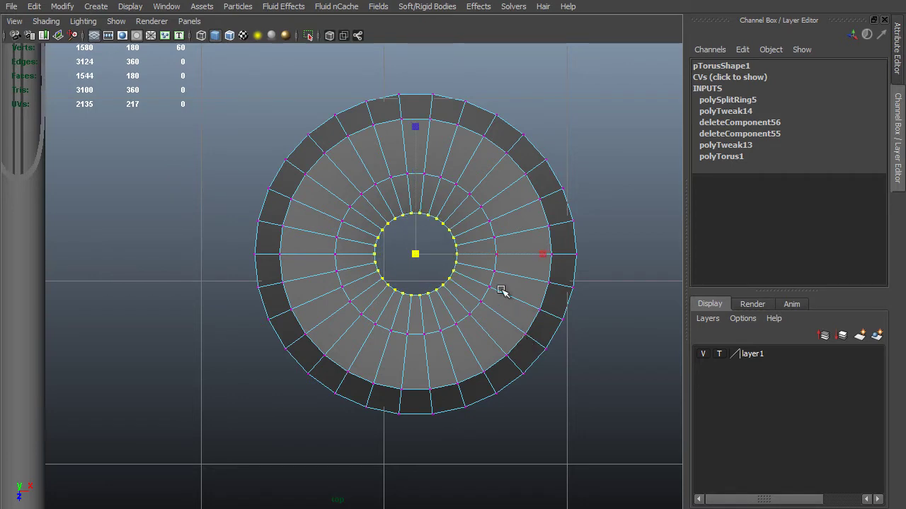
pyautogui.keyDown('shift'); pyautogui.moveTo(202, 66); pyautogui.dragTo(650, 438); pyautogui.keyUp('shift')
# Step: Raise the inserted edge loop on the ring's top face to form a lip around the hole
pyautogui.press('F10')
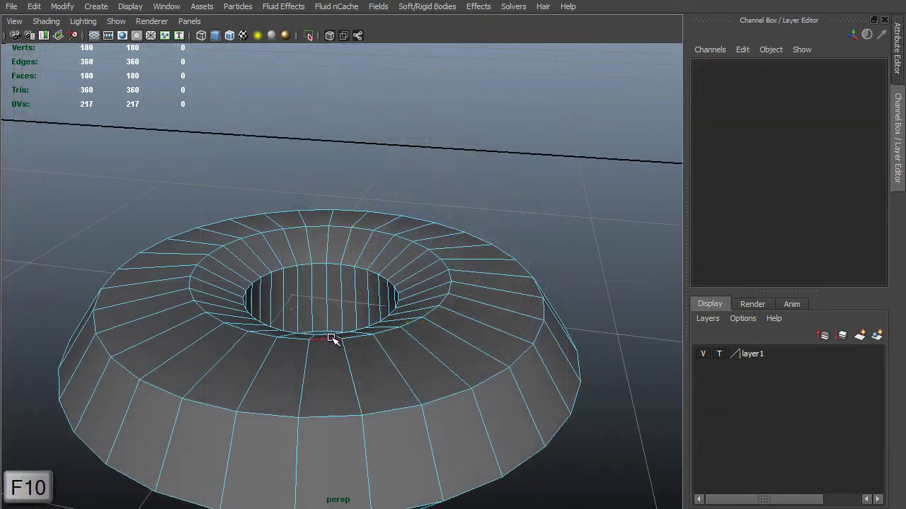
pyautogui.doubleClick(333, 340)
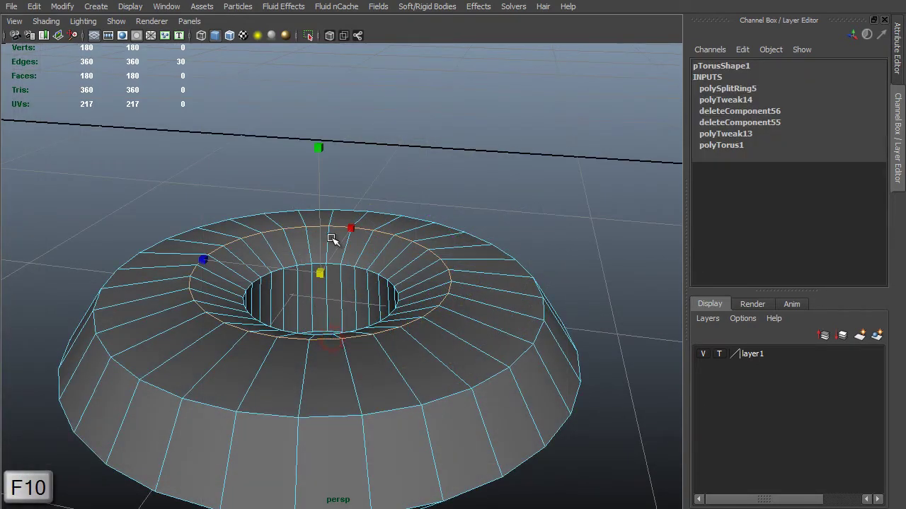
pyautogui.press('w')
pyautogui.click(322, 188)
pyautogui.moveTo(267, 215); pyautogui.dragTo(253, 198, button='middle')
# Step: Scale the upper outer edge loop inward and raise it in the side view to just below the lip loop
pyautogui.keyDown('alt'); pyautogui.moveTo(239, 214); pyautogui.dragTo(258, 193); pyautogui.keyUp('alt')
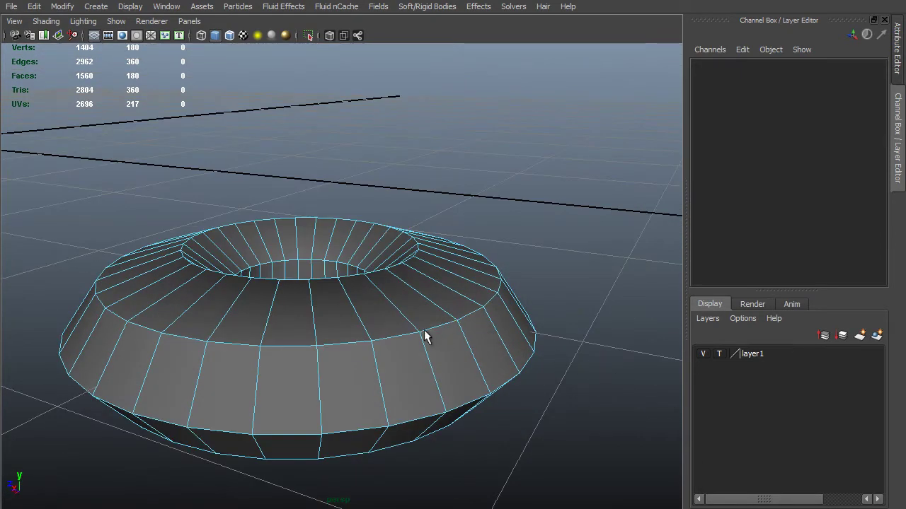
pyautogui.doubleClick(412, 336)
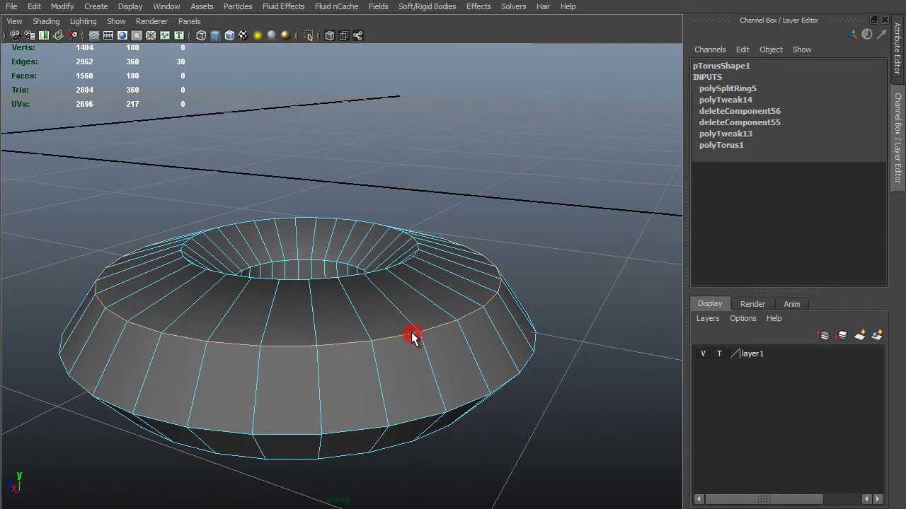
pyautogui.press('r')
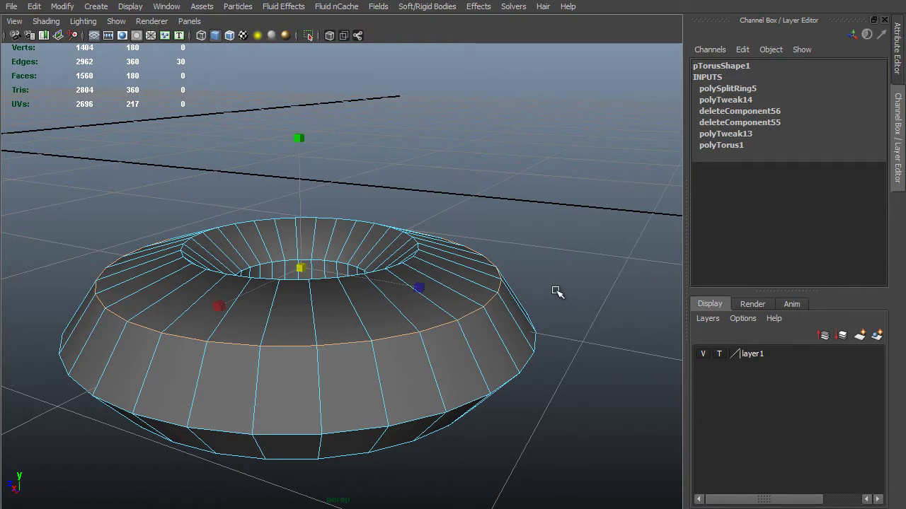
pyautogui.moveTo(556, 293); pyautogui.dragTo(498, 263, button='middle')
pyautogui.press('space')
pyautogui.press('space')
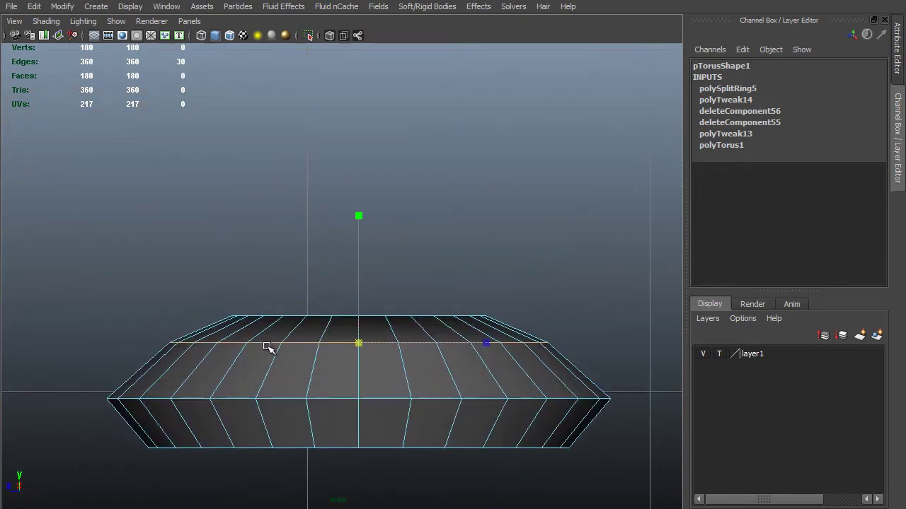
pyautogui.press('w')
pyautogui.click(359, 270)
pyautogui.moveTo(266, 247)
pyautogui.mouseDown(button='middle')
pyautogui.moveTo(259, 239)
pyautogui.moveTo(267, 233)
pyautogui.mouseUp(button='middle')
# Step: Lower the ring's bottom edge loop vertically to make the part taller
pyautogui.doubleClick(283, 449)
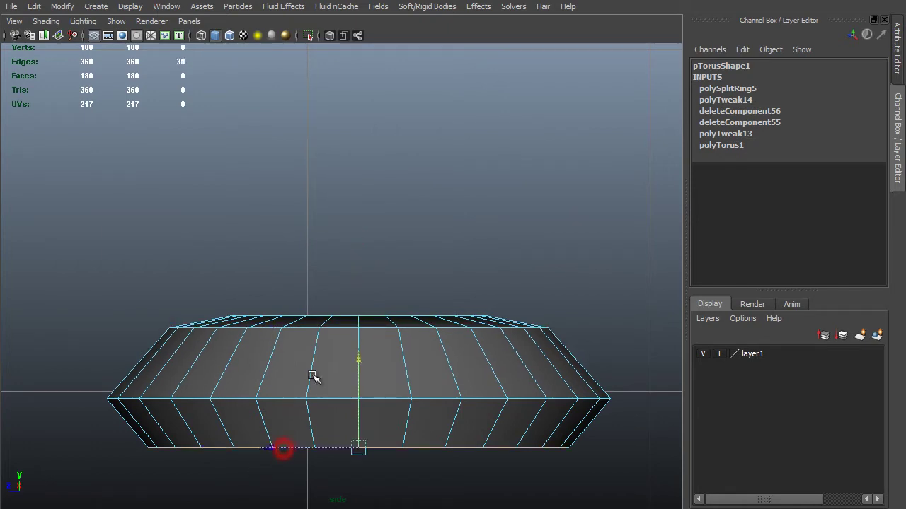
pyautogui.click(359, 364)
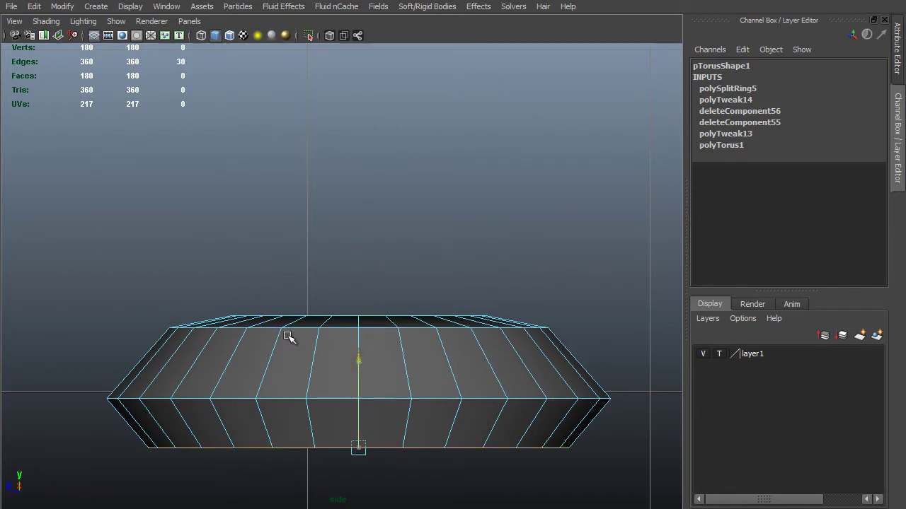
pyautogui.moveTo(289, 337); pyautogui.dragTo(292, 362, button='middle')
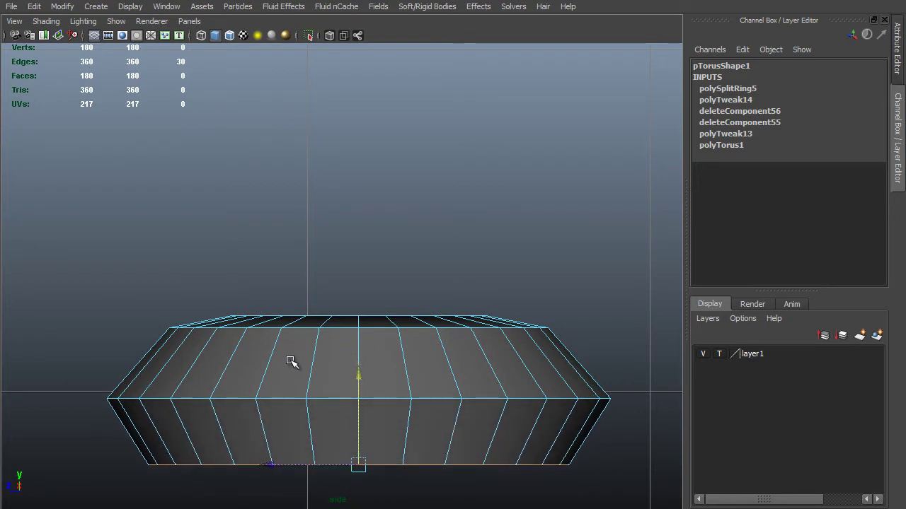
# Step: Lower the widest edge loop toward the base and scale it slightly inward to soften the side profile
pyautogui.doubleClick(286, 399)
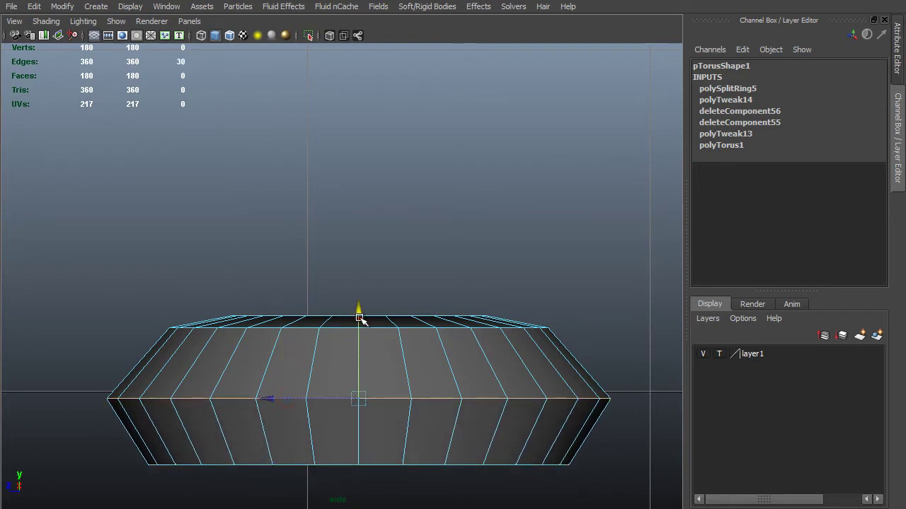
pyautogui.moveTo(333, 304); pyautogui.dragTo(337, 317, button='middle')
pyautogui.press('r')
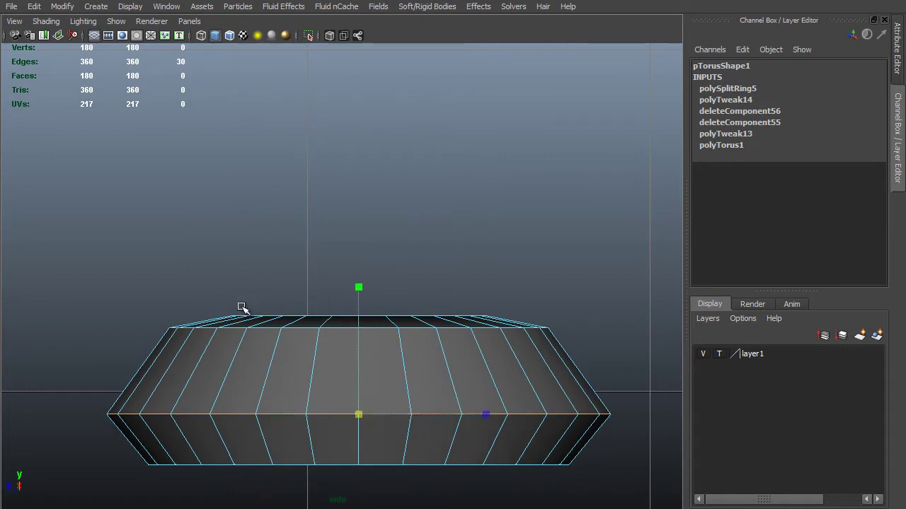
pyautogui.moveTo(241, 306); pyautogui.dragTo(225, 306, button='middle')
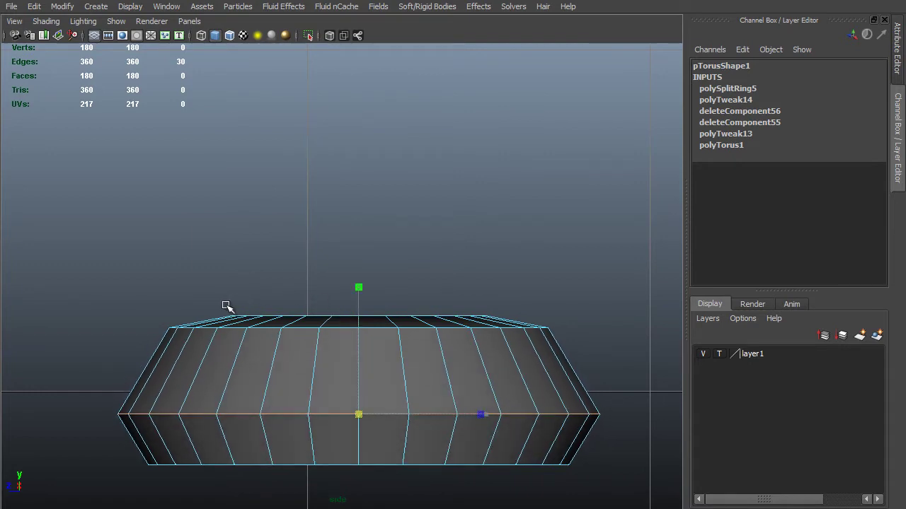
# Step: In the top view, scale the hole's narrower edge loop outward to match the other hole loop and straighten the wall
pyautogui.press('space')
pyautogui.moveTo(225, 306); pyautogui.dragTo(266, 372)
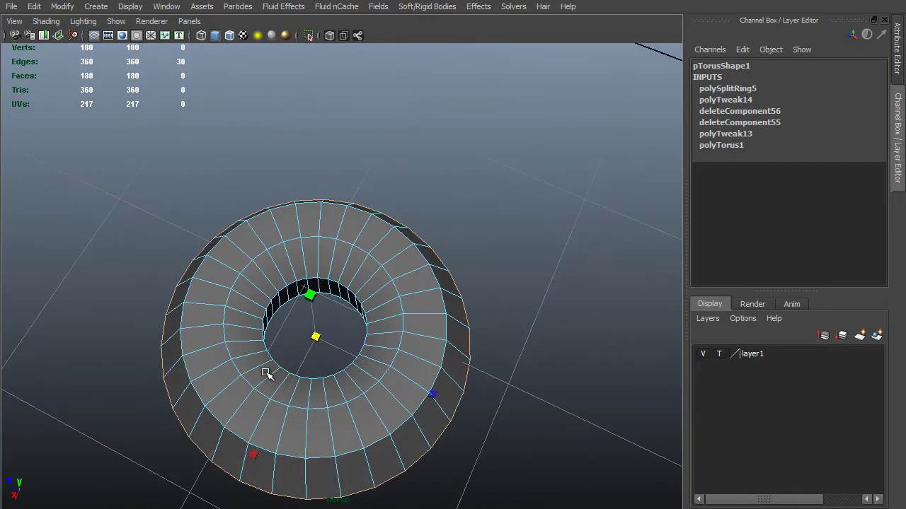
pyautogui.press('space')
pyautogui.moveTo(319, 362); pyautogui.dragTo(299, 356)
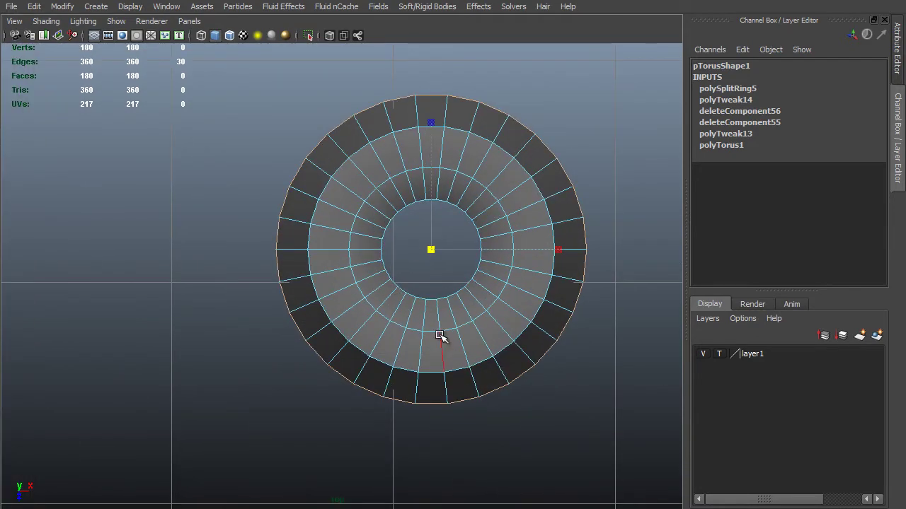
pyautogui.click(439, 334)
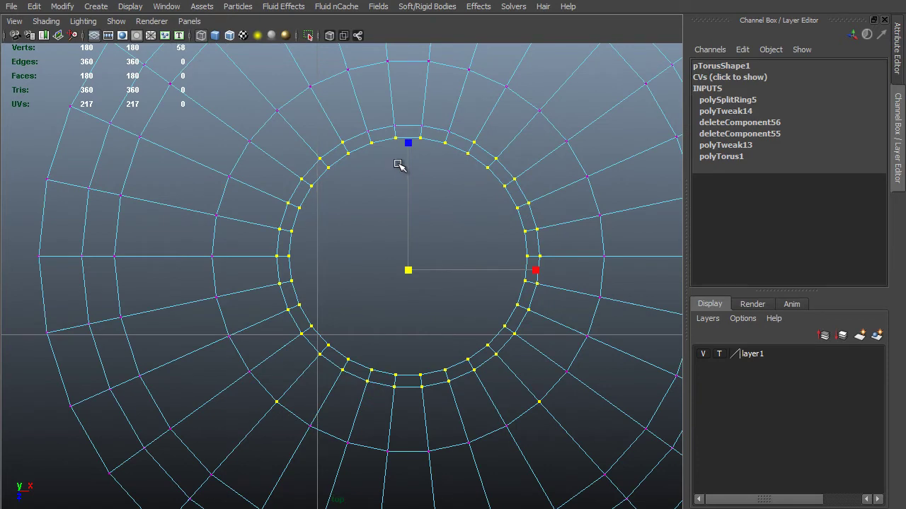
pyautogui.click(382, 139)
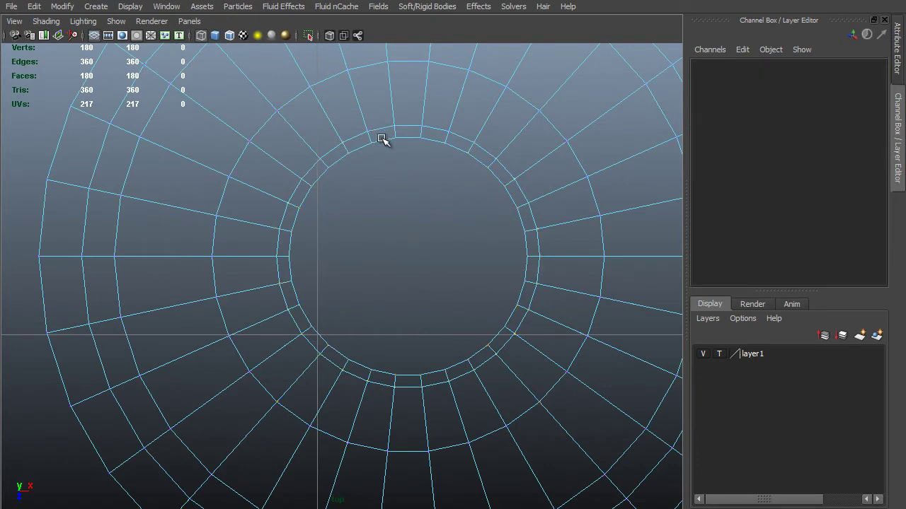
pyautogui.doubleClick(382, 140)
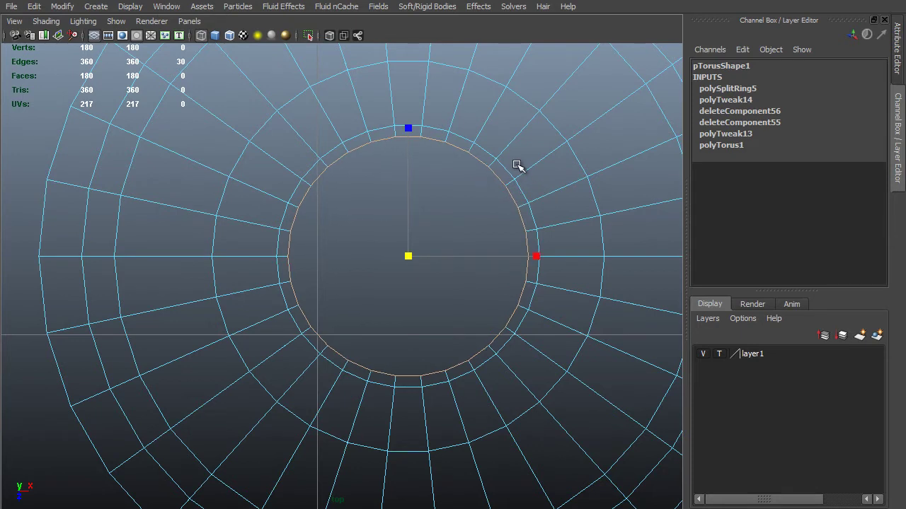
pyautogui.moveTo(517, 165); pyautogui.dragTo(534, 173, button='middle')
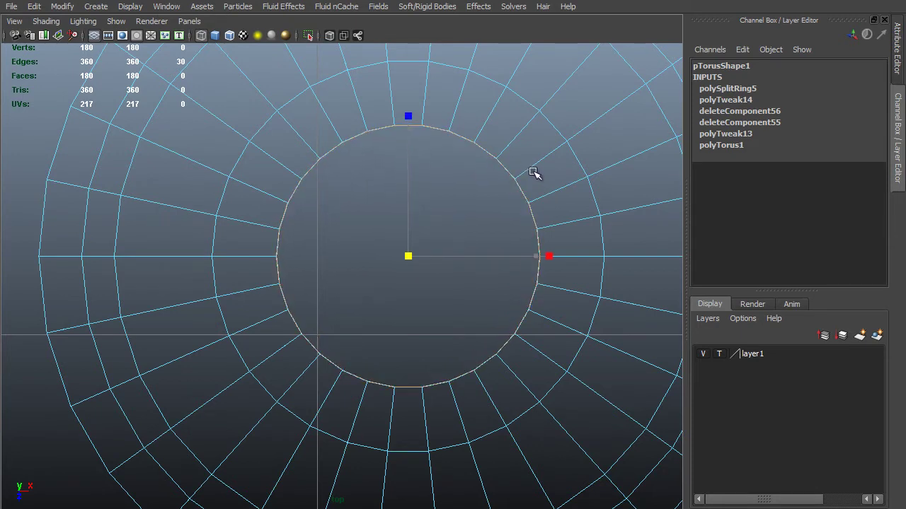
# Step: Scale the vertices of both hole loops inward together to narrow the hole, and return to object selection
pyautogui.press('F9')
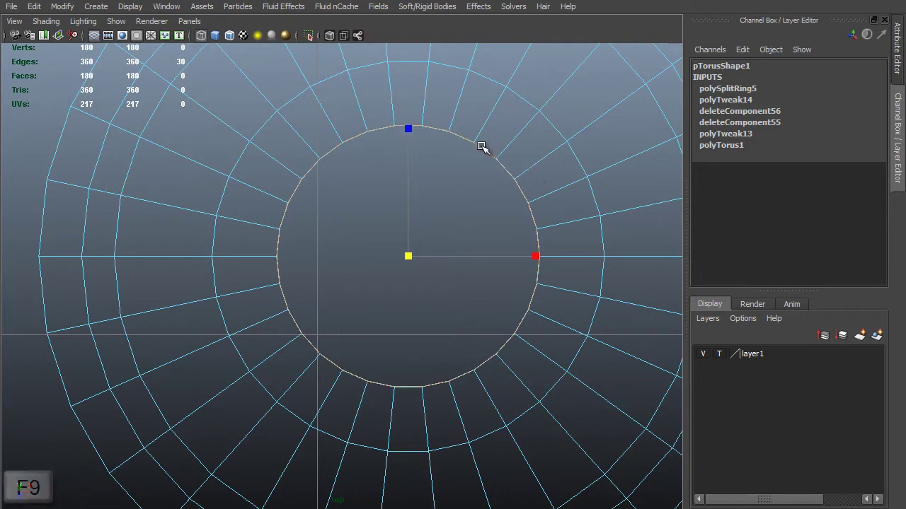
pyautogui.moveTo(259, 141); pyautogui.dragTo(577, 393)
pyautogui.keyDown('shift'); pyautogui.moveTo(346, 115); pyautogui.dragTo(456, 147); pyautogui.keyUp('shift')
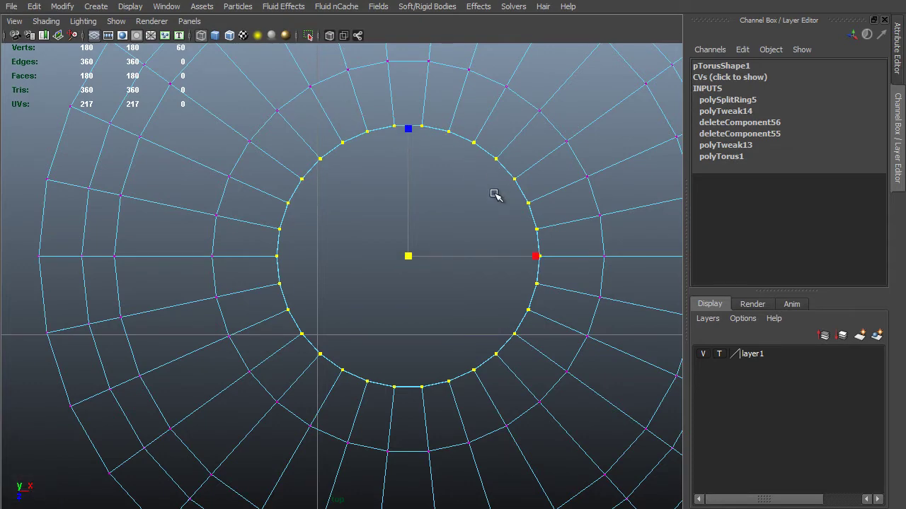
pyautogui.moveTo(495, 193); pyautogui.dragTo(422, 215, button='middle')
pyautogui.keyDown('alt'); pyautogui.moveTo(475, 244); pyautogui.dragTo(420, 254, button='right'); pyautogui.keyUp('alt')
pyautogui.press('space')
pyautogui.moveTo(502, 287); pyautogui.dragTo(505, 253)
pyautogui.press('F8')
# Step: Draw a polygon cylinder beside the ring in the side view, with radius about 0.503 and height about 0.711
pyautogui.moveTo(547, 298); pyautogui.dragTo(518, 300)
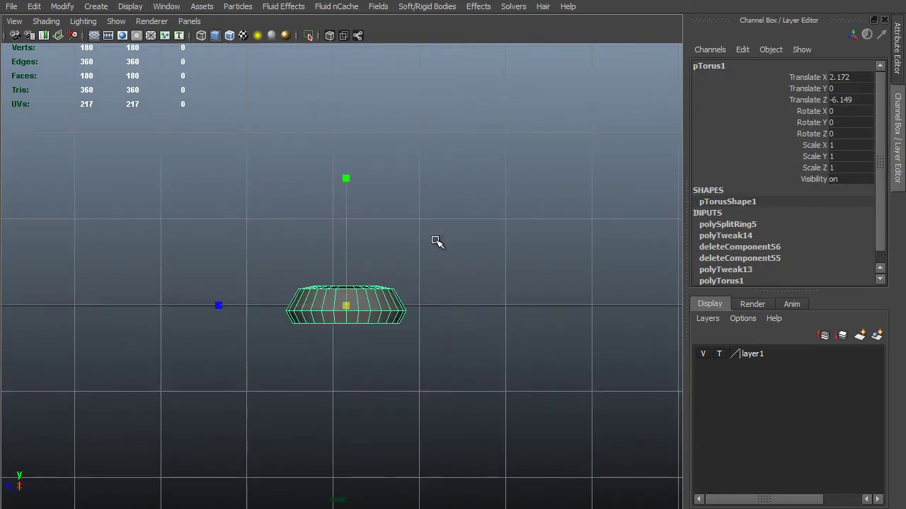
pyautogui.press('space')
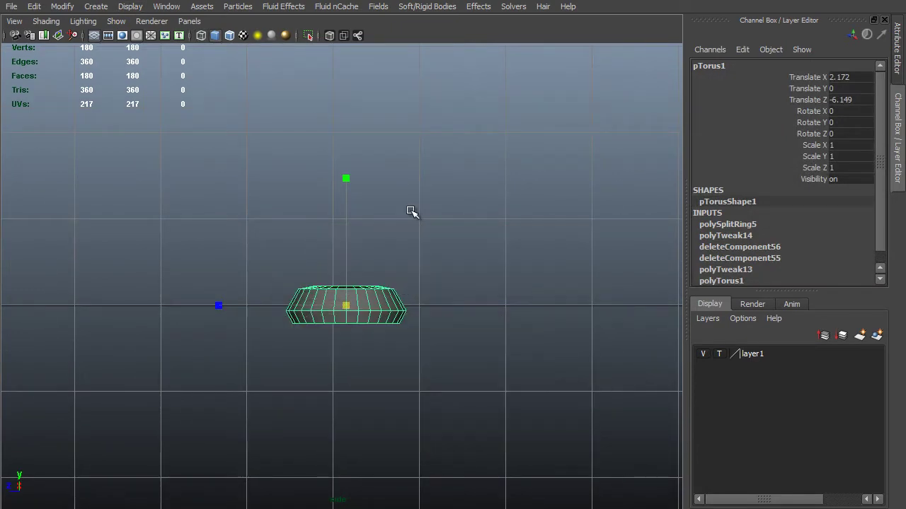
pyautogui.press('space')
pyautogui.click(381, 157)
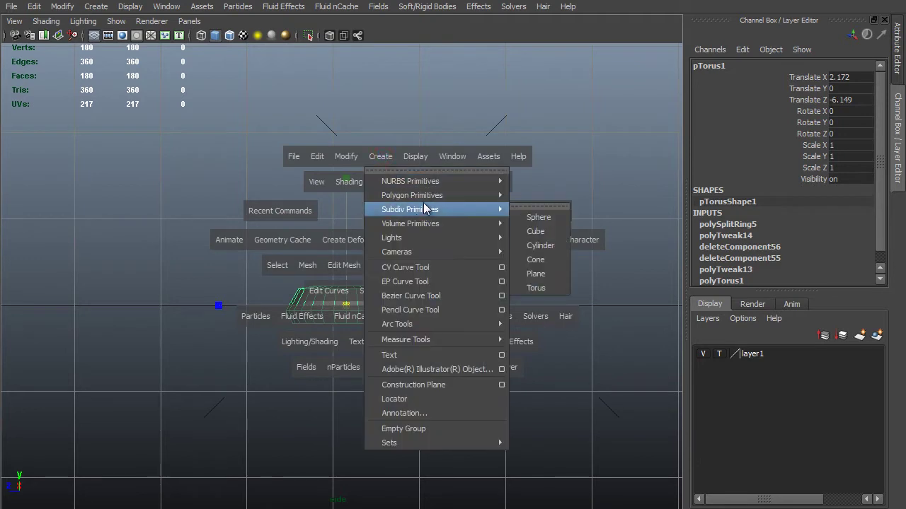
pyautogui.moveTo(424, 181)
pyautogui.click(572, 235)
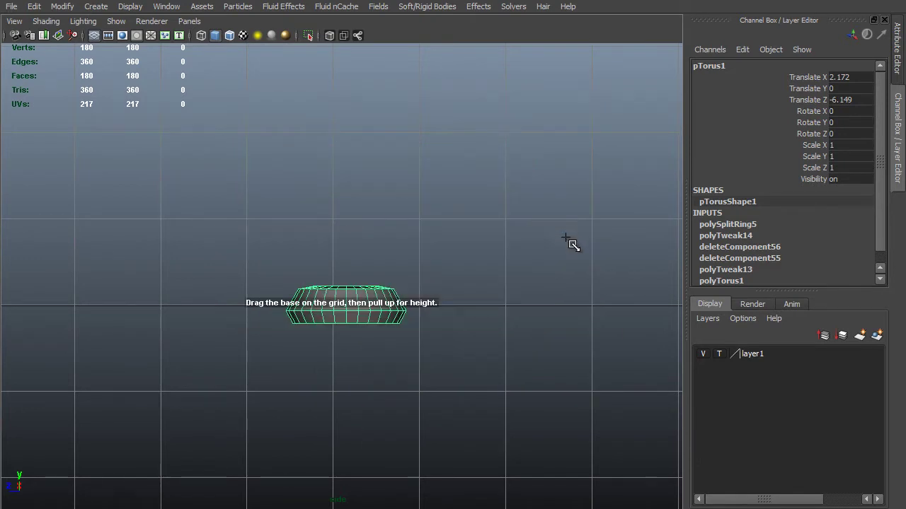
pyautogui.moveTo(452, 293); pyautogui.dragTo(465, 269)
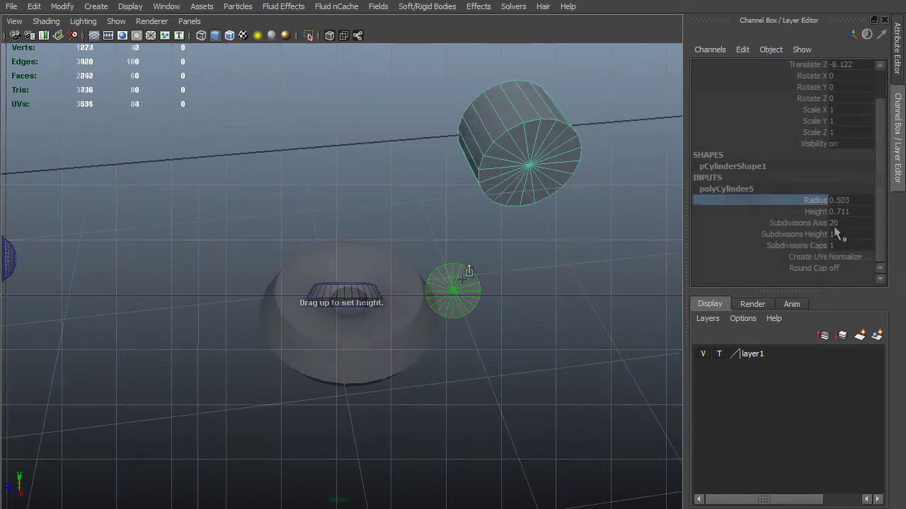
# Step: Set the new cylinder's height to 0.1
pyautogui.click(815, 200)
pyautogui.doubleClick(860, 211)
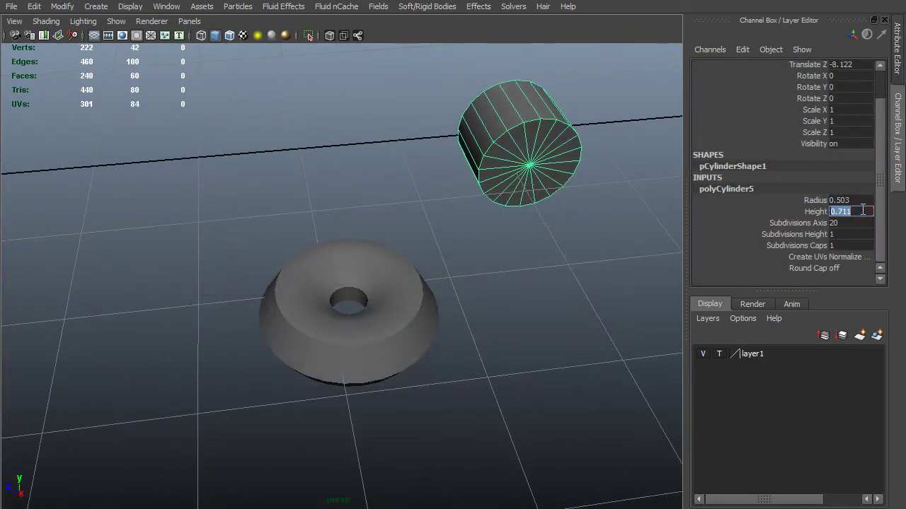
pyautogui.write('0.1')
pyautogui.press('Return')
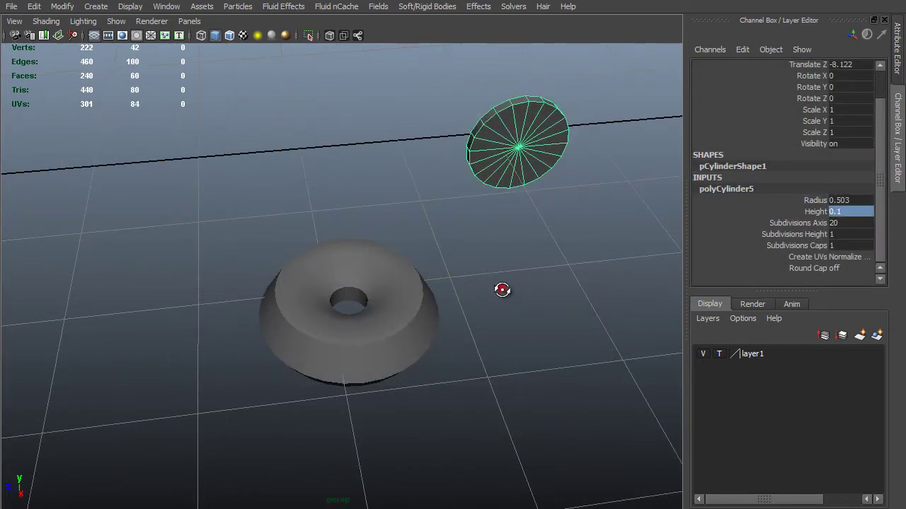
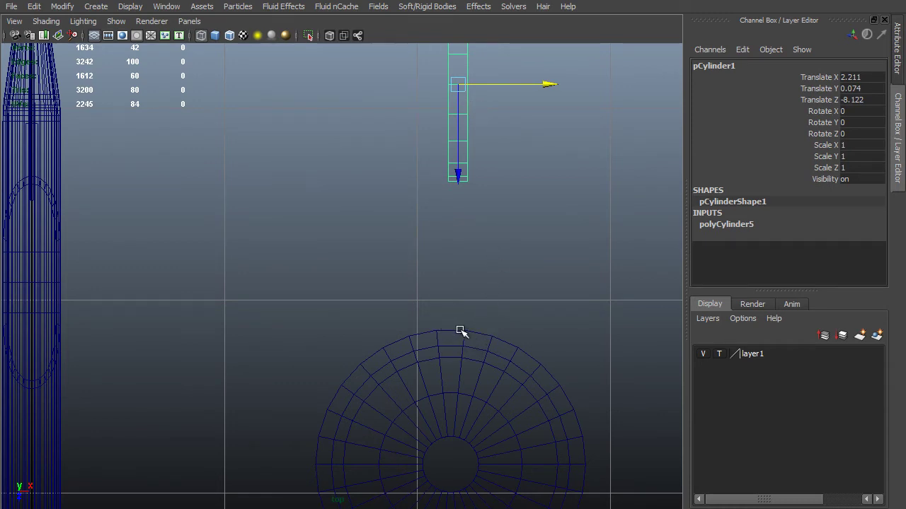
# Step: Set the cylinder's height to 0.2 and its axis subdivisions to 30
pyautogui.click(748, 224)
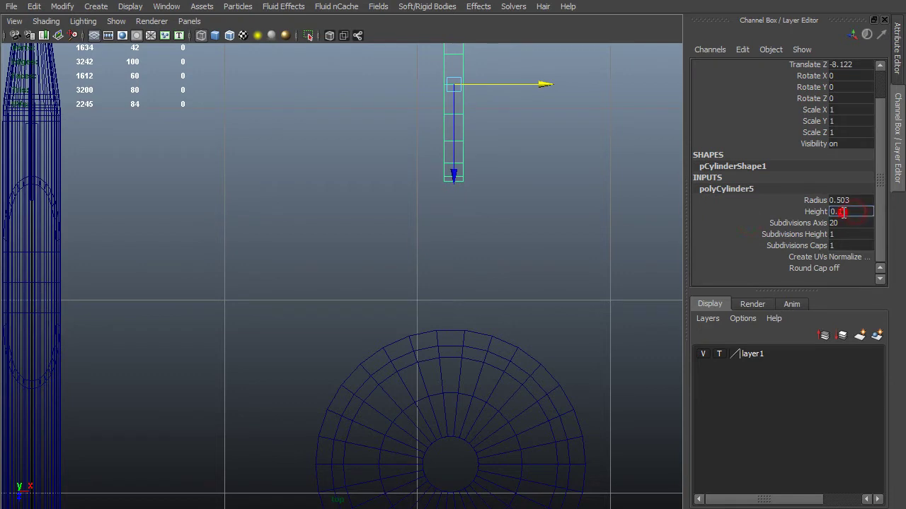
pyautogui.write('0.2')
pyautogui.press('Return')
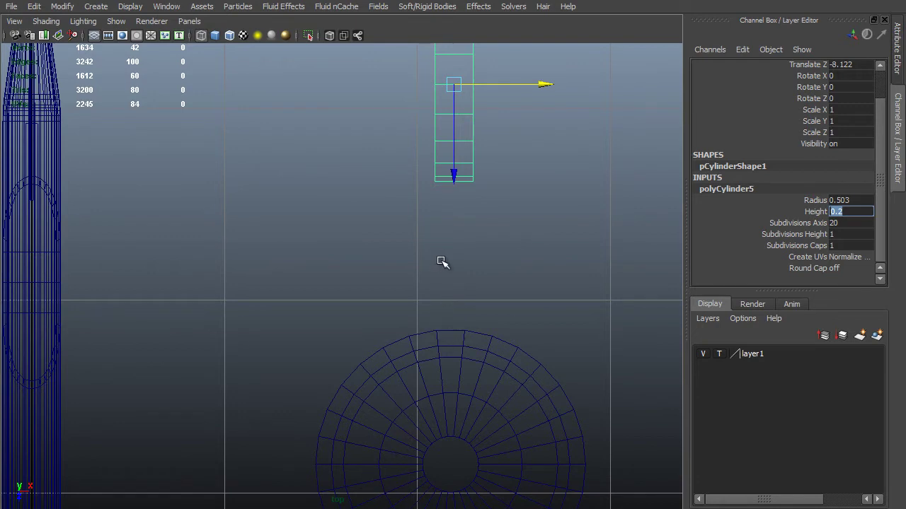
pyautogui.rightClick(445, 228)
pyautogui.click(850, 223)
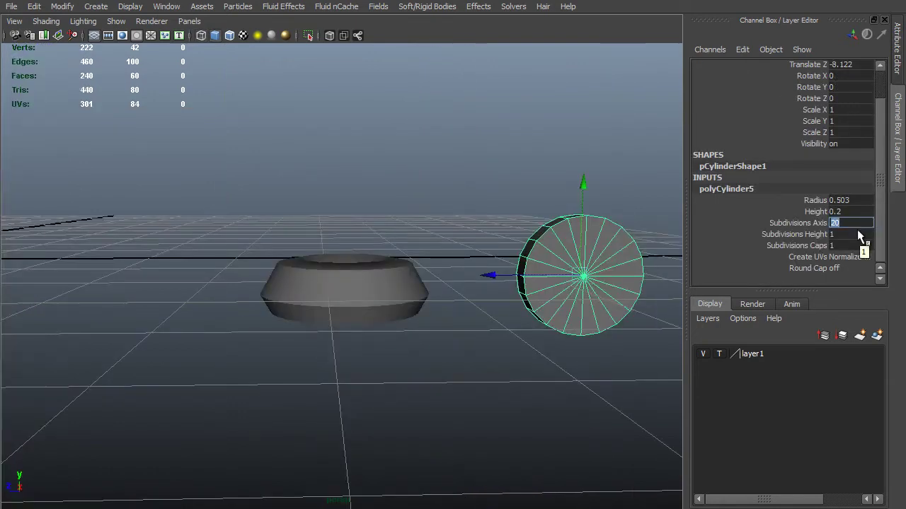
pyautogui.write('0')
pyautogui.press('Return')
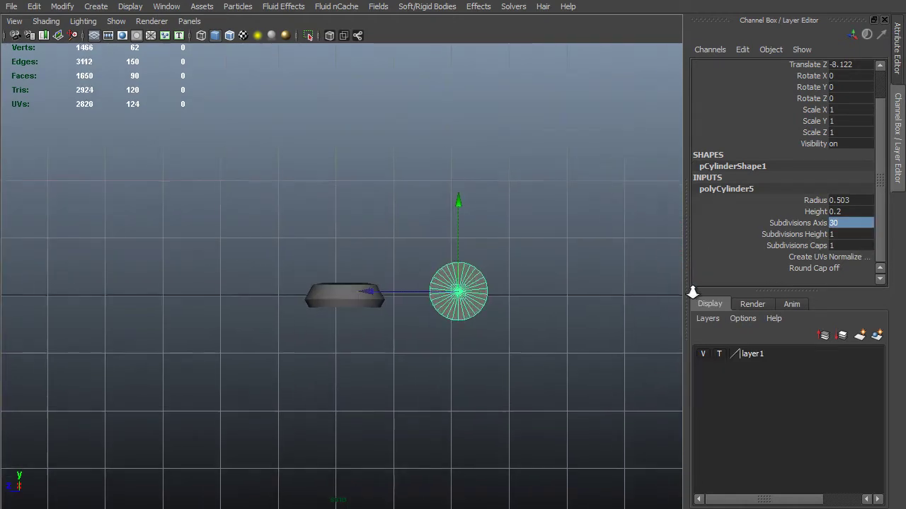
# Step: Delete all faces in the lower half of the cylinder, including the leftover rim faces, so only the upper half-disc stays
pyautogui.scroll(2, 580, 313)
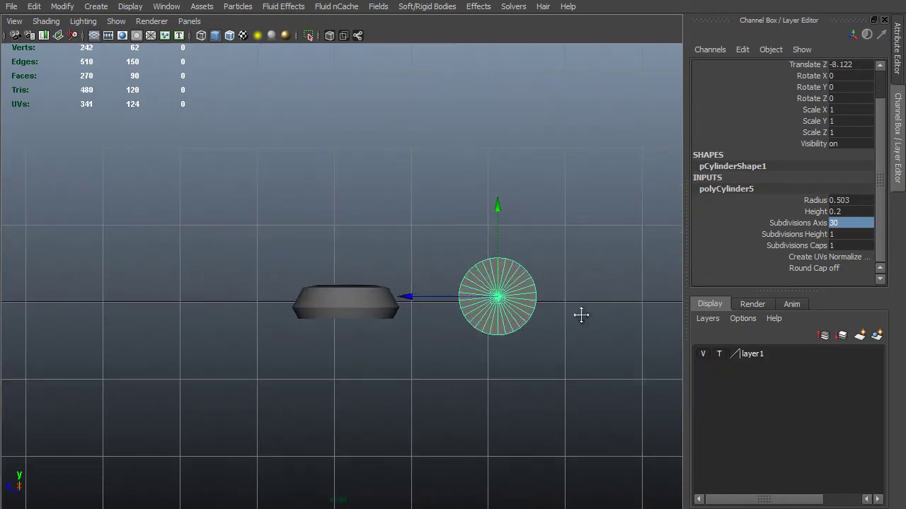
pyautogui.keyDown('alt'); pyautogui.moveTo(580, 313); pyautogui.dragTo(507, 348, button='middle'); pyautogui.keyUp('alt')
pyautogui.scroll(5, 521, 318)
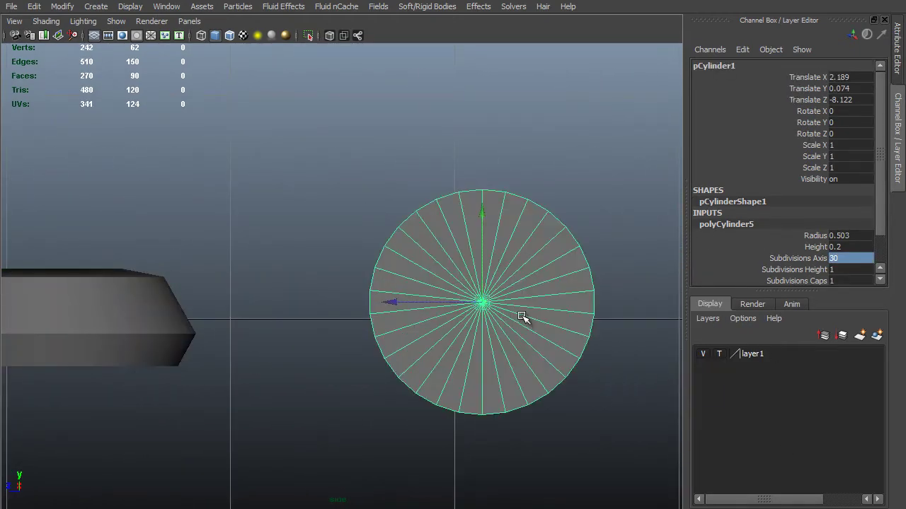
pyautogui.press('F11')
pyautogui.moveTo(614, 309); pyautogui.dragTo(409, 429)
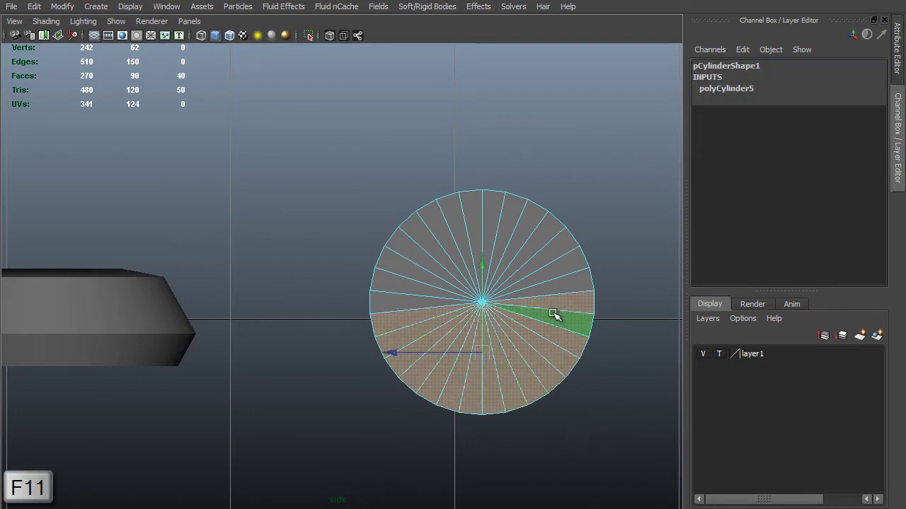
pyautogui.press('Delete')
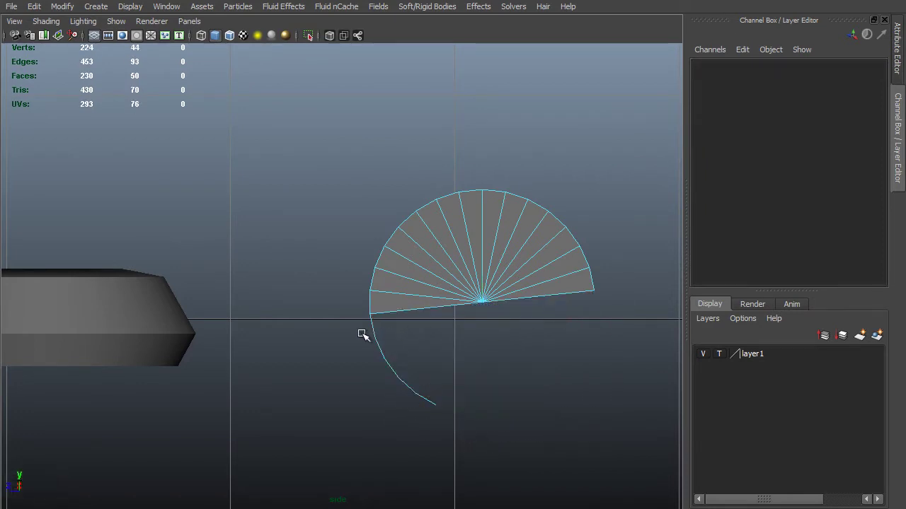
pyautogui.moveTo(356, 328); pyautogui.dragTo(514, 422)
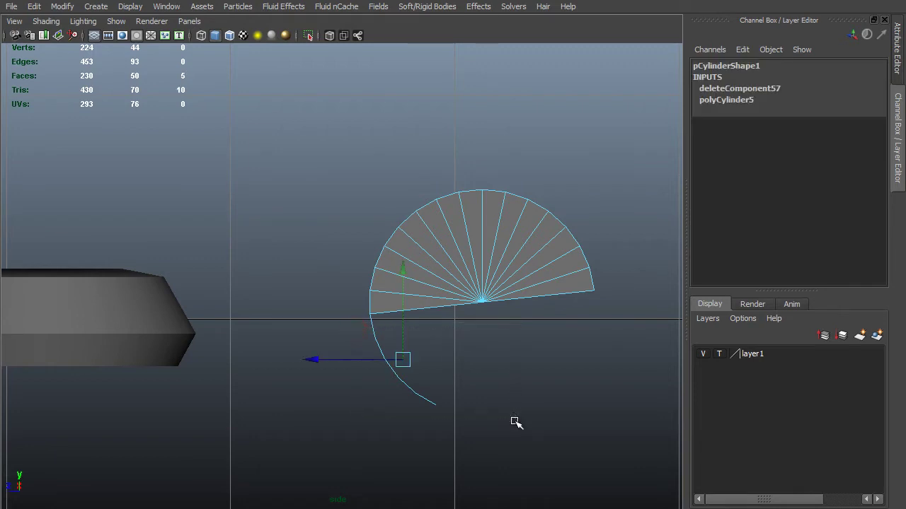
pyautogui.press('Delete')
# Step: Move the half-cylinder up and toward the ring, to about 1.066 in Y and -7.52 in Z
pyautogui.moveTo(506, 376); pyautogui.dragTo(502, 310, button='middle')
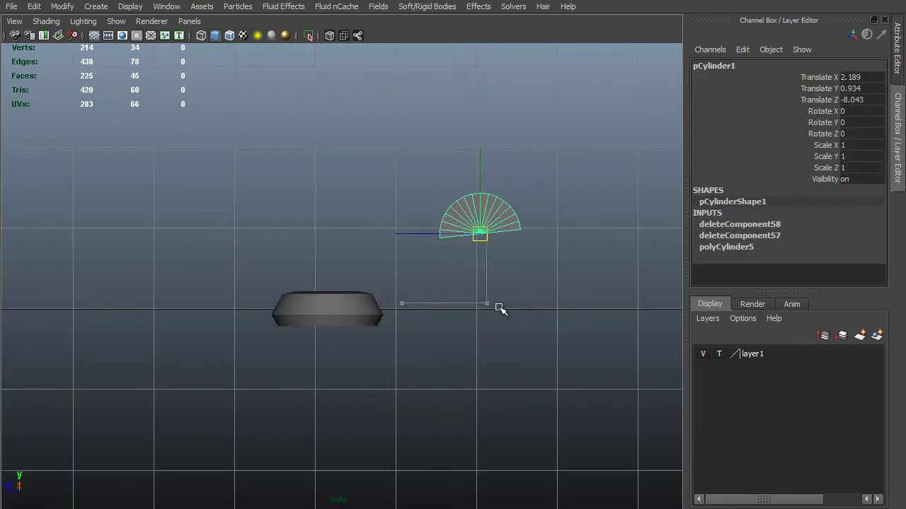
pyautogui.keyDown('alt'); pyautogui.moveTo(502, 407); pyautogui.dragTo(575, 417, button='right'); pyautogui.keyUp('alt')
pyautogui.moveTo(567, 384); pyautogui.dragTo(515, 373, button='middle')
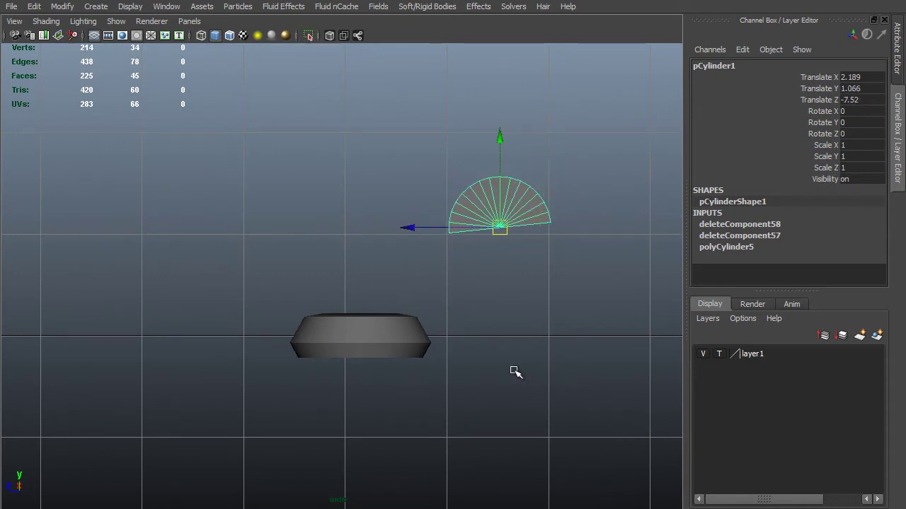
# Step: Rotate the half-cylinder to -45 on the X axis and nudge it to about 1.106 in Y and -7.553 in Z
pyautogui.press('e')
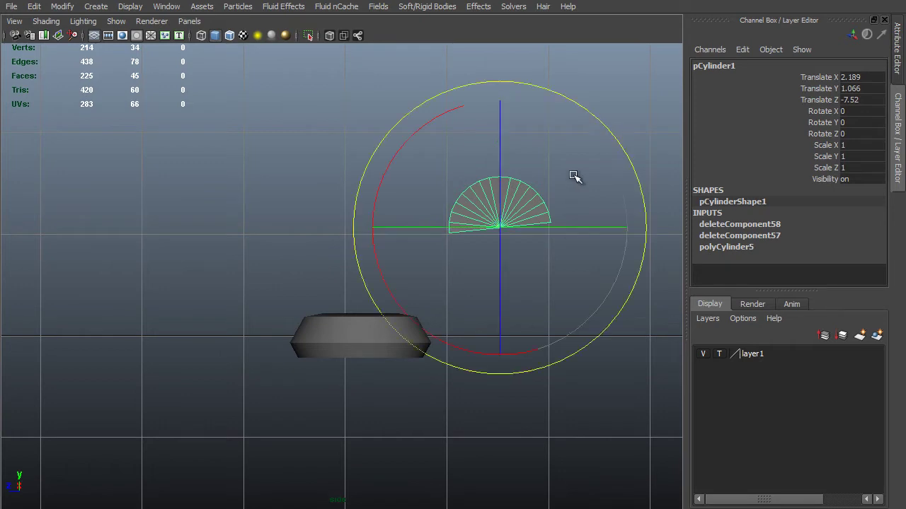
pyautogui.moveTo(436, 114); pyautogui.dragTo(187, 104)
pyautogui.click(857, 111)
pyautogui.write('-45')
pyautogui.press('Return')
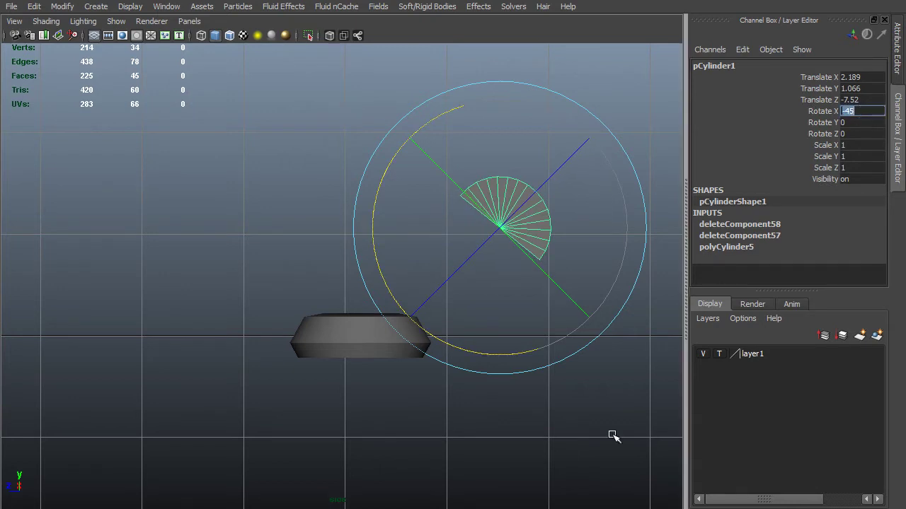
pyautogui.moveTo(445, 441)
pyautogui.keyDown('alt'); pyautogui.mouseDown(button='right')
pyautogui.moveTo(445, 418)
pyautogui.moveTo(456, 428)
pyautogui.mouseUp(button='right'); pyautogui.keyUp('alt')
pyautogui.keyDown('alt'); pyautogui.moveTo(456, 427); pyautogui.dragTo(476, 432, button='middle'); pyautogui.keyUp('alt')
pyautogui.press('w')
# Step: Extrude the six open border edges on the half-cylinder's cut side and switch the extrusion manipulator to world axes
pyautogui.press('space')
pyautogui.press('space')
pyautogui.keyDown('alt'); pyautogui.moveTo(350, 386); pyautogui.dragTo(559, 388, button='right'); pyautogui.keyUp('alt')
pyautogui.keyDown('alt'); pyautogui.moveTo(560, 388); pyautogui.dragTo(497, 367); pyautogui.keyUp('alt')
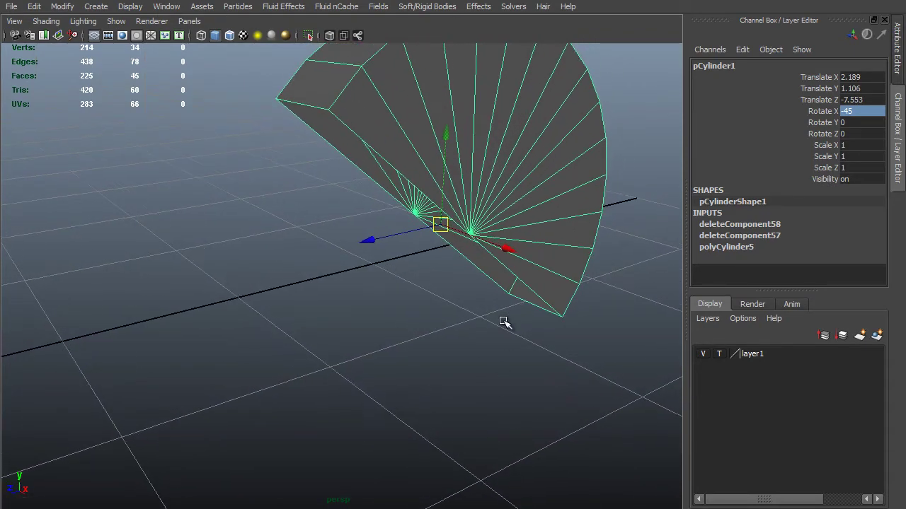
pyautogui.press('F10')
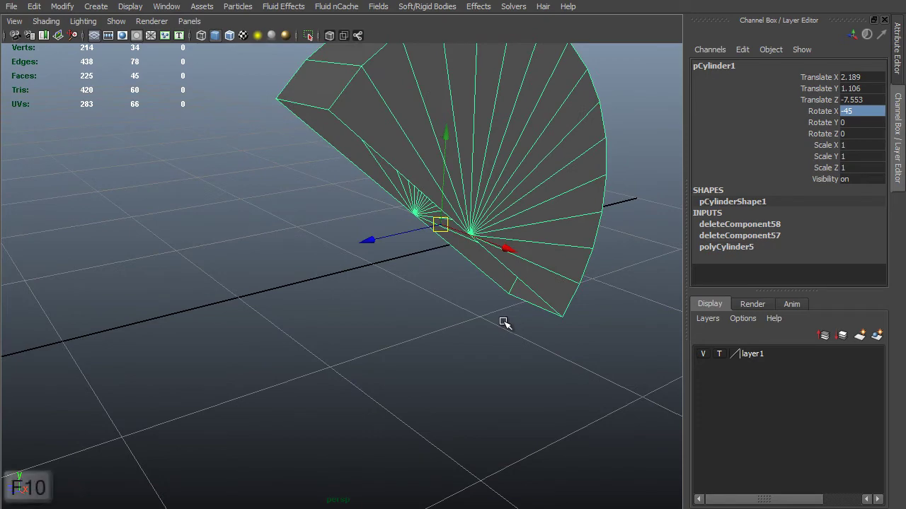
pyautogui.keyDown('alt'); pyautogui.moveTo(445, 305); pyautogui.dragTo(363, 263, button='right'); pyautogui.keyUp('alt')
pyautogui.keyDown('shift'); pyautogui.moveTo(413, 303); pyautogui.dragTo(397, 375, button='right'); pyautogui.keyUp('shift')
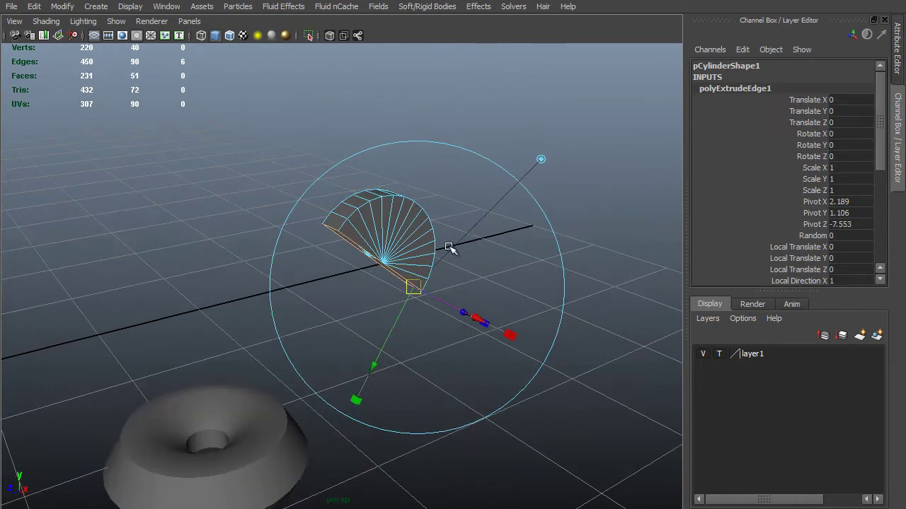
pyautogui.keyDown('alt'); pyautogui.moveTo(406, 271); pyautogui.dragTo(389, 222); pyautogui.keyUp('alt')
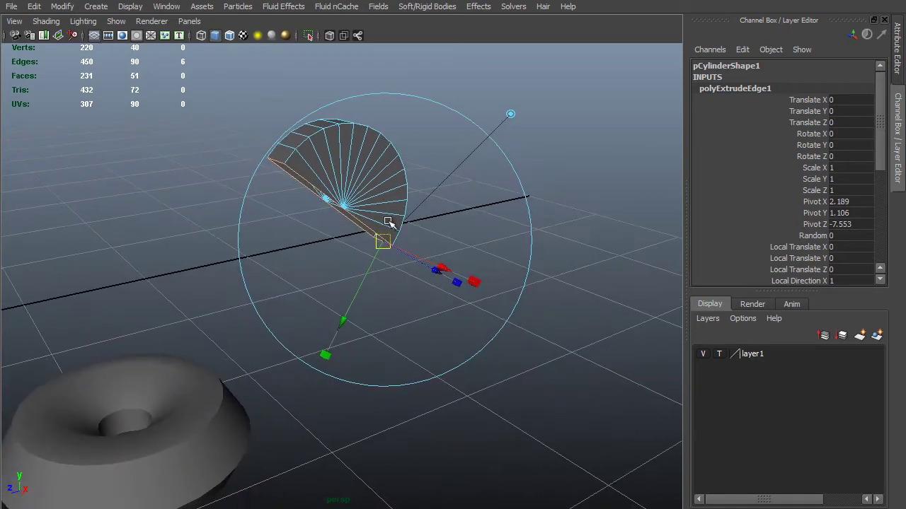
pyautogui.click(511, 113)
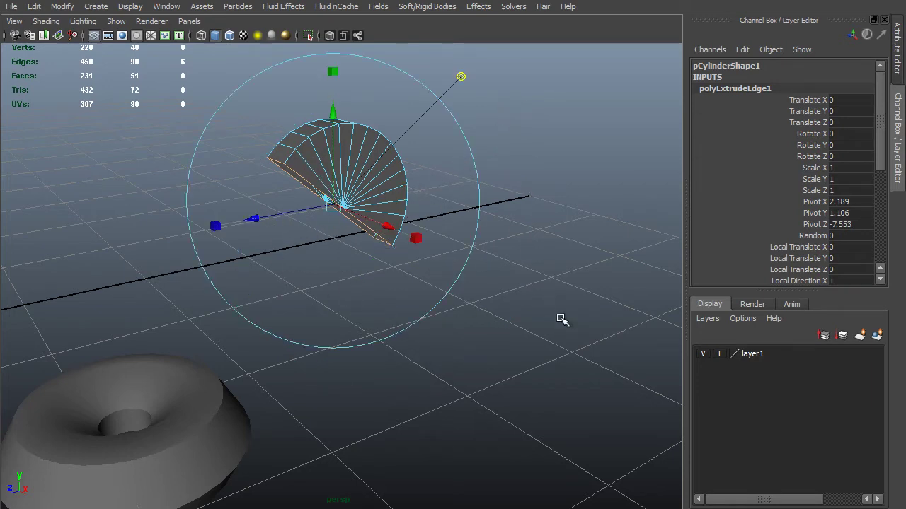
# Step: Move the extruded edges down and toward the ring's outer slope, about -0.999 in Y and 0.75 in Z
pyautogui.press('space')
pyautogui.moveTo(344, 206); pyautogui.dragTo(405, 206)
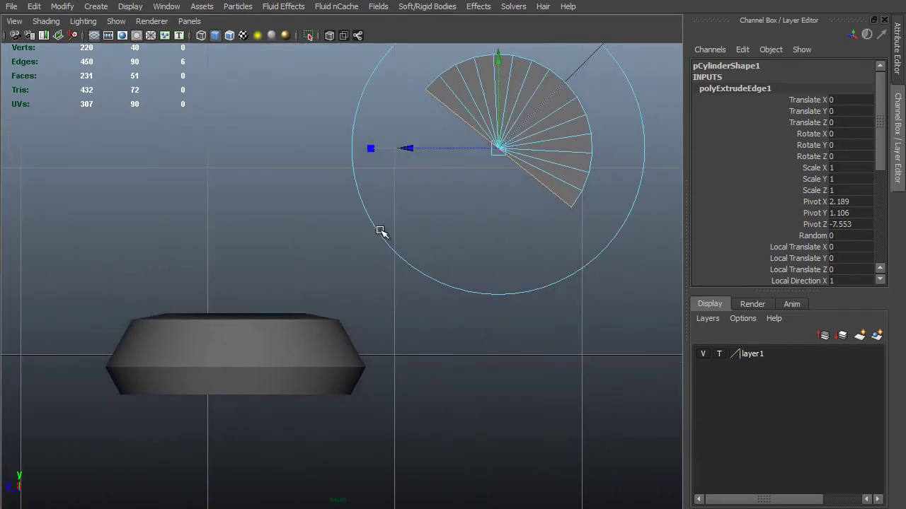
pyautogui.keyDown('alt'); pyautogui.moveTo(380, 231); pyautogui.dragTo(412, 263, button='right'); pyautogui.keyUp('alt')
pyautogui.press('4')
pyautogui.moveTo(292, 180); pyautogui.dragTo(352, 398, button='middle')
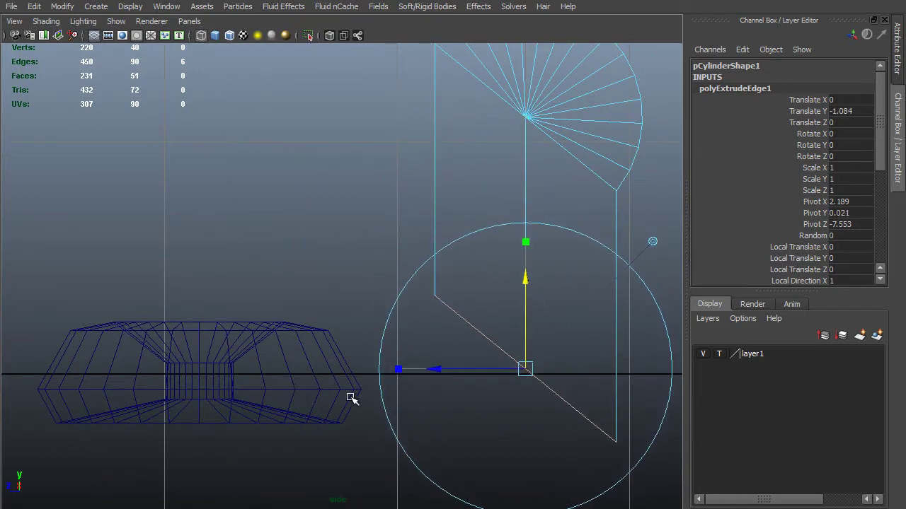
pyautogui.click(451, 371)
pyautogui.moveTo(474, 428); pyautogui.dragTo(323, 412, button='middle')
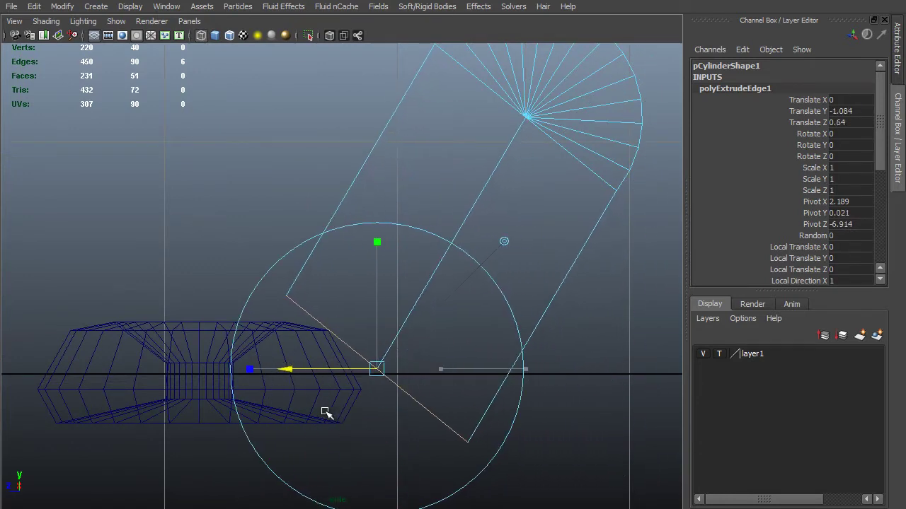
pyautogui.scroll(2, 340, 256)
pyautogui.keyDown('alt'); pyautogui.moveTo(509, 244); pyautogui.dragTo(531, 160, button='middle'); pyautogui.keyUp('alt')
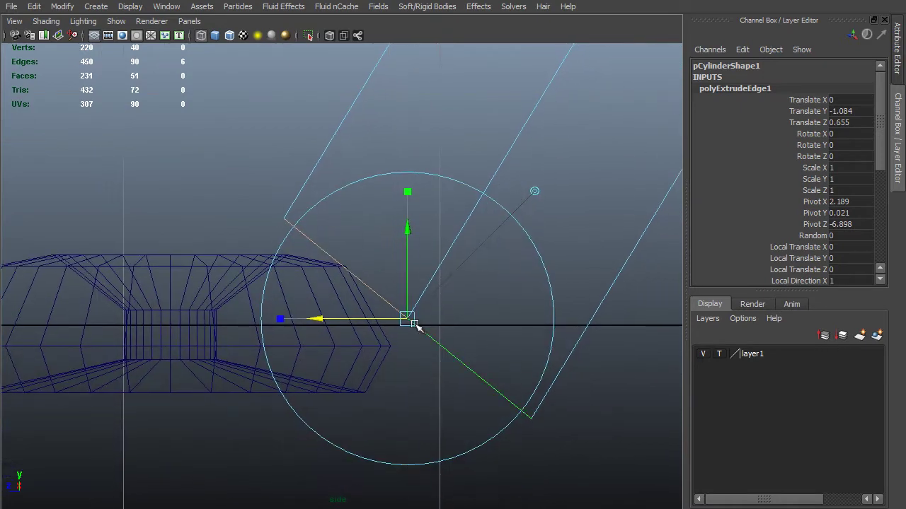
pyautogui.moveTo(422, 378); pyautogui.dragTo(387, 333, button='middle')
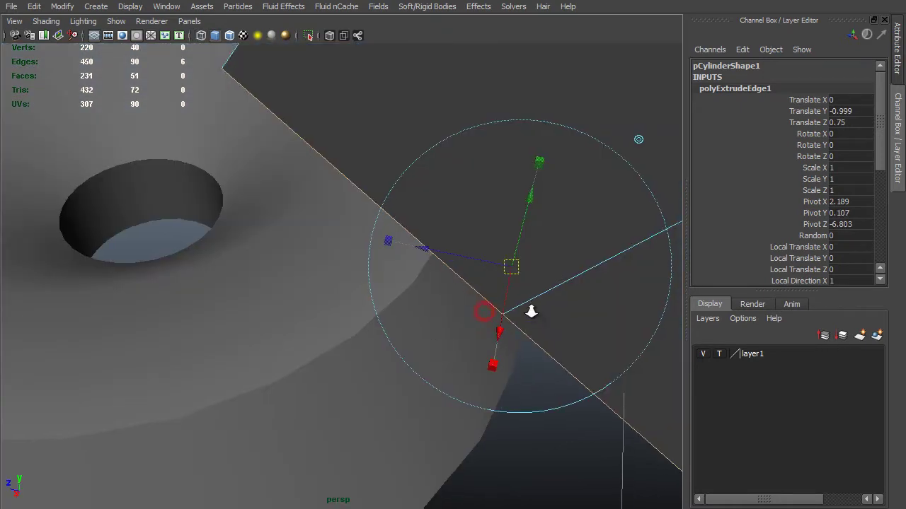
# Step: Delete the face on the ring's upper outer slope directly beneath the extruded arm
pyautogui.keyDown('alt'); pyautogui.moveTo(531, 311); pyautogui.dragTo(348, 294); pyautogui.keyUp('alt')
pyautogui.keyDown('alt'); pyautogui.moveTo(378, 184); pyautogui.dragTo(485, 261, button='right'); pyautogui.keyUp('alt')
pyautogui.keyDown('alt'); pyautogui.moveTo(486, 261); pyautogui.dragTo(541, 316); pyautogui.keyUp('alt')
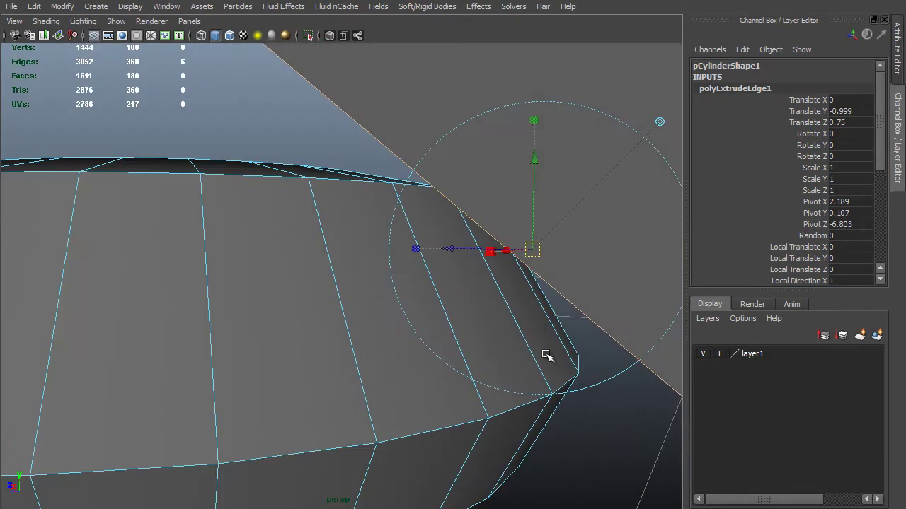
pyautogui.press('F11')
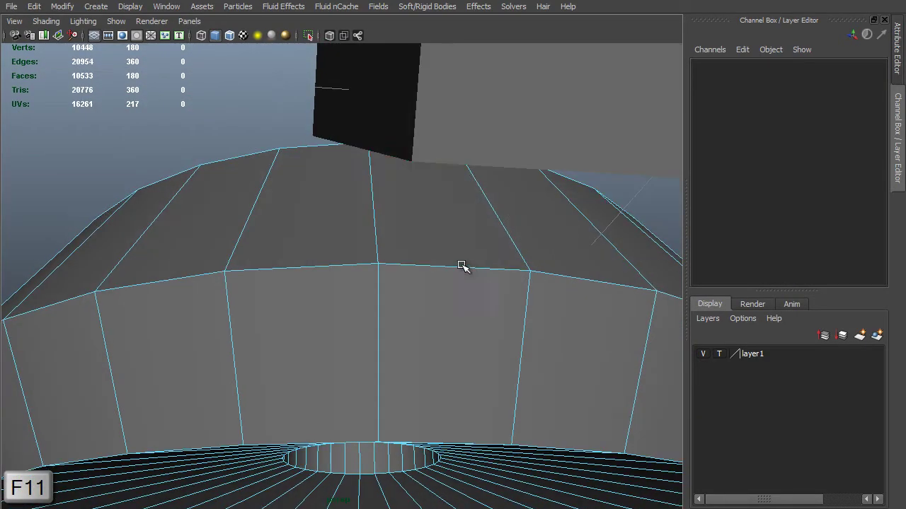
pyautogui.click(440, 237)
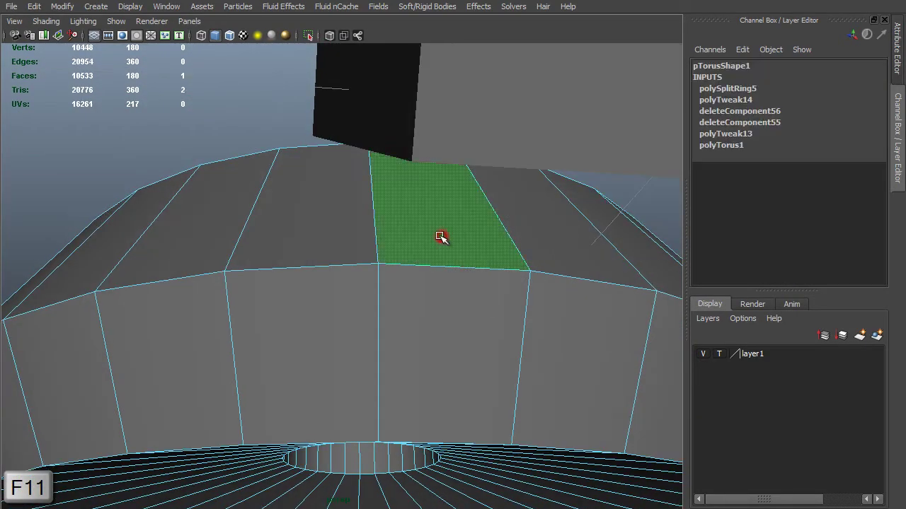
pyautogui.press('Delete')
# Step: Snap the corner vertices of the arm's extruded end onto the matching corners of the opening in the ring
pyautogui.keyDown('alt'); pyautogui.moveTo(435, 196); pyautogui.dragTo(380, 126); pyautogui.keyUp('alt')
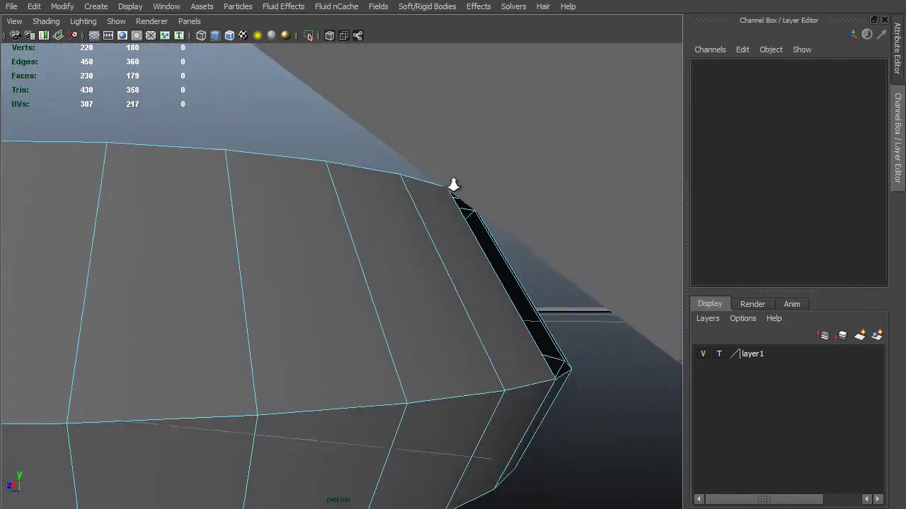
pyautogui.keyDown('alt'); pyautogui.moveTo(455, 186); pyautogui.dragTo(522, 402); pyautogui.keyUp('alt')
pyautogui.press('F9')
pyautogui.press('v')
pyautogui.middleClick(358, 295)
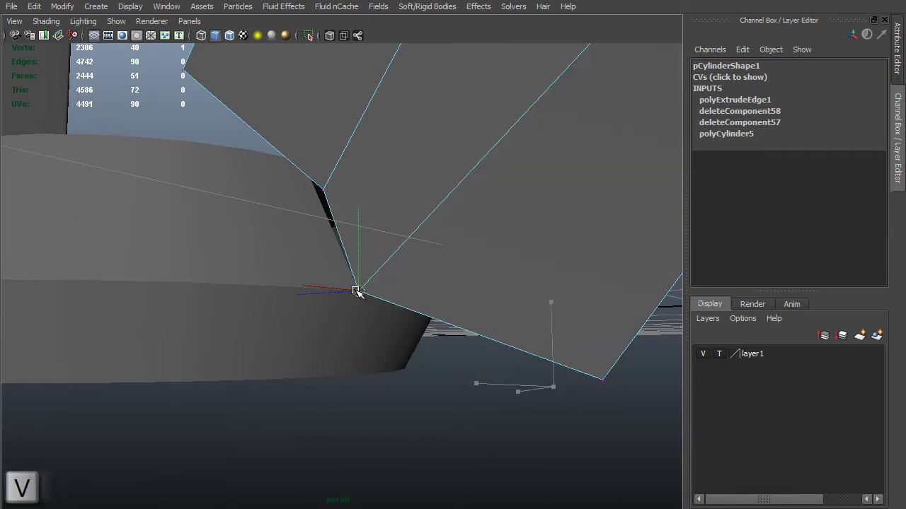
pyautogui.keyDown('alt'); pyautogui.moveTo(576, 368); pyautogui.dragTo(309, 364); pyautogui.keyUp('alt')
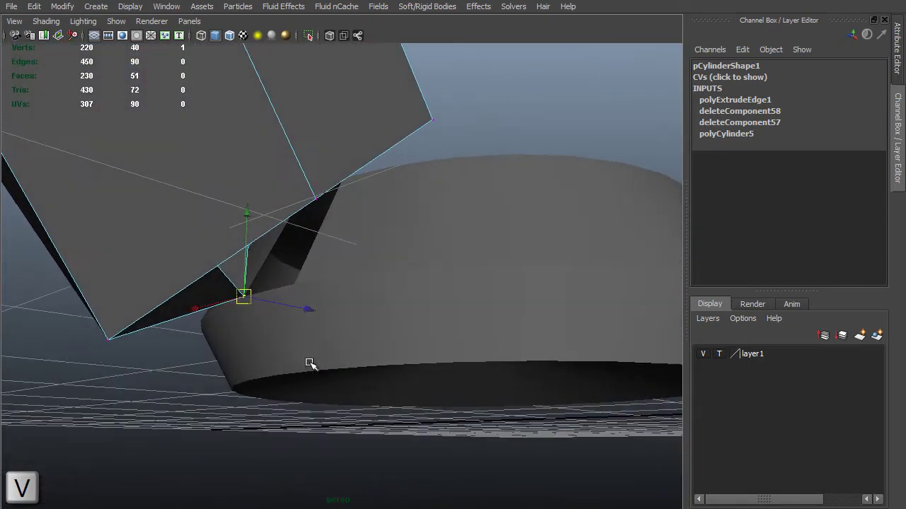
pyautogui.middleClick(108, 339)
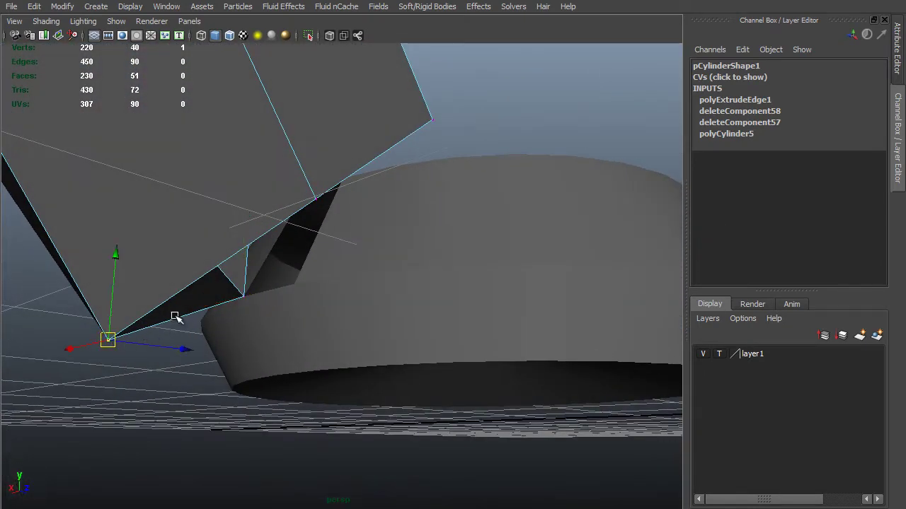
pyautogui.middleClick(286, 286)
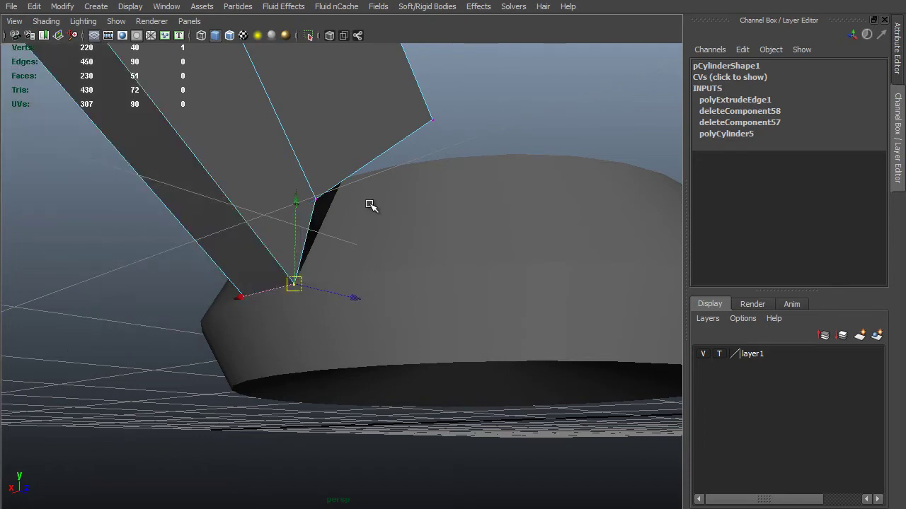
# Step: Align the two middle vertices of the arm's extruded end along X with the upper corners of the ring's opening
pyautogui.moveTo(372, 204)
pyautogui.keyDown('alt'); pyautogui.mouseDown()
pyautogui.moveTo(316, 257)
pyautogui.moveTo(458, 275)
pyautogui.moveTo(458, 267)
pyautogui.moveTo(470, 301)
pyautogui.moveTo(322, 315)
pyautogui.mouseUp(); pyautogui.keyUp('alt')
pyautogui.press('4')
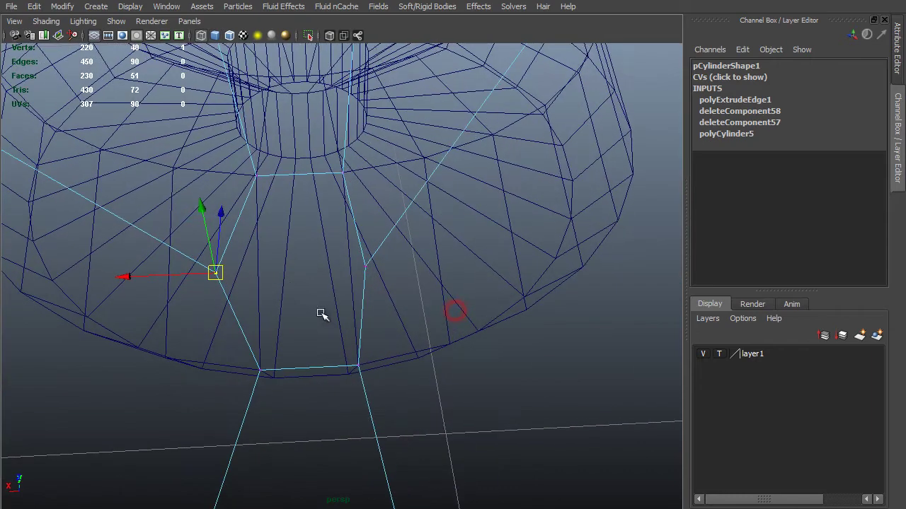
pyautogui.moveTo(179, 275); pyautogui.dragTo(172, 274)
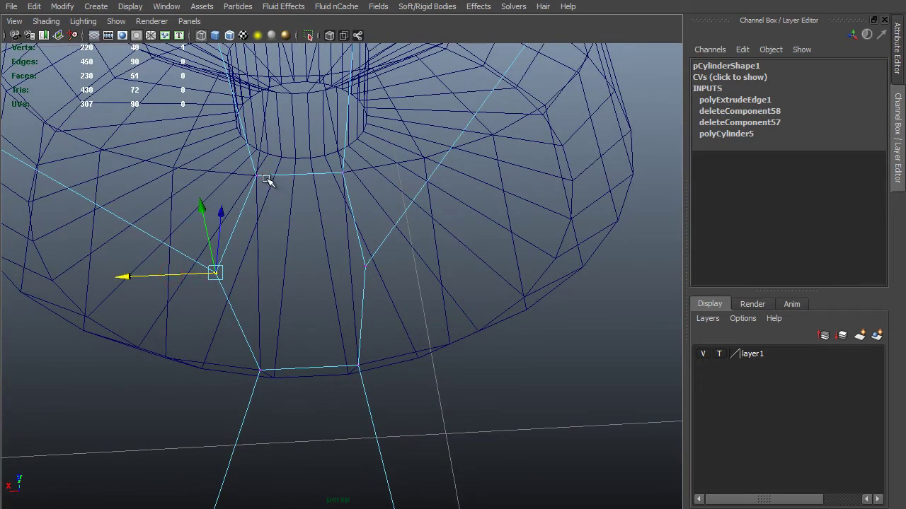
pyautogui.press('v')
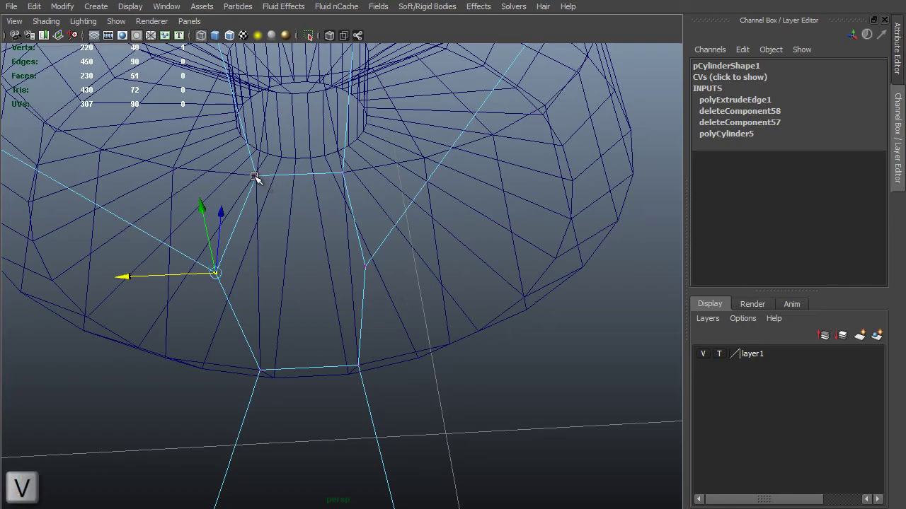
pyautogui.moveTo(257, 177); pyautogui.dragTo(258, 178, button='middle')
pyautogui.click(365, 265)
pyautogui.moveTo(364, 265); pyautogui.dragTo(339, 201, button='middle')
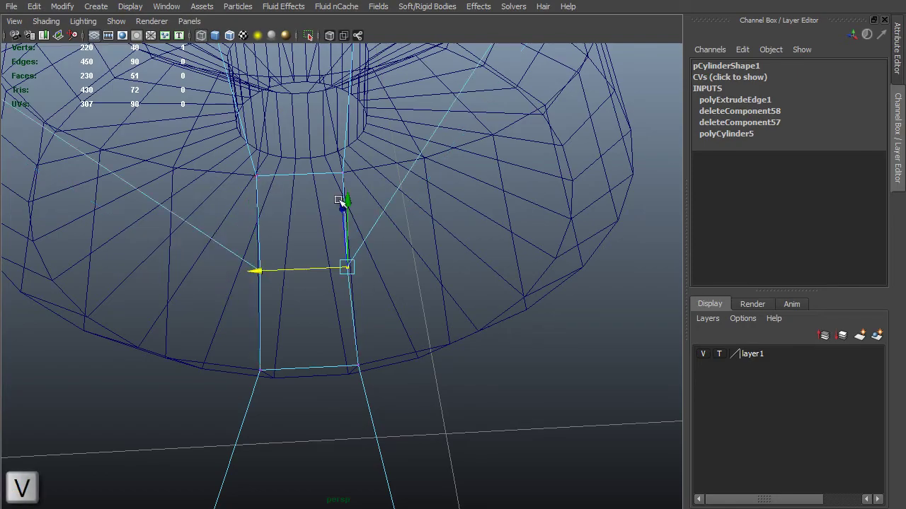
# Step: Snap the two middle vertices of the arm's extruded end onto the sloped side edges of the ring's opening
pyautogui.moveTo(279, 191)
pyautogui.keyDown('alt'); pyautogui.mouseDown()
pyautogui.moveTo(377, 162)
pyautogui.moveTo(436, 168)
pyautogui.moveTo(457, 219)
pyautogui.moveTo(414, 223)
pyautogui.moveTo(446, 219)
pyautogui.moveTo(465, 172)
pyautogui.moveTo(469, 191)
pyautogui.mouseUp(); pyautogui.keyUp('alt')
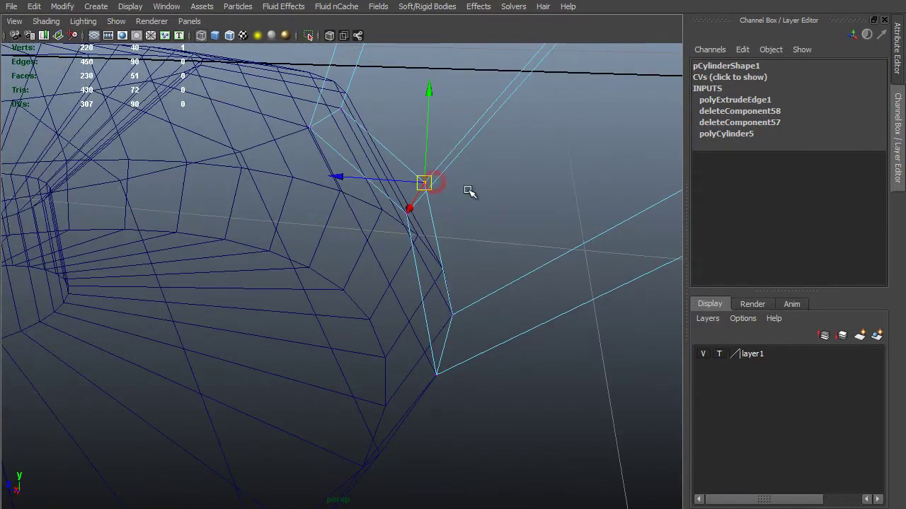
pyautogui.click(396, 179)
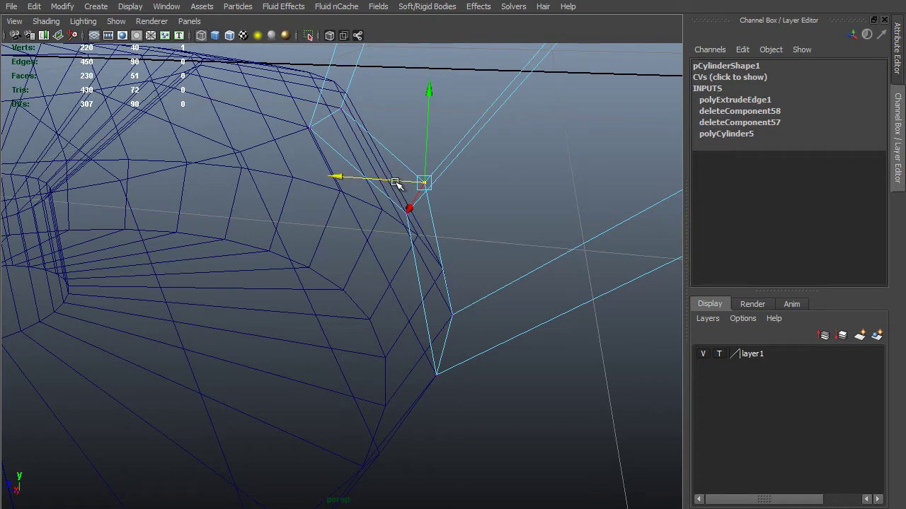
pyautogui.keyDown('alt'); pyautogui.moveTo(377, 258); pyautogui.dragTo(287, 121); pyautogui.keyUp('alt')
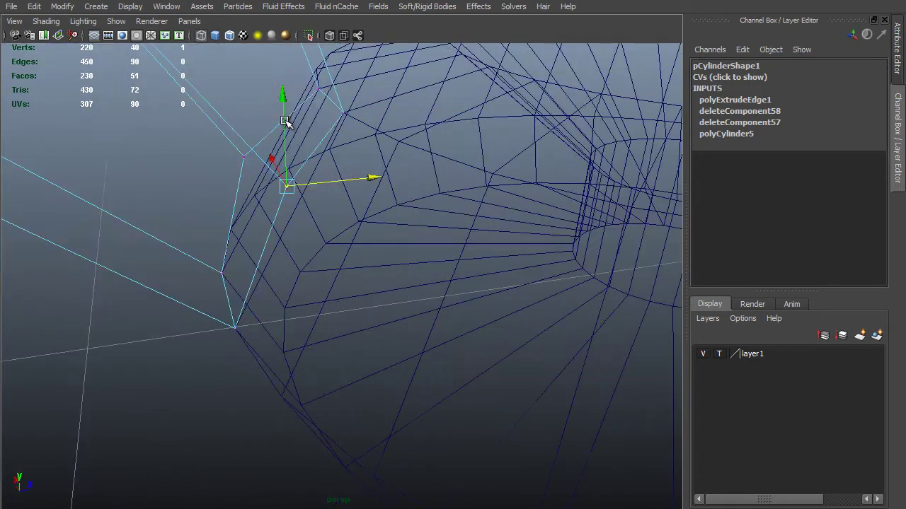
pyautogui.click(286, 118)
pyautogui.press('c')
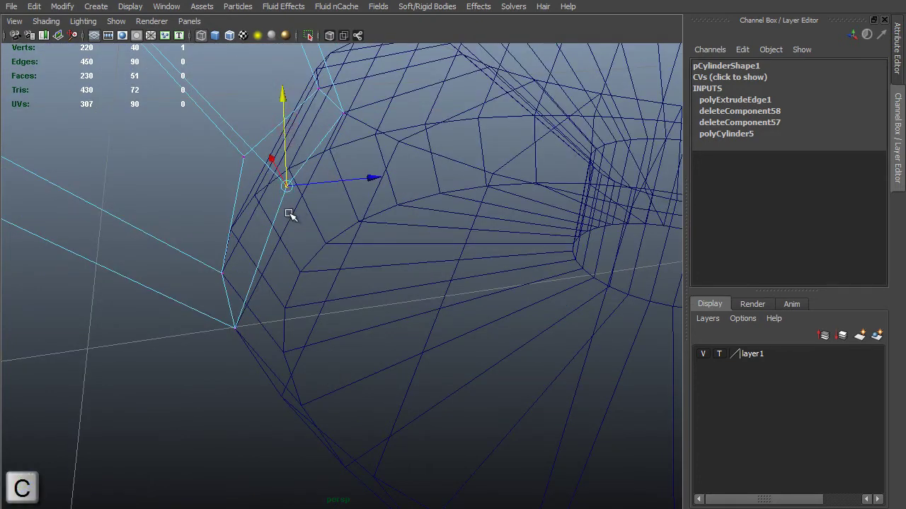
pyautogui.moveTo(289, 214); pyautogui.dragTo(289, 212, button='middle')
pyautogui.keyDown('alt'); pyautogui.moveTo(368, 332); pyautogui.dragTo(413, 348, button='right'); pyautogui.keyUp('alt')
pyautogui.keyDown('alt'); pyautogui.moveTo(413, 347); pyautogui.dragTo(432, 352, button='right'); pyautogui.keyUp('alt')
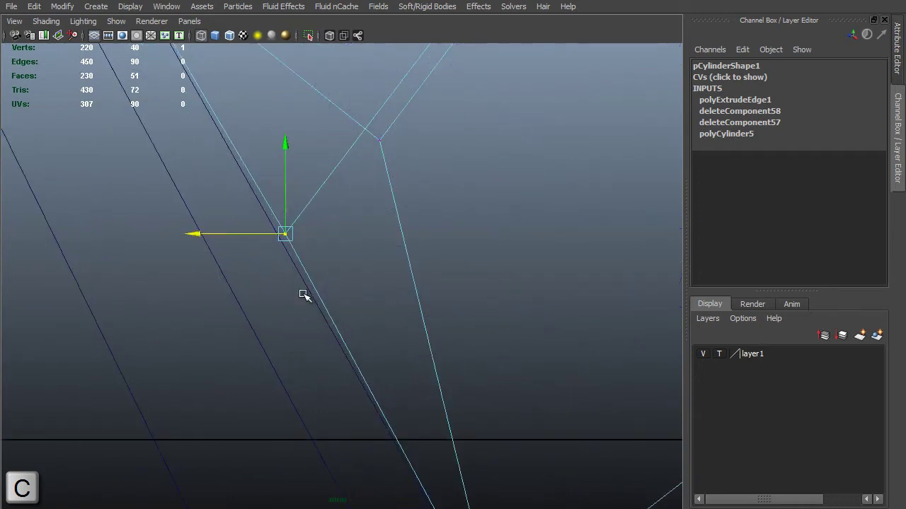
pyautogui.moveTo(304, 296); pyautogui.dragTo(296, 292, button='middle')
pyautogui.moveTo(408, 105); pyautogui.dragTo(354, 164)
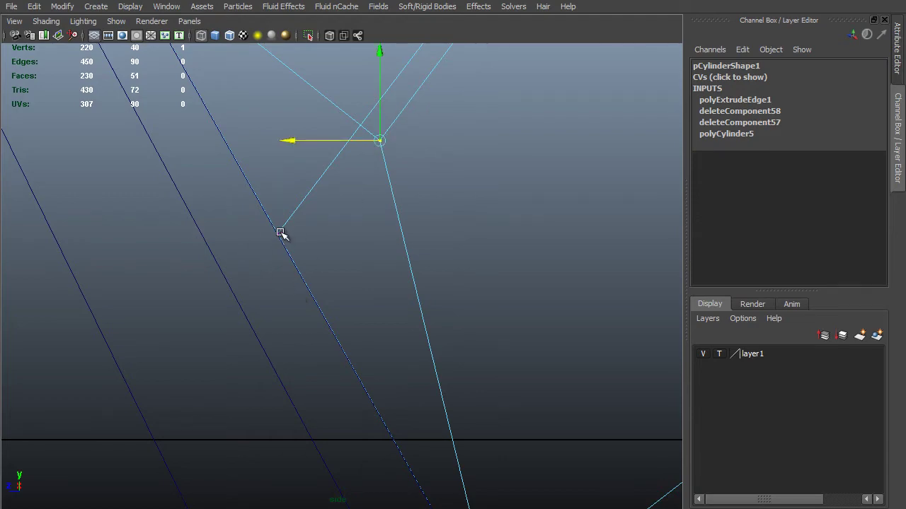
pyautogui.moveTo(275, 235); pyautogui.dragTo(275, 236, button='middle')
# Step: Select the vertices of the arm's rounded end in the side view, scale them down slightly and bring them closer to the ring
pyautogui.press('5')
pyautogui.moveTo(564, 305)
pyautogui.keyDown('alt'); pyautogui.mouseDown(button='right')
pyautogui.moveTo(405, 259)
pyautogui.moveTo(467, 361)
pyautogui.mouseUp(button='right'); pyautogui.keyUp('alt')
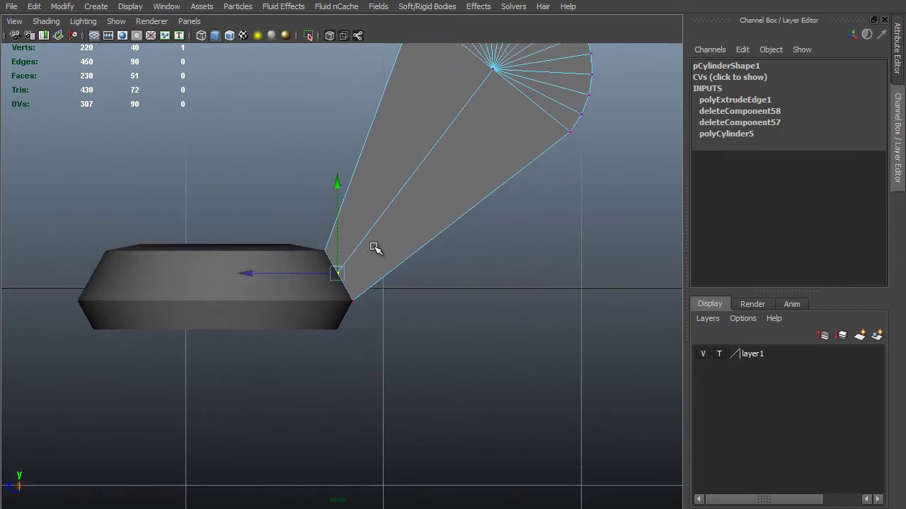
pyautogui.keyDown('alt'); pyautogui.moveTo(375, 247); pyautogui.dragTo(307, 121, button='right'); pyautogui.keyUp('alt')
pyautogui.moveTo(302, 121); pyautogui.dragTo(579, 309)
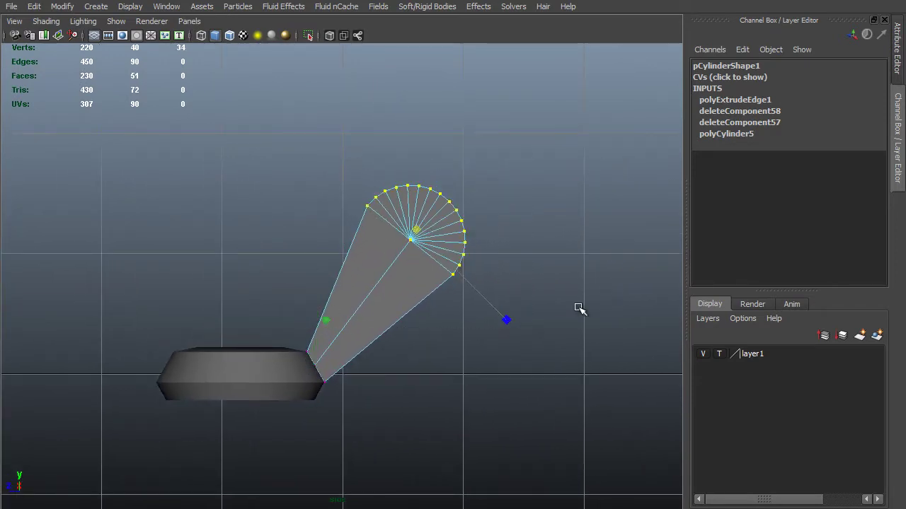
pyautogui.moveTo(579, 309); pyautogui.dragTo(578, 309, button='middle')
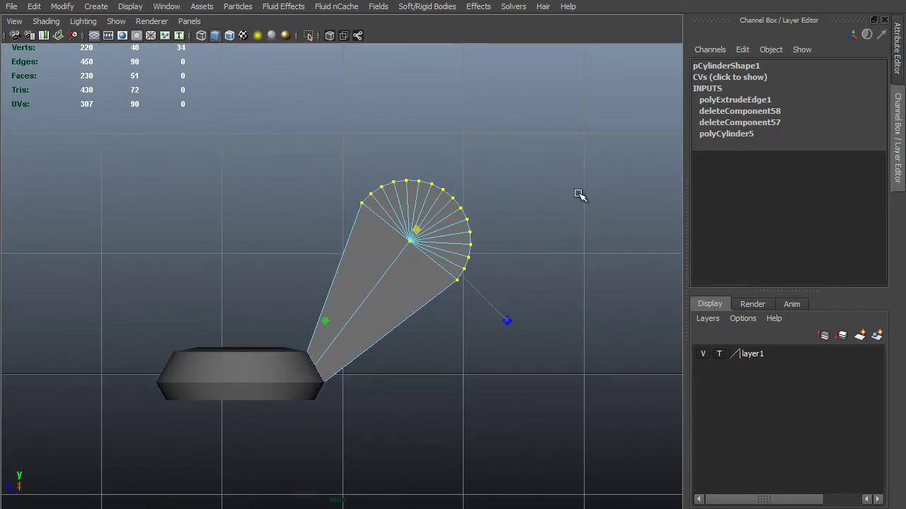
pyautogui.moveTo(579, 196); pyautogui.dragTo(556, 256, button='middle')
pyautogui.press('w')
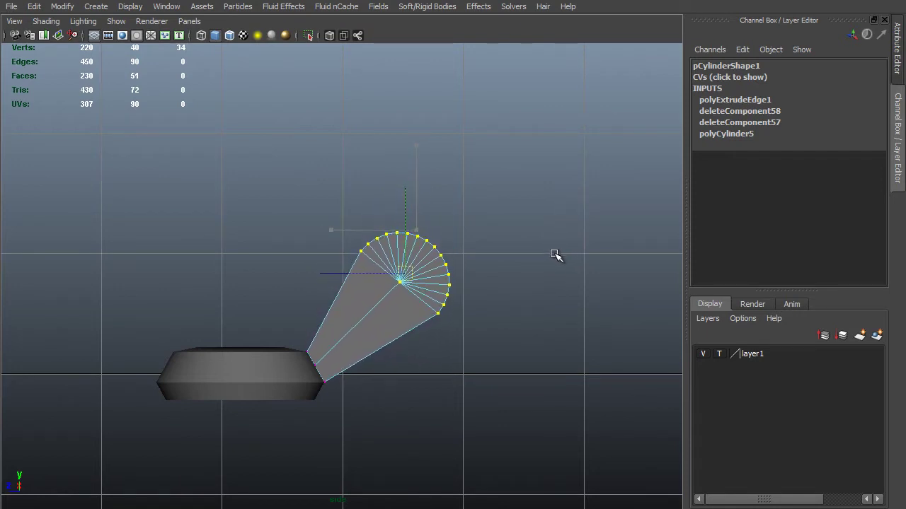
# Step: Rotate the arm's rounded end and reposition it in the side view to adjust the arm's tilt
pyautogui.keyDown('alt'); pyautogui.moveTo(460, 281); pyautogui.dragTo(509, 327, button='right'); pyautogui.keyUp('alt')
pyautogui.press('e')
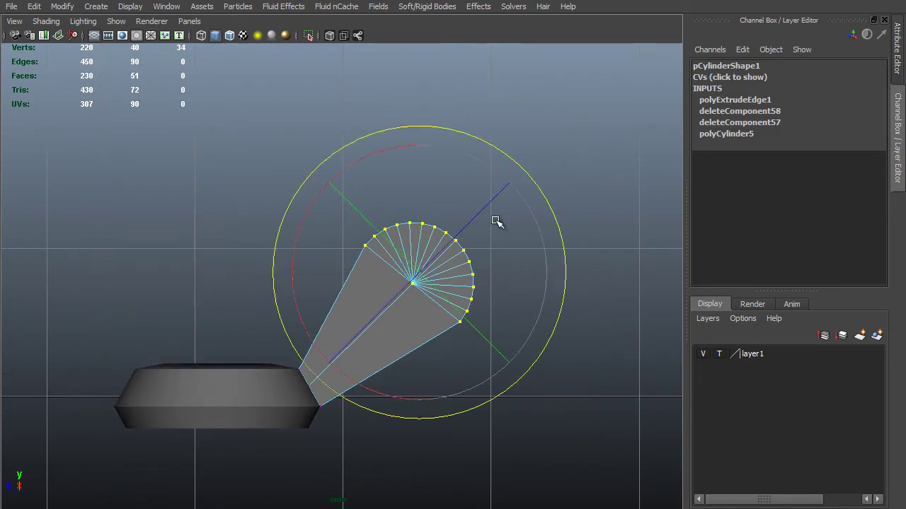
pyautogui.click(400, 149)
pyautogui.moveTo(283, 105); pyautogui.dragTo(292, 111, button='middle')
pyautogui.press('w')
pyautogui.moveTo(257, 170); pyautogui.dragTo(258, 190, button='middle')
# Step: Combine the ring and the arm into one mesh
pyautogui.press('space')
pyautogui.moveTo(336, 223); pyautogui.dragTo(339, 205)
pyautogui.keyDown('alt'); pyautogui.moveTo(343, 230); pyautogui.dragTo(432, 290); pyautogui.keyUp('alt')
pyautogui.keyDown('alt'); pyautogui.moveTo(432, 290); pyautogui.dragTo(519, 347, button='right'); pyautogui.keyUp('alt')
pyautogui.keyDown('alt'); pyautogui.moveTo(525, 344); pyautogui.dragTo(385, 312); pyautogui.keyUp('alt')
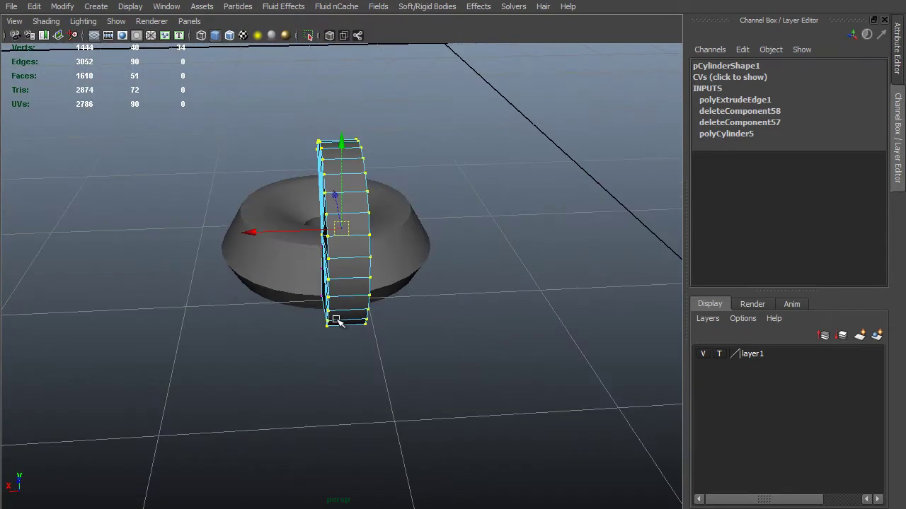
pyautogui.press('F8')
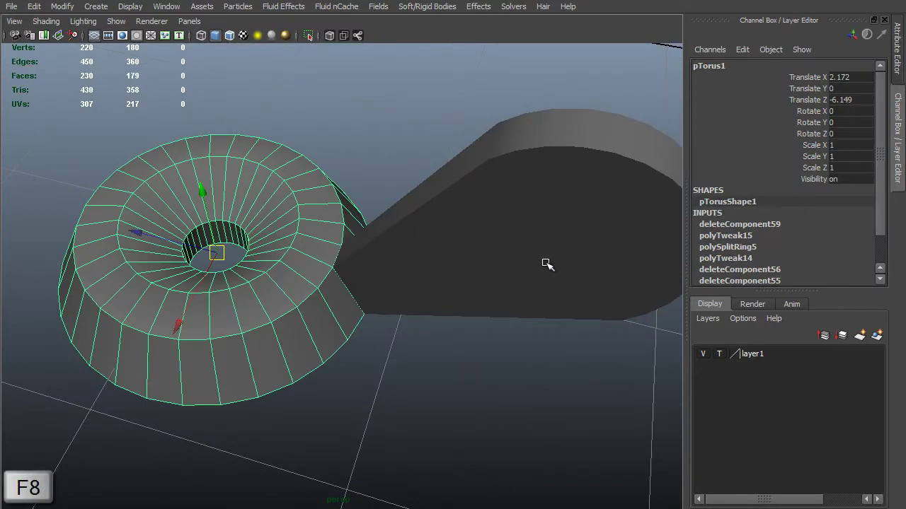
pyautogui.click(547, 264)
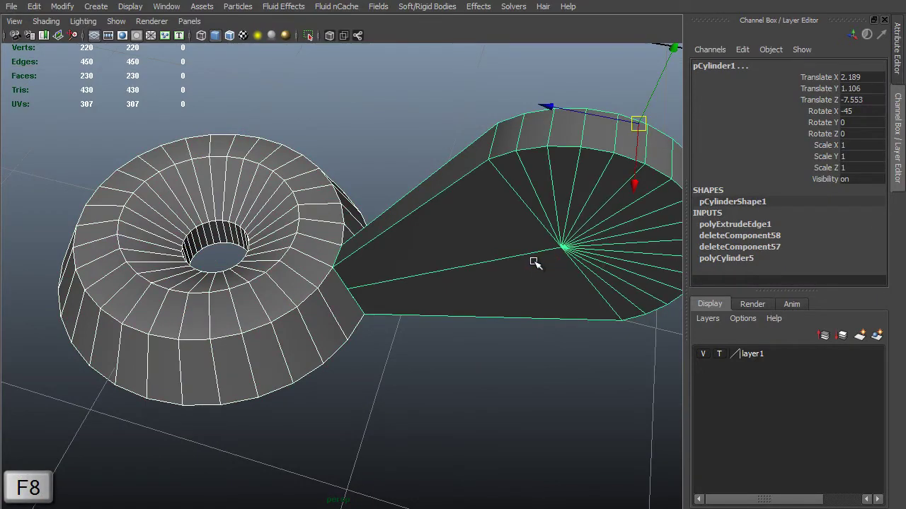
pyautogui.press('space')
pyautogui.click(209, 239)
pyautogui.click(260, 254)
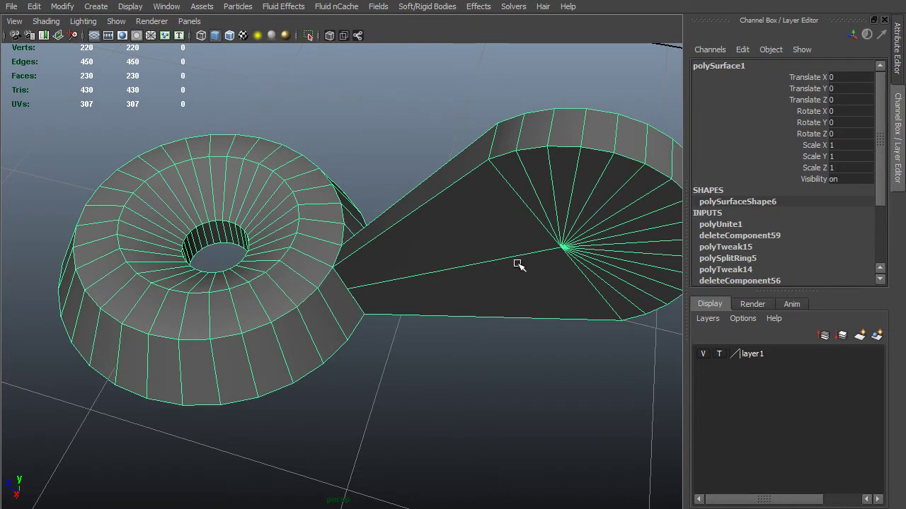
# Step: Merge the overlapping arm and ring vertices at each of the opening's four corners
pyautogui.scroll(5, 387, 303)
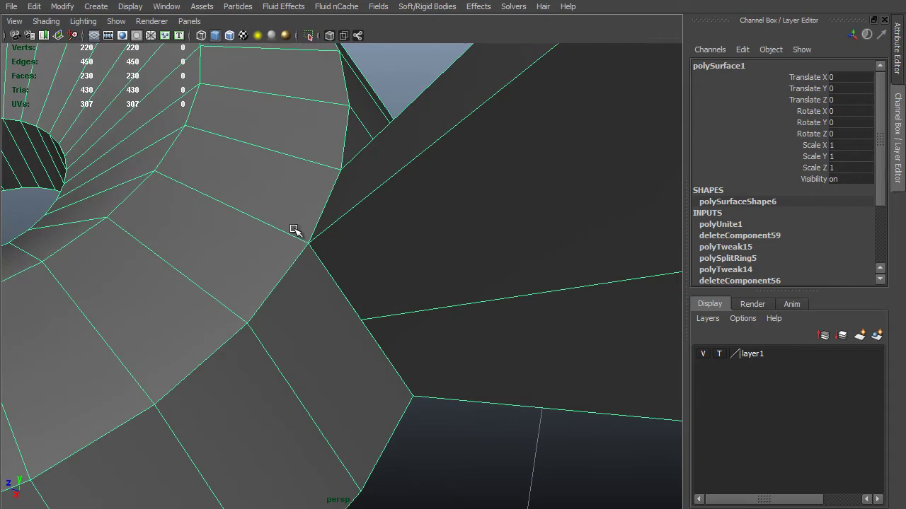
pyautogui.press('4')
pyautogui.press('F9')
pyautogui.click(311, 249)
pyautogui.keyDown('shift'); pyautogui.moveTo(318, 263); pyautogui.dragTo(317, 203, button='right'); pyautogui.keyUp('shift')
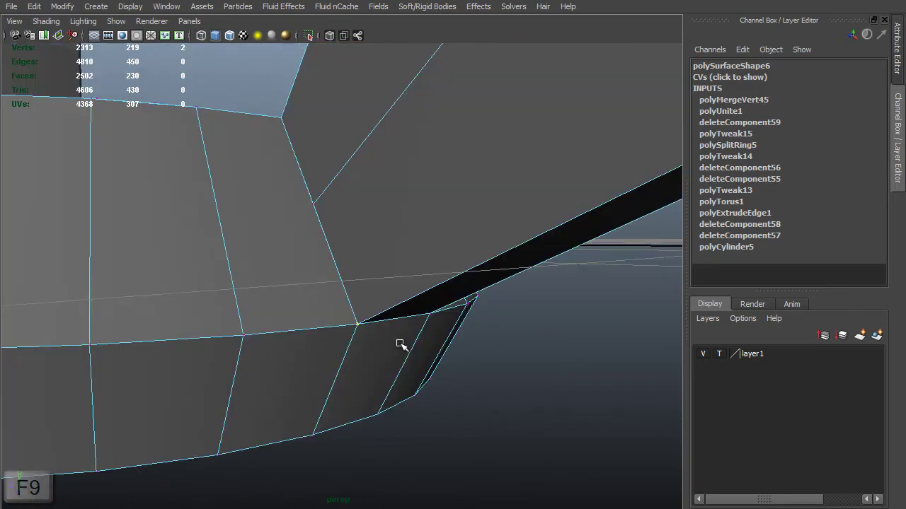
pyautogui.press('g')
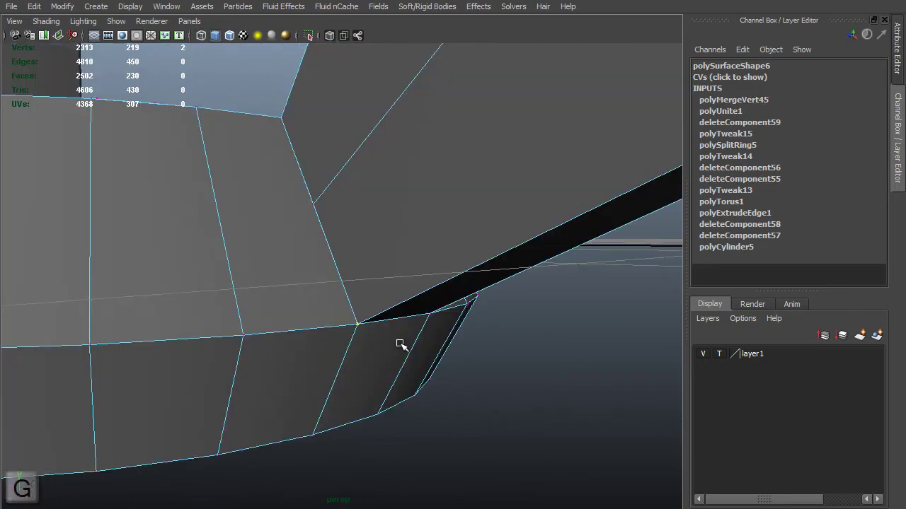
pyautogui.keyDown('alt'); pyautogui.moveTo(444, 342); pyautogui.dragTo(389, 343); pyautogui.keyUp('alt')
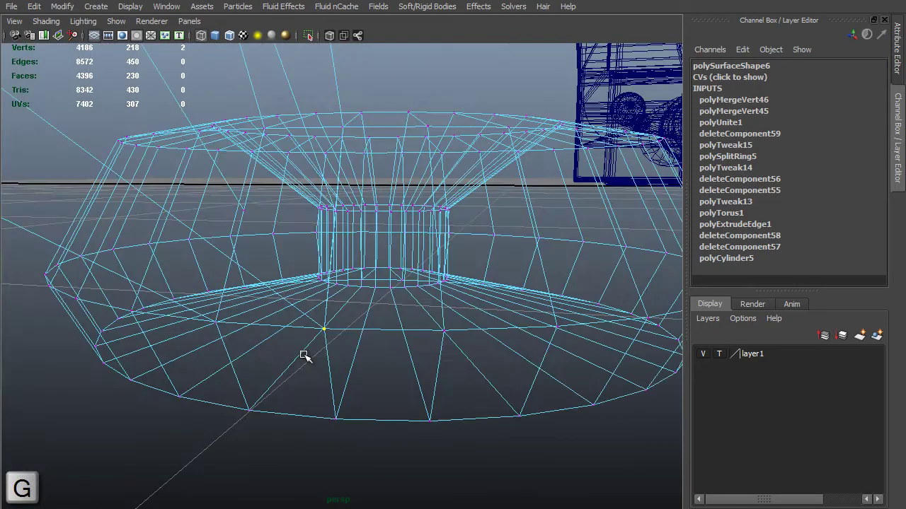
pyautogui.press('g')
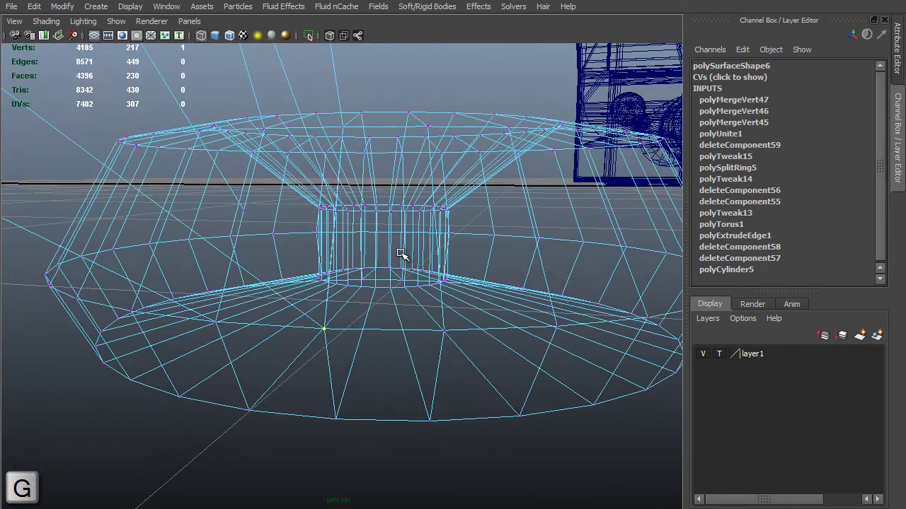
pyautogui.keyDown('alt'); pyautogui.moveTo(400, 255); pyautogui.dragTo(332, 215); pyautogui.keyUp('alt')
pyautogui.moveTo(363, 122); pyautogui.dragTo(317, 178)
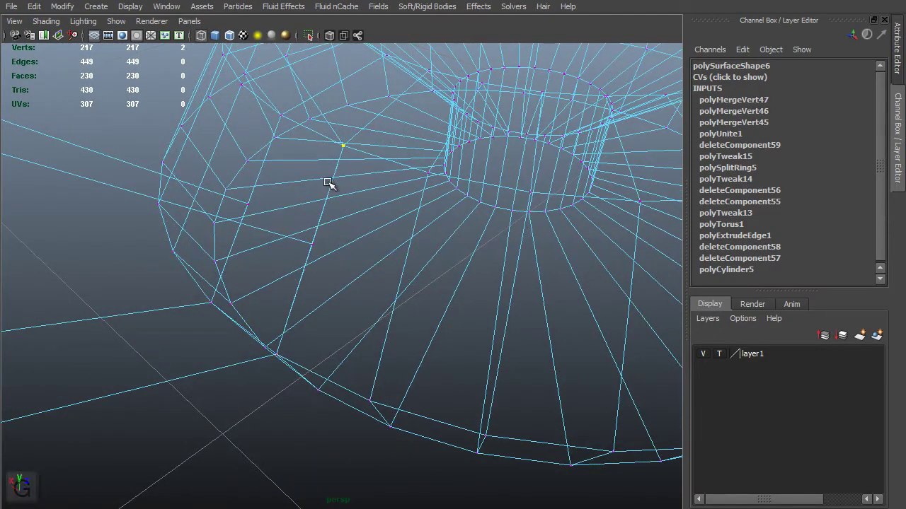
pyautogui.press('g')
# Step: Select all vertices of the arm's rounded end in the top view and scale them wider along the X axis
pyautogui.press('space')
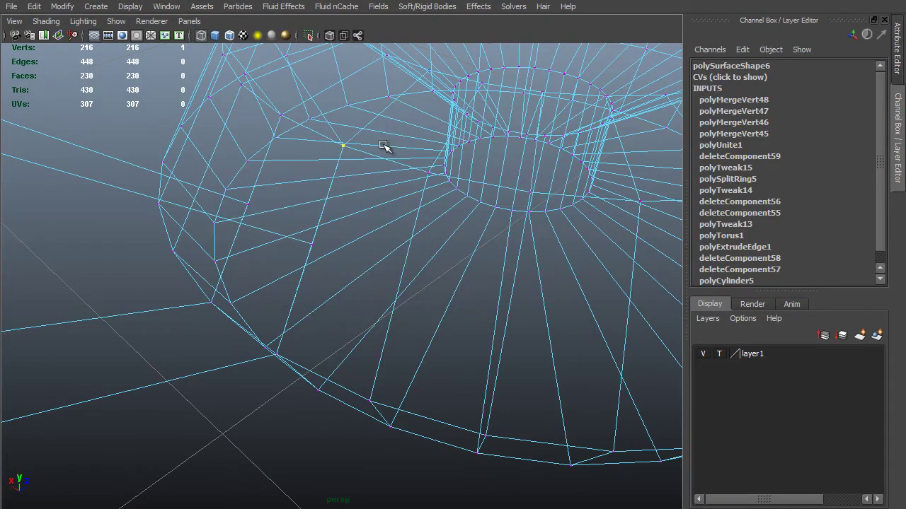
pyautogui.moveTo(415, 160)
pyautogui.keyDown('alt'); pyautogui.mouseDown(button='right')
pyautogui.moveTo(423, 242)
pyautogui.moveTo(399, 235)
pyautogui.mouseUp(button='right'); pyautogui.keyUp('alt')
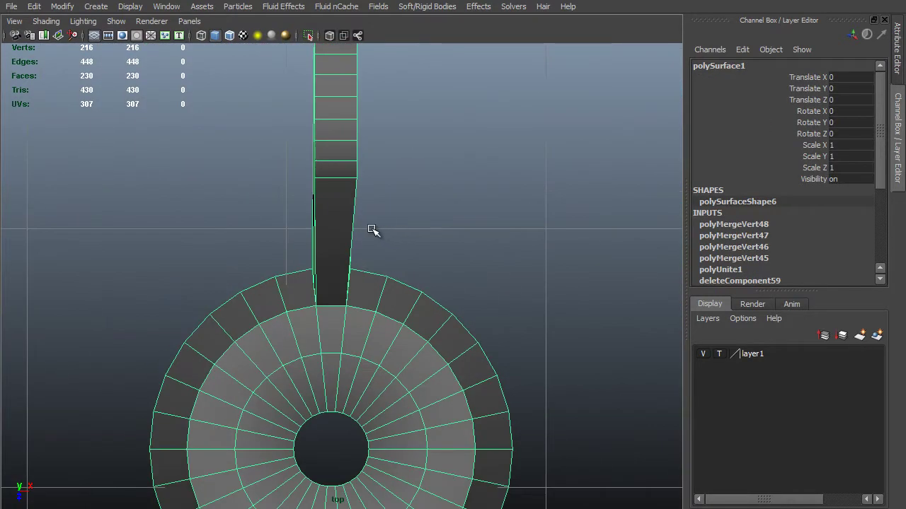
pyautogui.keyDown('alt'); pyautogui.moveTo(326, 242); pyautogui.dragTo(320, 389, button='middle'); pyautogui.keyUp('alt')
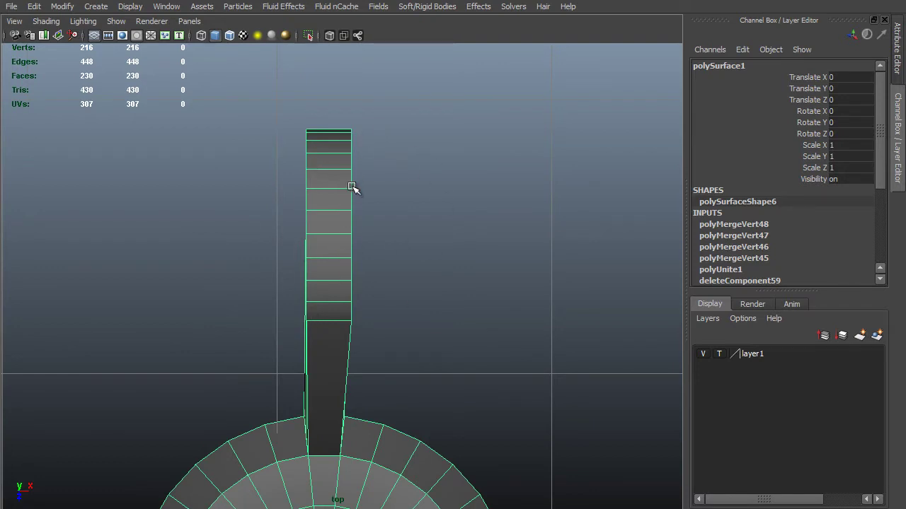
pyautogui.press('F9')
pyautogui.moveTo(262, 106); pyautogui.dragTo(385, 362)
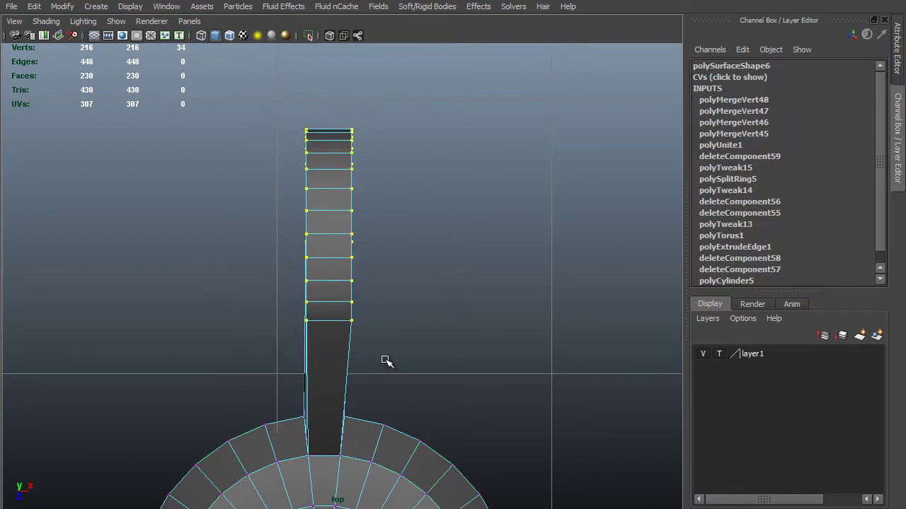
pyautogui.press('r')
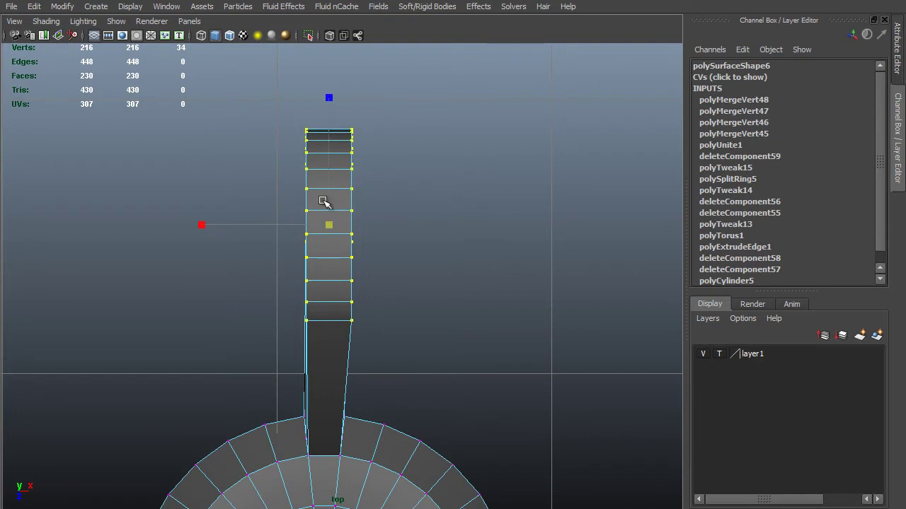
pyautogui.click(204, 224)
pyautogui.moveTo(264, 134); pyautogui.dragTo(175, 141, button='middle')
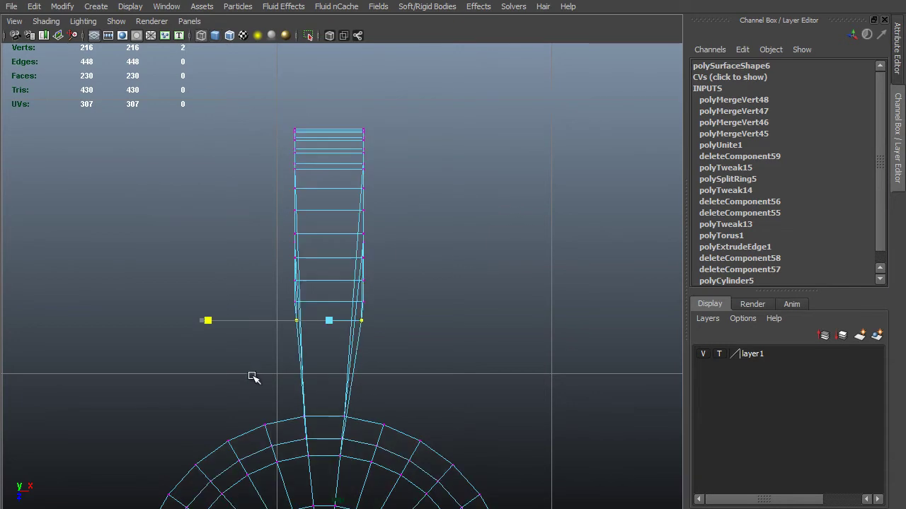
# Step: Narrow the vertex rows of the rounded end nearest the ring one after another, tapering the arm toward the ring
pyautogui.moveTo(253, 376); pyautogui.dragTo(275, 383, button='middle')
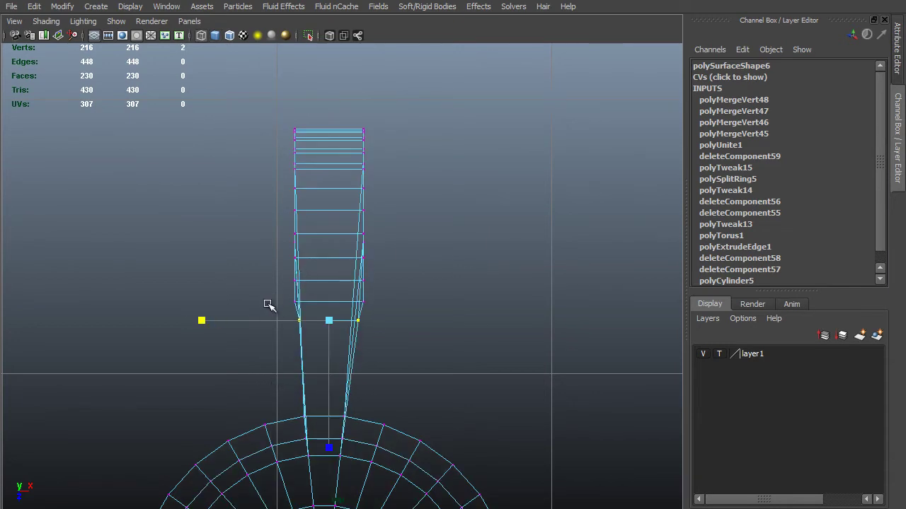
pyautogui.moveTo(352, 301); pyautogui.dragTo(409, 310)
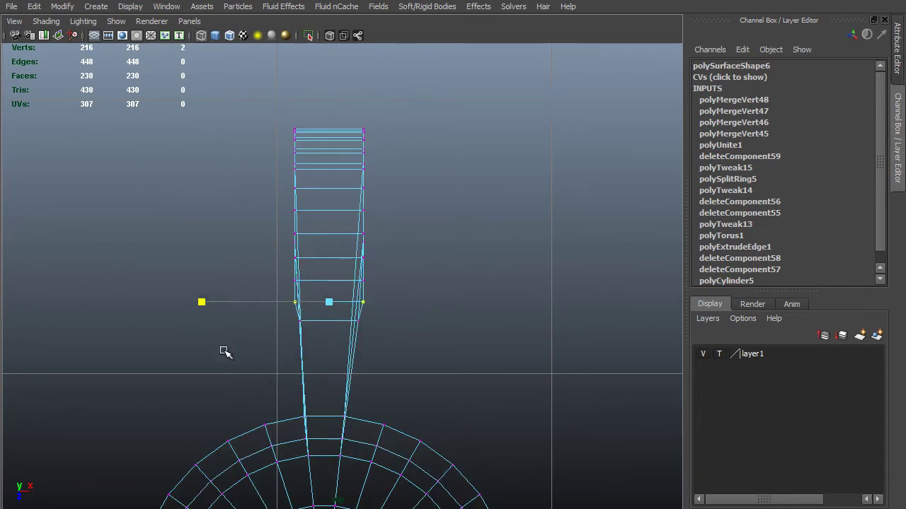
pyautogui.moveTo(225, 352); pyautogui.dragTo(257, 363, button='middle')
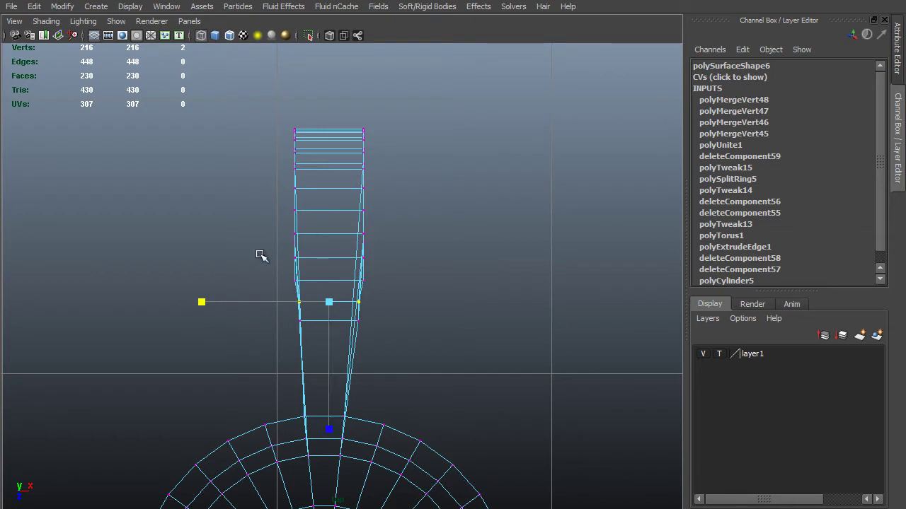
pyautogui.moveTo(268, 276); pyautogui.dragTo(409, 296)
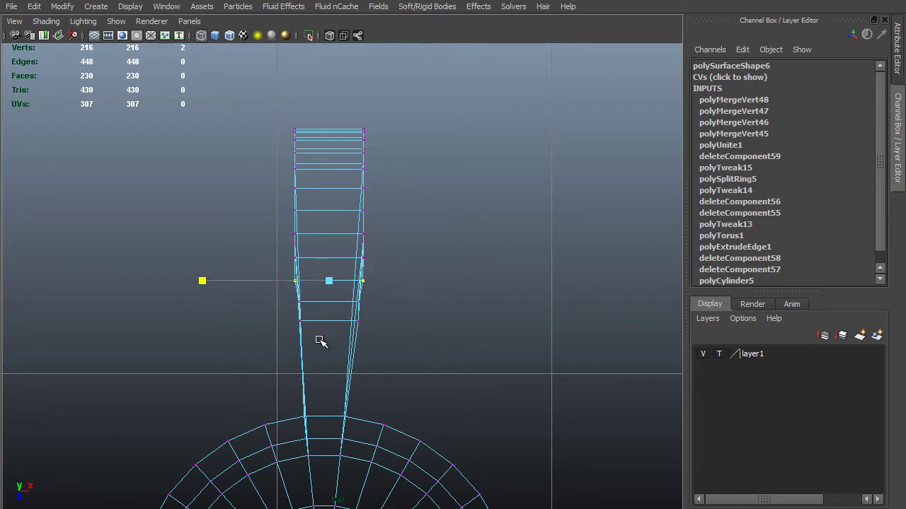
pyautogui.moveTo(250, 247); pyautogui.dragTo(416, 272)
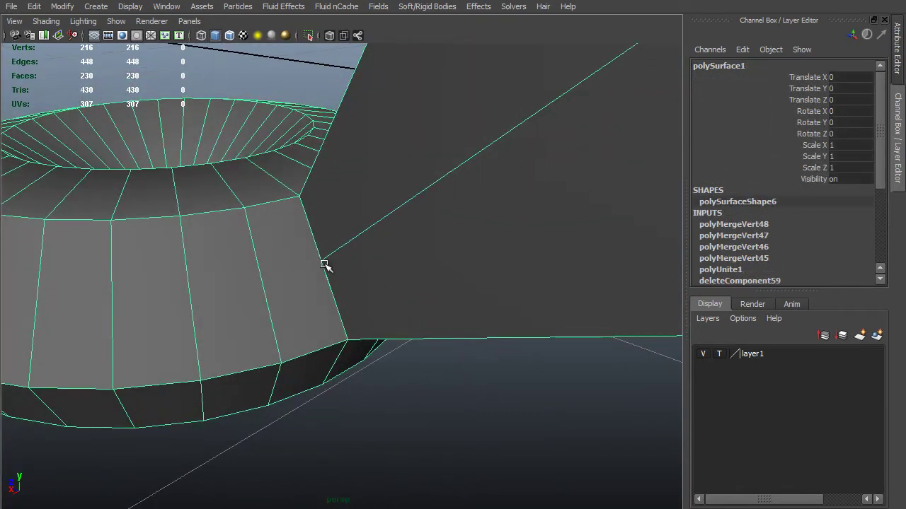
# Step: Insert an edge loop around the ring's outer wall in the side view, level with the end of the arm's middle edge
pyautogui.keyDown('alt'); pyautogui.moveTo(338, 266); pyautogui.dragTo(322, 275); pyautogui.keyUp('alt')
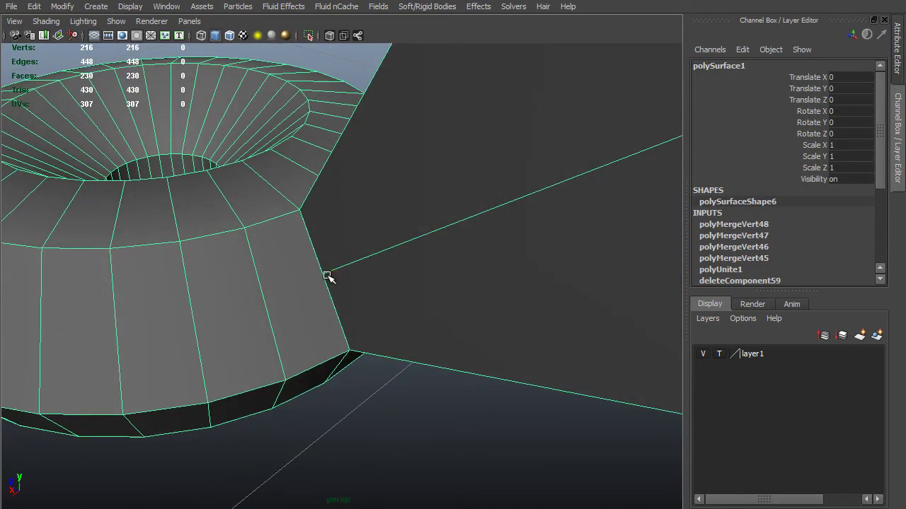
pyautogui.scroll(-3, 327, 276)
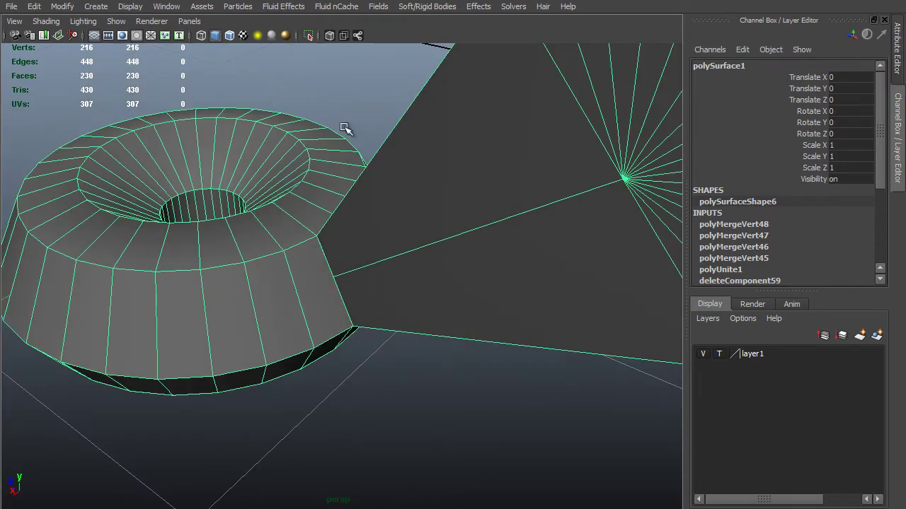
pyautogui.scroll(5, 394, 193)
pyautogui.press('space')
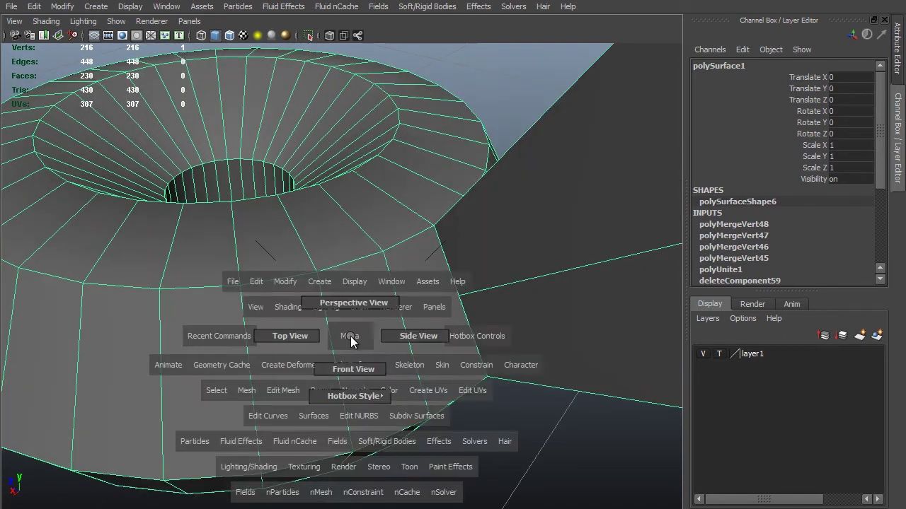
pyautogui.moveTo(350, 337); pyautogui.dragTo(417, 338)
pyautogui.keyDown('alt'); pyautogui.moveTo(438, 320); pyautogui.dragTo(441, 320, button='middle'); pyautogui.keyUp('alt')
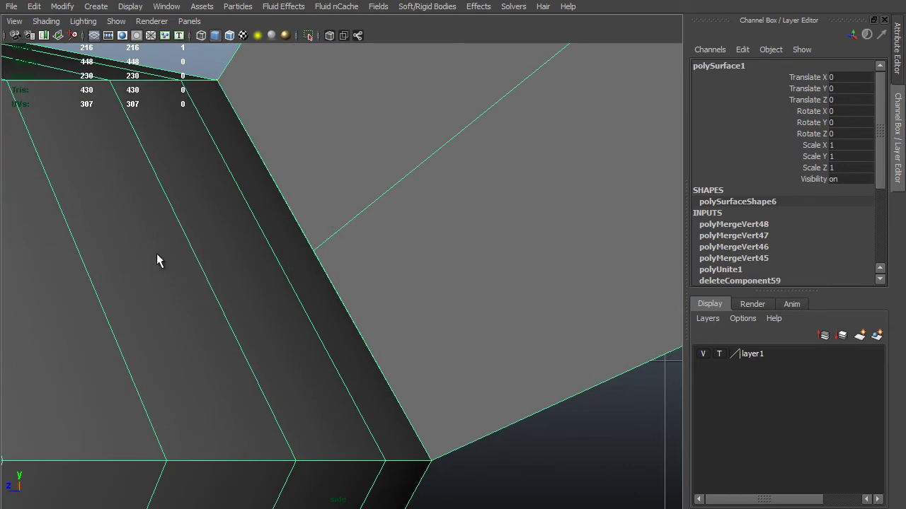
pyautogui.keyDown('shift'); pyautogui.moveTo(153, 251); pyautogui.dragTo(87, 274, button='right'); pyautogui.keyUp('shift')
pyautogui.moveTo(188, 253); pyautogui.dragTo(192, 252)
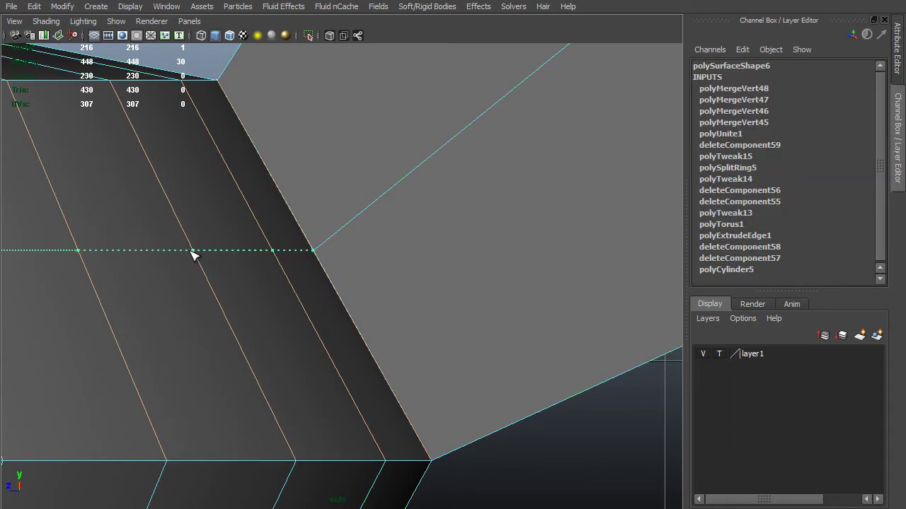
pyautogui.moveTo(191, 252); pyautogui.dragTo(191, 252)
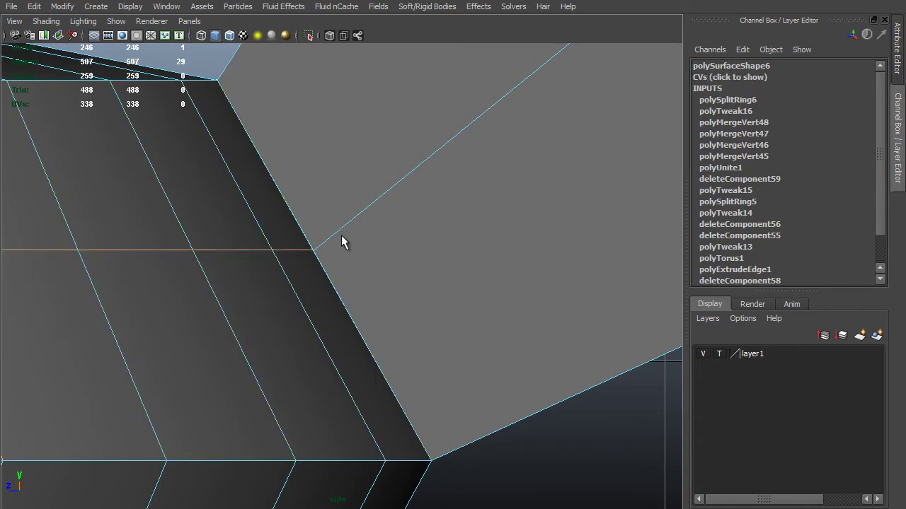
# Step: Merge the new edge loop's end vertices with the arm's middle-edge vertices on both sides of the joint
pyautogui.press('space')
pyautogui.moveTo(340, 236); pyautogui.dragTo(327, 208)
pyautogui.keyDown('alt'); pyautogui.moveTo(326, 208); pyautogui.dragTo(320, 213); pyautogui.keyUp('alt')
pyautogui.scroll(5, 326, 241)
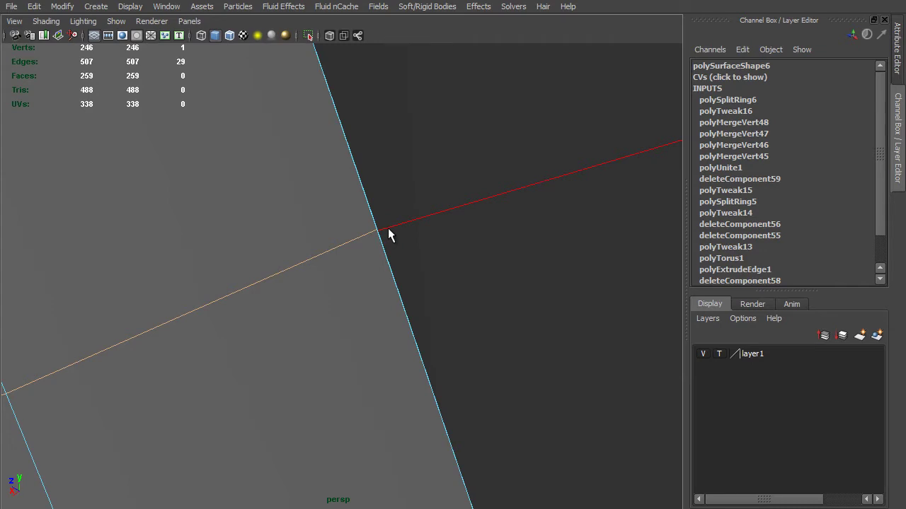
pyautogui.press('F9')
pyautogui.moveTo(399, 210); pyautogui.dragTo(336, 259)
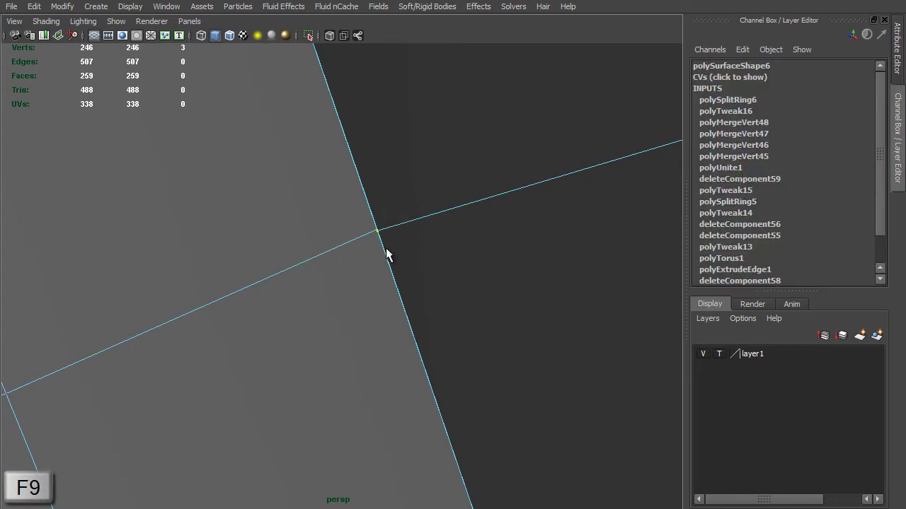
pyautogui.keyDown('shift'); pyautogui.moveTo(387, 251); pyautogui.dragTo(388, 181, button='right'); pyautogui.keyUp('shift')
pyautogui.keyDown('alt'); pyautogui.moveTo(428, 196); pyautogui.dragTo(375, 212); pyautogui.keyUp('alt')
pyautogui.moveTo(344, 227); pyautogui.dragTo(308, 257)
pyautogui.press('g')
pyautogui.keyDown('alt'); pyautogui.moveTo(362, 229); pyautogui.dragTo(315, 209, button='right'); pyautogui.keyUp('alt')
pyautogui.press('F8')
# Step: Select the vertices around the lower rim of the ring's central hole in wireframe display to adjust that rim
pyautogui.keyDown('alt'); pyautogui.moveTo(388, 271); pyautogui.dragTo(465, 263); pyautogui.keyUp('alt')
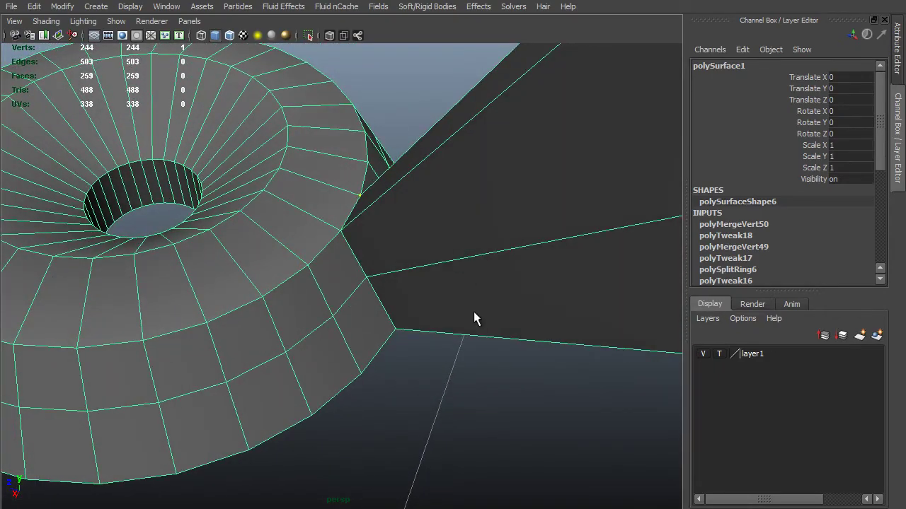
pyautogui.keyDown('alt'); pyautogui.moveTo(452, 360); pyautogui.dragTo(576, 333); pyautogui.keyUp('alt')
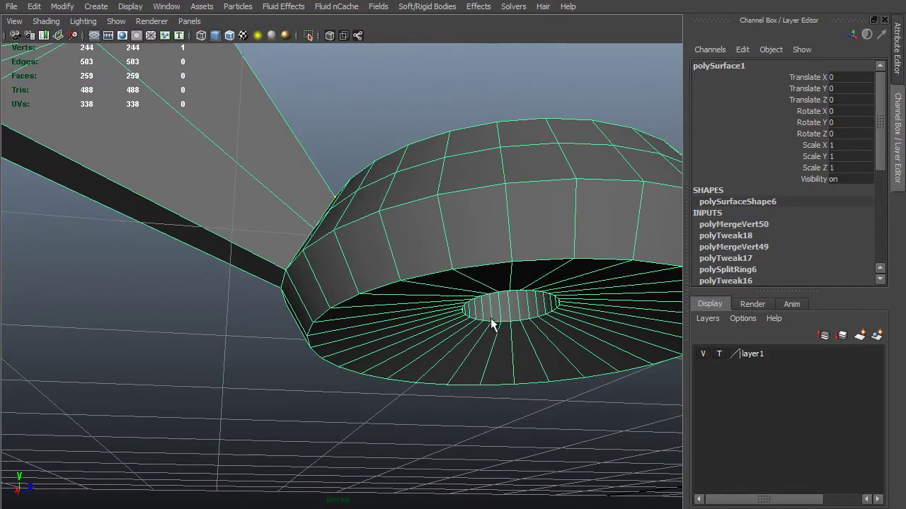
pyautogui.keyDown('alt'); pyautogui.moveTo(512, 308); pyautogui.dragTo(517, 298); pyautogui.keyUp('alt')
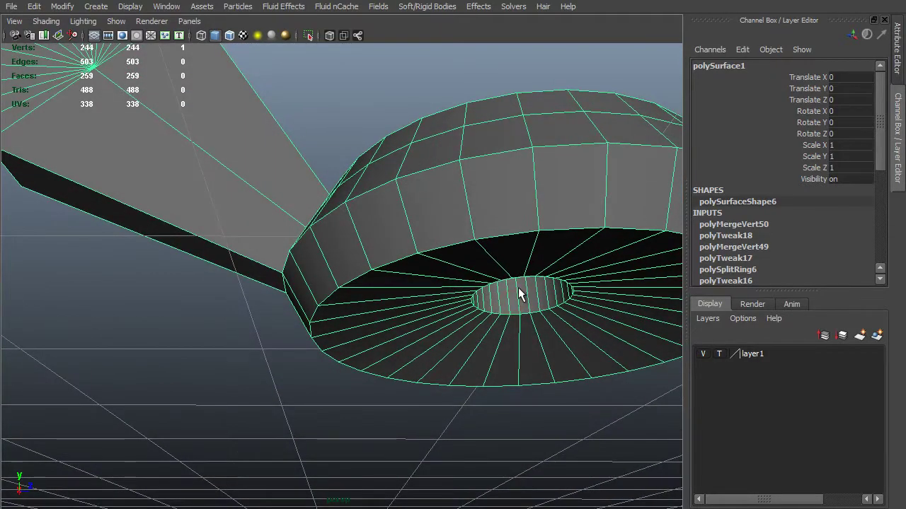
pyautogui.press('4')
pyautogui.press('F9')
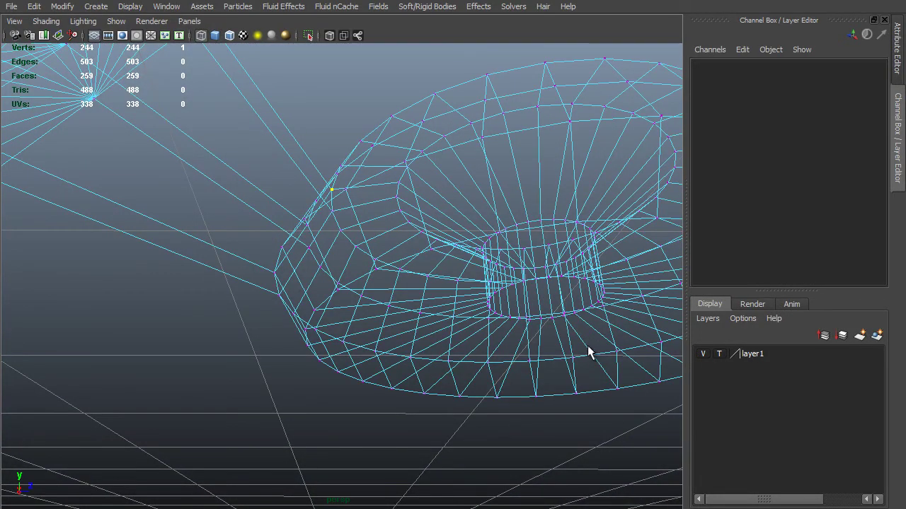
pyautogui.keyDown('alt'); pyautogui.moveTo(587, 352); pyautogui.dragTo(267, 283); pyautogui.keyUp('alt')
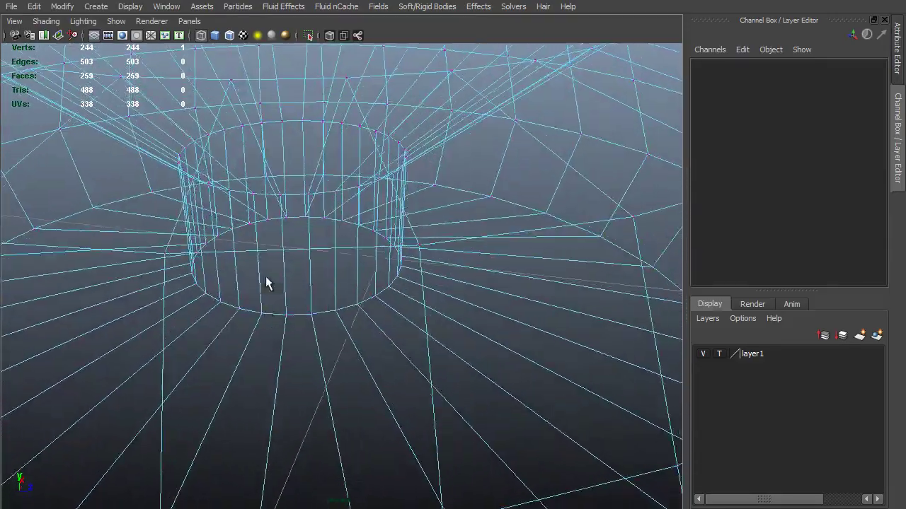
pyautogui.moveTo(137, 214); pyautogui.dragTo(464, 360)
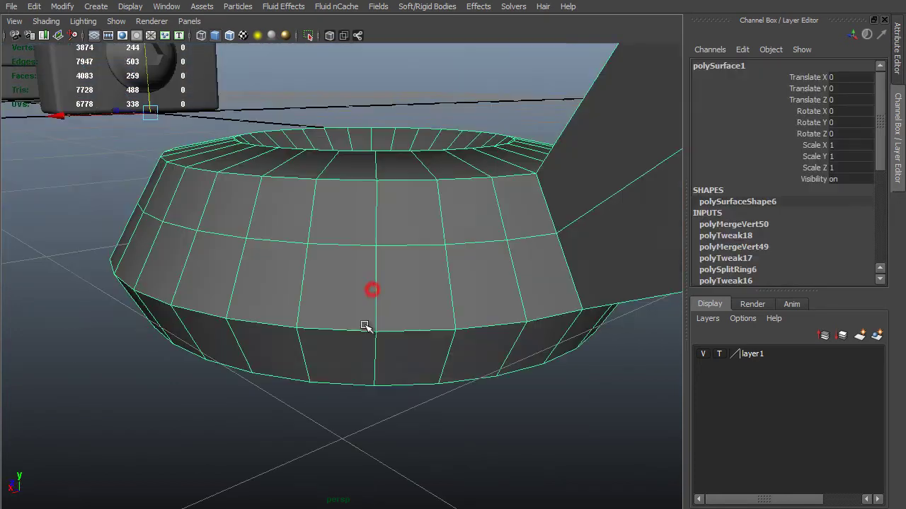
# Step: Select the edge loop around the lower, widest border of the ring's outer wall, including the edge under the arm
pyautogui.keyDown('alt'); pyautogui.moveTo(485, 296); pyautogui.dragTo(373, 272, button='right'); pyautogui.keyUp('alt')
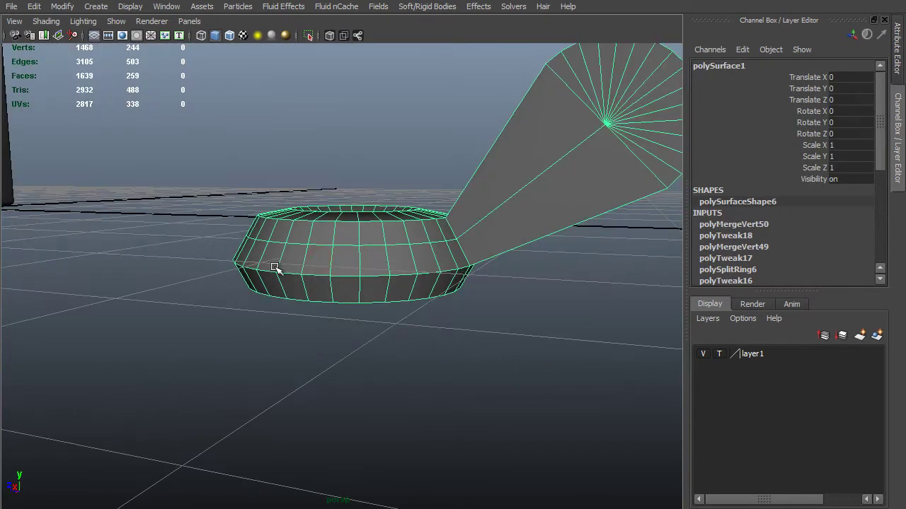
pyautogui.keyDown('alt'); pyautogui.moveTo(489, 279); pyautogui.dragTo(467, 256); pyautogui.keyUp('alt')
pyautogui.keyDown('alt'); pyautogui.moveTo(660, 68); pyautogui.dragTo(546, 182); pyautogui.keyUp('alt')
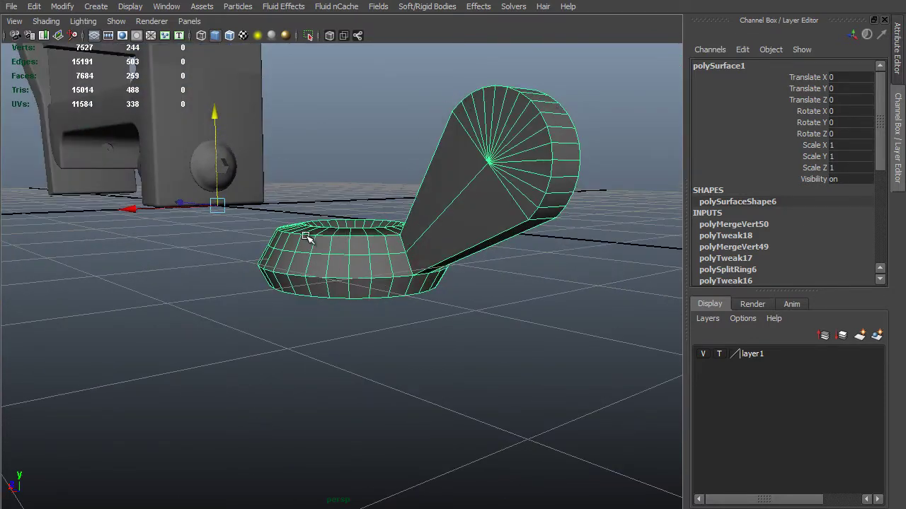
pyautogui.keyDown('alt'); pyautogui.moveTo(557, 216); pyautogui.dragTo(289, 314); pyautogui.keyUp('alt')
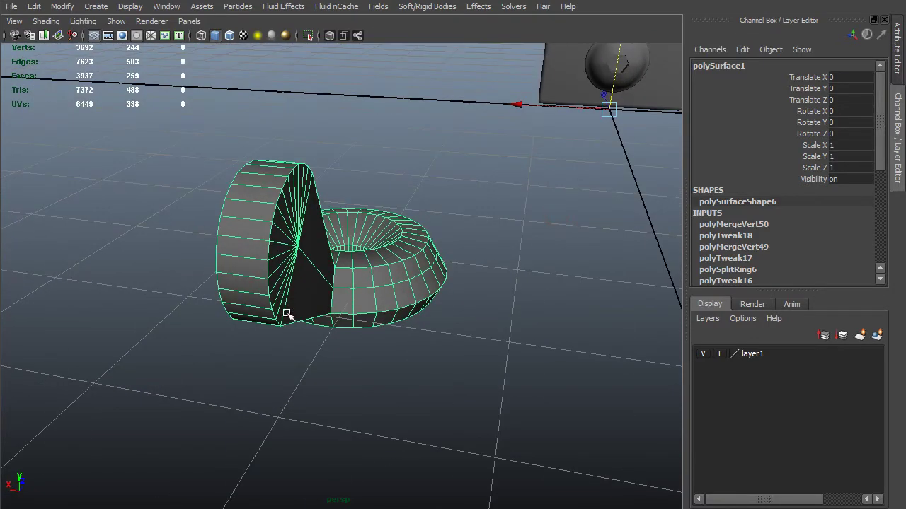
pyautogui.keyDown('alt'); pyautogui.moveTo(347, 255); pyautogui.dragTo(437, 266); pyautogui.keyUp('alt')
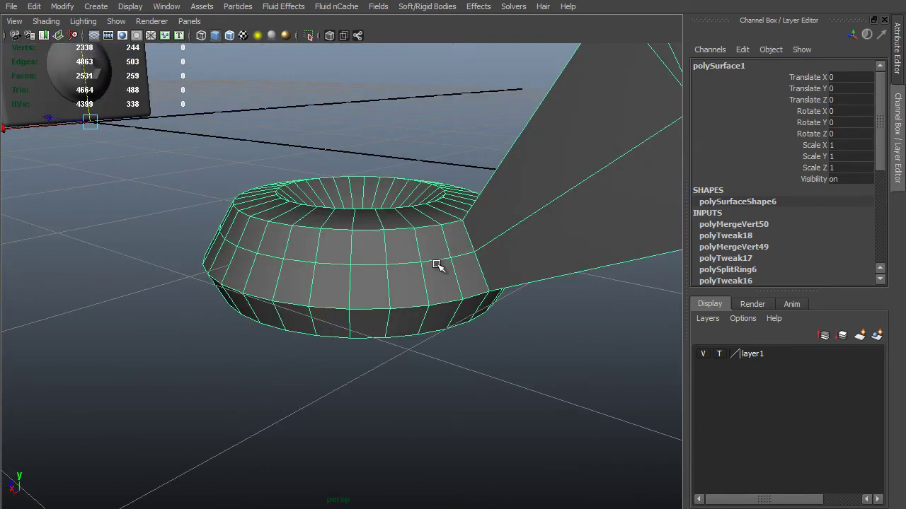
pyautogui.press('F10')
pyautogui.doubleClick(416, 309)
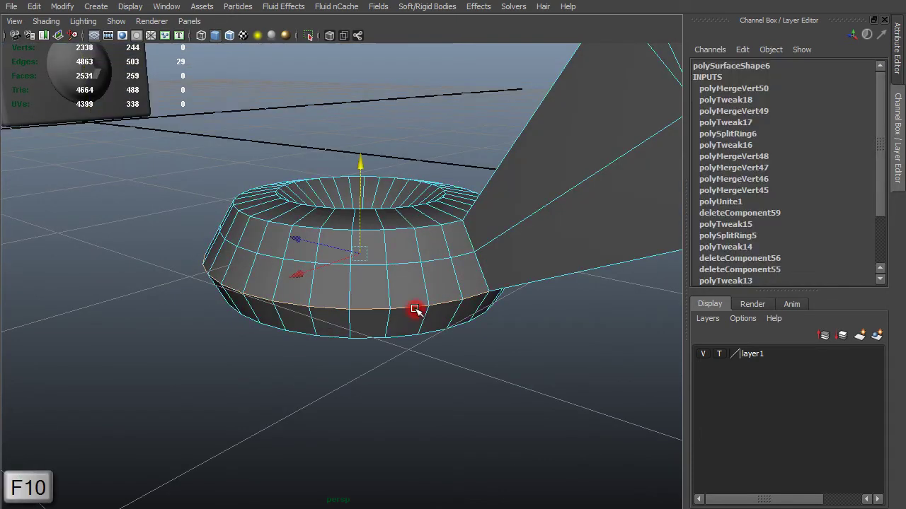
pyautogui.press('f')
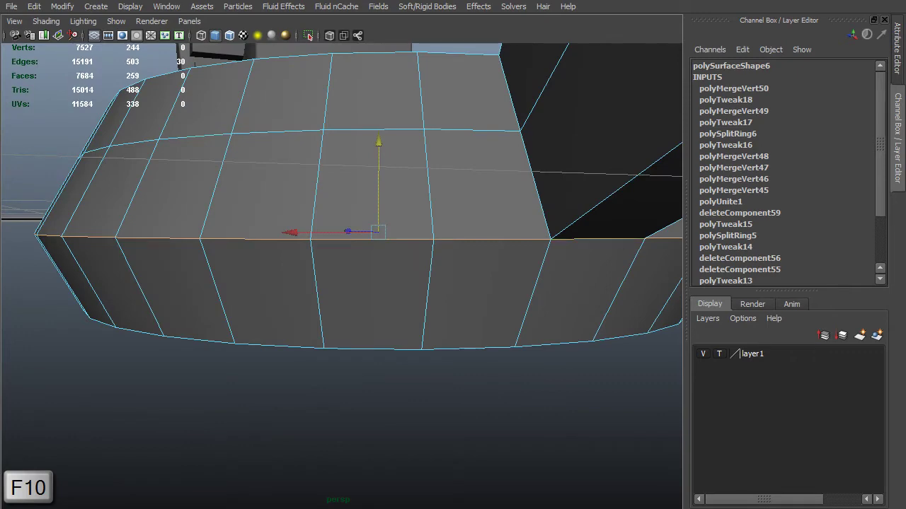
pyautogui.keyDown('alt'); pyautogui.moveTo(554, 168); pyautogui.dragTo(530, 176); pyautogui.keyUp('alt')
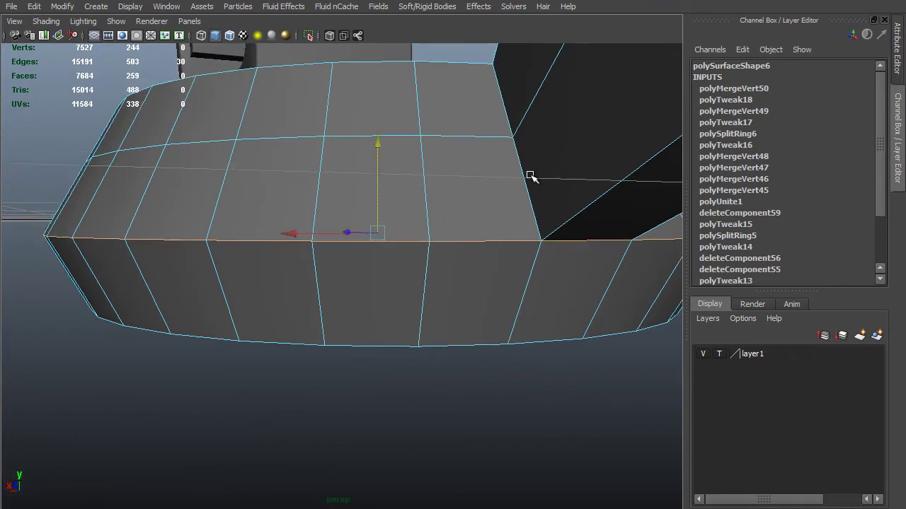
# Step: Add the vertical edges on both sides of the arm joint and the outer wall's upper border edges to the selection
pyautogui.keyDown('shift'); pyautogui.click(523, 176); pyautogui.keyUp('shift')
pyautogui.scroll(-5, 510, 134)
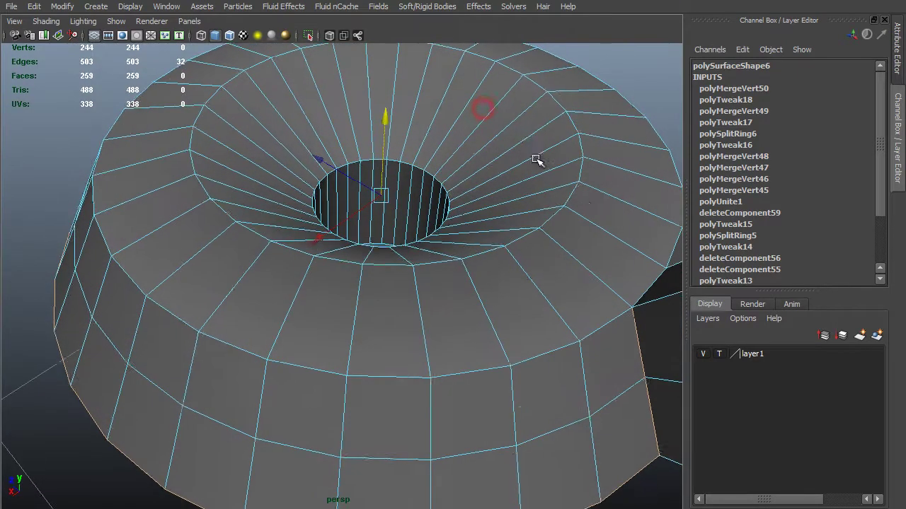
pyautogui.scroll(1, 592, 262)
pyautogui.keyDown('shift'); pyautogui.click(603, 280); pyautogui.keyUp('shift')
pyautogui.keyDown('alt'); pyautogui.moveTo(605, 280); pyautogui.dragTo(75, 245); pyautogui.keyUp('alt')
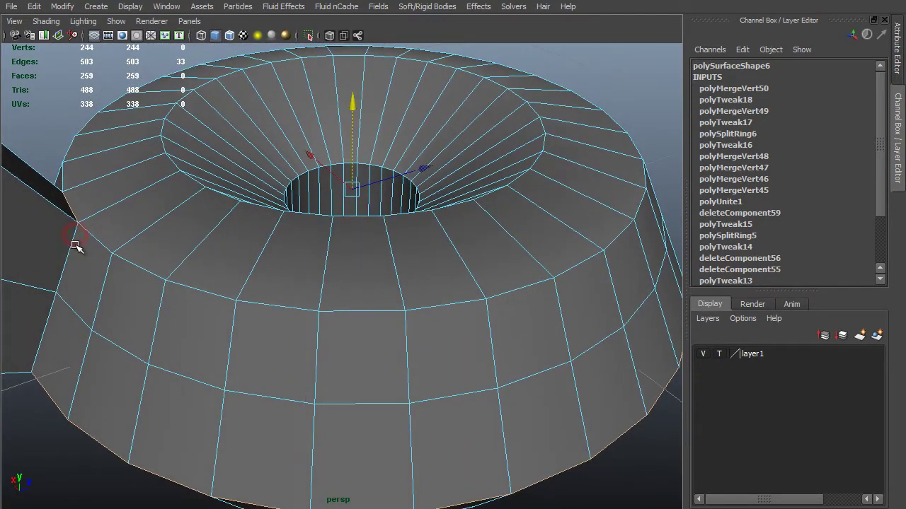
pyautogui.keyDown('shift'); pyautogui.click(73, 245); pyautogui.keyUp('shift')
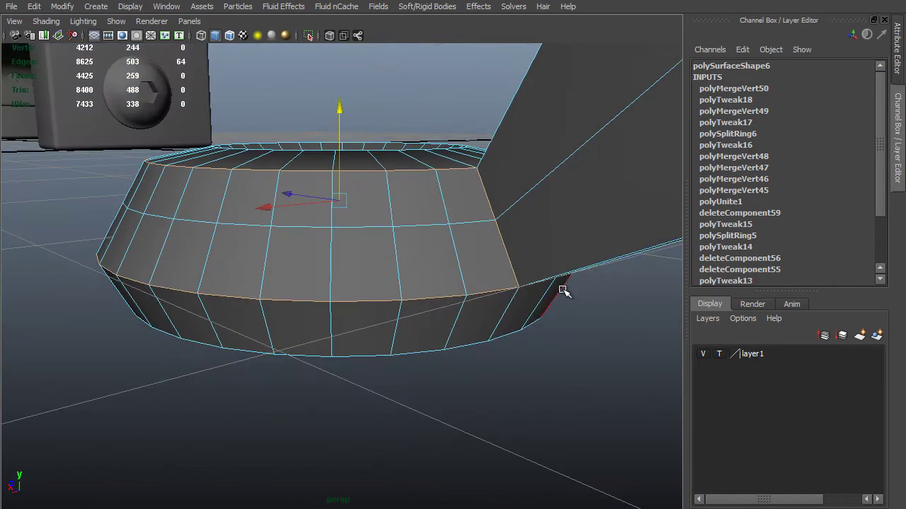
# Step: Complete the border-edge selection under the arm and bevel the selected ring and arm edges with 4 segments
pyautogui.keyDown('shift'); pyautogui.click(557, 285); pyautogui.keyUp('shift')
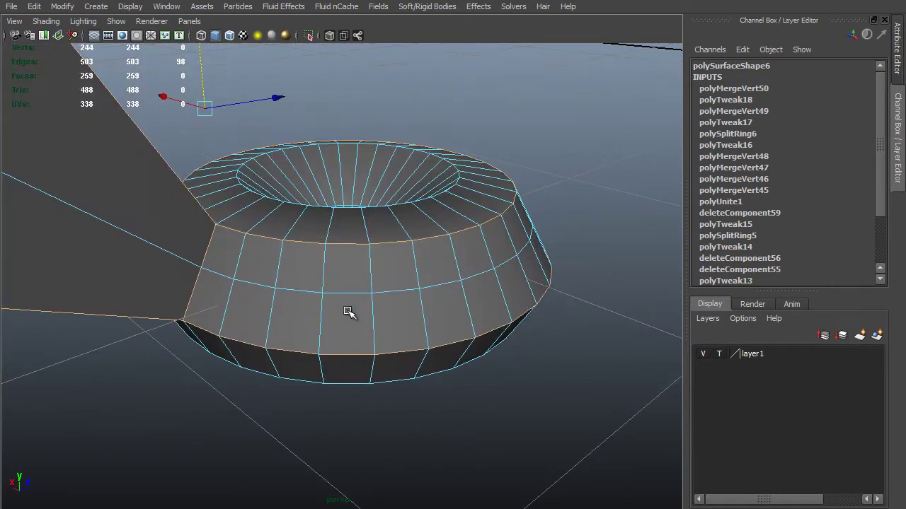
pyautogui.keyDown('shift'); pyautogui.rightClick(348, 314); pyautogui.keyUp('shift')
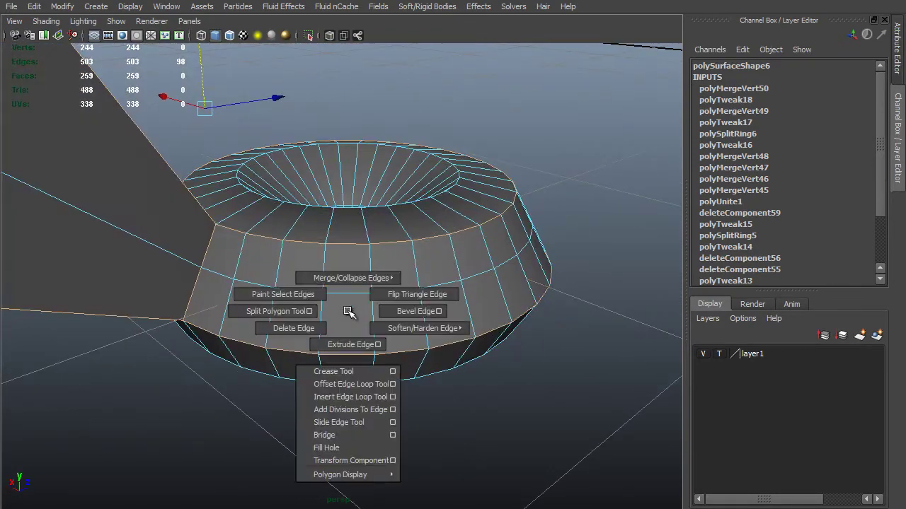
pyautogui.keyDown('shift'); pyautogui.moveTo(349, 313); pyautogui.dragTo(423, 311, button='right'); pyautogui.keyUp('shift')
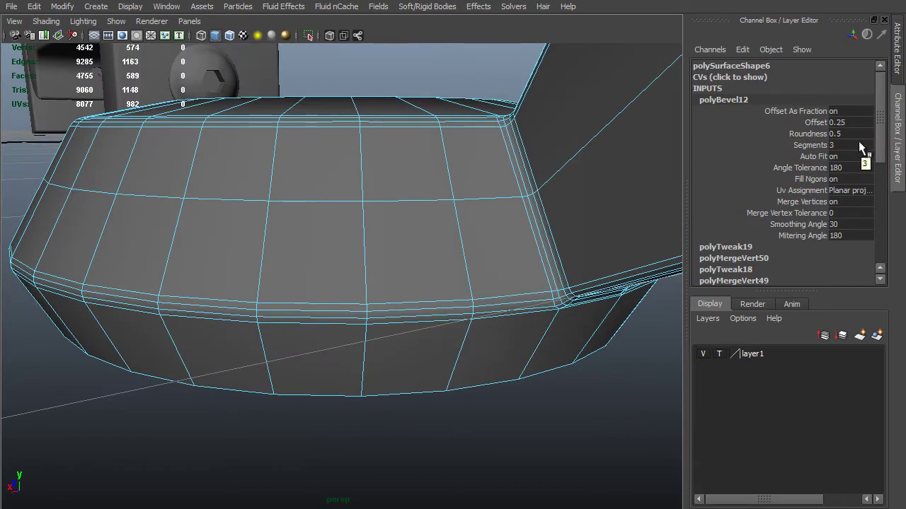
pyautogui.click(860, 144)
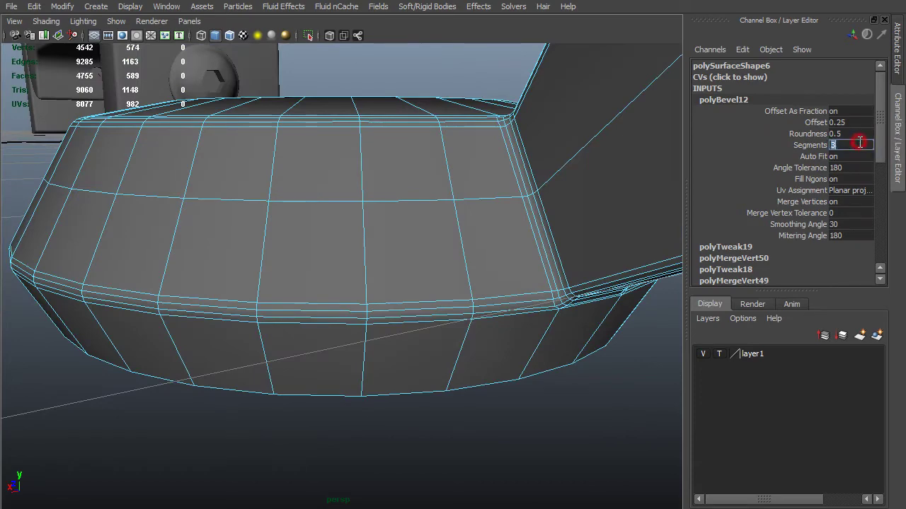
pyautogui.write('4')
pyautogui.press('Return')
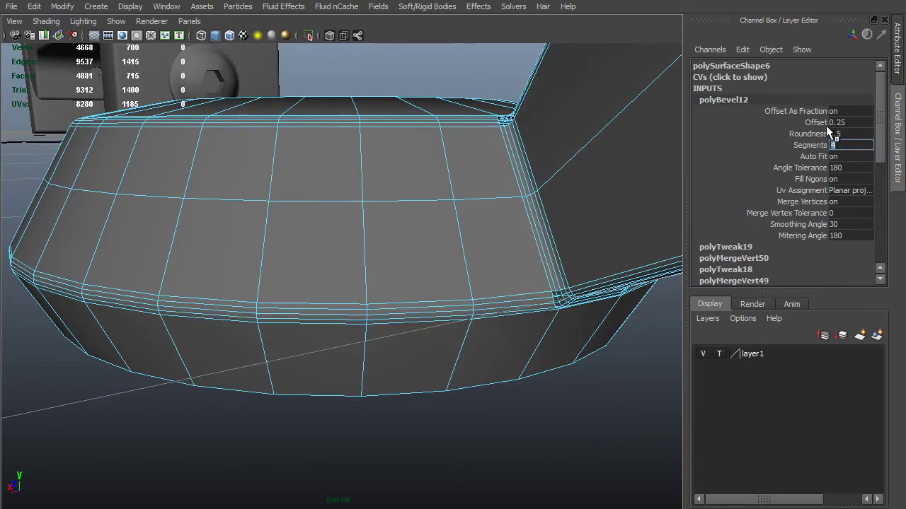
# Step: Set the bevel's offset to 0.55 and check the rounded edges around the arm joint
pyautogui.click(815, 122)
pyautogui.keyDown('alt'); pyautogui.moveTo(477, 219); pyautogui.dragTo(405, 257); pyautogui.keyUp('alt')
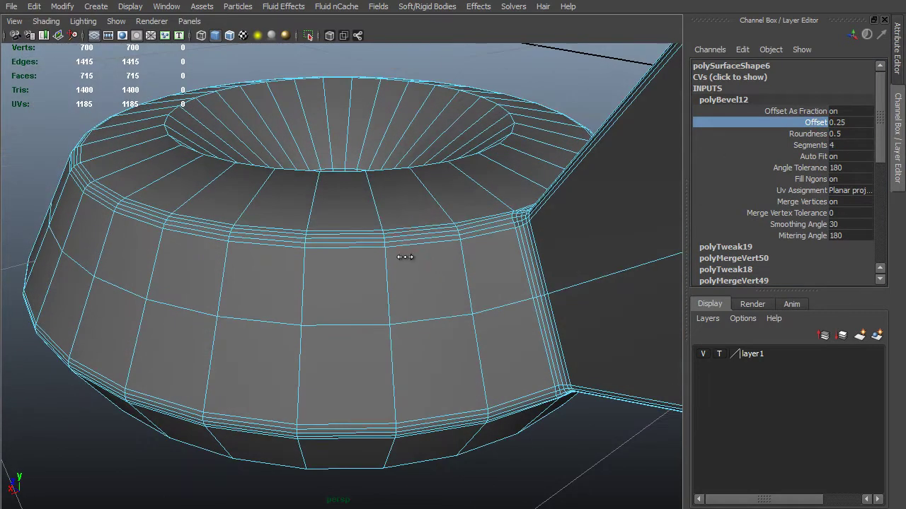
pyautogui.moveTo(404, 257); pyautogui.dragTo(407, 257, button='middle')
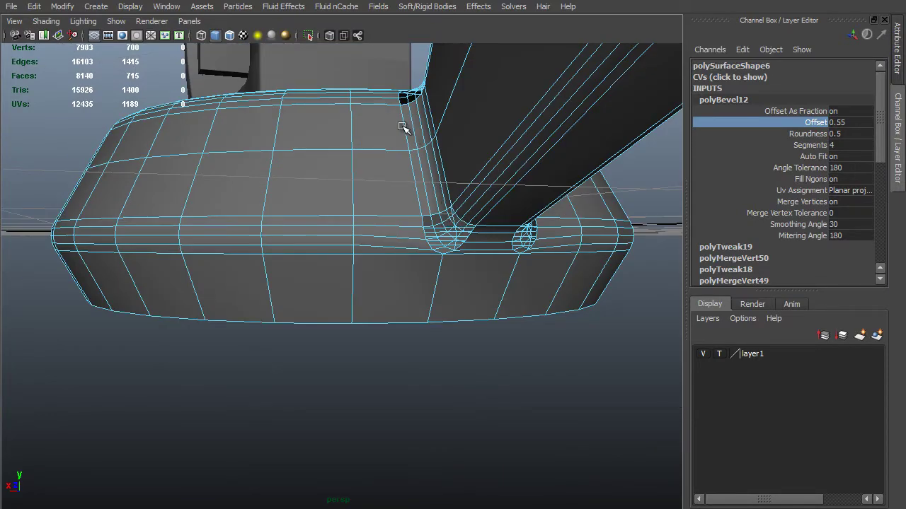
pyautogui.keyDown('alt'); pyautogui.moveTo(403, 125); pyautogui.dragTo(387, 203); pyautogui.keyUp('alt')
pyautogui.keyDown('alt'); pyautogui.moveTo(409, 289); pyautogui.dragTo(460, 263); pyautogui.keyUp('alt')
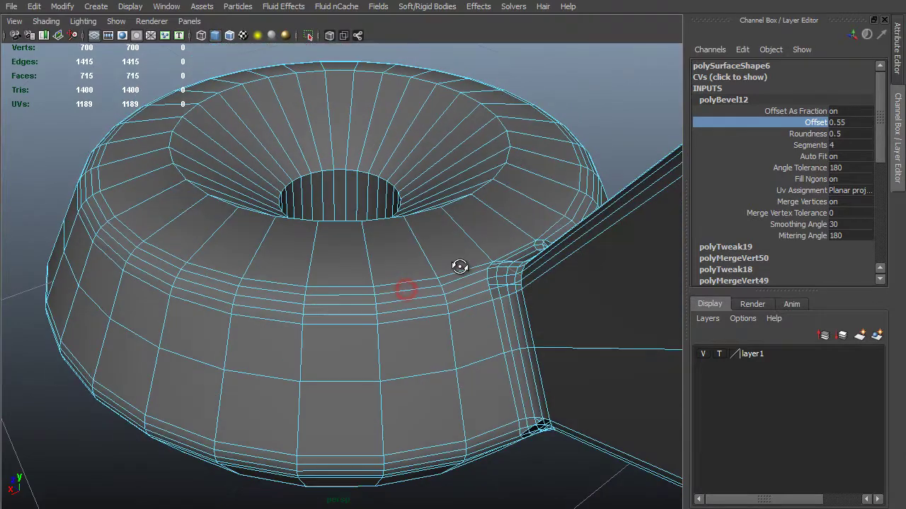
# Step: Select all edges of the ring-and-arm mesh and apply Fill Hole to close its open borders
pyautogui.scroll(-3, 460, 258)
pyautogui.scroll(-3, 427, 347)
pyautogui.press('F8')
pyautogui.press('F10')
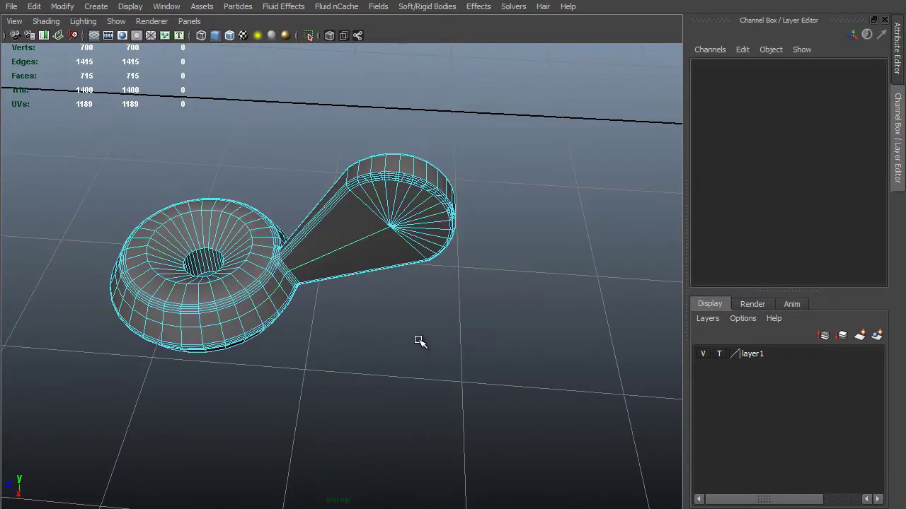
pyautogui.moveTo(520, 82); pyautogui.dragTo(45, 449)
pyautogui.keyDown('shift'); pyautogui.rightClick(234, 241); pyautogui.keyUp('shift')
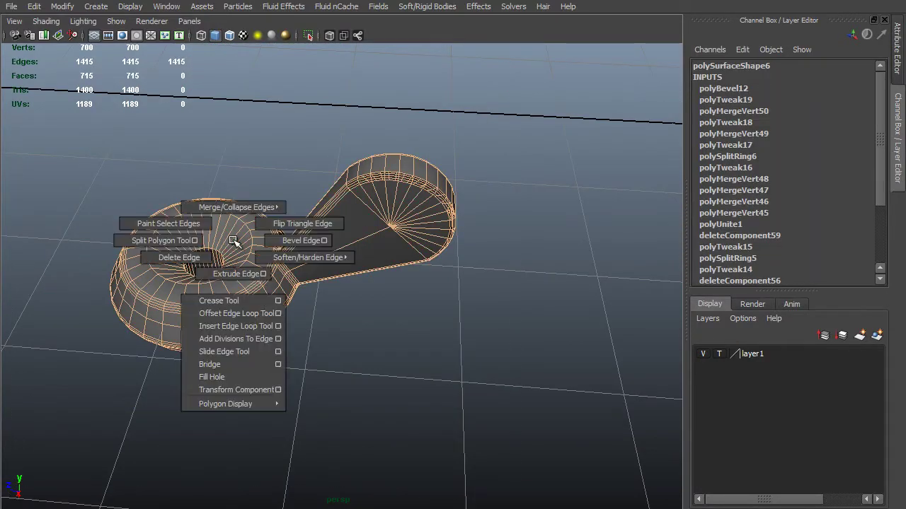
pyautogui.click(233, 377)
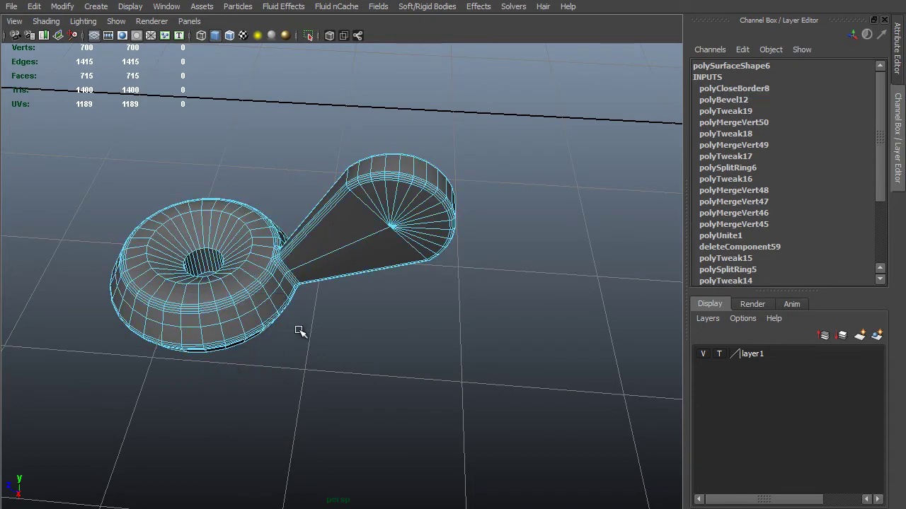
# Step: Deselect the mesh and examine the shading of the bevelled ring and its arm joint
pyautogui.press('F8')
pyautogui.click(318, 356)
pyautogui.keyDown('alt'); pyautogui.moveTo(127, 273); pyautogui.dragTo(182, 275, button='right'); pyautogui.keyUp('alt')
pyautogui.keyDown('alt'); pyautogui.moveTo(182, 276); pyautogui.dragTo(198, 226); pyautogui.keyUp('alt')
pyautogui.keyDown('alt'); pyautogui.moveTo(198, 226); pyautogui.dragTo(155, 225, button='right'); pyautogui.keyUp('alt')
pyautogui.keyDown('alt'); pyautogui.moveTo(155, 225); pyautogui.dragTo(177, 237); pyautogui.keyUp('alt')
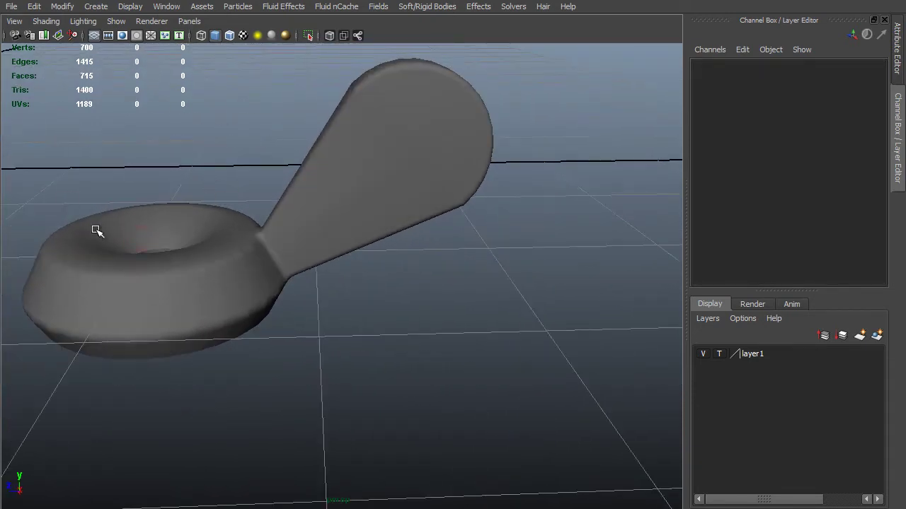
pyautogui.keyDown('alt'); pyautogui.moveTo(67, 280); pyautogui.dragTo(138, 298, button='middle'); pyautogui.keyUp('alt')
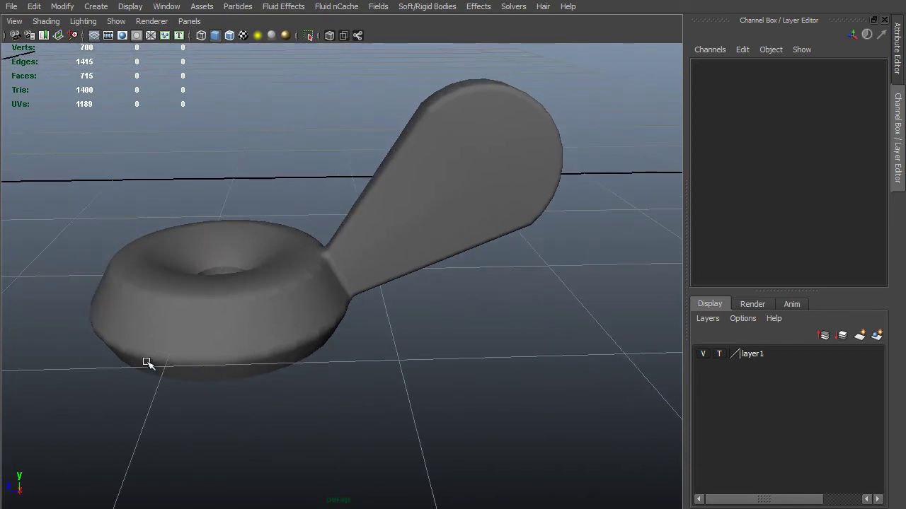
# Step: Delete the faces of the ring half opposite the arm, selecting them from the top view
pyautogui.click(173, 327)
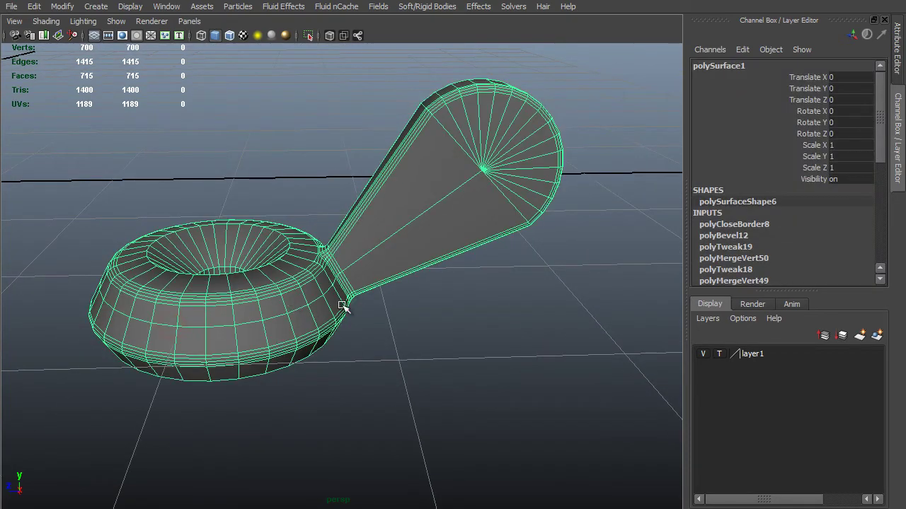
pyautogui.press('space')
pyautogui.moveTo(345, 306); pyautogui.dragTo(305, 321)
pyautogui.press('F11')
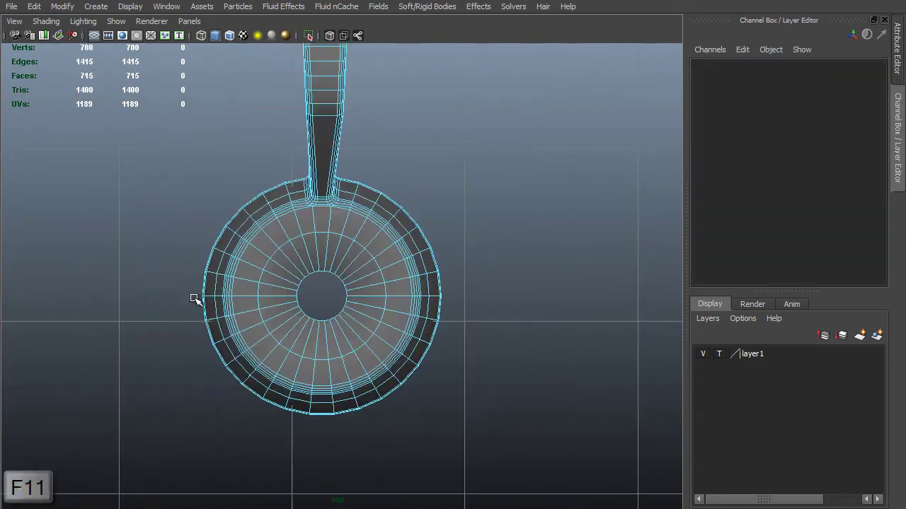
pyautogui.moveTo(194, 299); pyautogui.dragTo(507, 421)
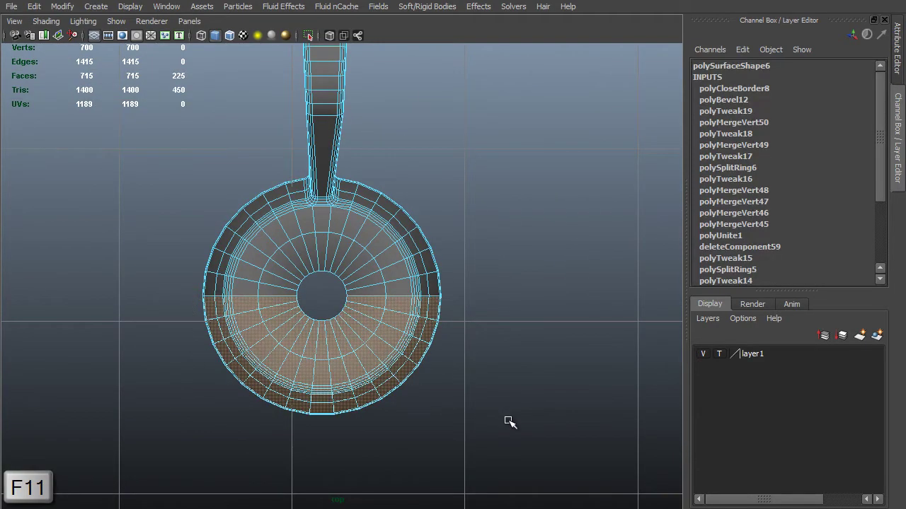
pyautogui.press('Delete')
# Step: Return to the perspective view in object mode and open the Mirror Geometry options for the remaining half
pyautogui.press('space')
pyautogui.moveTo(462, 324); pyautogui.dragTo(280, 76)
pyautogui.press('F8')
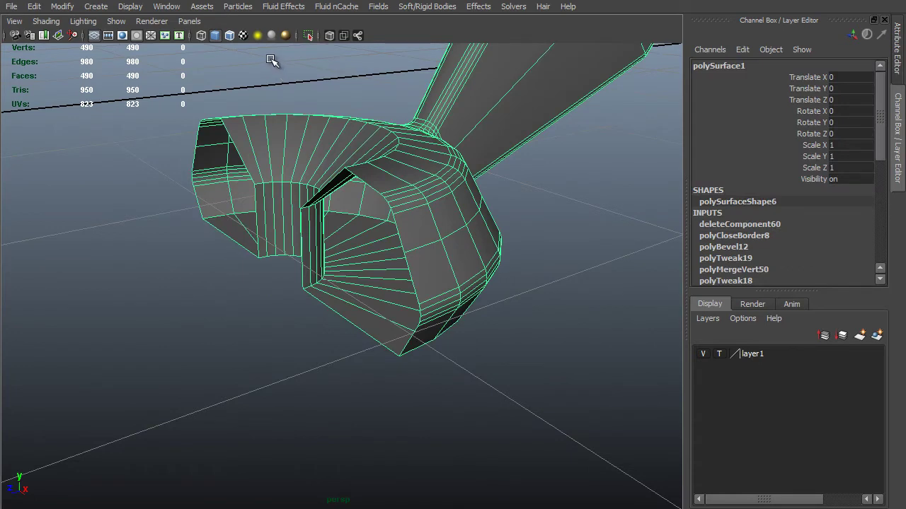
pyautogui.press('space')
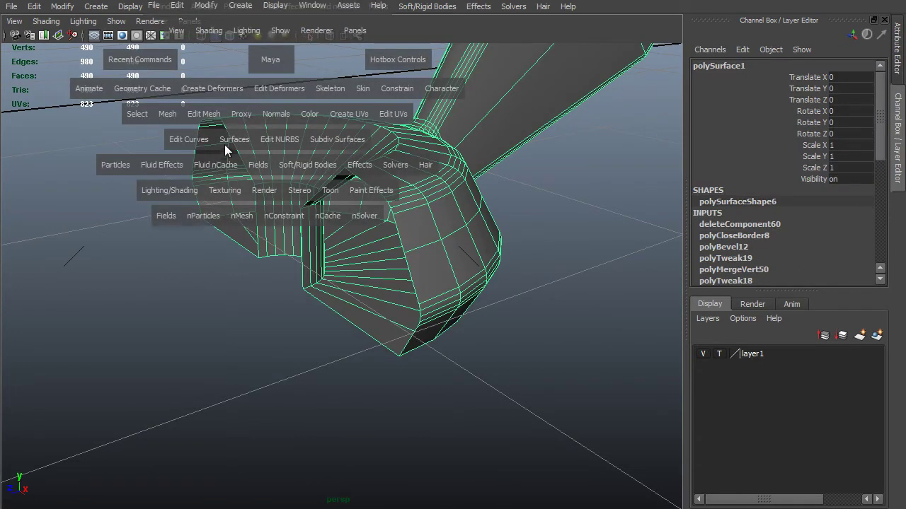
pyautogui.click(167, 114)
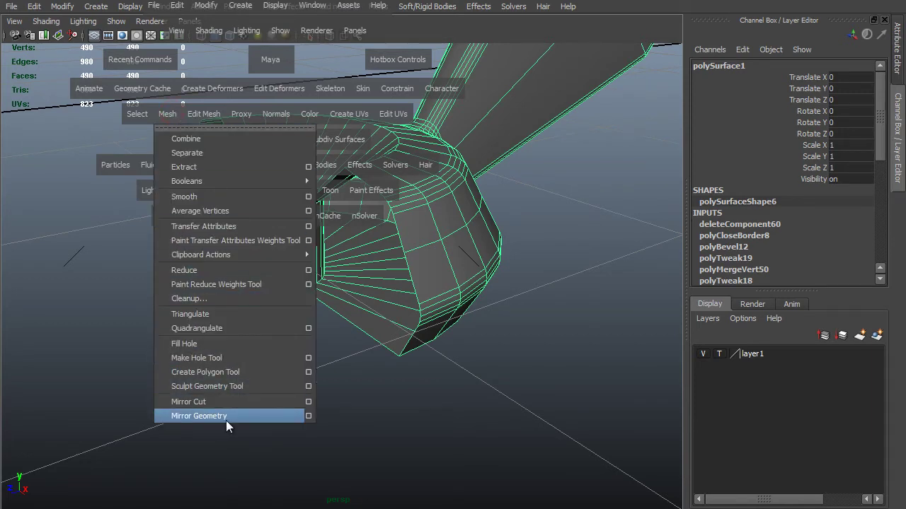
pyautogui.click(310, 417)
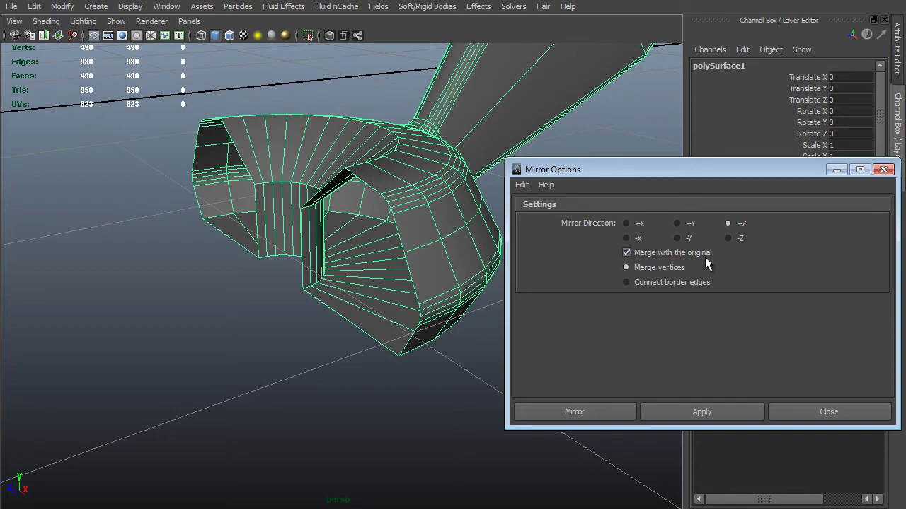
# Step: Try mirroring the half toward +Z with Merge with the original enabled, inspect the seam, and undo the mirror
pyautogui.click(700, 411)
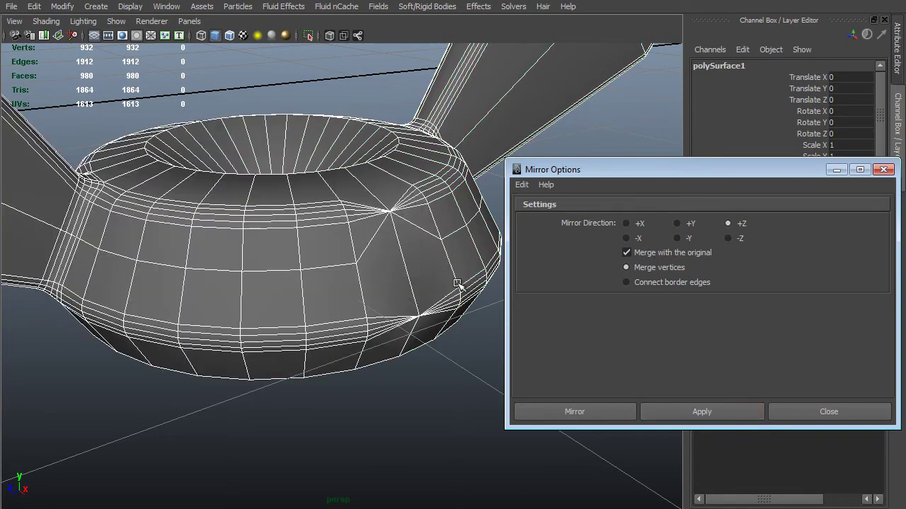
pyautogui.keyDown('alt'); pyautogui.moveTo(441, 297); pyautogui.dragTo(304, 218); pyautogui.keyUp('alt')
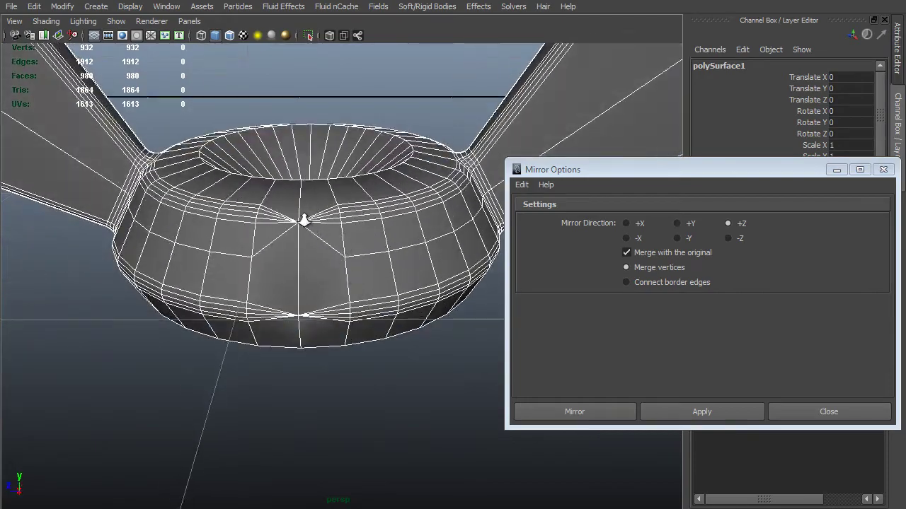
pyautogui.keyDown('alt'); pyautogui.moveTo(330, 249); pyautogui.dragTo(294, 274); pyautogui.keyUp('alt')
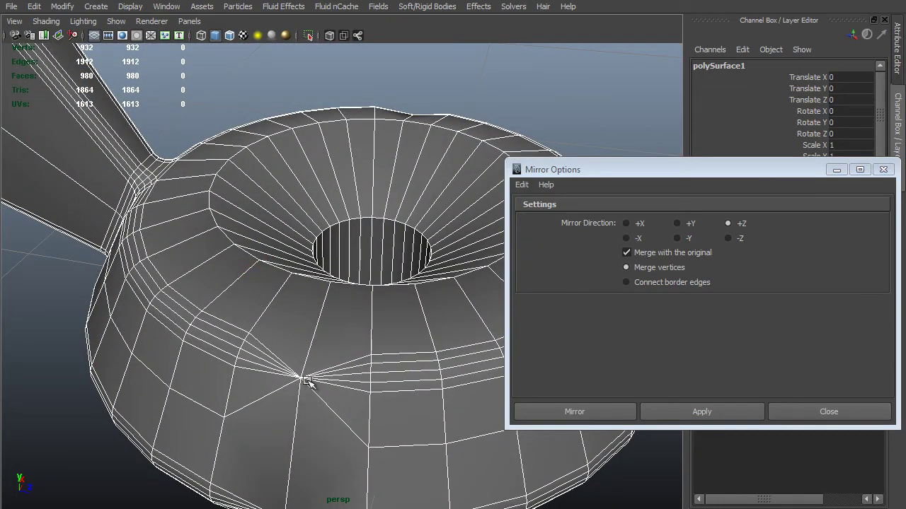
pyautogui.keyDown('alt'); pyautogui.moveTo(275, 358); pyautogui.dragTo(377, 280); pyautogui.keyUp('alt')
pyautogui.keyDown('alt'); pyautogui.moveTo(410, 329); pyautogui.dragTo(370, 319); pyautogui.keyUp('alt')
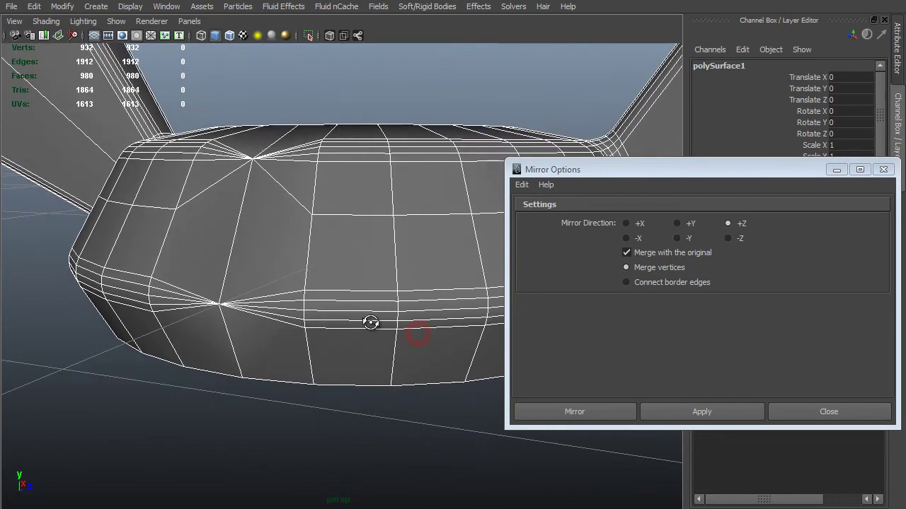
pyautogui.keyDown('alt'); pyautogui.moveTo(259, 279); pyautogui.dragTo(136, 216); pyautogui.keyUp('alt')
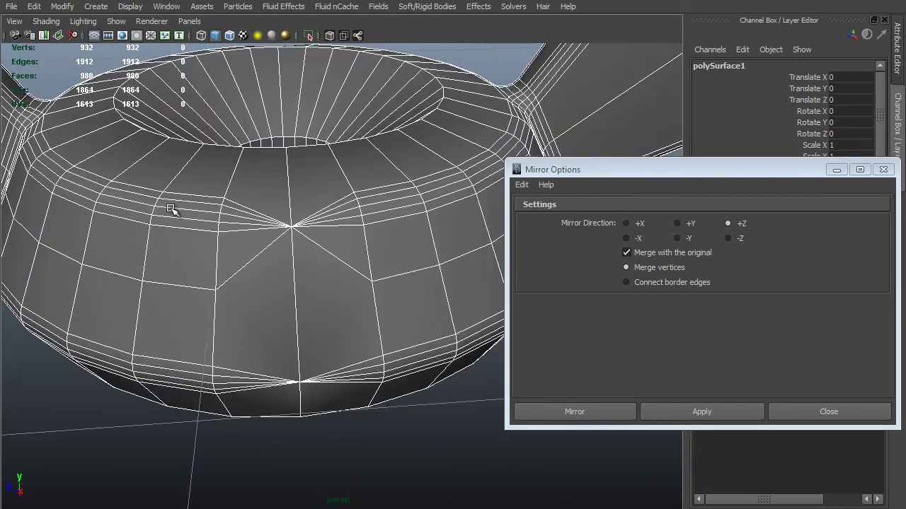
pyautogui.hotkey('ctrl', 'z')
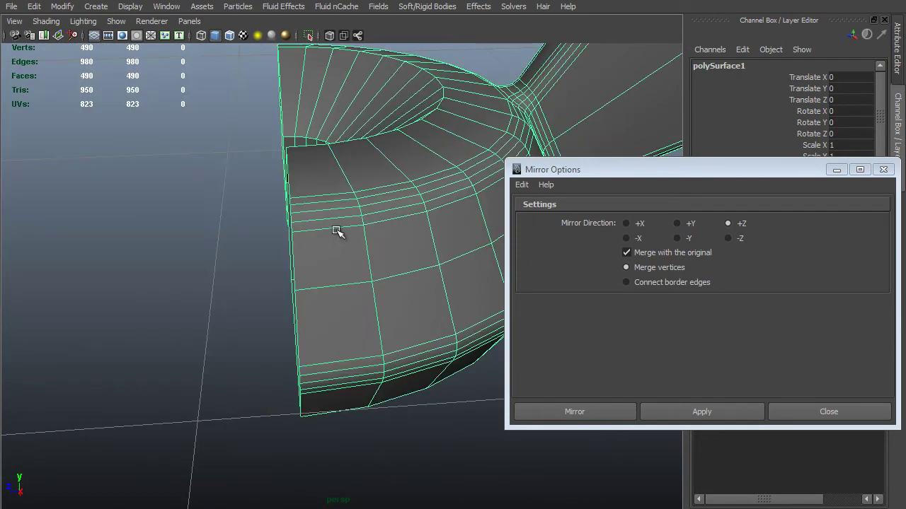
# Step: Mirror the half toward +Z with Merge with the original disabled and inspect the seam
pyautogui.click(627, 252)
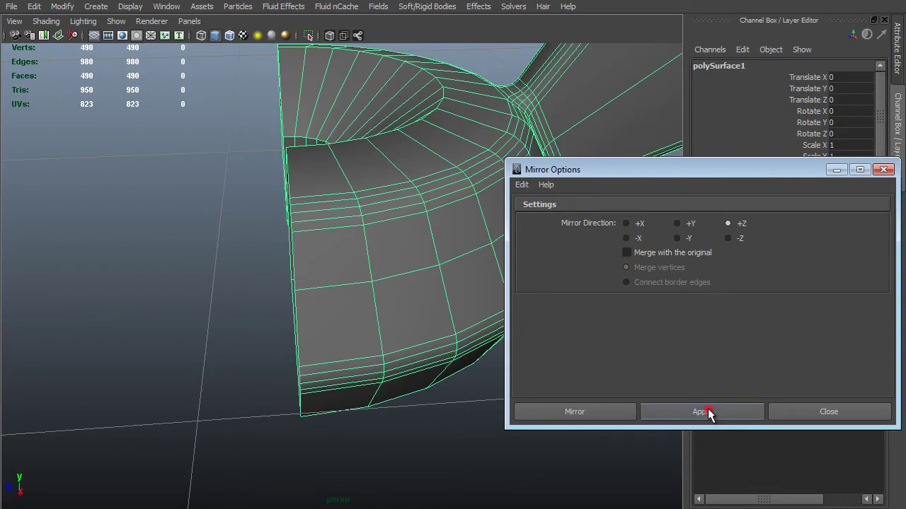
pyautogui.click(709, 411)
pyautogui.keyDown('alt'); pyautogui.moveTo(401, 293); pyautogui.dragTo(334, 344); pyautogui.keyUp('alt')
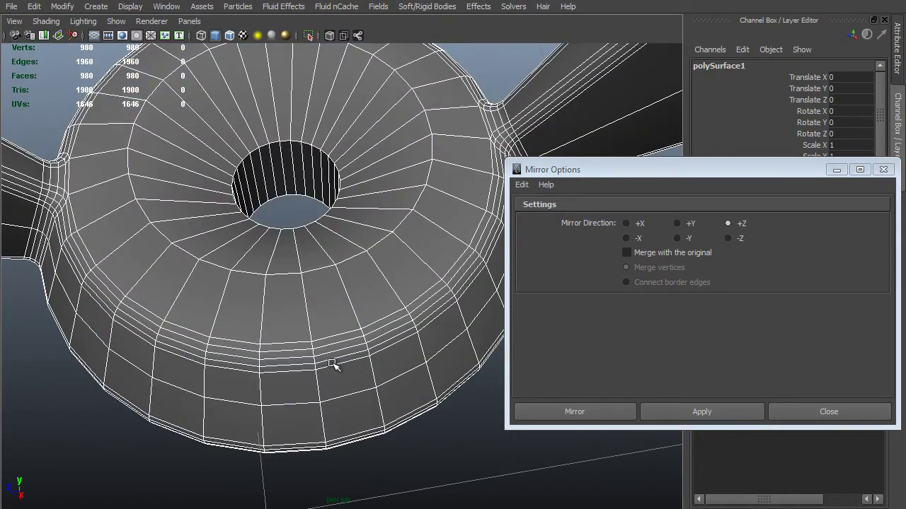
pyautogui.keyDown('alt'); pyautogui.moveTo(320, 364); pyautogui.dragTo(306, 359); pyautogui.keyUp('alt')
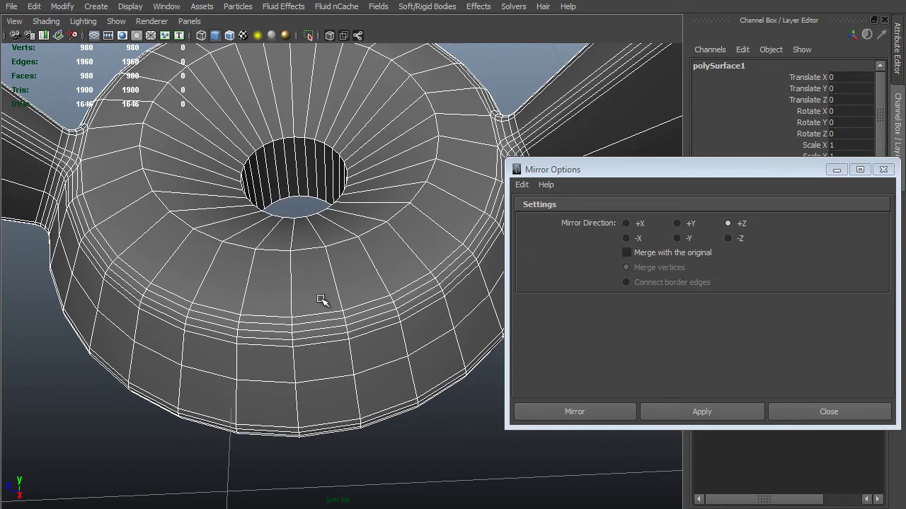
# Step: In wireframe display, select the overlapping vertices at the inner edge of the ring's upper bevel on the mirror seam and merge them
pyautogui.keyDown('alt'); pyautogui.moveTo(294, 331); pyautogui.dragTo(314, 247); pyautogui.keyUp('alt')
pyautogui.keyDown('alt'); pyautogui.moveTo(313, 247); pyautogui.dragTo(315, 290, button='right'); pyautogui.keyUp('alt')
pyautogui.keyDown('alt'); pyautogui.moveTo(316, 290); pyautogui.dragTo(307, 317); pyautogui.keyUp('alt')
pyautogui.keyDown('alt'); pyautogui.moveTo(294, 334); pyautogui.dragTo(296, 355, button='right'); pyautogui.keyUp('alt')
pyautogui.keyDown('alt'); pyautogui.moveTo(300, 320); pyautogui.dragTo(313, 260, button='middle'); pyautogui.keyUp('alt')
pyautogui.keyDown('alt'); pyautogui.moveTo(312, 261); pyautogui.dragTo(317, 215); pyautogui.keyUp('alt')
pyautogui.press('F9')
pyautogui.moveTo(329, 273)
pyautogui.keyDown('alt'); pyautogui.mouseDown()
pyautogui.moveTo(349, 263)
pyautogui.moveTo(380, 276)
pyautogui.moveTo(363, 291)
pyautogui.mouseUp(); pyautogui.keyUp('alt')
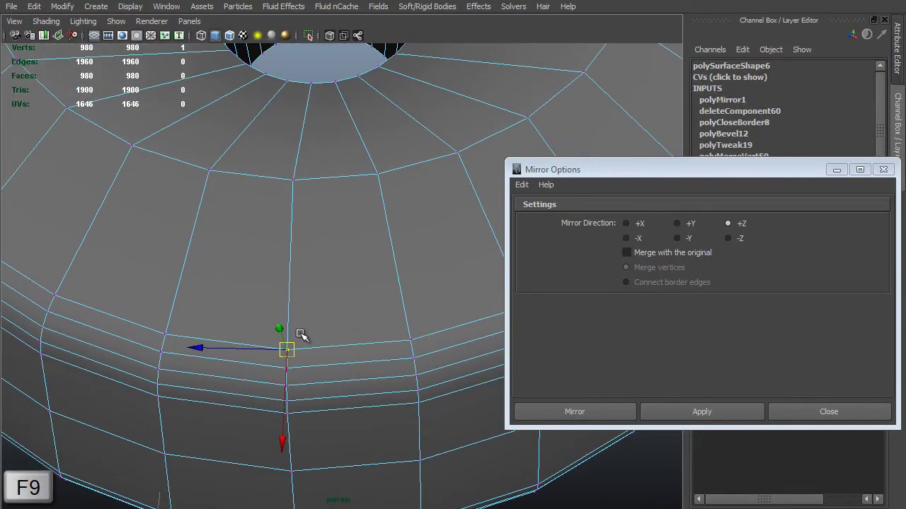
pyautogui.press('4')
pyautogui.keyDown('alt'); pyautogui.moveTo(307, 336); pyautogui.dragTo(305, 294); pyautogui.keyUp('alt')
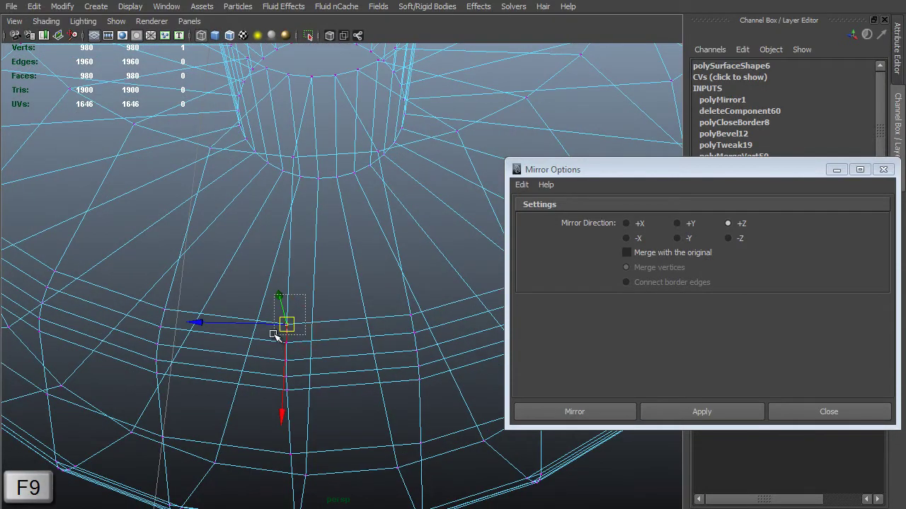
pyautogui.keyDown('shift'); pyautogui.moveTo(274, 336); pyautogui.dragTo(275, 335); pyautogui.keyUp('shift')
pyautogui.keyDown('shift'); pyautogui.moveTo(274, 336); pyautogui.dragTo(265, 278, button='right'); pyautogui.keyUp('shift')
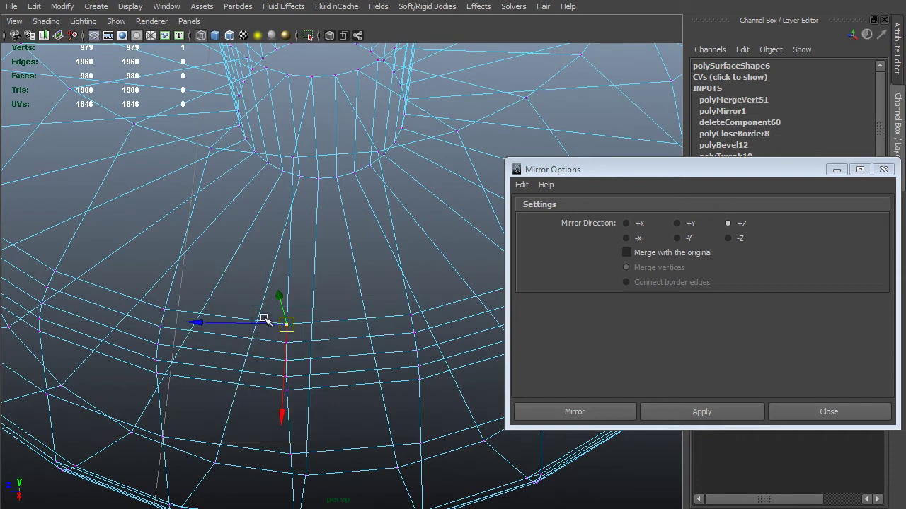
# Step: Merge each remaining pair of overlapping vertices down the mirror seam of the ring's upper bevel and side
pyautogui.keyDown('shift'); pyautogui.click(276, 347); pyautogui.keyUp('shift')
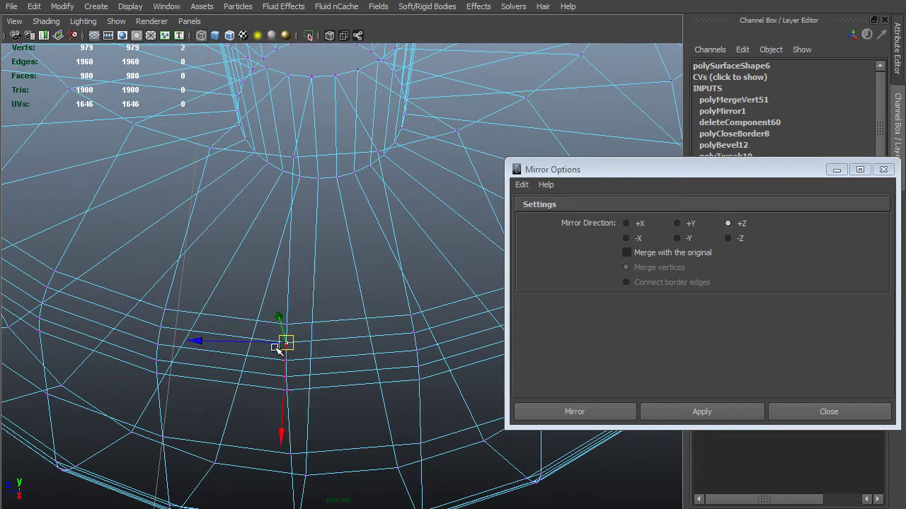
pyautogui.press('g')
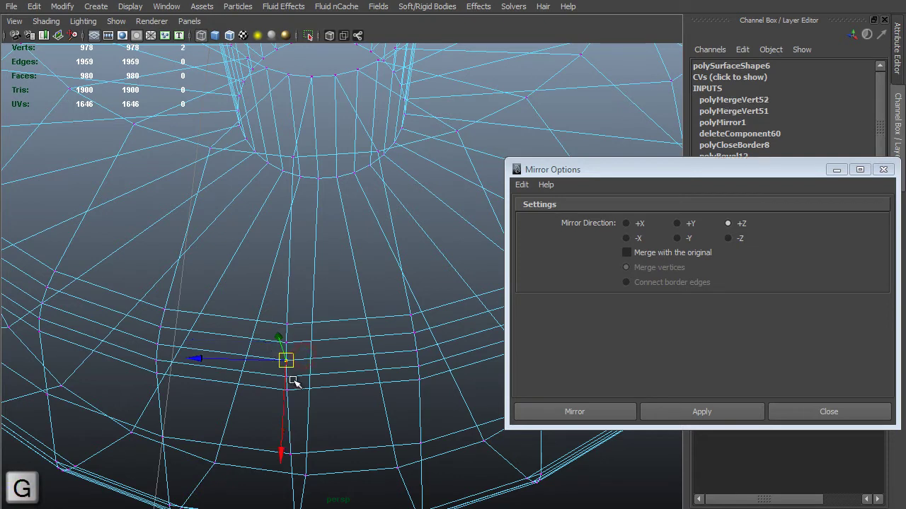
pyautogui.press('g')
pyautogui.press('g')
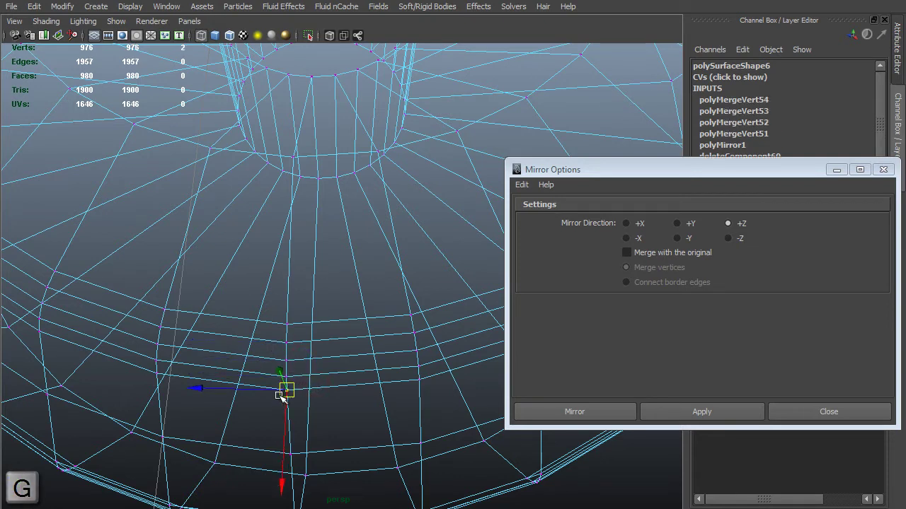
pyautogui.press('g')
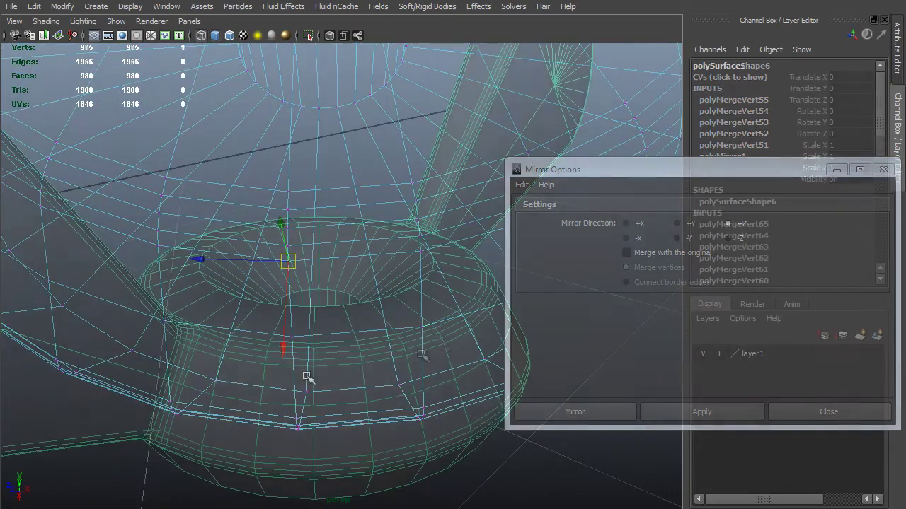
pyautogui.keyDown('alt'); pyautogui.moveTo(446, 343); pyautogui.dragTo(345, 320); pyautogui.keyUp('alt')
pyautogui.keyDown('alt'); pyautogui.moveTo(345, 320); pyautogui.dragTo(381, 325, button='right'); pyautogui.keyUp('alt')
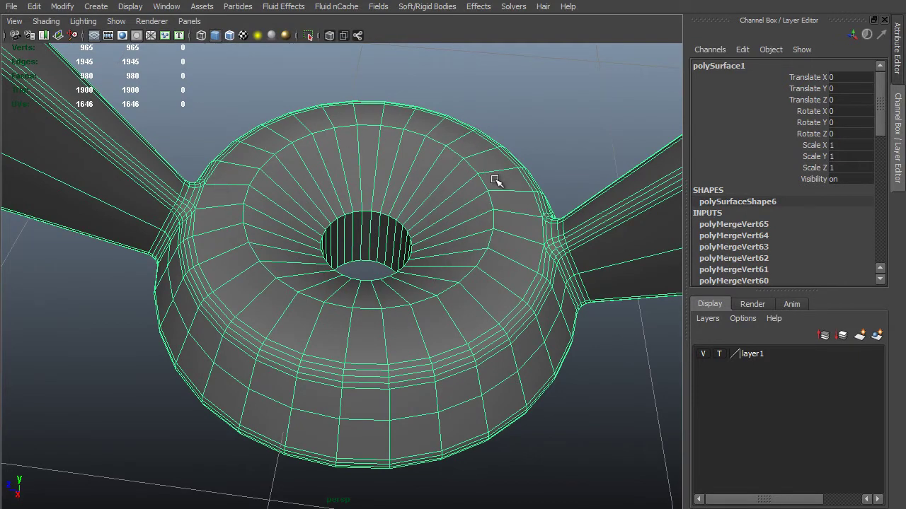
# Step: Bevel the edge loop around the ring's top hollow with 5 segments and an offset of 0.75
pyautogui.press('F10')
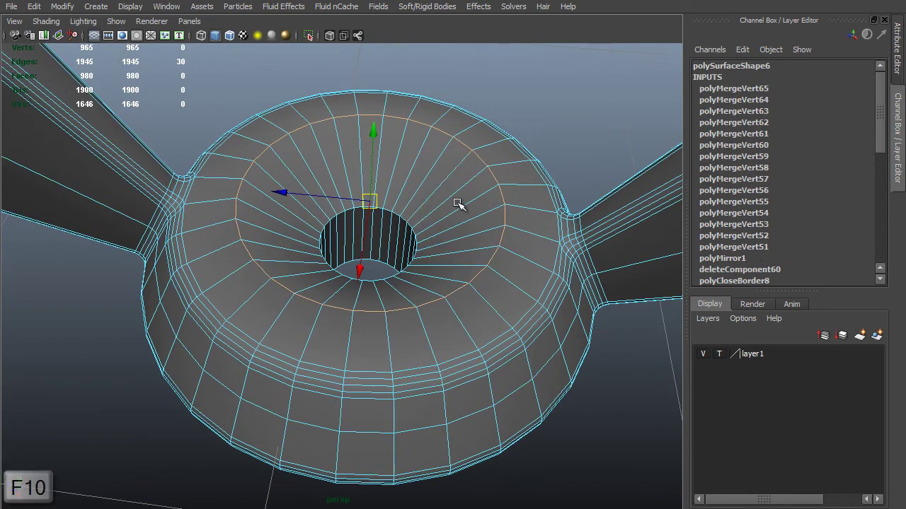
pyautogui.keyDown('shift'); pyautogui.moveTo(459, 203); pyautogui.dragTo(522, 204, button='right'); pyautogui.keyUp('shift')
pyautogui.scroll(3, 499, 190)
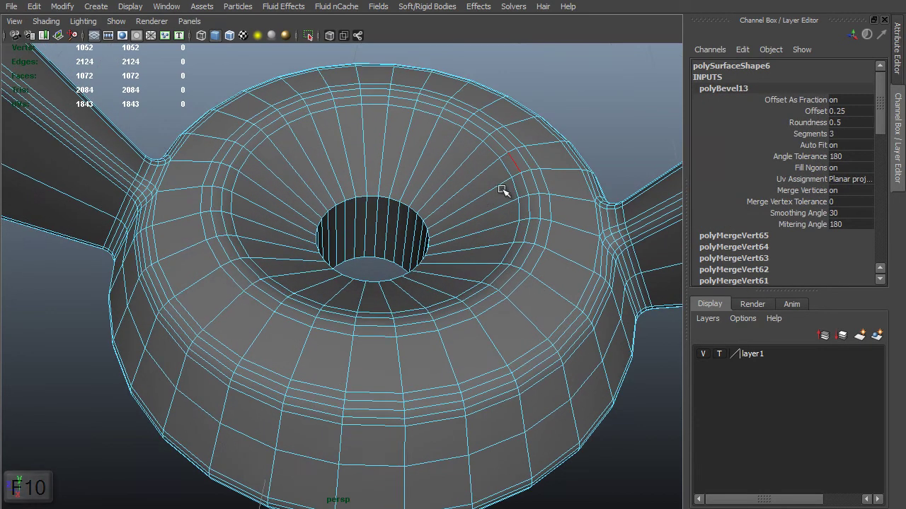
pyautogui.click(849, 133)
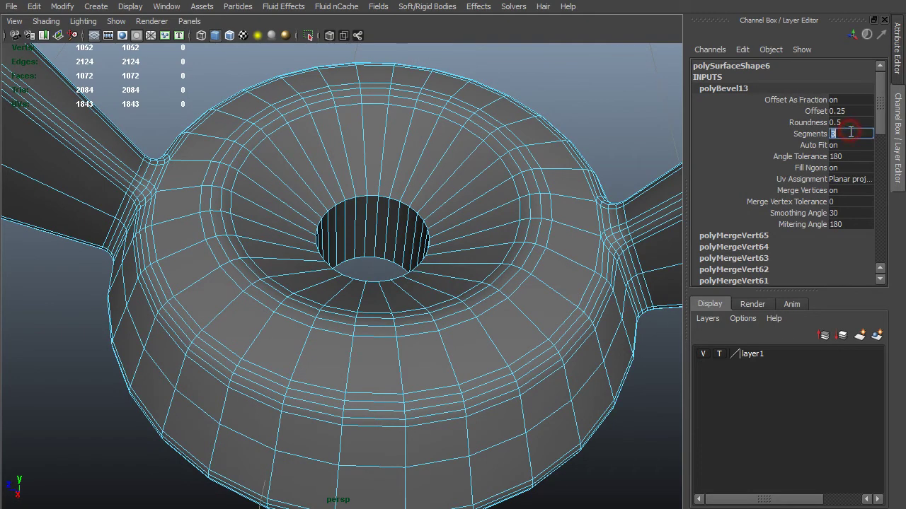
pyautogui.write('5')
pyautogui.press('Return')
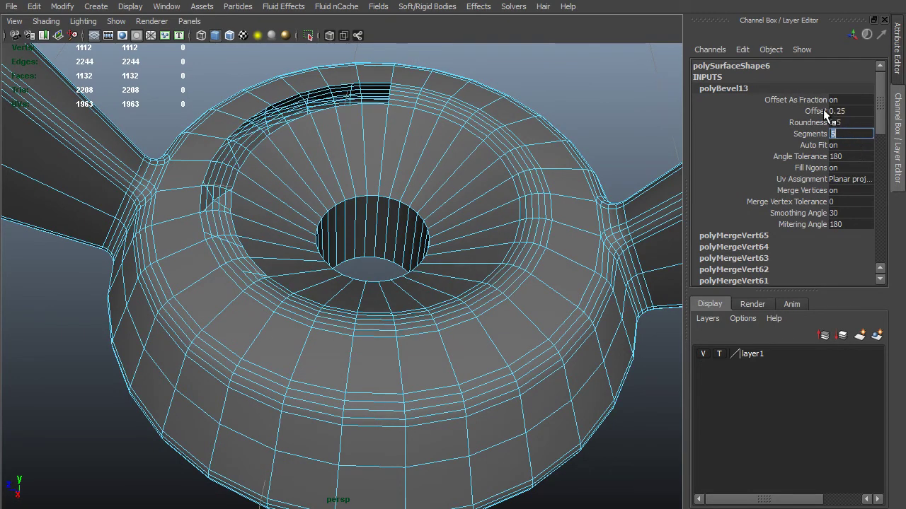
pyautogui.click(820, 111)
pyautogui.moveTo(610, 196); pyautogui.dragTo(603, 191, button='middle')
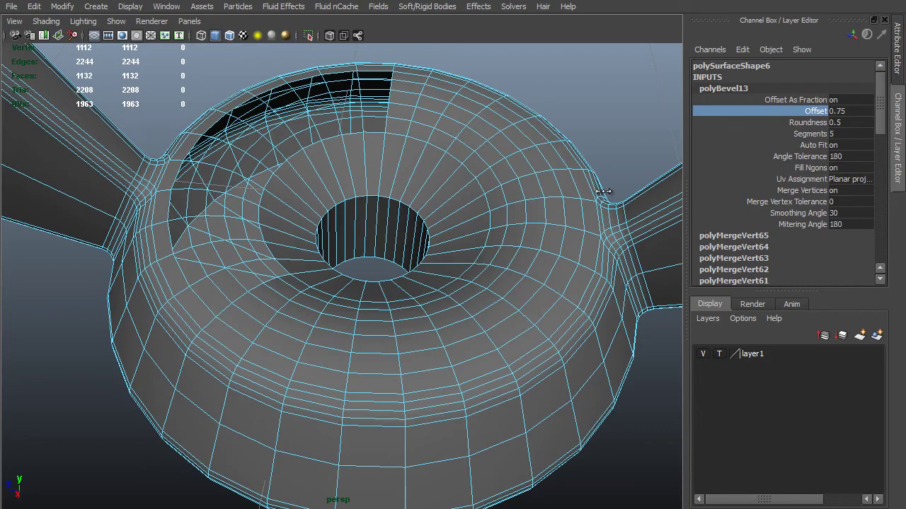
# Step: Select the ring's edges and fill the gap in the new bevel around the hollow
pyautogui.moveTo(481, 230)
pyautogui.keyDown('alt'); pyautogui.mouseDown()
pyautogui.moveTo(474, 176)
pyautogui.moveTo(463, 230)
pyautogui.mouseUp(); pyautogui.keyUp('alt')
pyautogui.moveTo(463, 230); pyautogui.dragTo(458, 231, button='middle')
pyautogui.keyDown('alt'); pyautogui.moveTo(458, 231); pyautogui.dragTo(204, 137, button='right'); pyautogui.keyUp('alt')
pyautogui.moveTo(239, 189); pyautogui.dragTo(515, 395)
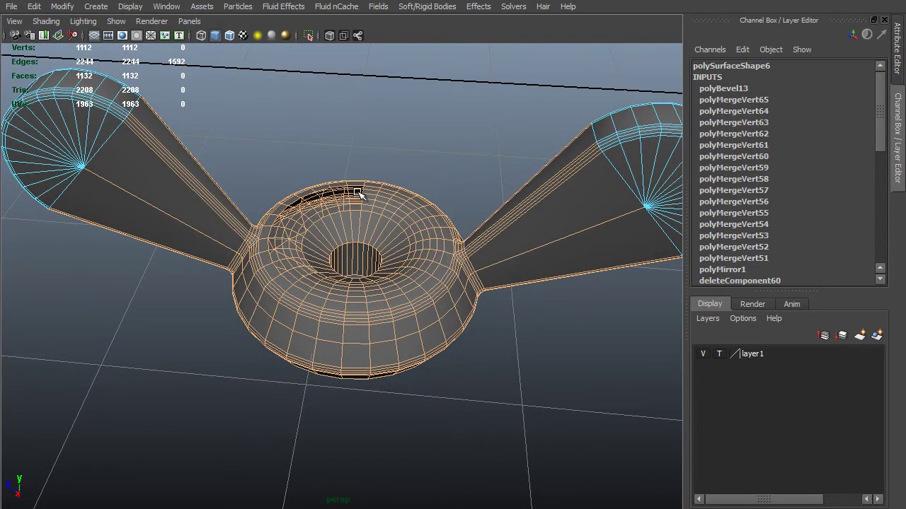
pyautogui.keyDown('shift'); pyautogui.moveTo(349, 198); pyautogui.dragTo(333, 335, button='right'); pyautogui.keyUp('shift')
pyautogui.scroll(3, 300, 227)
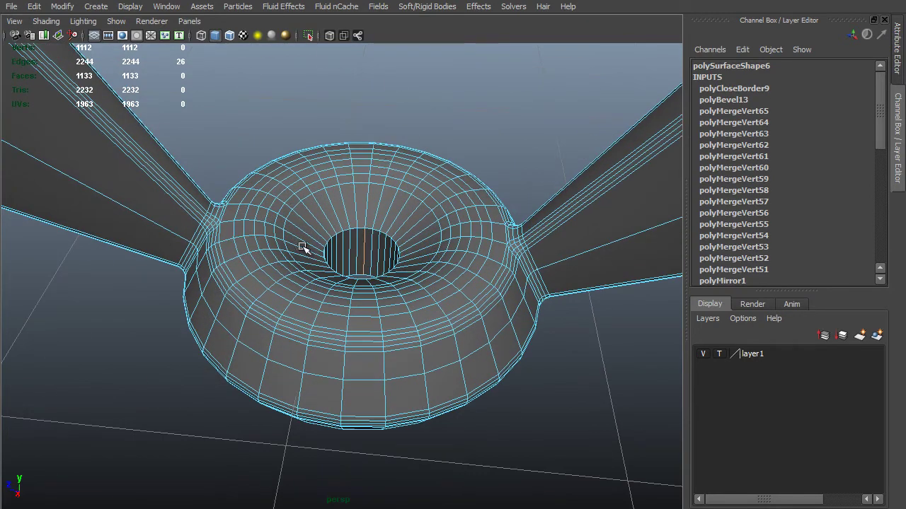
# Step: Select all edges of the wing nut, soften them and return to object mode
pyautogui.moveTo(302, 247); pyautogui.dragTo(337, 113, button='right')
pyautogui.click(420, 80)
pyautogui.keyDown('alt'); pyautogui.moveTo(428, 255); pyautogui.dragTo(330, 307); pyautogui.keyUp('alt')
pyautogui.keyDown('alt'); pyautogui.moveTo(330, 307); pyautogui.dragTo(347, 318, button='right'); pyautogui.keyUp('alt')
pyautogui.click(348, 318)
pyautogui.keyDown('alt'); pyautogui.moveTo(413, 356); pyautogui.dragTo(340, 301, button='right'); pyautogui.keyUp('alt')
pyautogui.moveTo(340, 301); pyautogui.dragTo(343, 237, button='right')
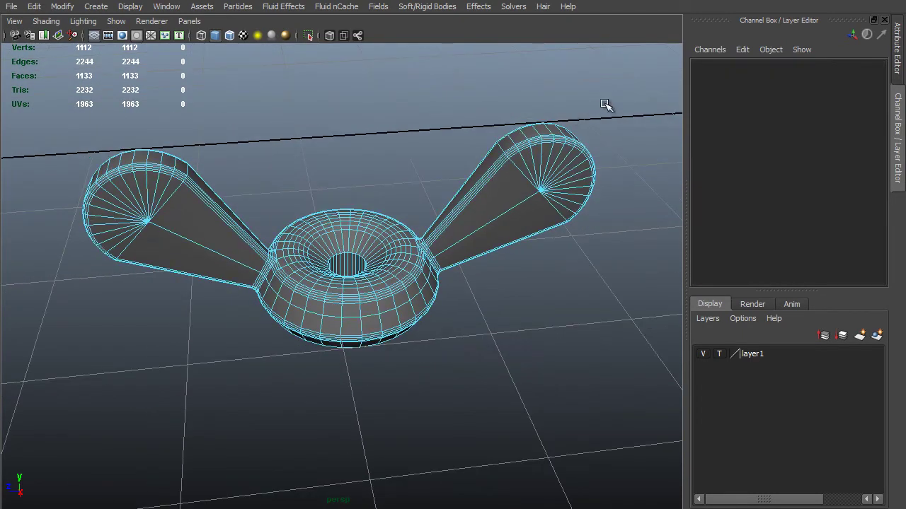
pyautogui.moveTo(635, 77); pyautogui.dragTo(54, 491)
pyautogui.keyDown('shift'); pyautogui.moveTo(340, 270); pyautogui.dragTo(427, 264, button='right'); pyautogui.keyUp('shift')
pyautogui.press('F8')
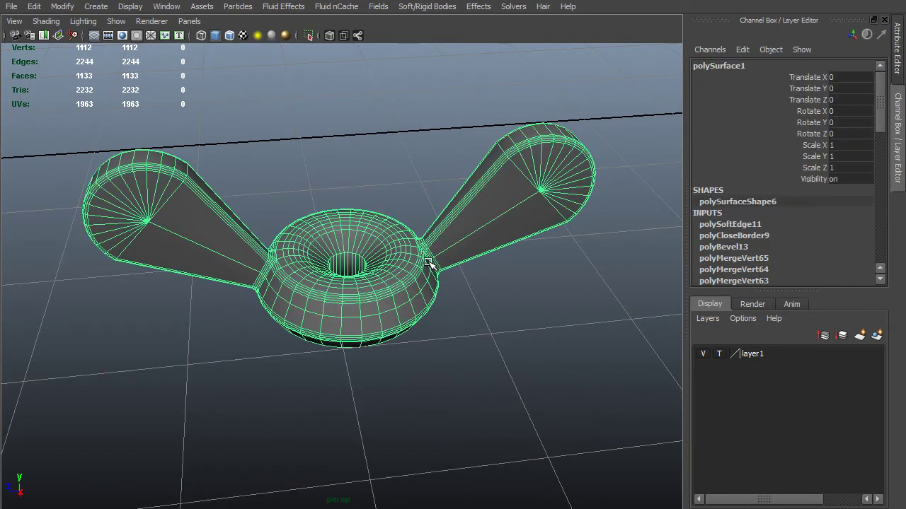
pyautogui.click(491, 394)
# Step: Select the edge loops at both ends of the ring's central hole and harden them
pyautogui.scroll(10, 340, 128)
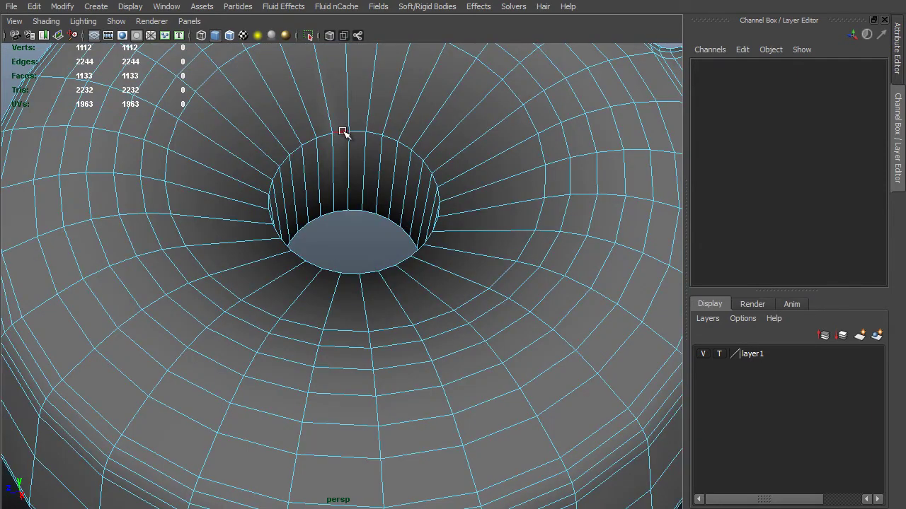
pyautogui.doubleClick(343, 132)
pyautogui.keyDown('shift'); pyautogui.doubleClick(329, 216); pyautogui.keyUp('shift')
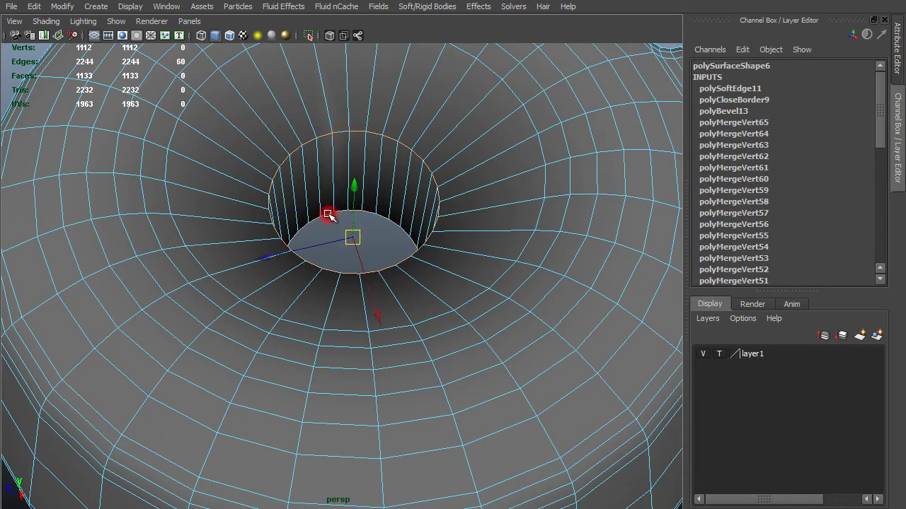
pyautogui.keyDown('shift'); pyautogui.rightClick(343, 255); pyautogui.keyUp('shift')
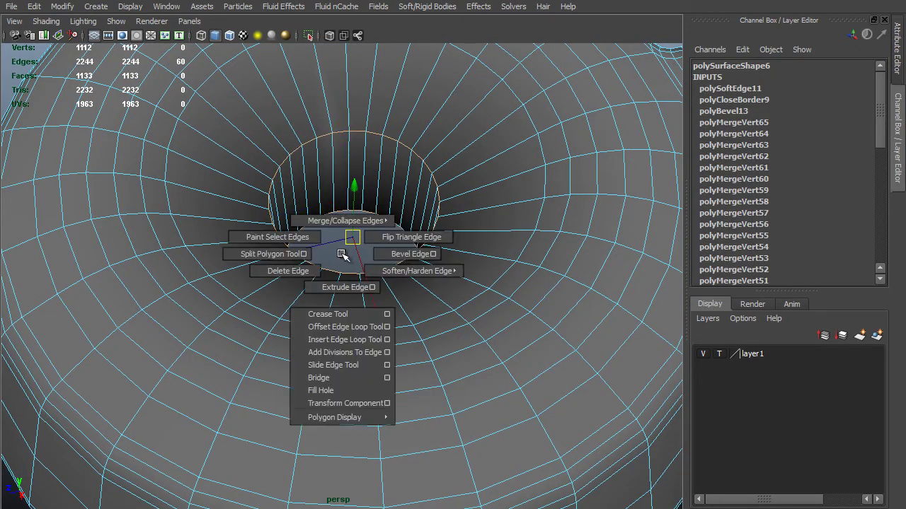
pyautogui.moveTo(380, 271)
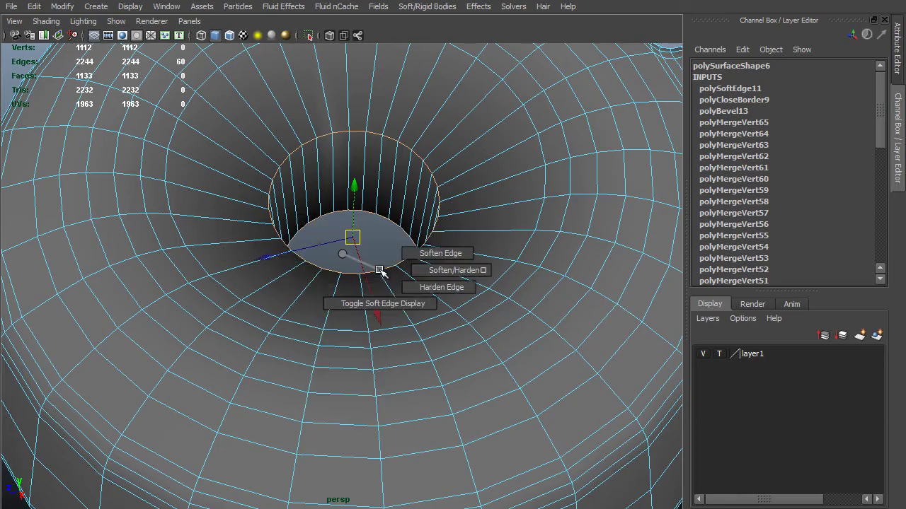
pyautogui.click(418, 288)
# Step: Harden the outer edge loop of the ring's underside
pyautogui.keyDown('alt'); pyautogui.moveTo(445, 300); pyautogui.dragTo(251, 243); pyautogui.keyUp('alt')
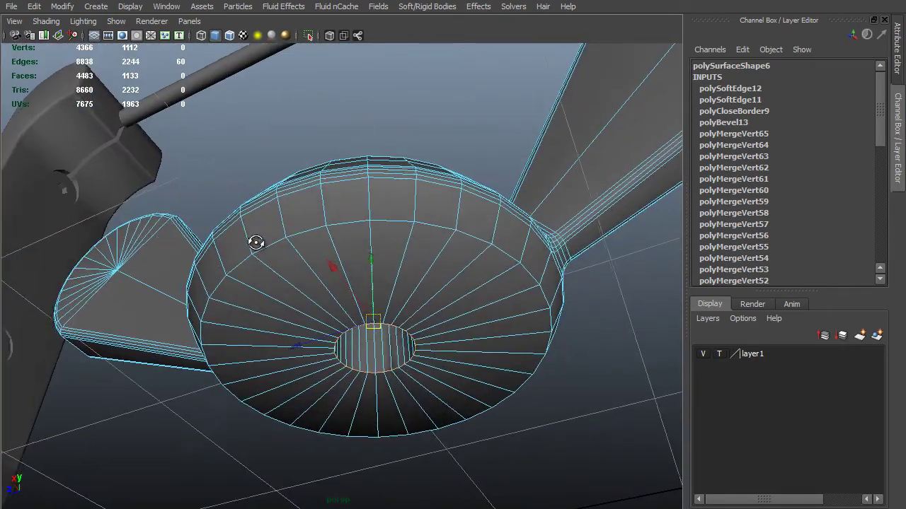
pyautogui.doubleClick(295, 235)
pyautogui.press('g')
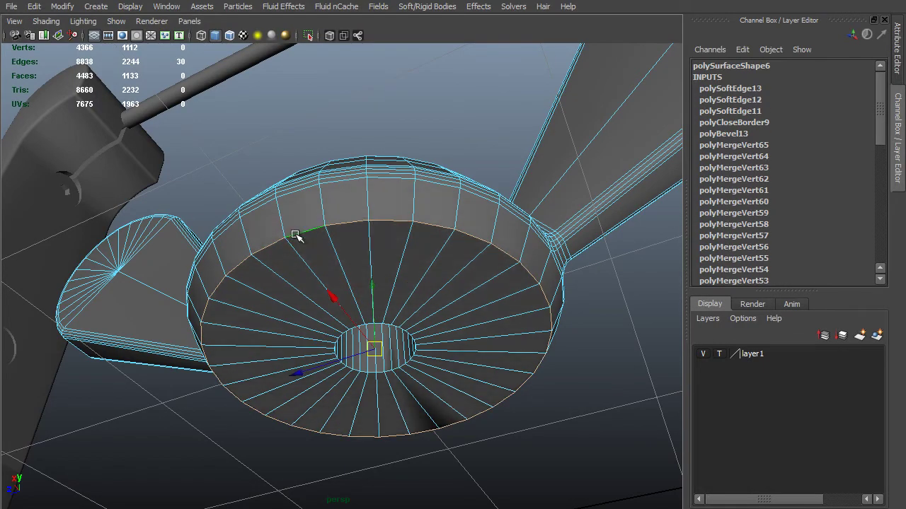
# Step: Inspect the ring's underside seam vertices in wireframe display and check the ring's smooth shading from above
pyautogui.keyDown('alt'); pyautogui.moveTo(418, 356); pyautogui.dragTo(236, 373); pyautogui.keyUp('alt')
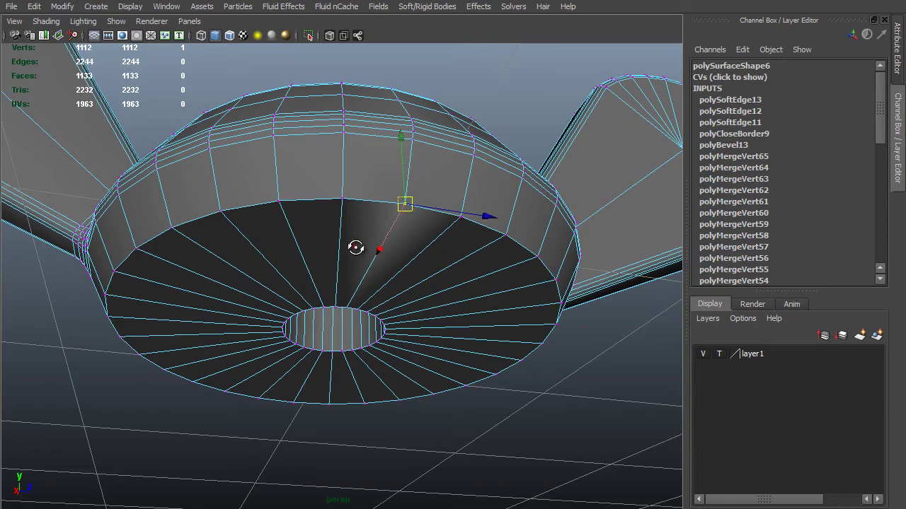
pyautogui.keyDown('alt'); pyautogui.moveTo(356, 247); pyautogui.dragTo(313, 177); pyautogui.keyUp('alt')
pyautogui.press('4')
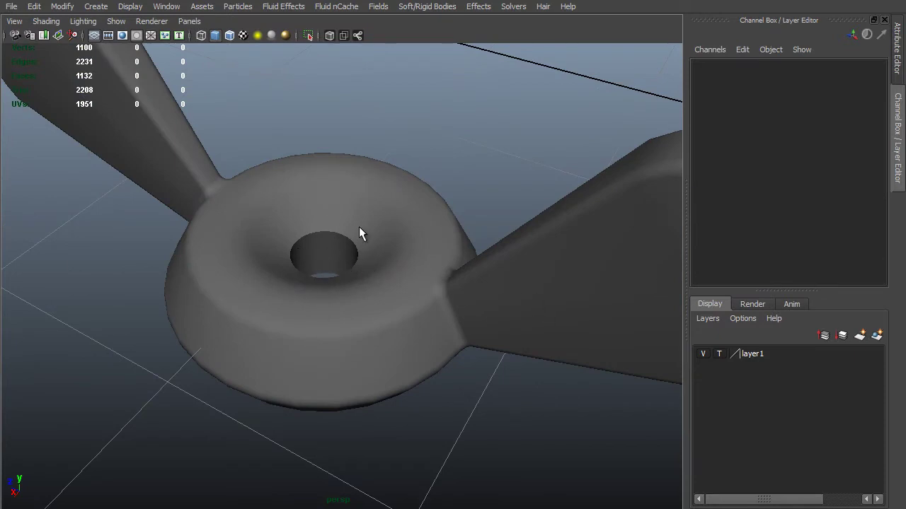
pyautogui.keyDown('alt'); pyautogui.moveTo(375, 320); pyautogui.dragTo(372, 348); pyautogui.keyUp('alt')
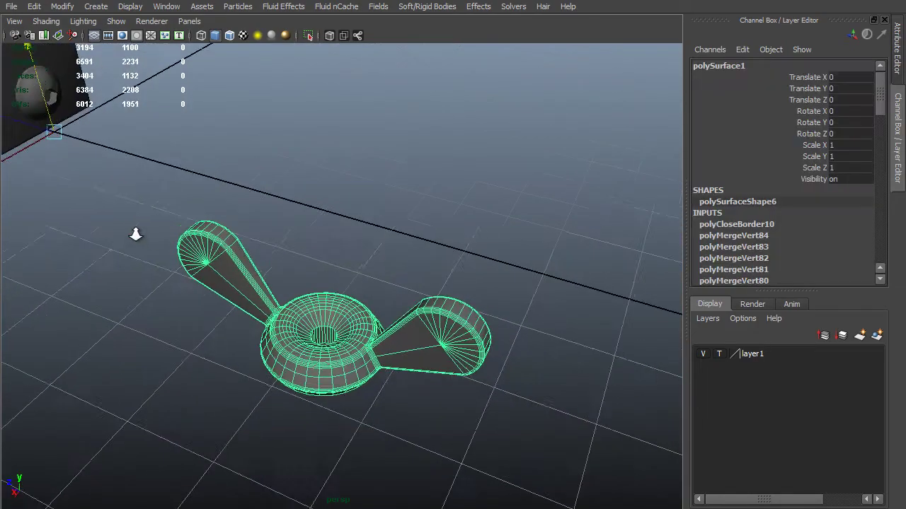
# Step: Switch to the side view of the whole model and center the wing nut's pivot
pyautogui.scroll(-8, 136, 235)
pyautogui.keyDown('alt'); pyautogui.moveTo(481, 223); pyautogui.dragTo(240, 198); pyautogui.keyUp('alt')
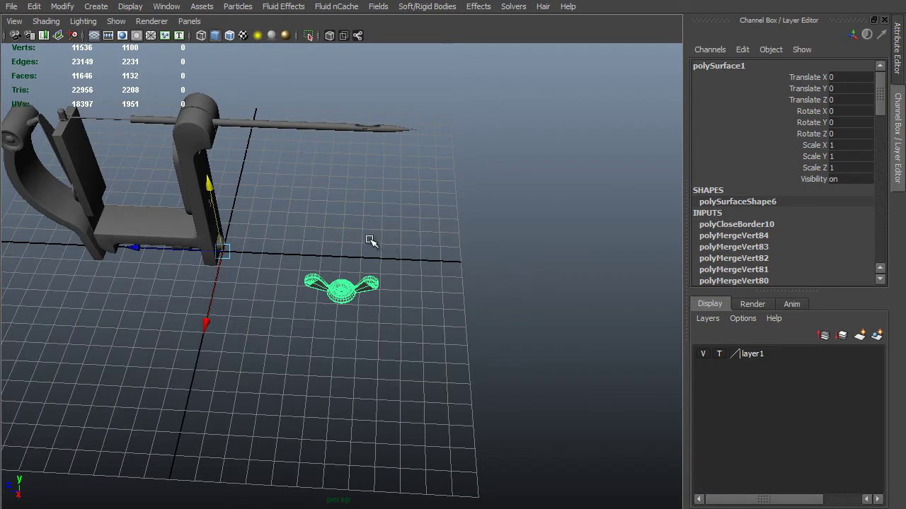
pyautogui.press('space')
pyautogui.press('space')
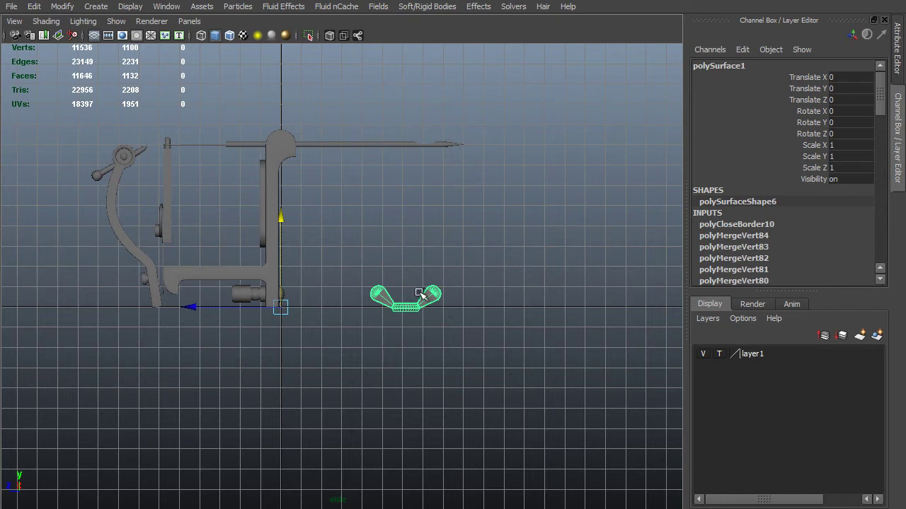
pyautogui.press('space')
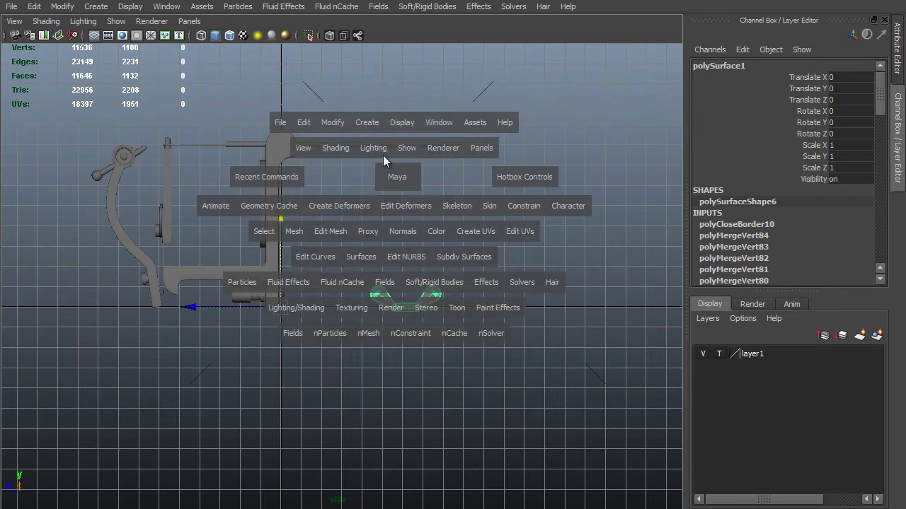
pyautogui.click(338, 126)
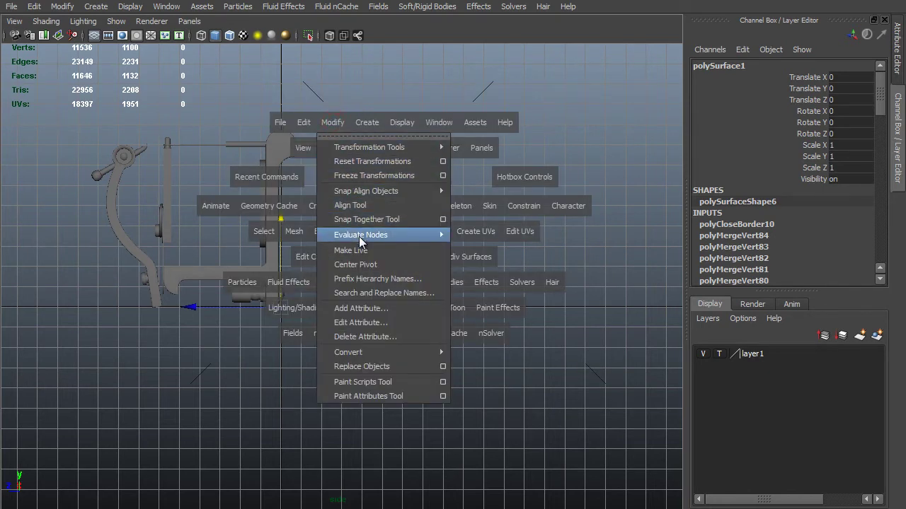
pyautogui.click(369, 266)
# Step: Snap the wing nut's pivot to the middle vertex of the ring's bottom edge
pyautogui.keyDown('alt'); pyautogui.moveTo(434, 289); pyautogui.dragTo(594, 400, button='right'); pyautogui.keyUp('alt')
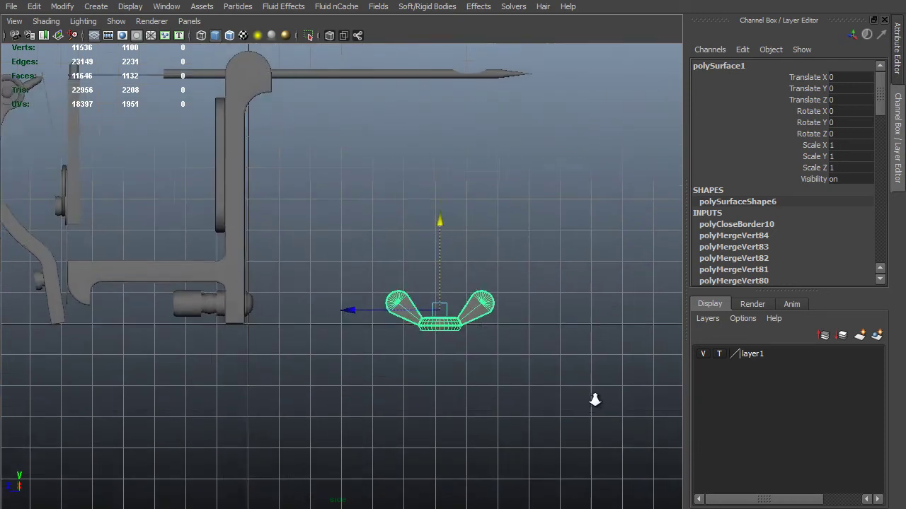
pyautogui.keyDown('alt'); pyautogui.moveTo(594, 401); pyautogui.dragTo(368, 272, button='middle'); pyautogui.keyUp('alt')
pyautogui.keyDown('alt'); pyautogui.moveTo(368, 272); pyautogui.dragTo(427, 289, button='right'); pyautogui.keyUp('alt')
pyautogui.keyDown('alt'); pyautogui.moveTo(427, 290); pyautogui.dragTo(593, 305, button='middle'); pyautogui.keyUp('alt')
pyautogui.keyDown('alt'); pyautogui.moveTo(593, 305); pyautogui.dragTo(629, 339, button='right'); pyautogui.keyUp('alt')
pyautogui.press('Insert')
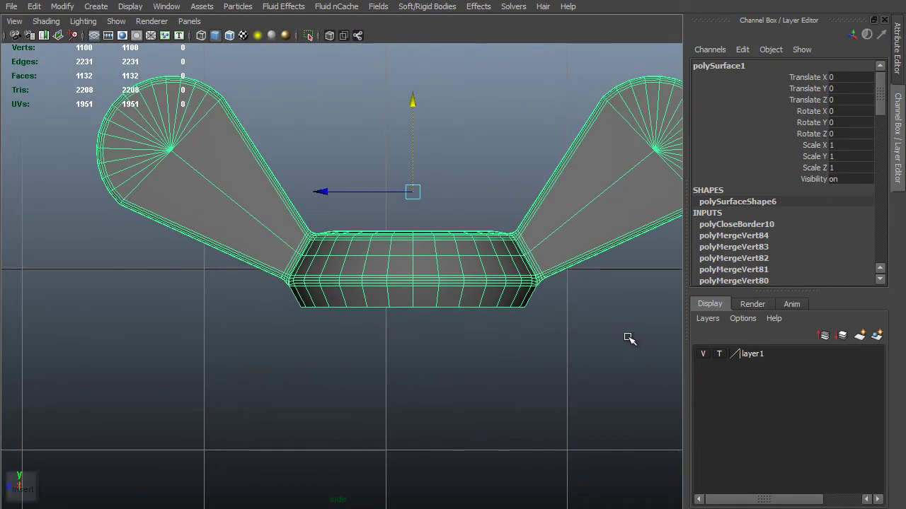
pyautogui.click(413, 142)
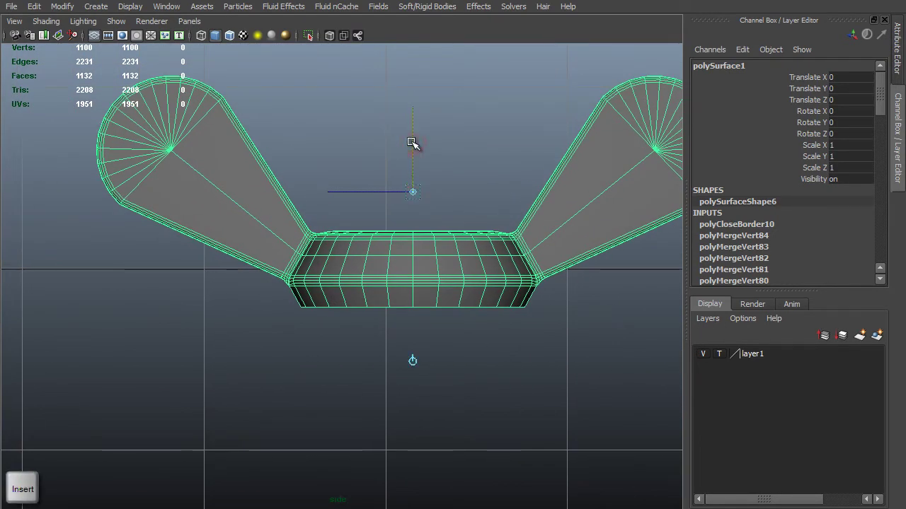
pyautogui.press('v')
pyautogui.moveTo(409, 311); pyautogui.dragTo(414, 303, button='middle')
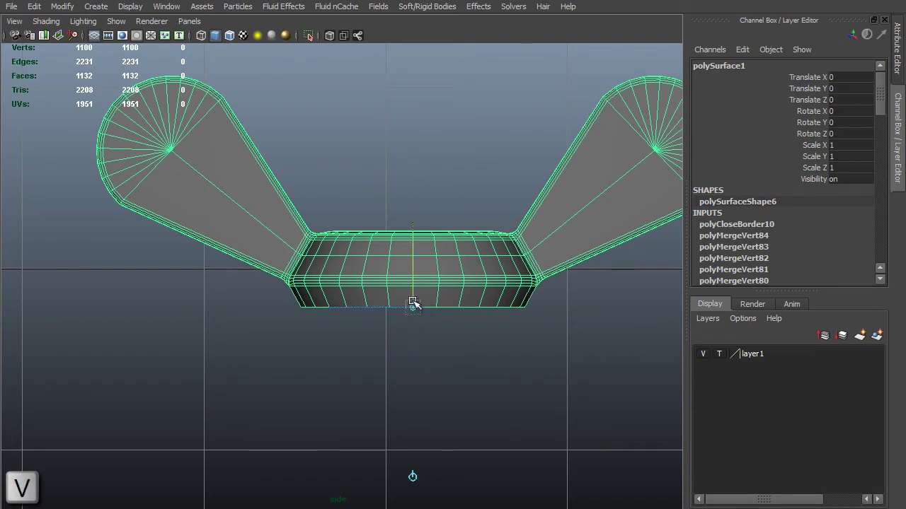
# Step: Move the wing nut next to the contact screw, to Translate Y 5.918 and Translate Z 15.611
pyautogui.keyDown('alt'); pyautogui.moveTo(414, 303); pyautogui.dragTo(313, 188, button='right'); pyautogui.keyUp('alt')
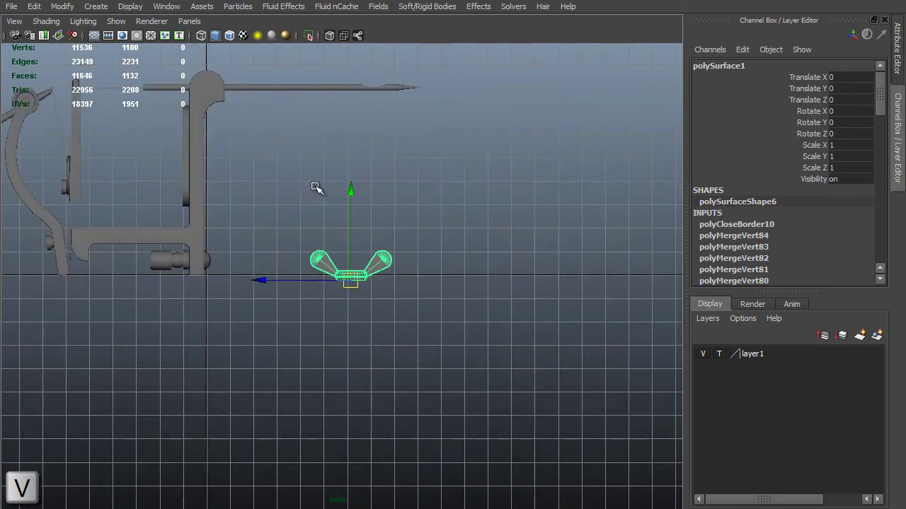
pyautogui.keyDown('alt'); pyautogui.moveTo(314, 189); pyautogui.dragTo(537, 285, button='middle'); pyautogui.keyUp('alt')
pyautogui.moveTo(601, 321); pyautogui.dragTo(237, 183, button='middle')
pyautogui.keyDown('alt'); pyautogui.moveTo(236, 182); pyautogui.dragTo(331, 212, button='right'); pyautogui.keyUp('alt')
pyautogui.keyDown('alt'); pyautogui.moveTo(322, 185); pyautogui.dragTo(585, 316, button='middle'); pyautogui.keyUp('alt')
pyautogui.scroll(3, 586, 316)
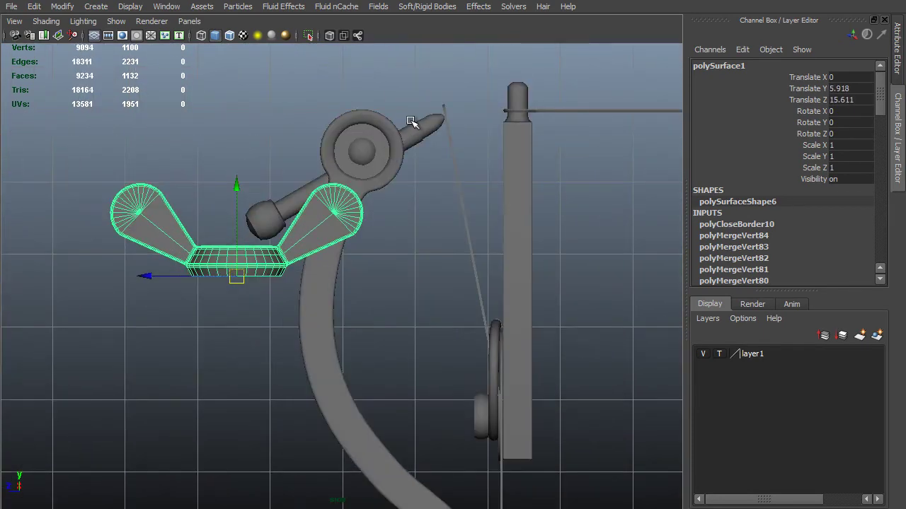
# Step: Copy the contact screw's Rotate X value and set the wing nut's Rotate X to 111.415
pyautogui.click(425, 133)
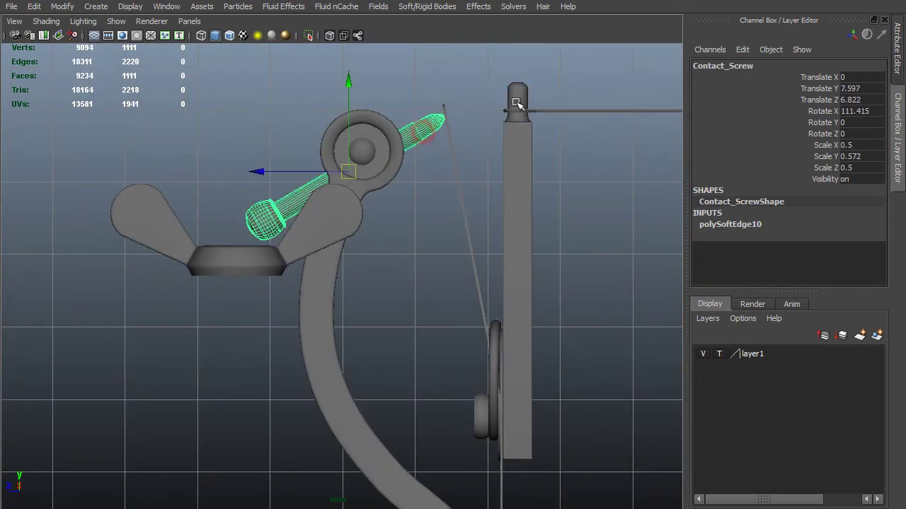
pyautogui.doubleClick(871, 112)
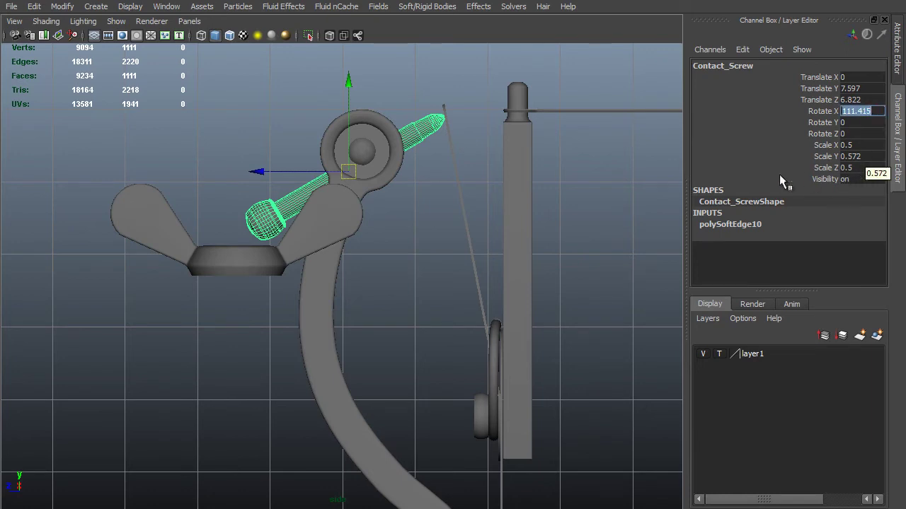
pyautogui.click(252, 256)
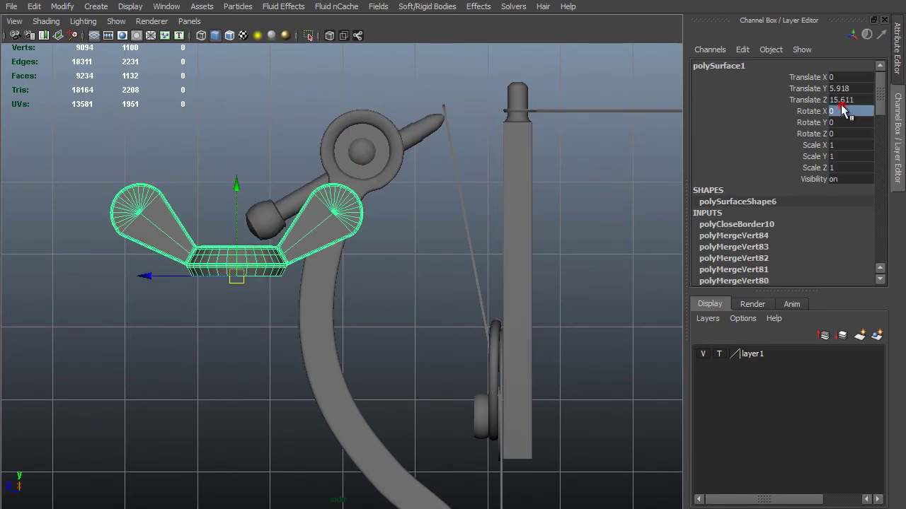
pyautogui.press('Return')
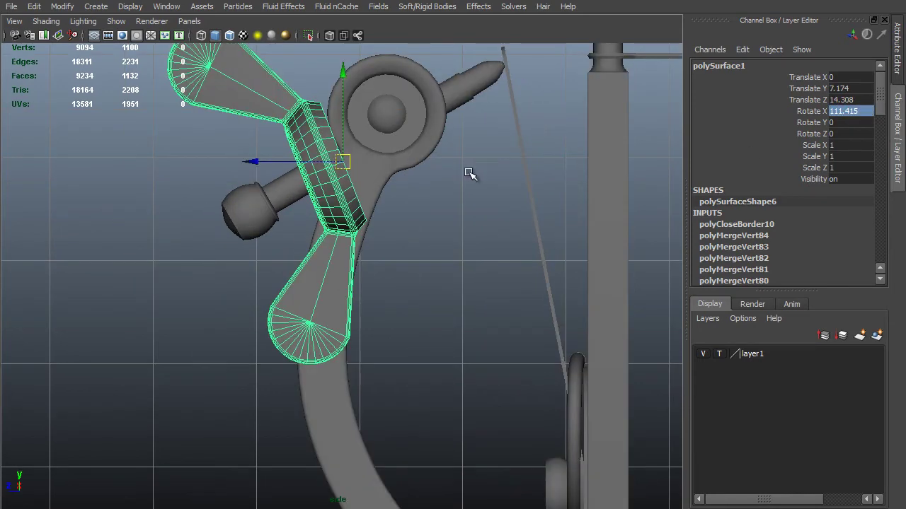
# Step: Scale the wing nut uniformly to 0.535 and place it around the contact screw at Translate X -2.172, Y 7.217, Z 14.326
pyautogui.press('r')
pyautogui.moveTo(510, 143); pyautogui.dragTo(371, 177, button='middle')
pyautogui.keyDown('alt'); pyautogui.moveTo(360, 186); pyautogui.dragTo(389, 186, button='right'); pyautogui.keyUp('alt')
pyautogui.keyDown('alt'); pyautogui.moveTo(389, 186); pyautogui.dragTo(447, 219, button='middle'); pyautogui.keyUp('alt')
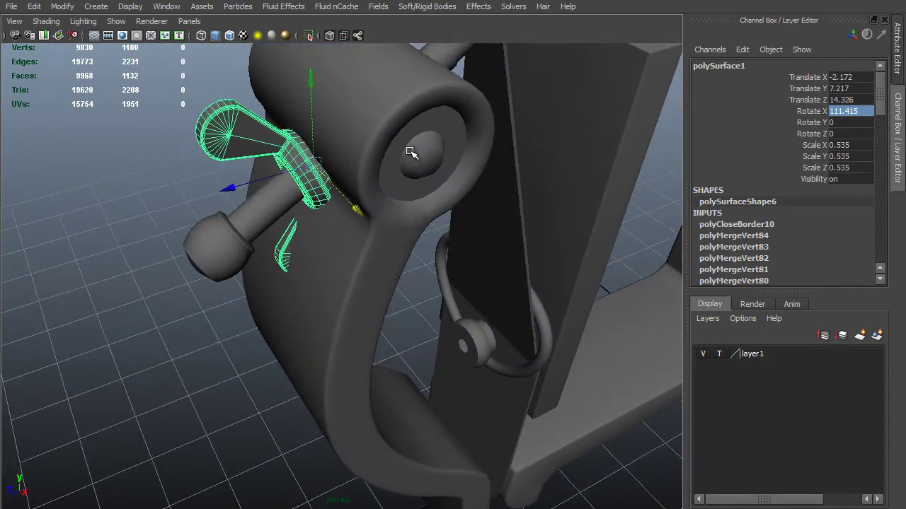
pyautogui.keyDown('alt'); pyautogui.moveTo(416, 148); pyautogui.dragTo(424, 110); pyautogui.keyUp('alt')
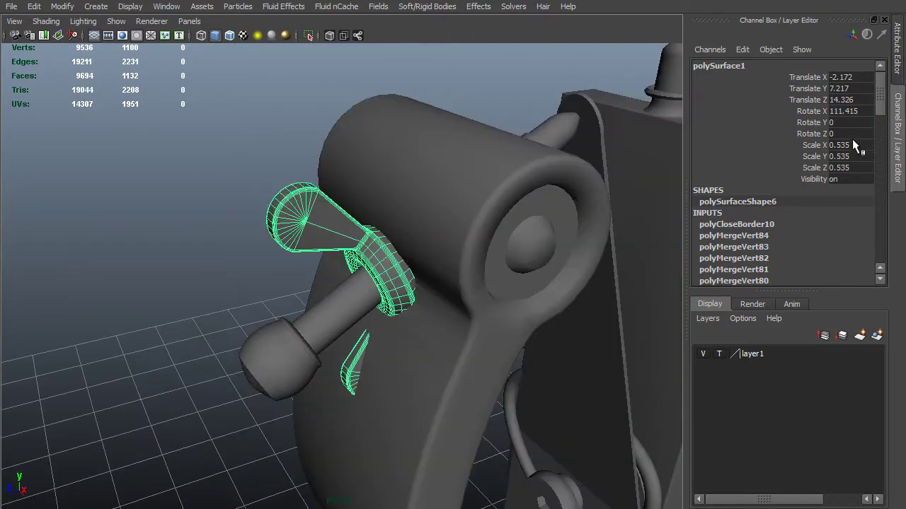
# Step: Try to spin the wing nut around the screw by changing Rotate Y to 37.42, and undo the rotation
pyautogui.click(811, 123)
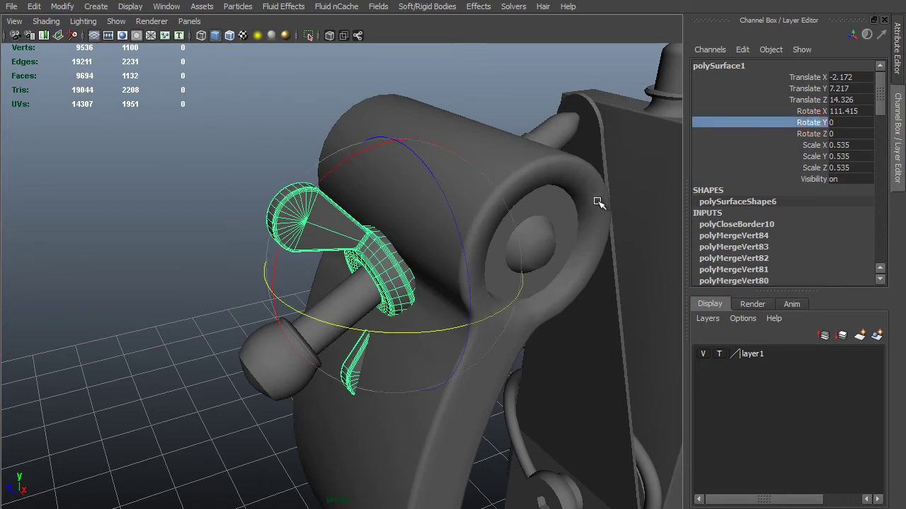
pyautogui.moveTo(600, 204); pyautogui.dragTo(485, 213, button='middle')
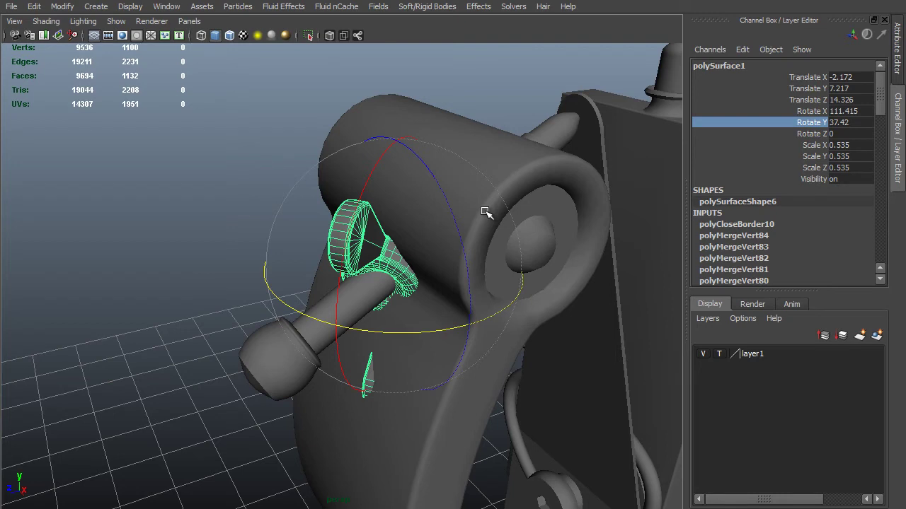
pyautogui.hotkey('ctrl', 'z')
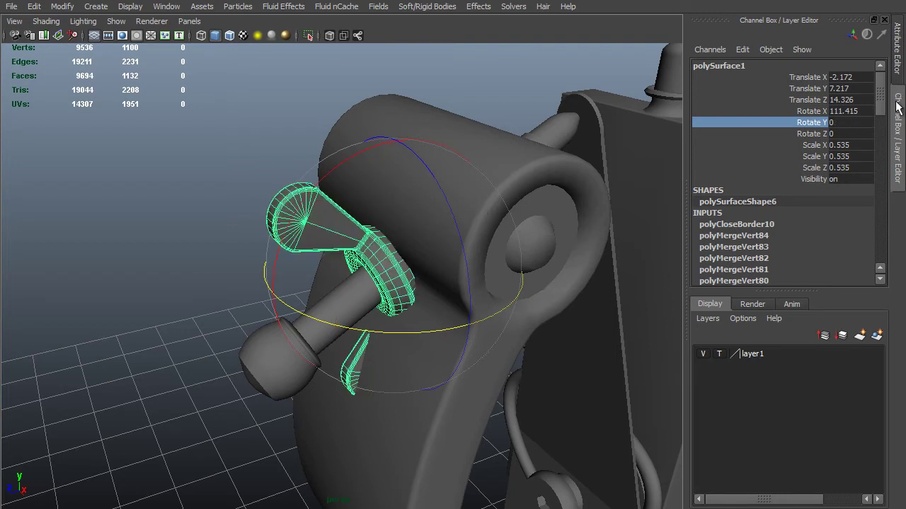
# Step: Reset the wing nut's Rotate X to 0
pyautogui.doubleClick(857, 112)
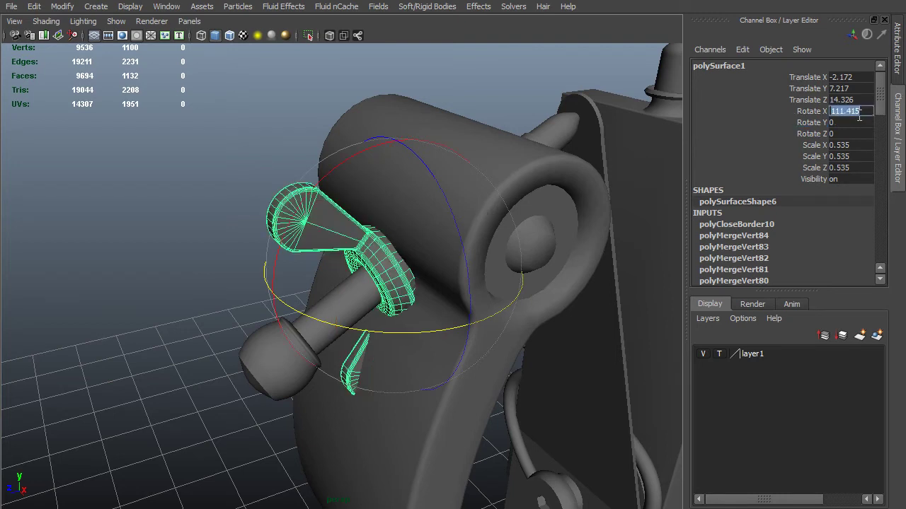
pyautogui.write('0')
pyautogui.press('Return')
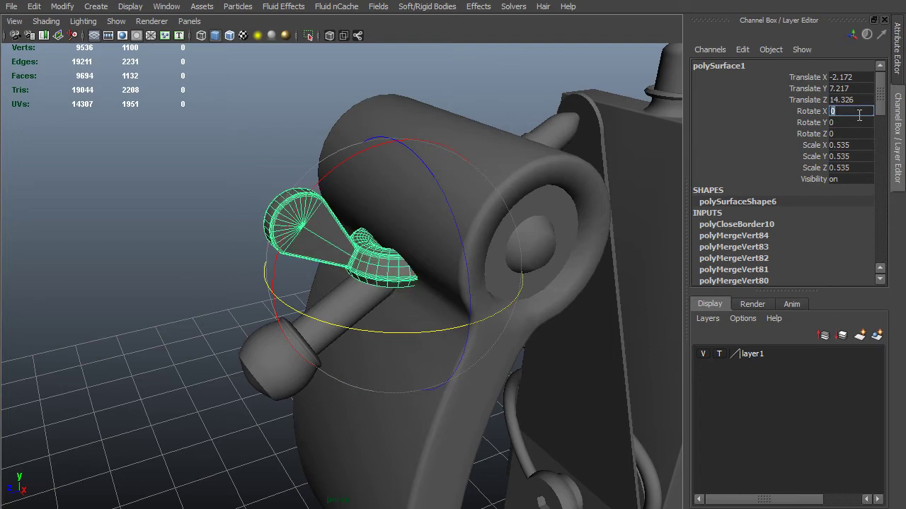
# Step: Put the wing nut into a group of its own and select that group in the Outliner
pyautogui.keyDown('alt'); pyautogui.moveTo(486, 392); pyautogui.dragTo(502, 385, button='right'); pyautogui.keyUp('alt')
pyautogui.keyDown('alt'); pyautogui.moveTo(502, 385); pyautogui.dragTo(491, 389, button='middle'); pyautogui.keyUp('alt')
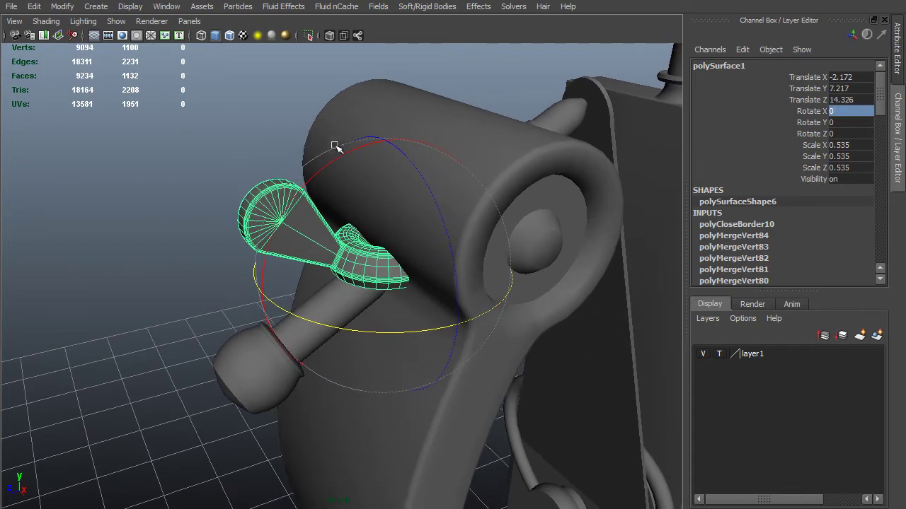
pyautogui.click(303, 235)
pyautogui.hotkey('ctrl', 'g')
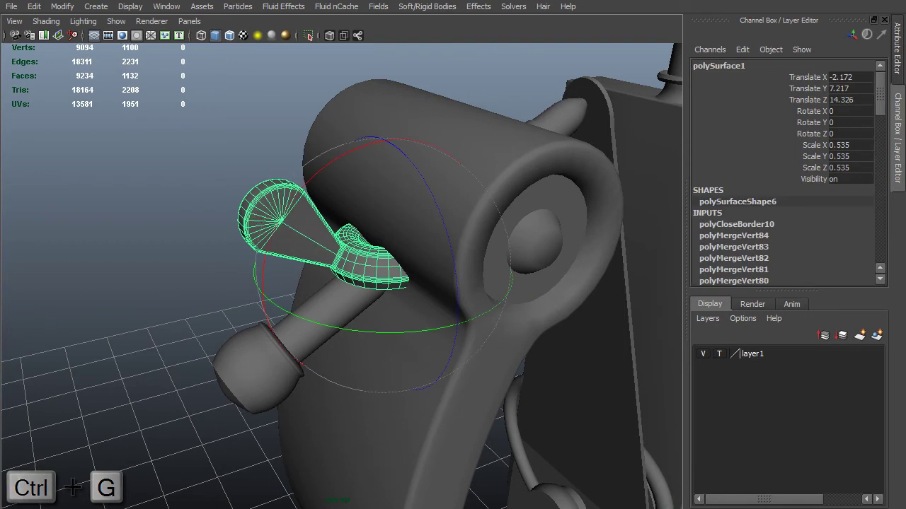
pyautogui.click(77, 508)
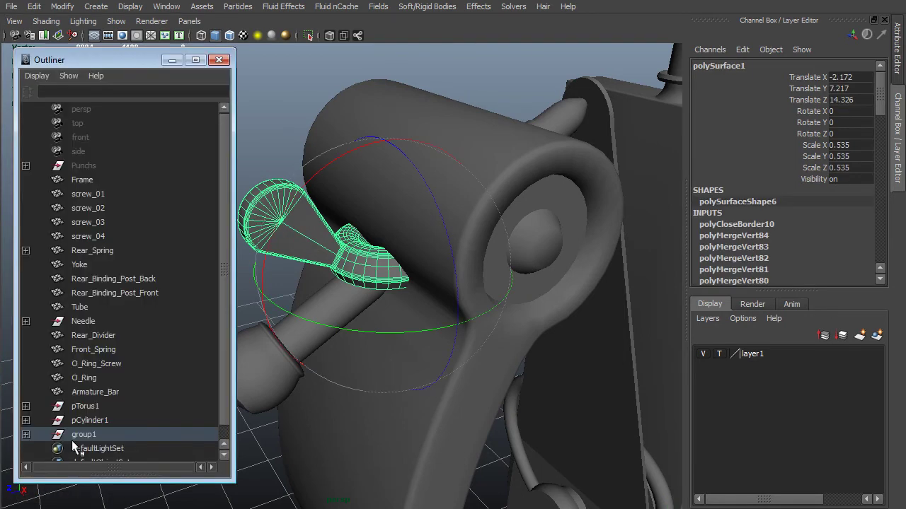
pyautogui.click(78, 448)
pyautogui.click(79, 435)
# Step: In the side view, snap the group's pivot to the middle vertex of the wing nut ring's bottom edge
pyautogui.keyDown('alt'); pyautogui.moveTo(441, 180); pyautogui.dragTo(388, 293); pyautogui.keyUp('alt')
pyautogui.press('space')
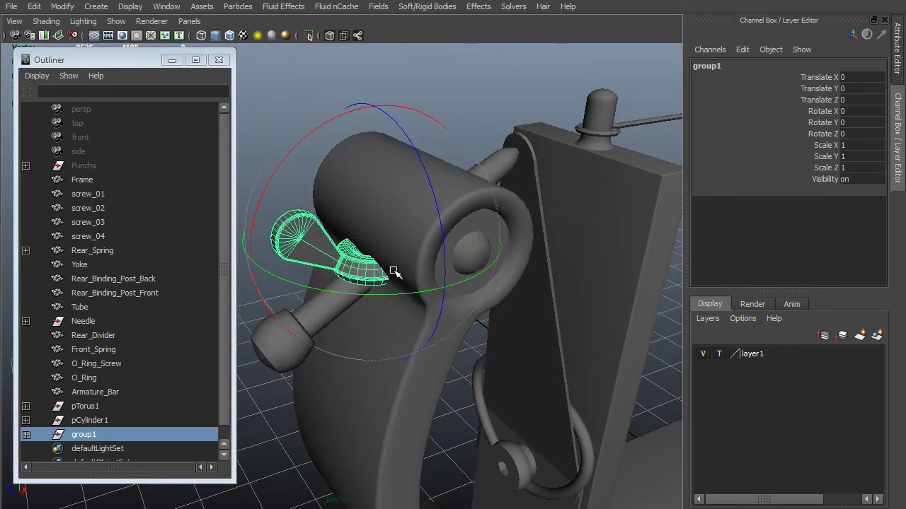
pyautogui.press('space')
pyautogui.moveTo(436, 245); pyautogui.dragTo(500, 245)
pyautogui.press('Insert')
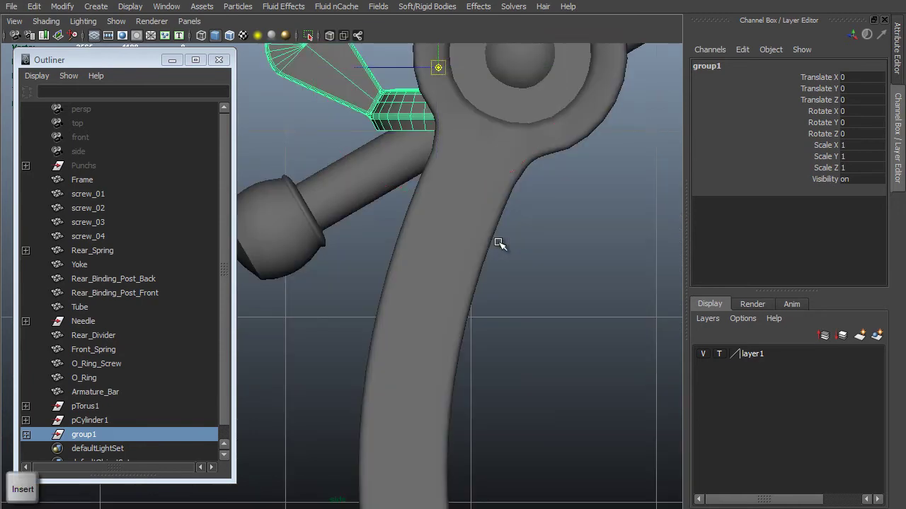
pyautogui.keyDown('alt'); pyautogui.moveTo(499, 245); pyautogui.dragTo(493, 437, button='middle'); pyautogui.keyUp('alt')
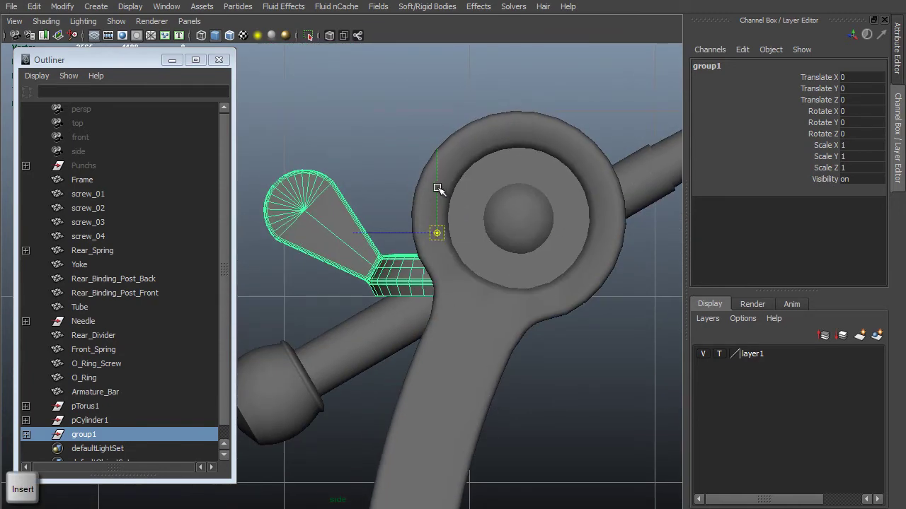
pyautogui.press('v')
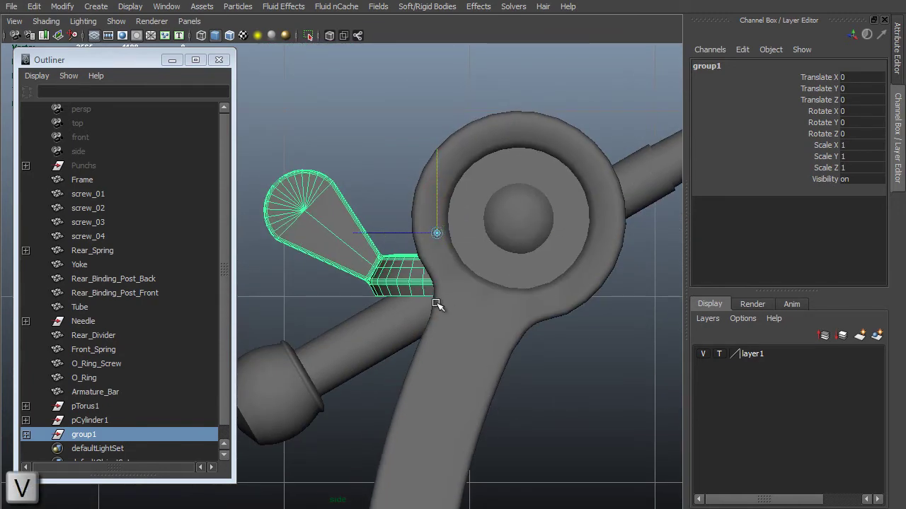
pyautogui.moveTo(428, 300); pyautogui.dragTo(426, 297, button='middle')
pyautogui.moveTo(426, 297); pyautogui.dragTo(430, 296, button='middle')
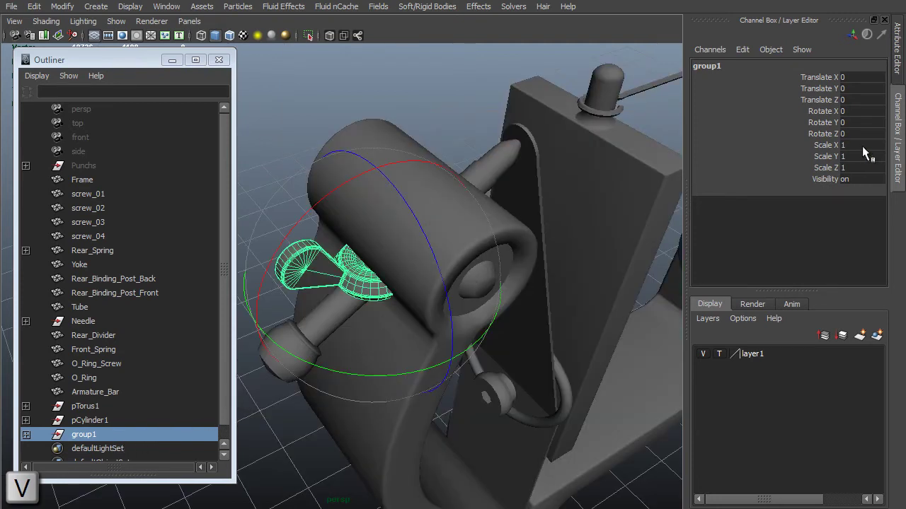
# Step: Set the group's Rotate X to 111.415 and rotate the wing nut inside the group about its own axis to Rotate Y 77.446
pyautogui.doubleClick(860, 112)
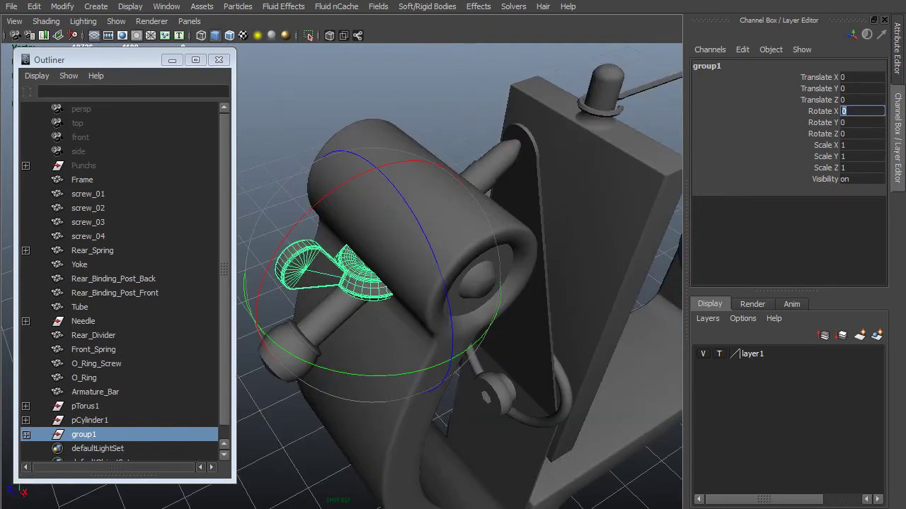
pyautogui.press('Return')
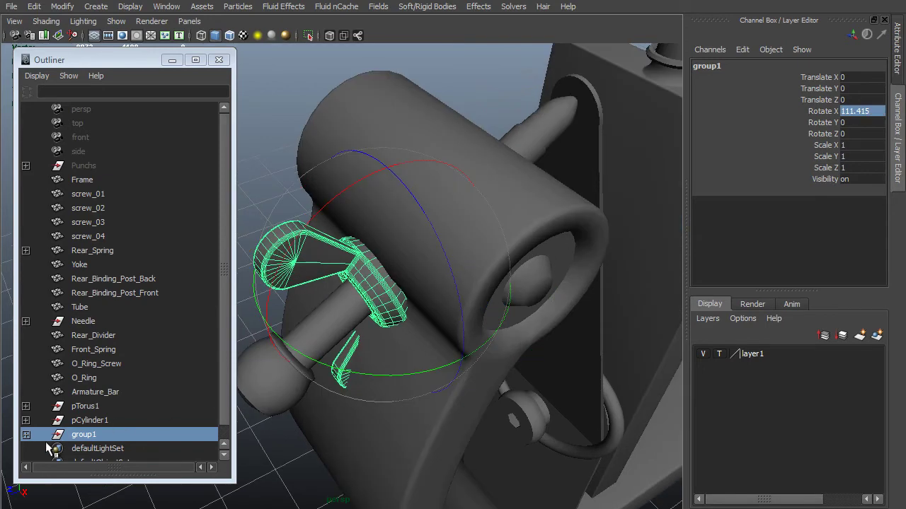
pyautogui.click(26, 434)
pyautogui.click(106, 449)
pyautogui.keyDown('alt'); pyautogui.moveTo(485, 264); pyautogui.dragTo(482, 243); pyautogui.keyUp('alt')
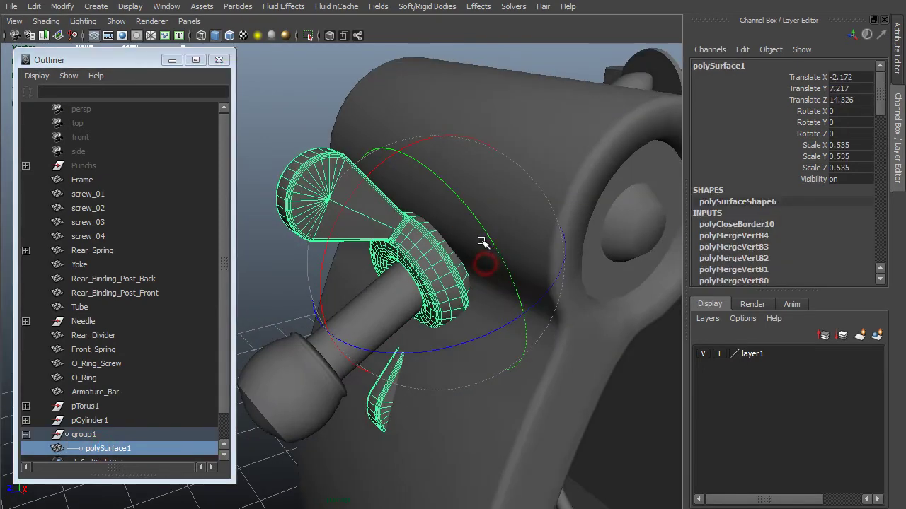
pyautogui.click(477, 218)
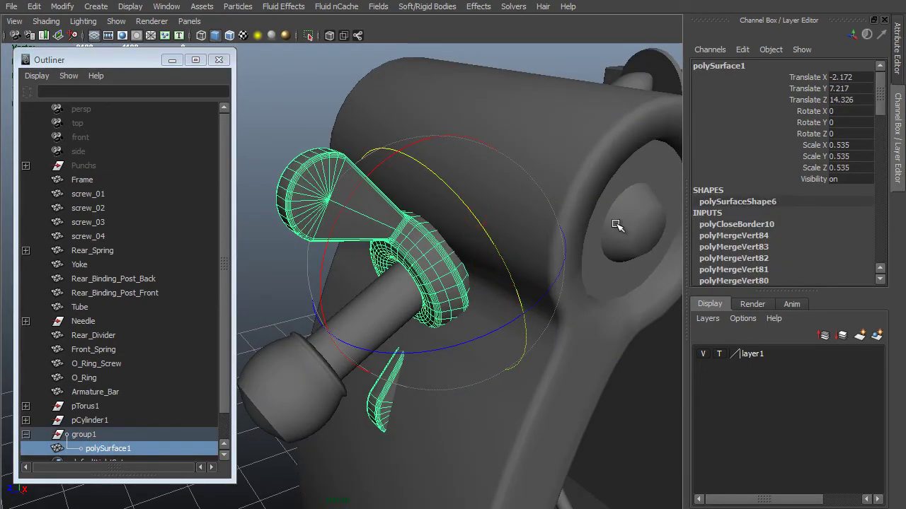
pyautogui.moveTo(607, 280); pyautogui.dragTo(481, 152, button='middle')
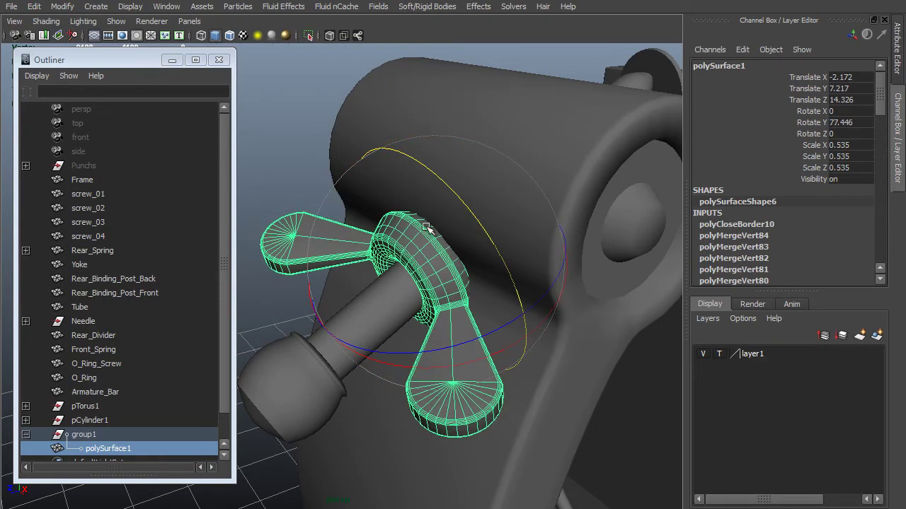
pyautogui.keyDown('alt'); pyautogui.moveTo(426, 226); pyautogui.dragTo(485, 234); pyautogui.keyUp('alt')
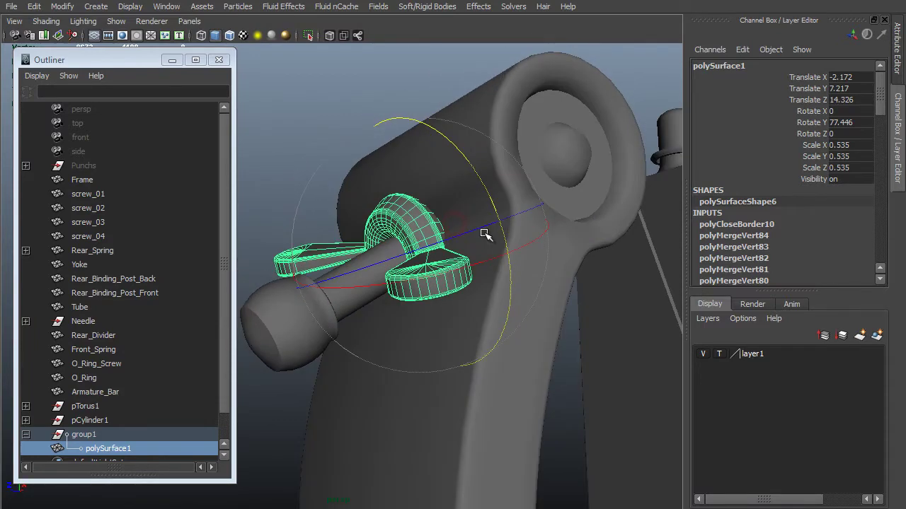
# Step: Adjust the wing nut's Rotate Y to 60.391 and slide its group along the contact screw to Translate Y -0.16, Translate Z 0.302
pyautogui.press('w')
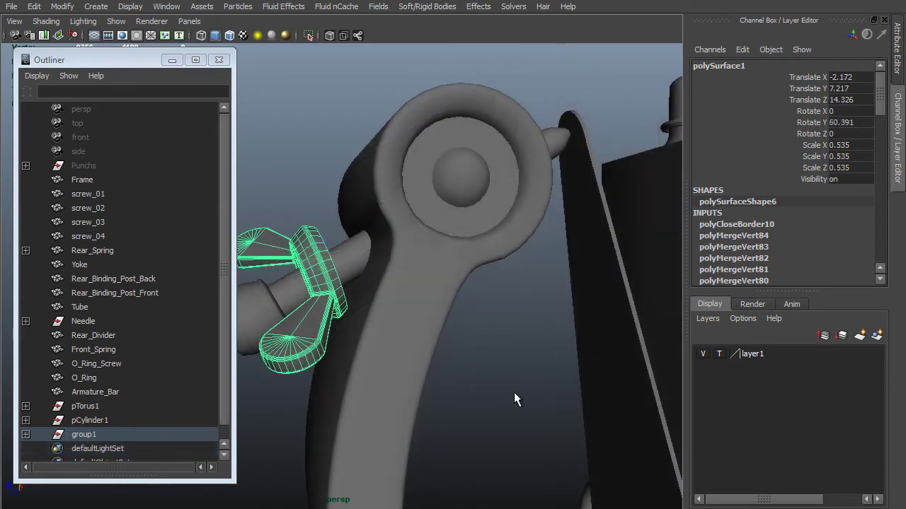
pyautogui.keyDown('alt'); pyautogui.moveTo(434, 304); pyautogui.dragTo(346, 266); pyautogui.keyUp('alt')
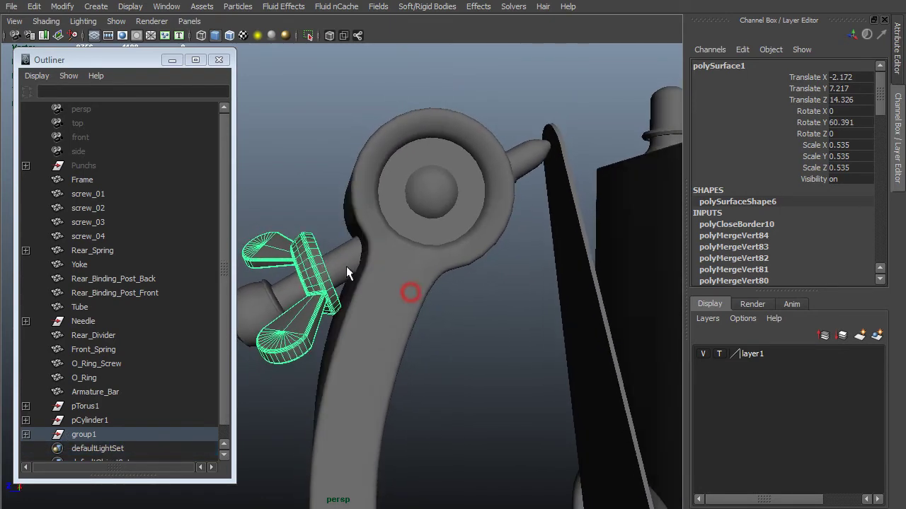
pyautogui.keyDown('alt'); pyautogui.moveTo(341, 165); pyautogui.dragTo(391, 202, button='right'); pyautogui.keyUp('alt')
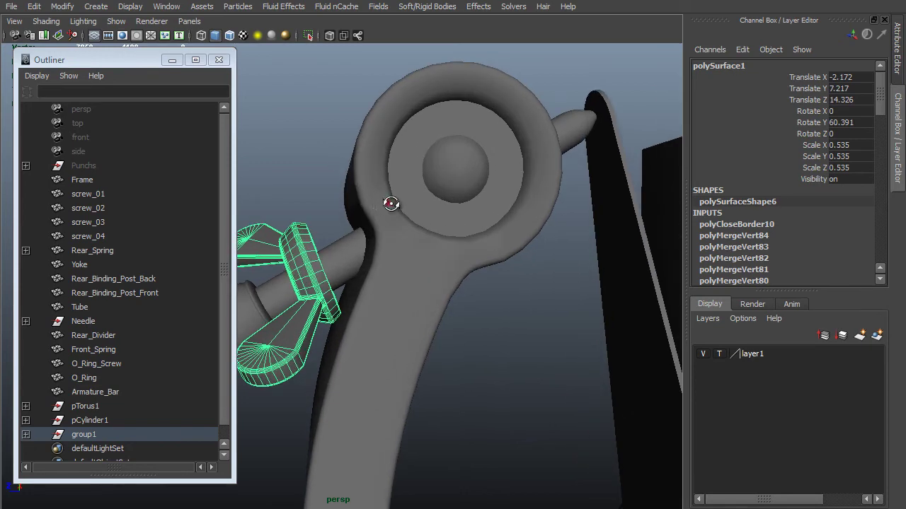
pyautogui.keyDown('alt'); pyautogui.moveTo(392, 203); pyautogui.dragTo(387, 246); pyautogui.keyUp('alt')
pyautogui.click(83, 435)
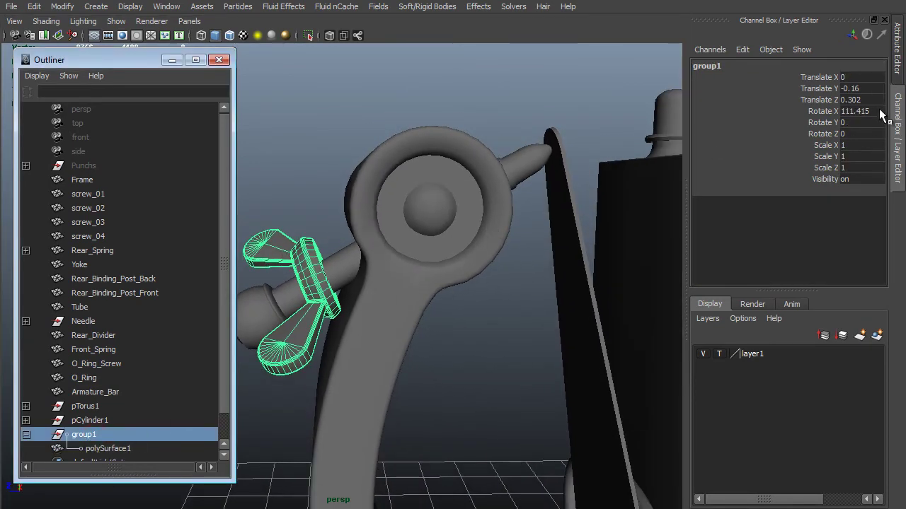
pyautogui.keyDown('alt'); pyautogui.moveTo(396, 233); pyautogui.dragTo(406, 395); pyautogui.keyUp('alt')
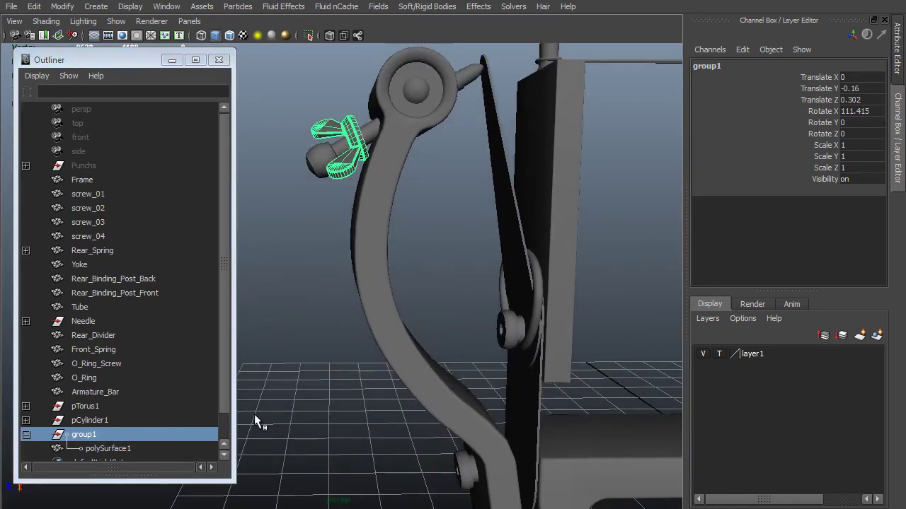
# Step: Copy the wing nut group's Rotate X value of 111.415 into the Calculator
pyautogui.click(92, 250)
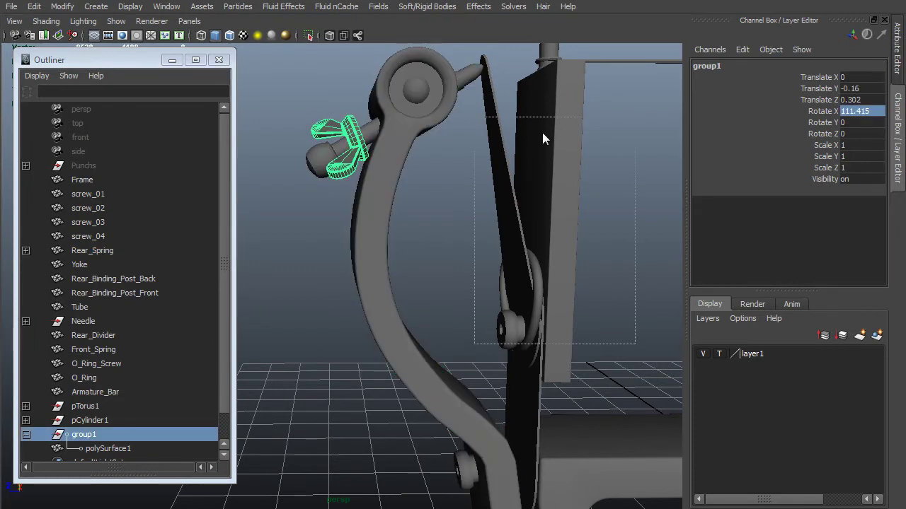
pyautogui.click(870, 103)
pyautogui.click(869, 111)
pyautogui.hotkey('ctrl', 'c')
pyautogui.hotkey('alt', 'Tab')
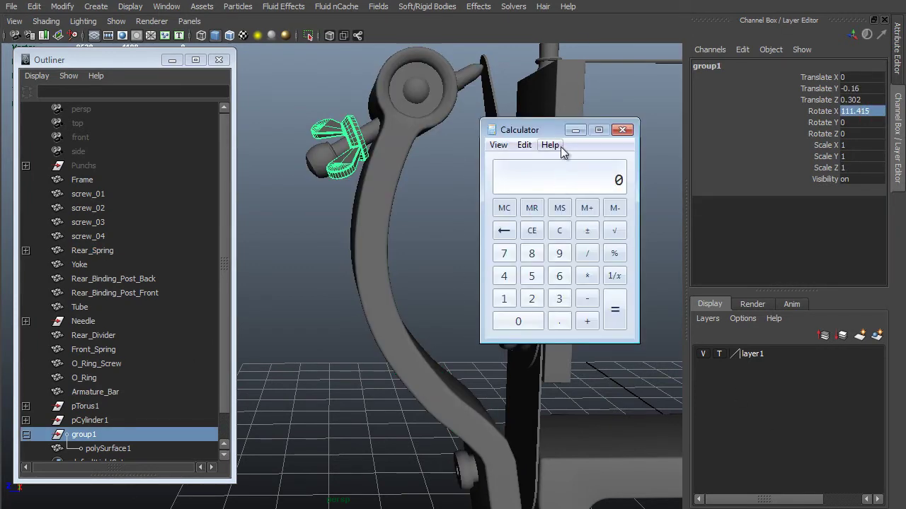
pyautogui.hotkey('ctrl', 'v')
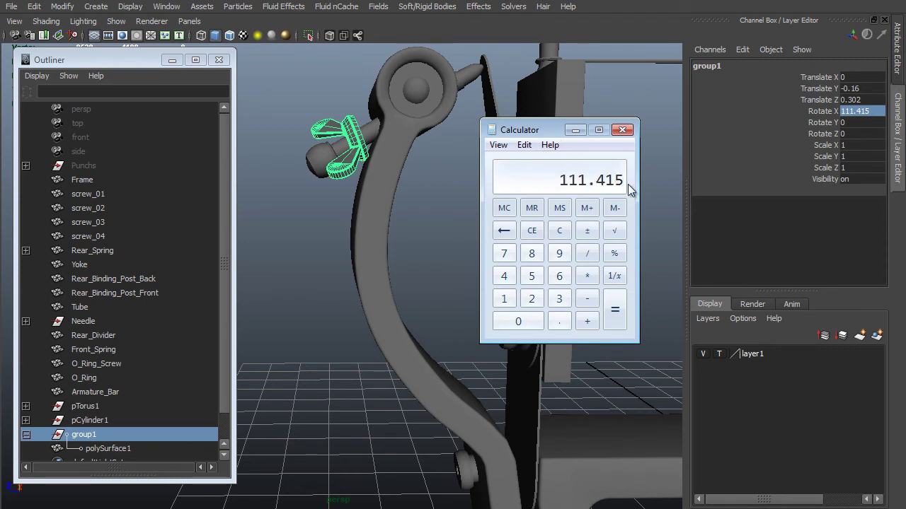
# Step: In the Calculator, add the Rear_Spring's Rotate X value of 8.784 to the wing nut group's 111.415
pyautogui.press('/')
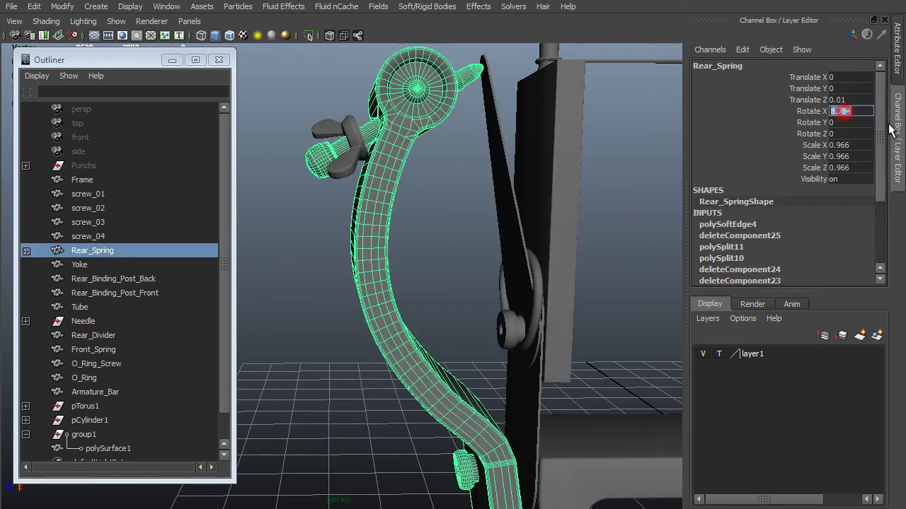
pyautogui.hotkey('ctrl', 'c')
pyautogui.hotkey('alt', 'Tab')
pyautogui.hotkey('ctrl', 'v')
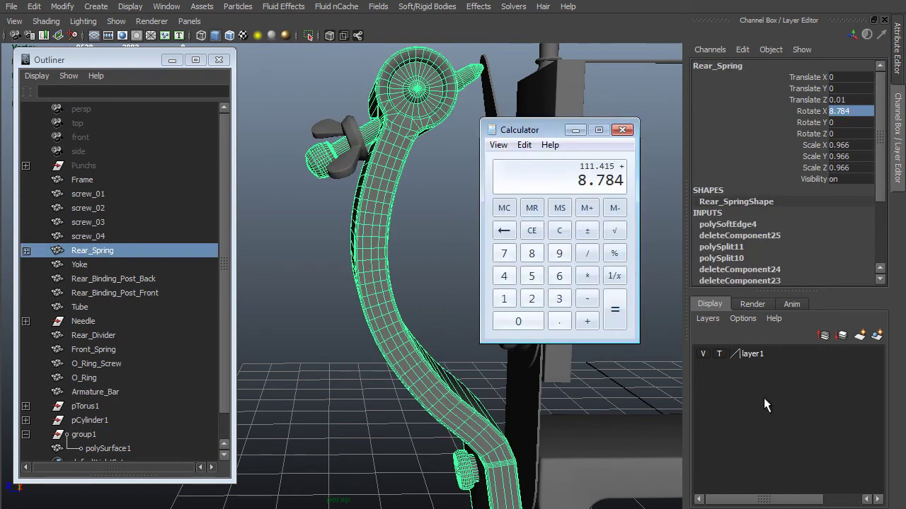
pyautogui.press('Return')
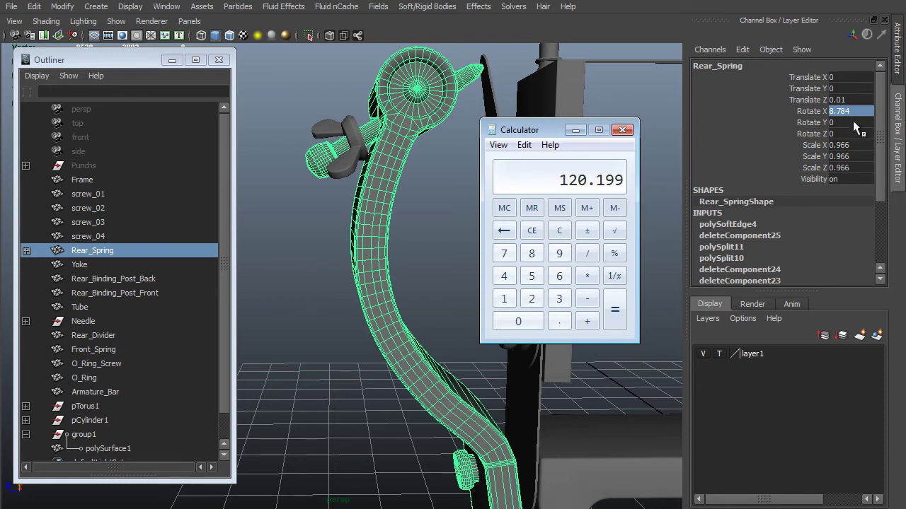
# Step: Set the wing nut group's Rotate X to 120.199 and check its alignment on the contact screw
pyautogui.click(103, 438)
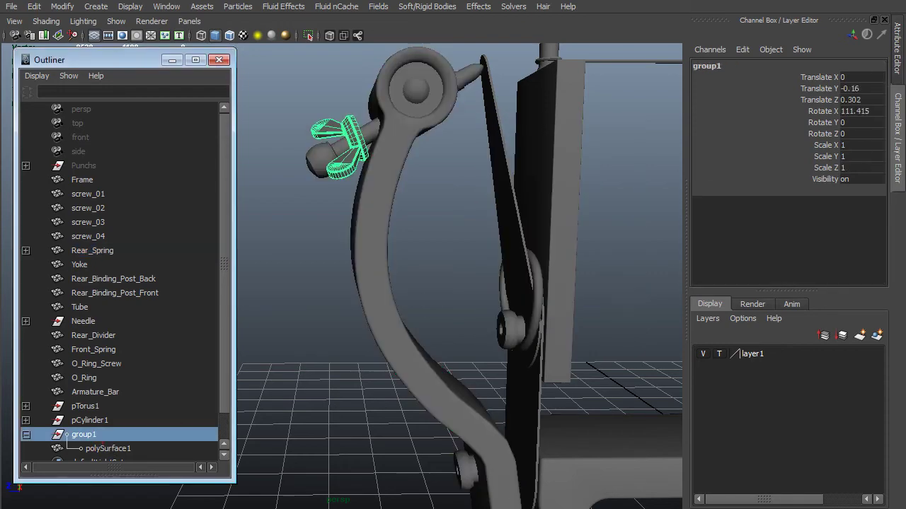
pyautogui.doubleClick(869, 112)
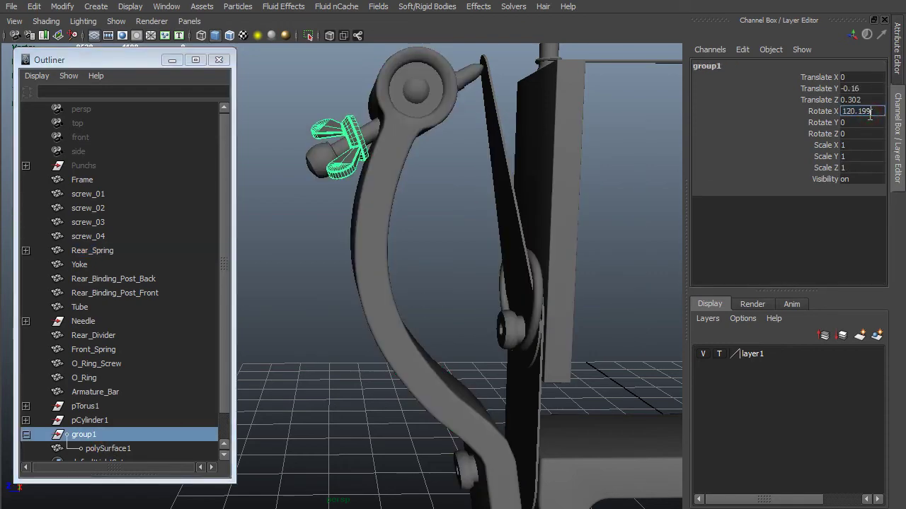
pyautogui.press('Return')
pyautogui.click(358, 152)
pyautogui.press('f')
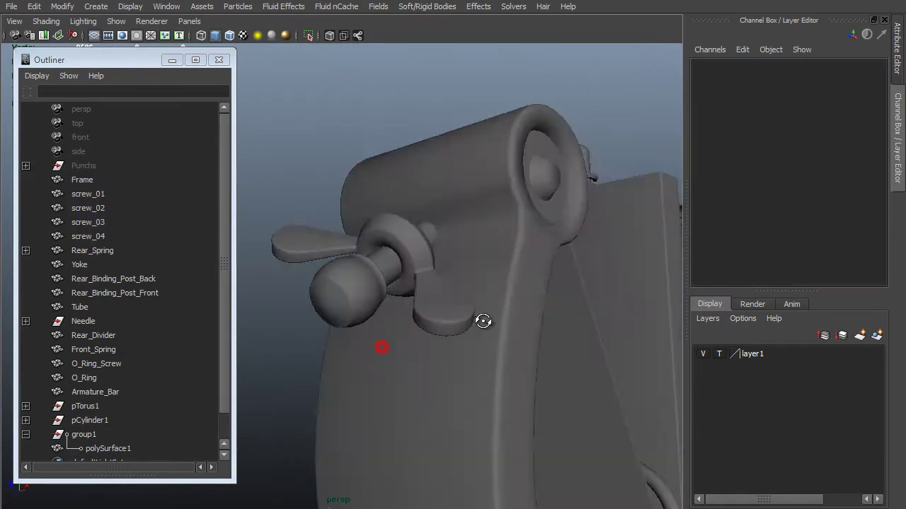
pyautogui.keyDown('alt'); pyautogui.moveTo(483, 319); pyautogui.dragTo(354, 319); pyautogui.keyUp('alt')
pyautogui.keyDown('alt'); pyautogui.moveTo(390, 283); pyautogui.dragTo(327, 276, button='right'); pyautogui.keyUp('alt')
pyautogui.keyDown('alt'); pyautogui.moveTo(546, 230); pyautogui.dragTo(467, 223, button='middle'); pyautogui.keyUp('alt')
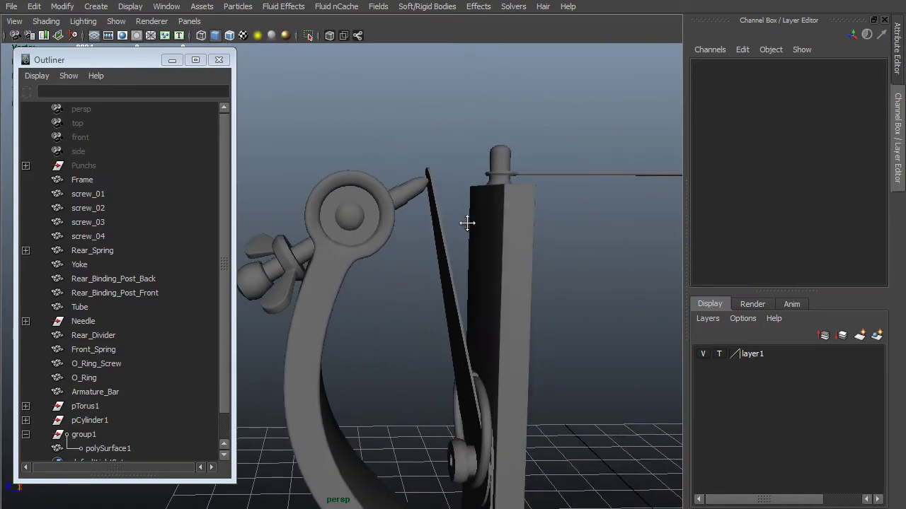
pyautogui.keyDown('alt'); pyautogui.moveTo(414, 147); pyautogui.dragTo(459, 108, button='middle'); pyautogui.keyUp('alt')
# Step: Take the wing nut polySurface1 out of group1 and delete the empty group
pyautogui.click(107, 448)
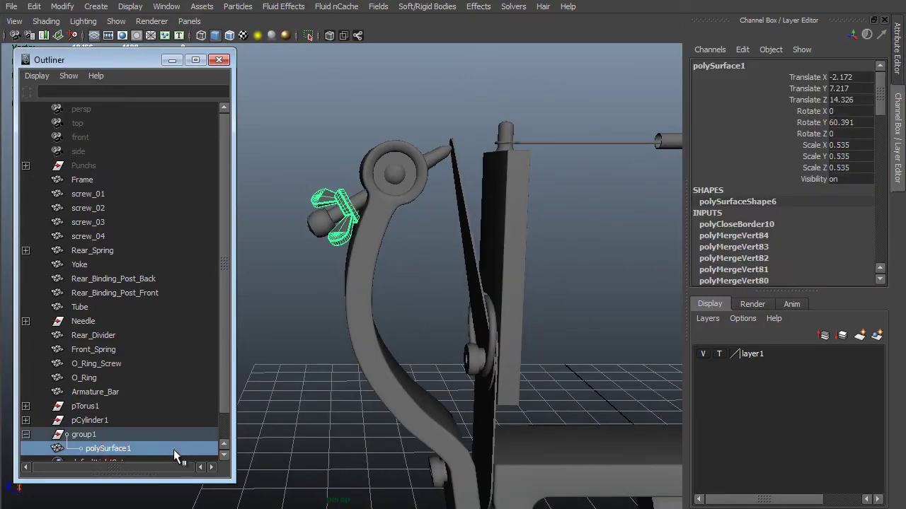
pyautogui.hotkey('shift', 'g')
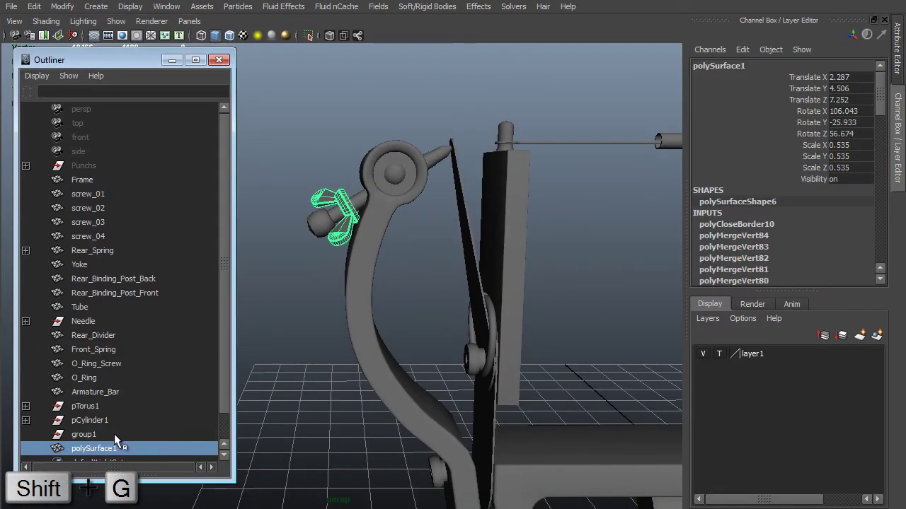
pyautogui.click(114, 434)
pyautogui.press('Delete')
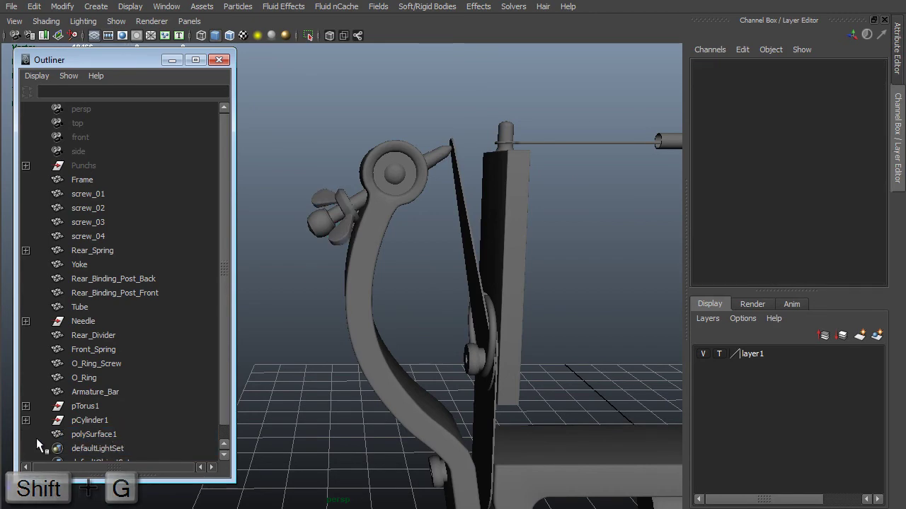
# Step: Rename the wing nut polySurface1 as Wing_Nut_Fastener_01
pyautogui.keyDown('alt'); pyautogui.moveTo(343, 307); pyautogui.dragTo(414, 304, button='right'); pyautogui.keyUp('alt')
pyautogui.click(362, 203)
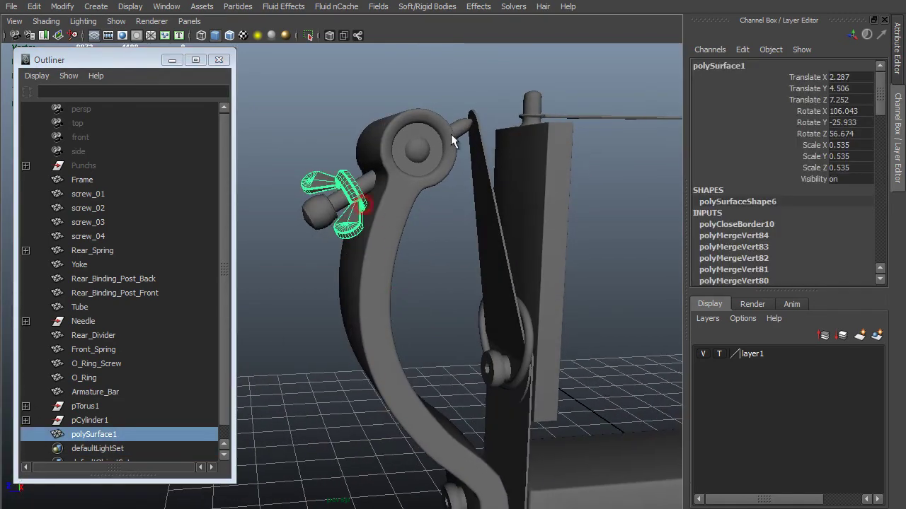
pyautogui.keyDown('alt'); pyautogui.moveTo(450, 134); pyautogui.dragTo(521, 189); pyautogui.keyUp('alt')
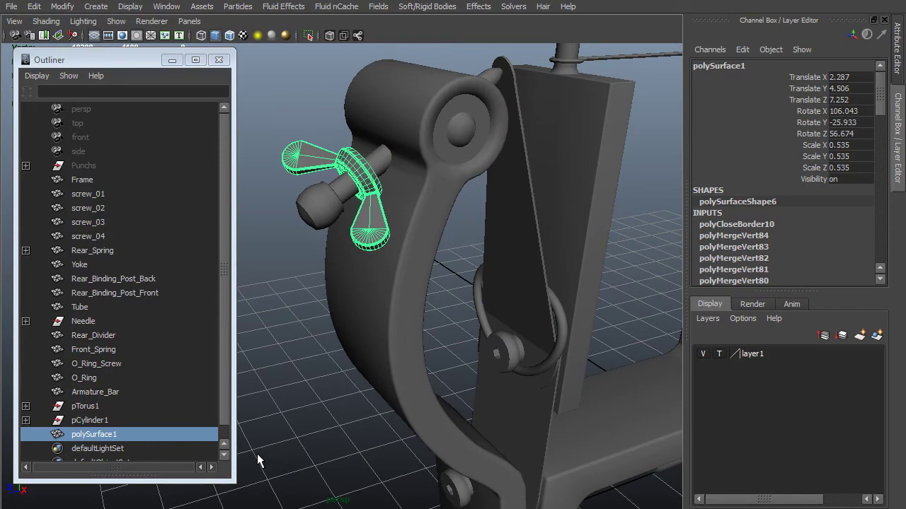
pyautogui.doubleClick(121, 435)
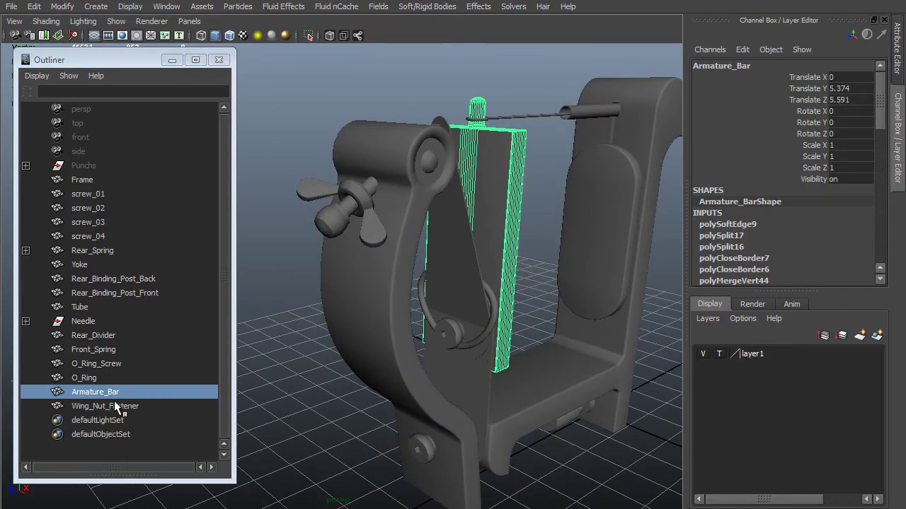
pyautogui.click(116, 403)
pyautogui.doubleClick(128, 403)
pyautogui.click(171, 406)
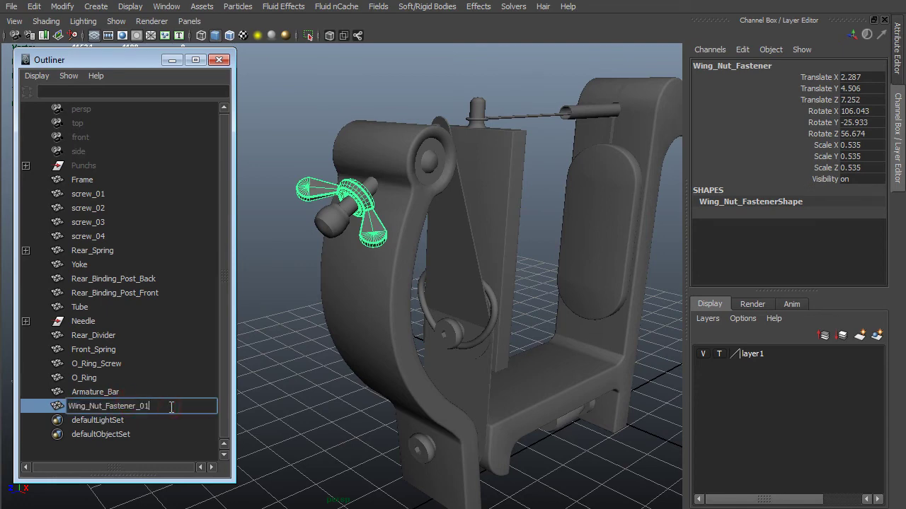
pyautogui.press('Return')
# Step: Duplicate Wing_Nut_Fastener_01 and set the copy's Rotate X, Y and Z to 0
pyautogui.keyDown('alt'); pyautogui.moveTo(397, 205); pyautogui.dragTo(505, 206); pyautogui.keyUp('alt')
pyautogui.hotkey('ctrl', 'd')
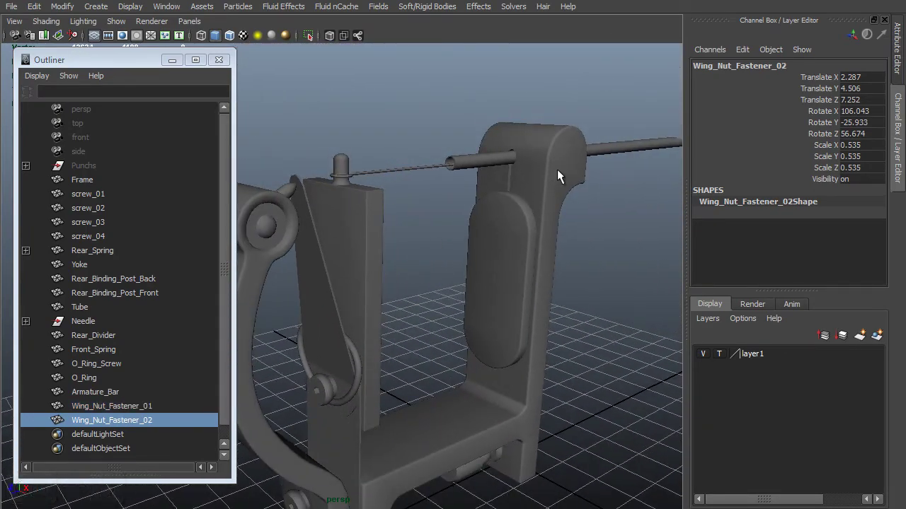
pyautogui.moveTo(868, 112); pyautogui.dragTo(888, 138)
pyautogui.press('Return')
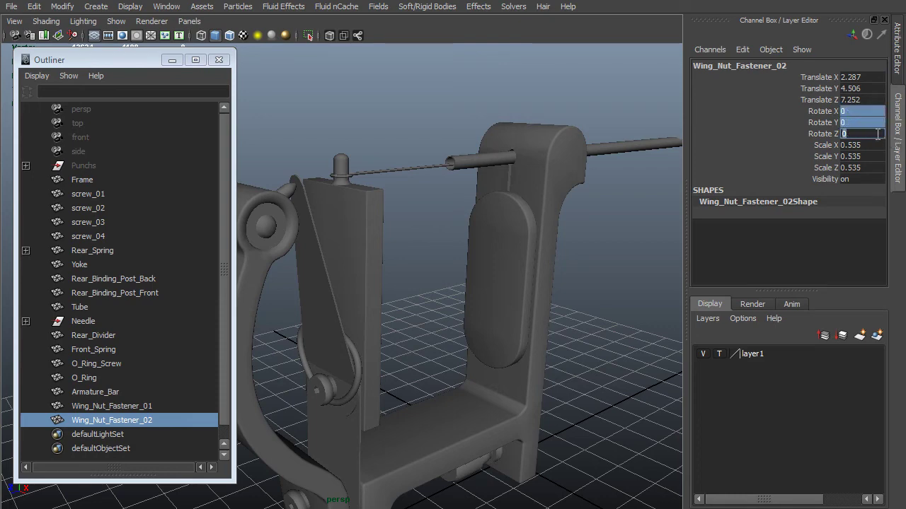
# Step: Using the top and side views, move Wing_Nut_Fastener_02 beside the top of the frame's tube post, at Translate X 3.287, Y 5.663, Z -1.228
pyautogui.press('space')
pyautogui.moveTo(438, 268); pyautogui.dragTo(438, 233)
pyautogui.press('w')
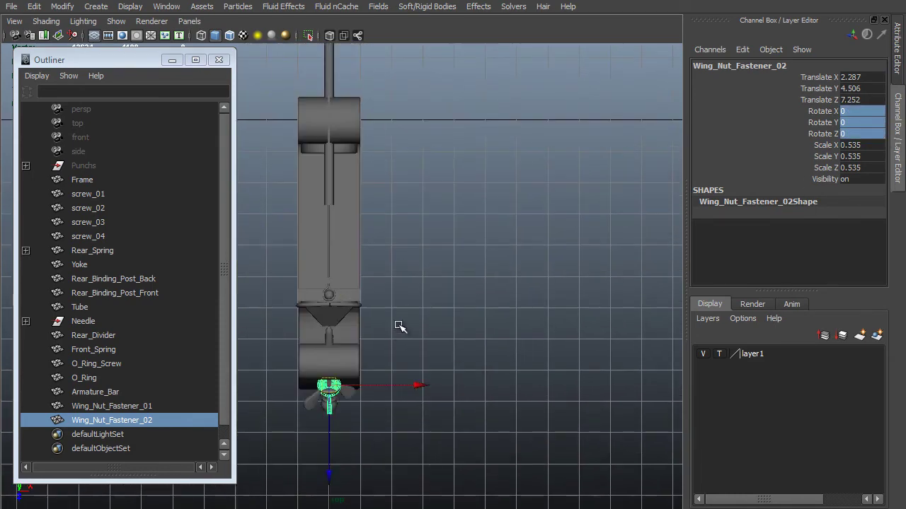
pyautogui.moveTo(420, 285); pyautogui.dragTo(457, 67, button='middle')
pyautogui.keyDown('alt'); pyautogui.moveTo(422, 121); pyautogui.dragTo(403, 304, button='middle'); pyautogui.keyUp('alt')
pyautogui.keyDown('alt'); pyautogui.moveTo(404, 305); pyautogui.dragTo(474, 433, button='right'); pyautogui.keyUp('alt')
pyautogui.keyDown('alt'); pyautogui.moveTo(478, 437); pyautogui.dragTo(492, 341, button='middle'); pyautogui.keyUp('alt')
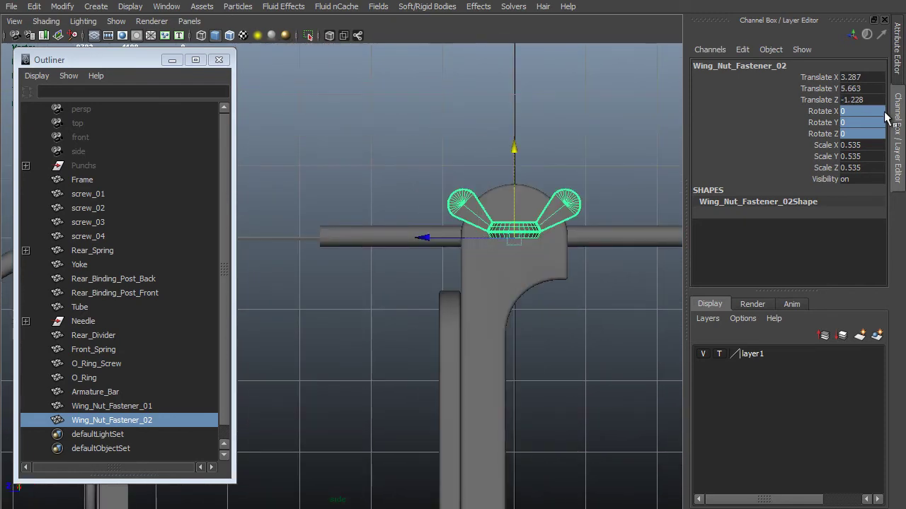
# Step: Set Wing_Nut_Fastener_02's Rotate Z to -90 so it faces outward from the frame's side
pyautogui.click(827, 123)
pyautogui.click(824, 132)
pyautogui.moveTo(653, 114); pyautogui.dragTo(726, 116, button='middle')
pyautogui.doubleClick(876, 134)
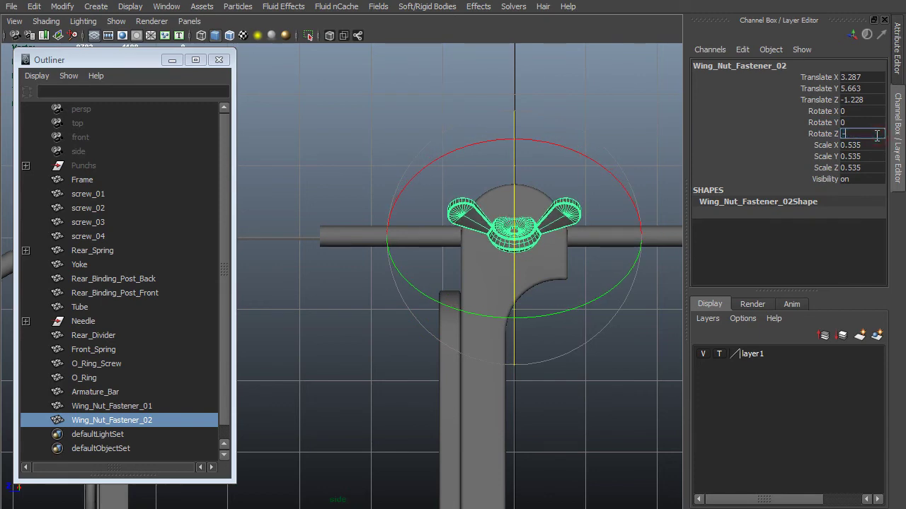
pyautogui.press('Return')
# Step: Rotate Wing_Nut_Fastener_02 about its own axis to Rotate Y -48.6, slanting its wings across the frame
pyautogui.keyDown('alt'); pyautogui.moveTo(309, 311); pyautogui.dragTo(431, 366, button='right'); pyautogui.keyUp('alt')
pyautogui.click(824, 122)
pyautogui.moveTo(666, 160); pyautogui.dragTo(630, 159, button='middle')
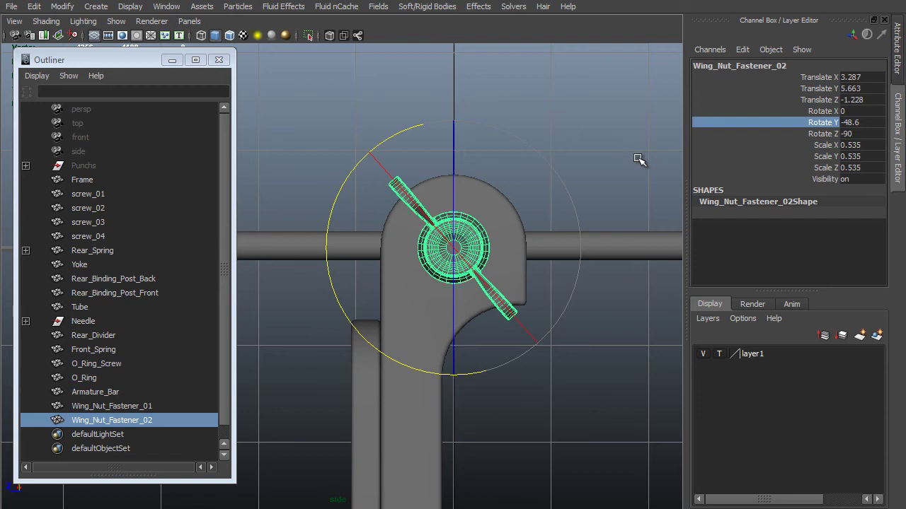
pyautogui.scroll(2, 534, 304)
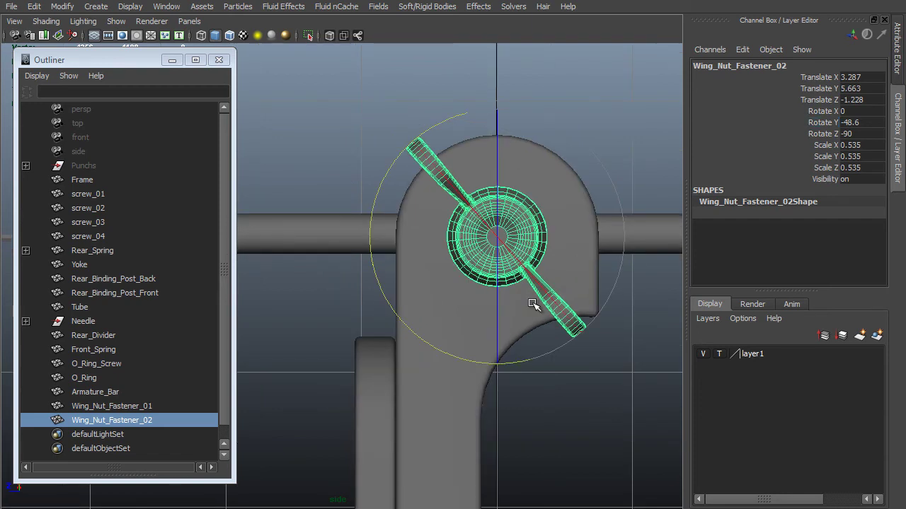
# Step: In the wireframe side view, snap Wing_Nut_Fastener_02 vertically to the centre vertex of the hexagon-socket screw, at Translate Y 6.074
pyautogui.press('w')
pyautogui.click(499, 147)
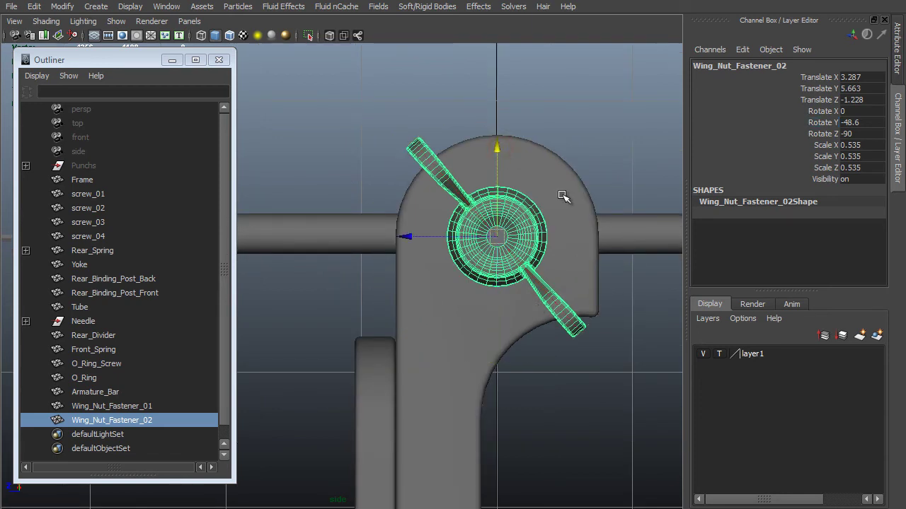
pyautogui.press('4')
pyautogui.scroll(2, 512, 184)
pyautogui.keyDown('alt'); pyautogui.moveTo(512, 196); pyautogui.dragTo(375, 287, button='middle'); pyautogui.keyUp('alt')
pyautogui.moveTo(376, 287)
pyautogui.keyDown('alt'); pyautogui.mouseDown(button='right')
pyautogui.moveTo(540, 404)
pyautogui.moveTo(440, 234)
pyautogui.mouseUp(button='right'); pyautogui.keyUp('alt')
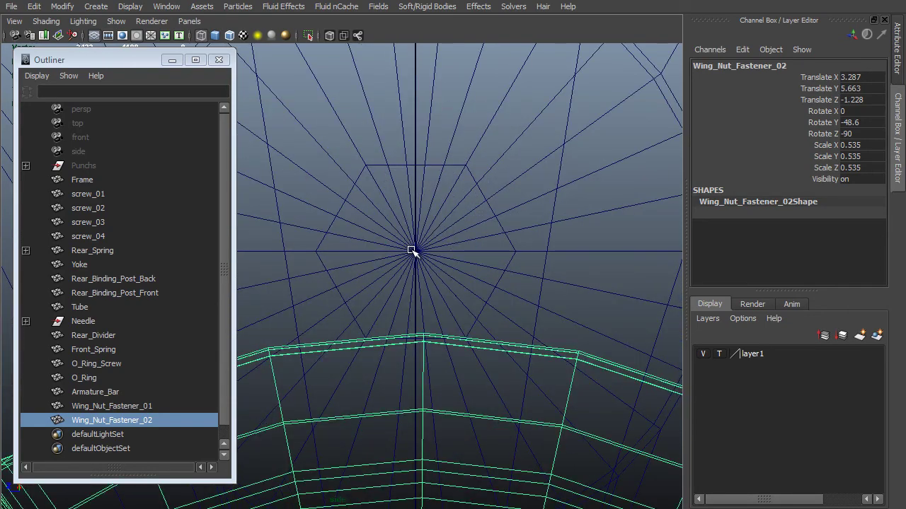
pyautogui.middleClick(416, 253)
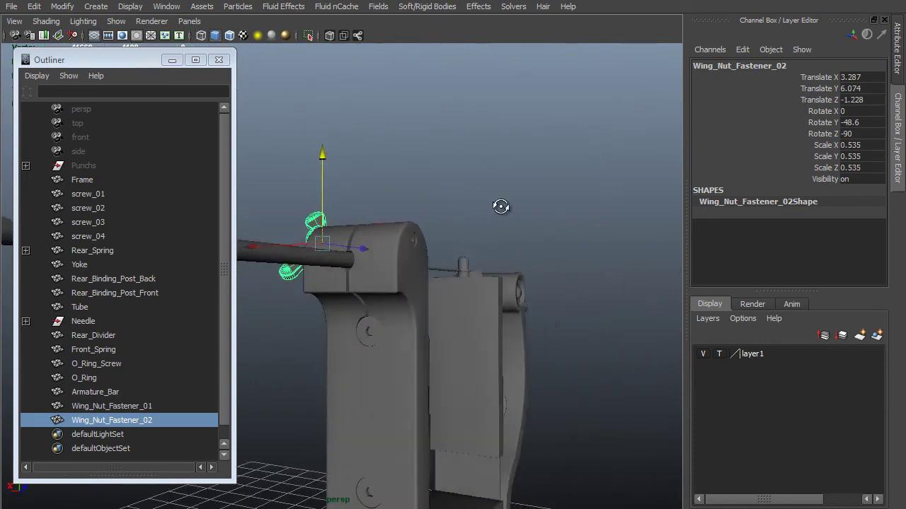
# Step: Scale Wing_Nut_Fastener_02 down uniformly to 0.441 on all axes
pyautogui.moveTo(441, 202)
pyautogui.keyDown('alt'); pyautogui.mouseDown()
pyautogui.moveTo(477, 239)
pyautogui.moveTo(402, 268)
pyautogui.moveTo(430, 238)
pyautogui.mouseUp(); pyautogui.keyUp('alt')
pyautogui.press('r')
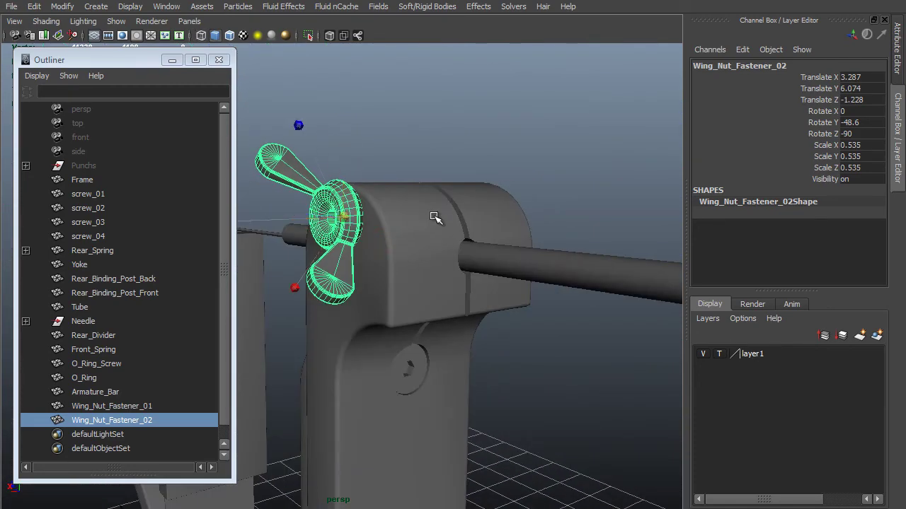
pyautogui.moveTo(431, 220); pyautogui.dragTo(407, 222, button='middle')
pyautogui.moveTo(408, 221)
pyautogui.keyDown('alt'); pyautogui.mouseDown()
pyautogui.moveTo(494, 221)
pyautogui.moveTo(397, 235)
pyautogui.mouseUp(); pyautogui.keyUp('alt')
pyautogui.keyDown('alt'); pyautogui.moveTo(397, 234); pyautogui.dragTo(432, 230, button='right'); pyautogui.keyUp('alt')
pyautogui.keyDown('alt'); pyautogui.moveTo(432, 230); pyautogui.dragTo(343, 234); pyautogui.keyUp('alt')
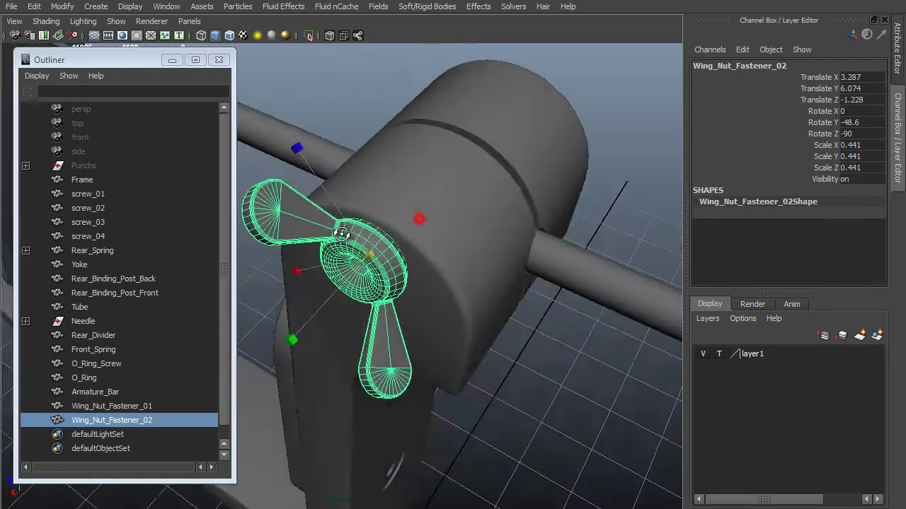
pyautogui.keyDown('alt'); pyautogui.moveTo(344, 234); pyautogui.dragTo(317, 212, button='right'); pyautogui.keyUp('alt')
pyautogui.click(317, 212)
# Step: Slide Wing_Nut_Fastener_02 away from the frame along the X axis to Translate X 4.273
pyautogui.keyDown('alt'); pyautogui.moveTo(374, 230); pyautogui.dragTo(455, 281, button='right'); pyautogui.keyUp('alt')
pyautogui.keyDown('alt'); pyautogui.moveTo(455, 281); pyautogui.dragTo(425, 311, button='middle'); pyautogui.keyUp('alt')
pyautogui.keyDown('alt'); pyautogui.moveTo(425, 311); pyautogui.dragTo(519, 297, button='right'); pyautogui.keyUp('alt')
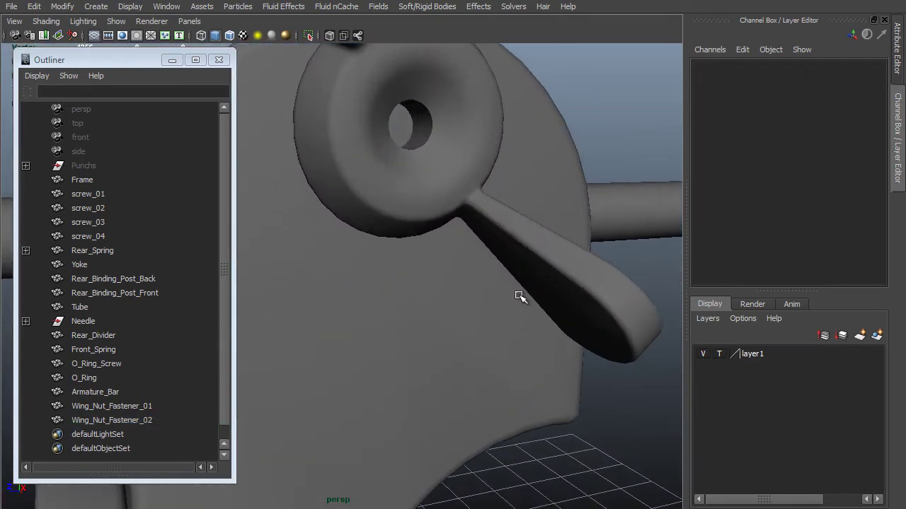
pyautogui.keyDown('alt'); pyautogui.moveTo(520, 297); pyautogui.dragTo(400, 194); pyautogui.keyUp('alt')
pyautogui.keyDown('alt'); pyautogui.moveTo(400, 193); pyautogui.dragTo(453, 166, button='right'); pyautogui.keyUp('alt')
pyautogui.click(453, 165)
pyautogui.keyDown('alt'); pyautogui.moveTo(453, 165); pyautogui.dragTo(451, 177); pyautogui.keyUp('alt')
pyautogui.keyDown('alt'); pyautogui.moveTo(451, 178); pyautogui.dragTo(407, 265, button='middle'); pyautogui.keyUp('alt')
pyautogui.keyDown('alt'); pyautogui.moveTo(406, 266); pyautogui.dragTo(382, 248, button='right'); pyautogui.keyUp('alt')
pyautogui.keyDown('alt'); pyautogui.moveTo(382, 248); pyautogui.dragTo(404, 277); pyautogui.keyUp('alt')
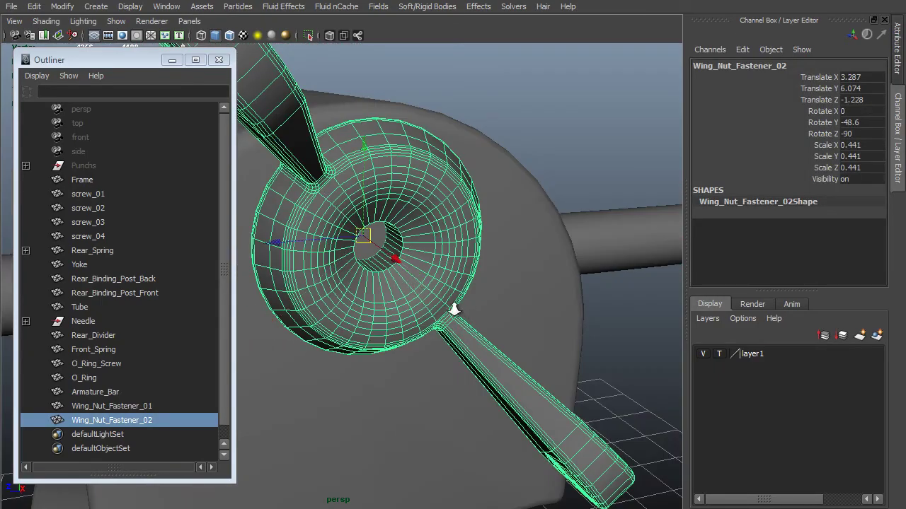
pyautogui.keyDown('alt'); pyautogui.moveTo(461, 312); pyautogui.dragTo(400, 276, button='right'); pyautogui.keyUp('alt')
pyautogui.moveTo(399, 277); pyautogui.dragTo(442, 312)
# Step: Minimize the Outliner and delete the ring of inner wall faces lining the hole through Wing_Nut_Fastener_02
pyautogui.keyDown('alt'); pyautogui.moveTo(442, 311); pyautogui.dragTo(580, 297); pyautogui.keyUp('alt')
pyautogui.keyDown('alt'); pyautogui.moveTo(499, 281); pyautogui.dragTo(410, 297, button='middle'); pyautogui.keyUp('alt')
pyautogui.keyDown('alt'); pyautogui.moveTo(410, 298); pyautogui.dragTo(575, 360, button='right'); pyautogui.keyUp('alt')
pyautogui.keyDown('alt'); pyautogui.moveTo(420, 352); pyautogui.dragTo(476, 273); pyautogui.keyUp('alt')
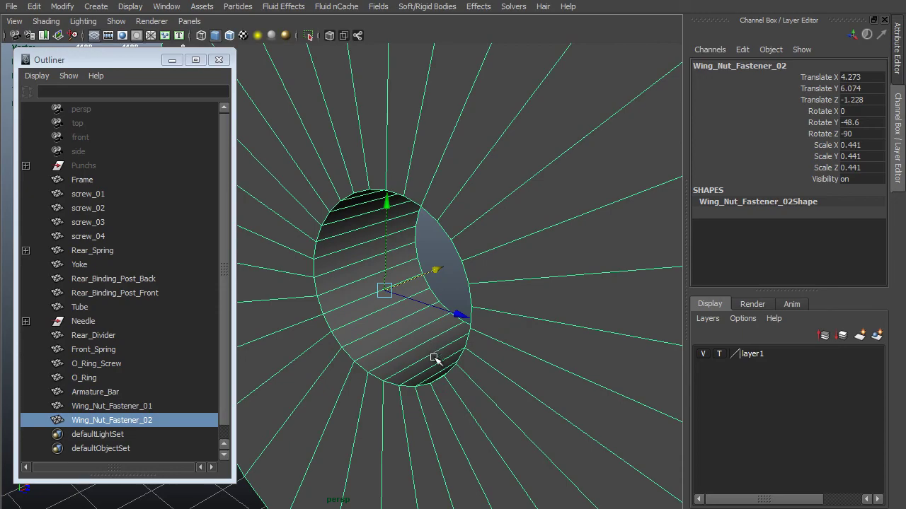
pyautogui.keyDown('alt'); pyautogui.moveTo(434, 359); pyautogui.dragTo(410, 220); pyautogui.keyUp('alt')
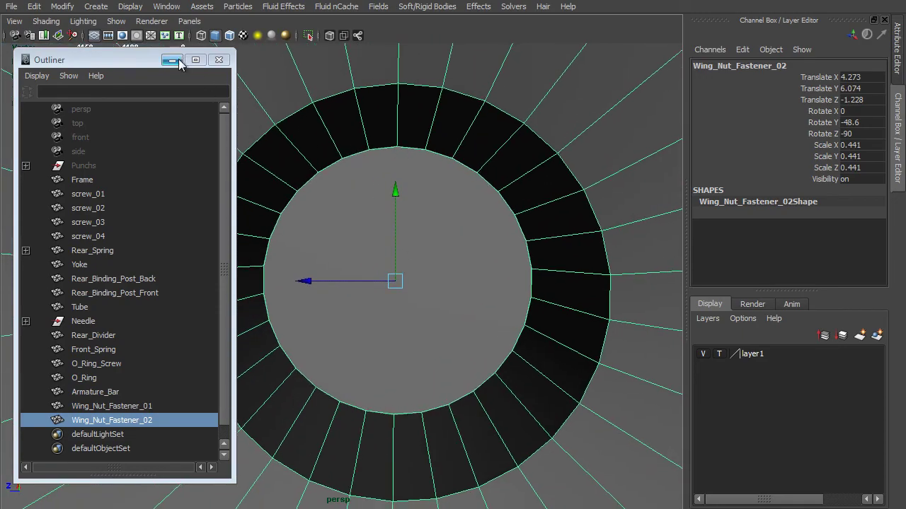
pyautogui.click(178, 60)
pyautogui.keyDown('alt'); pyautogui.moveTo(522, 206); pyautogui.dragTo(539, 205, button='middle'); pyautogui.keyUp('alt')
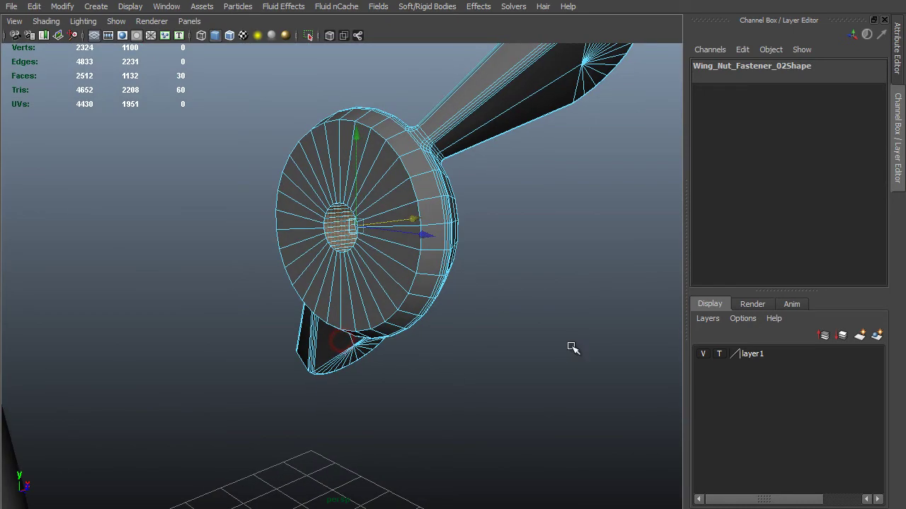
pyautogui.keyDown('alt'); pyautogui.moveTo(570, 348); pyautogui.dragTo(513, 352); pyautogui.keyUp('alt')
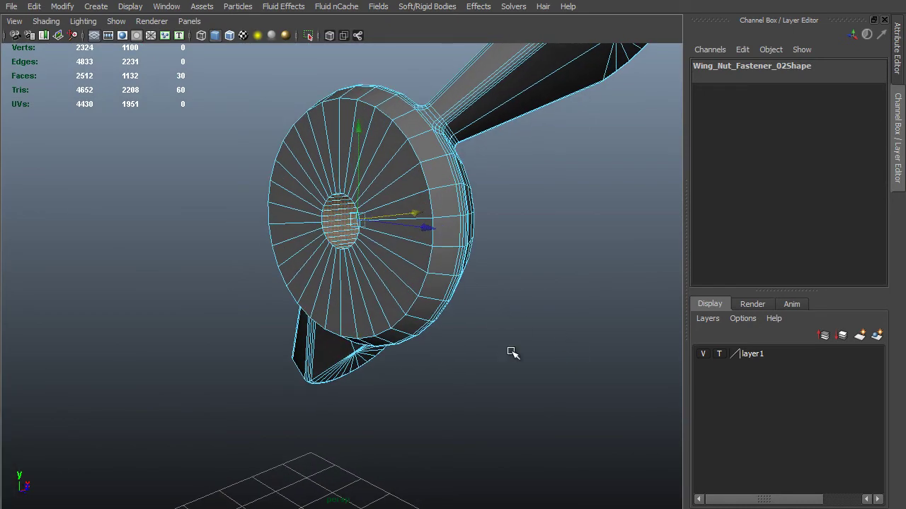
pyautogui.press('Delete')
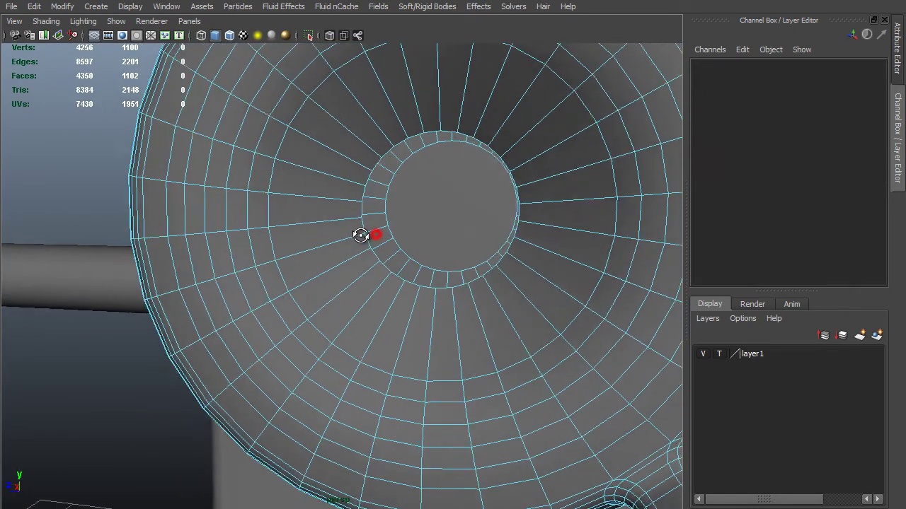
# Step: Fill the border edge loop of the centre hole on Wing_Nut_Fastener_02's recessed front with a single cap face
pyautogui.keyDown('alt'); pyautogui.moveTo(363, 234); pyautogui.dragTo(402, 155); pyautogui.keyUp('alt')
pyautogui.press('F10')
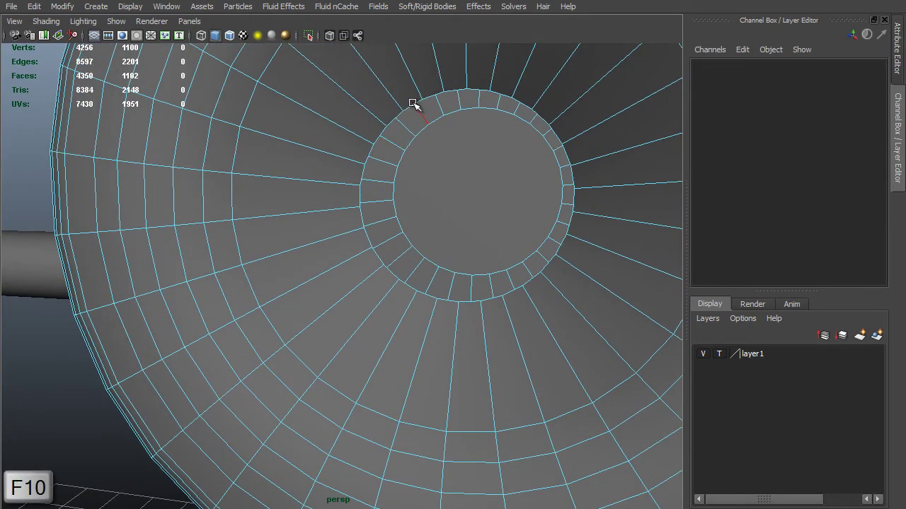
pyautogui.doubleClick(414, 106)
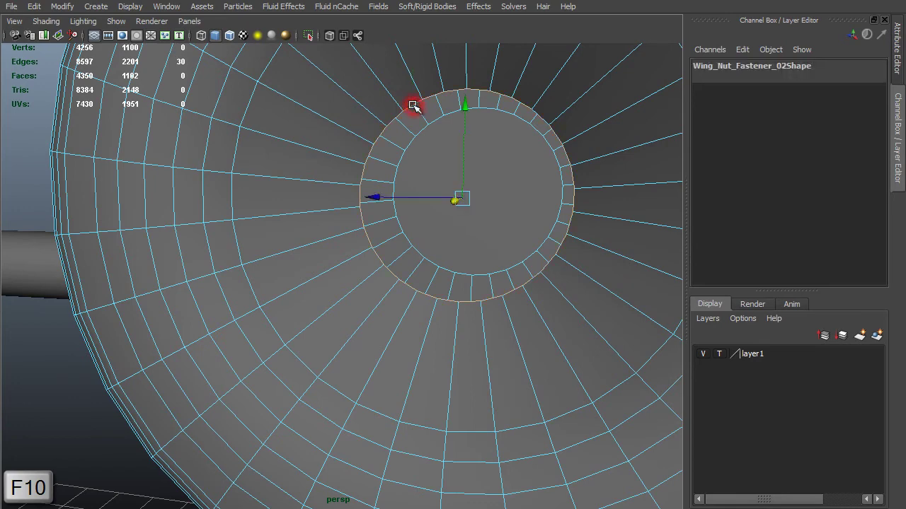
pyautogui.keyDown('shift'); pyautogui.rightClick(448, 192); pyautogui.keyUp('shift')
pyautogui.keyDown('shift'); pyautogui.moveTo(448, 191); pyautogui.dragTo(463, 325, button='right'); pyautogui.keyUp('shift')
# Step: Fill the centre hole on the flat back of Wing_Nut_Fastener_02 by repeating the fill on its border edge loop
pyautogui.keyDown('alt'); pyautogui.moveTo(401, 206); pyautogui.dragTo(665, 238); pyautogui.keyUp('alt')
pyautogui.keyDown('alt'); pyautogui.moveTo(325, 103); pyautogui.dragTo(288, 231, button='middle'); pyautogui.keyUp('alt')
pyautogui.keyDown('alt'); pyautogui.moveTo(287, 231); pyautogui.dragTo(354, 261, button='right'); pyautogui.keyUp('alt')
pyautogui.keyDown('alt'); pyautogui.moveTo(354, 261); pyautogui.dragTo(424, 234); pyautogui.keyUp('alt')
pyautogui.keyDown('alt'); pyautogui.moveTo(424, 234); pyautogui.dragTo(410, 115, button='right'); pyautogui.keyUp('alt')
pyautogui.click(344, 210)
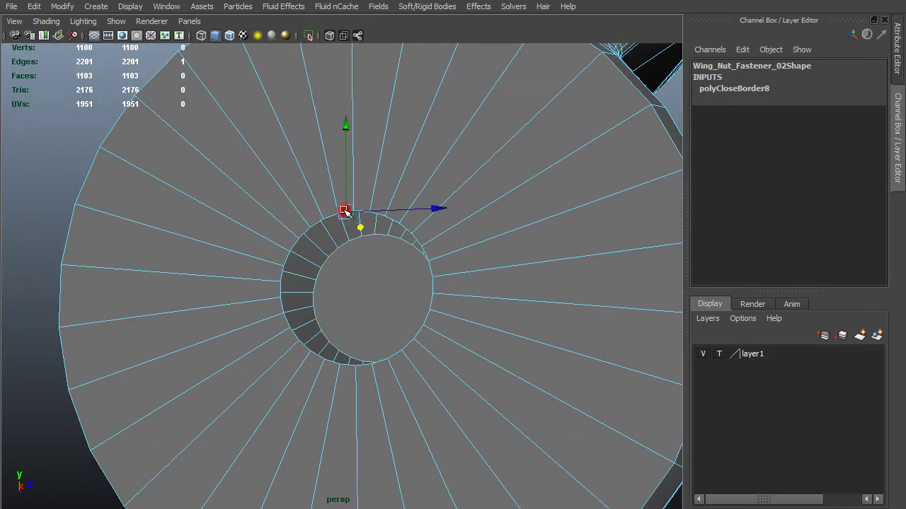
pyautogui.doubleClick(344, 211)
pyautogui.press('g')
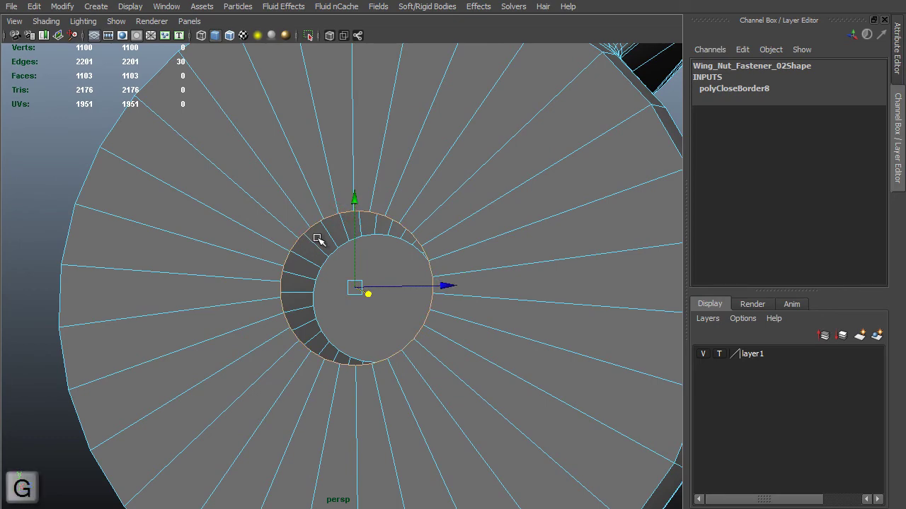
# Step: Merge the ring of vertices around the cap on the wing nut's flat back into one centre vertex
pyautogui.press('F9')
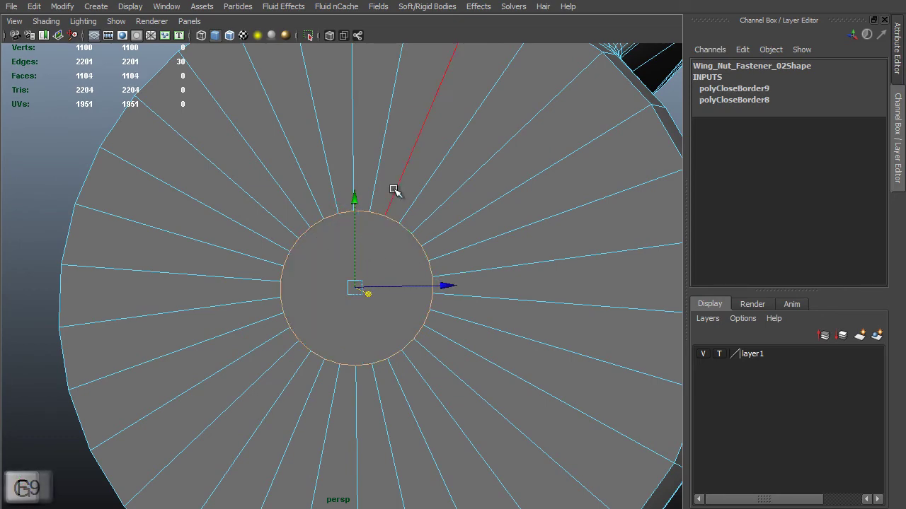
pyautogui.keyDown('alt'); pyautogui.moveTo(394, 192); pyautogui.dragTo(176, 202); pyautogui.keyUp('alt')
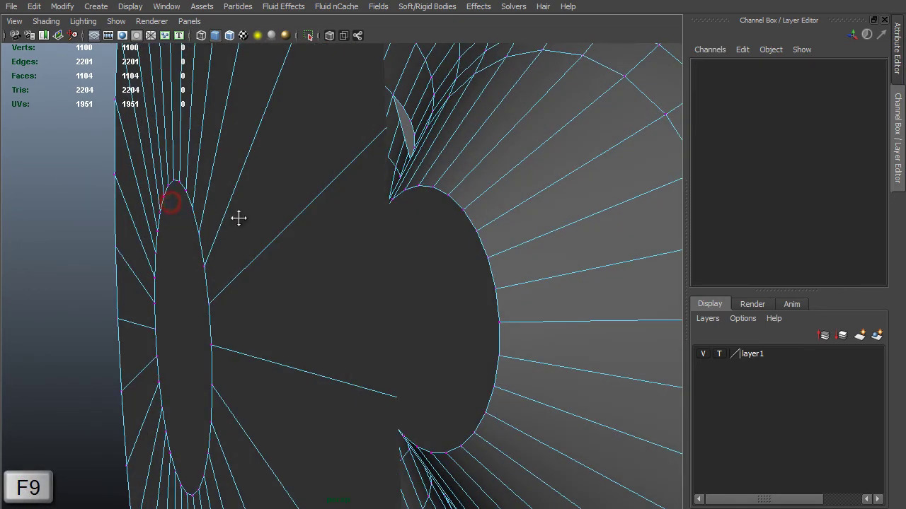
pyautogui.keyDown('alt'); pyautogui.moveTo(239, 218); pyautogui.dragTo(276, 244); pyautogui.keyUp('alt')
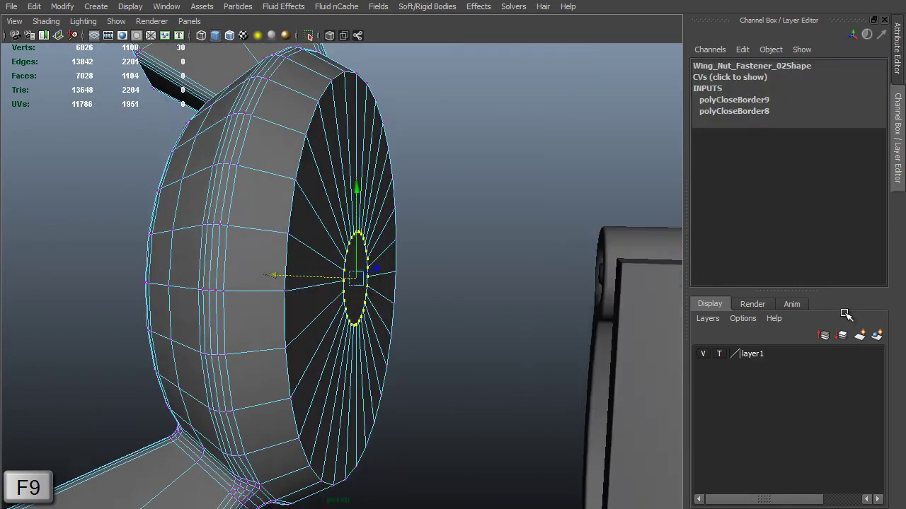
pyautogui.keyDown('alt'); pyautogui.moveTo(846, 315); pyautogui.dragTo(664, 276); pyautogui.keyUp('alt')
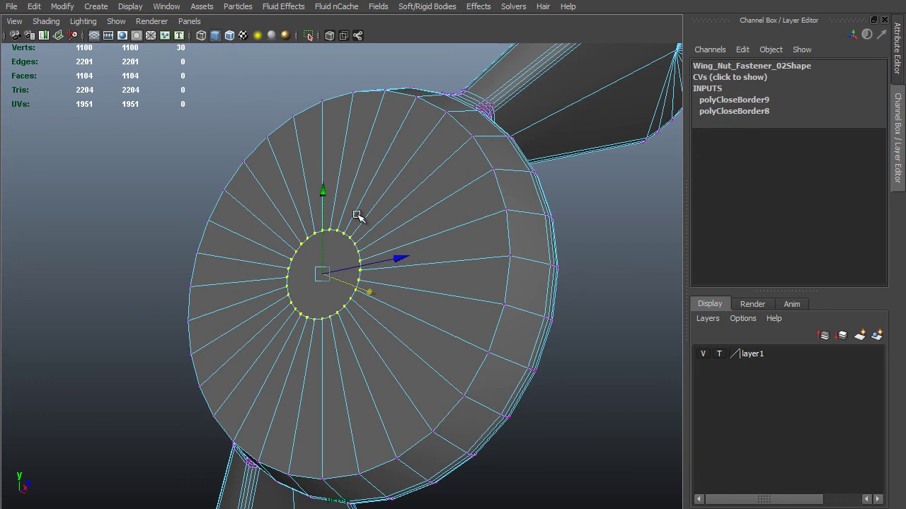
pyautogui.keyDown('shift'); pyautogui.moveTo(358, 216); pyautogui.dragTo(365, 138, button='right'); pyautogui.keyUp('shift')
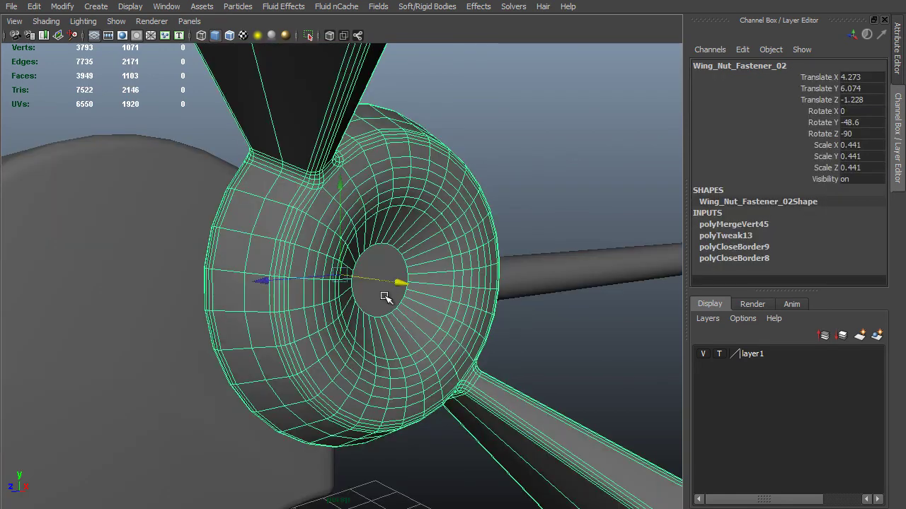
# Step: Extrude the round cap face on the wing nut's recessed front outward to a Local Translate Z of 0.016
pyautogui.keyDown('alt'); pyautogui.moveTo(473, 259); pyautogui.dragTo(405, 311); pyautogui.keyUp('alt')
pyautogui.keyDown('alt'); pyautogui.moveTo(342, 288); pyautogui.dragTo(269, 302); pyautogui.keyUp('alt')
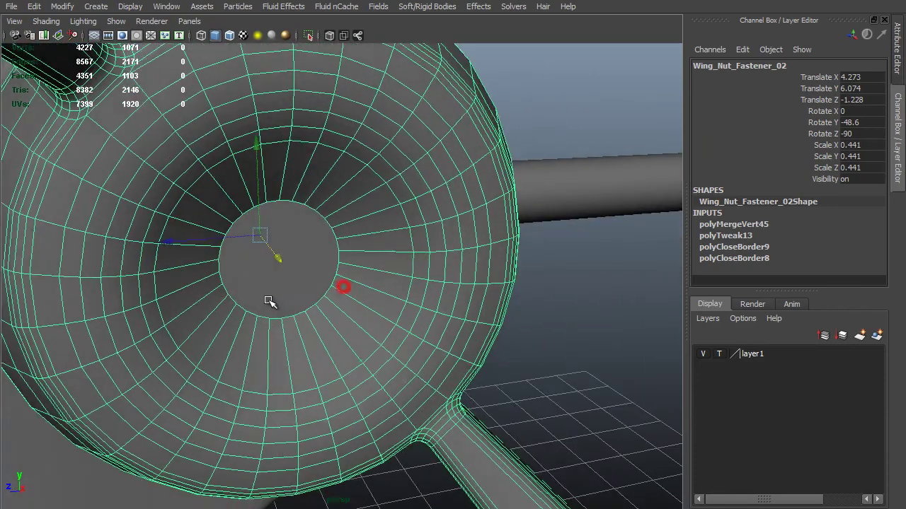
pyautogui.keyDown('alt'); pyautogui.moveTo(269, 301); pyautogui.dragTo(313, 321, button='right'); pyautogui.keyUp('alt')
pyautogui.keyDown('alt'); pyautogui.moveTo(314, 322); pyautogui.dragTo(312, 312); pyautogui.keyUp('alt')
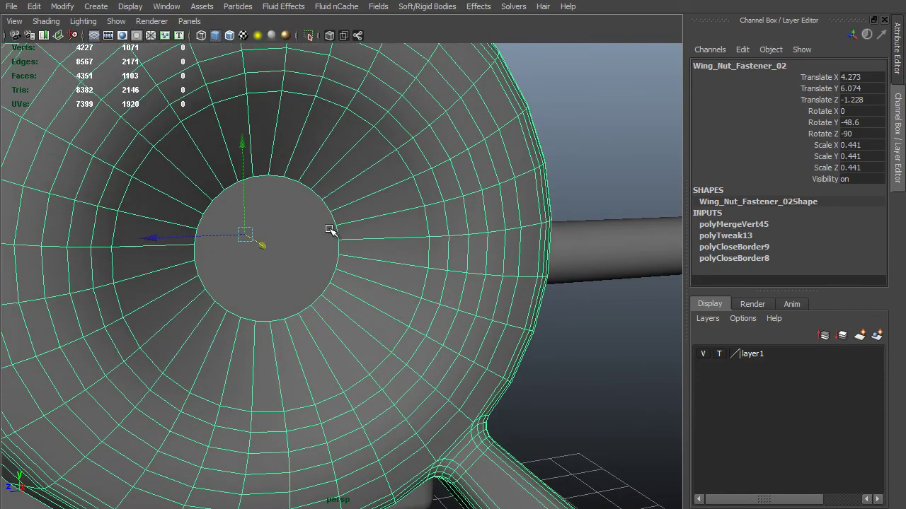
pyautogui.keyDown('alt'); pyautogui.moveTo(288, 250); pyautogui.dragTo(348, 283, button='right'); pyautogui.keyUp('alt')
pyautogui.press('F11')
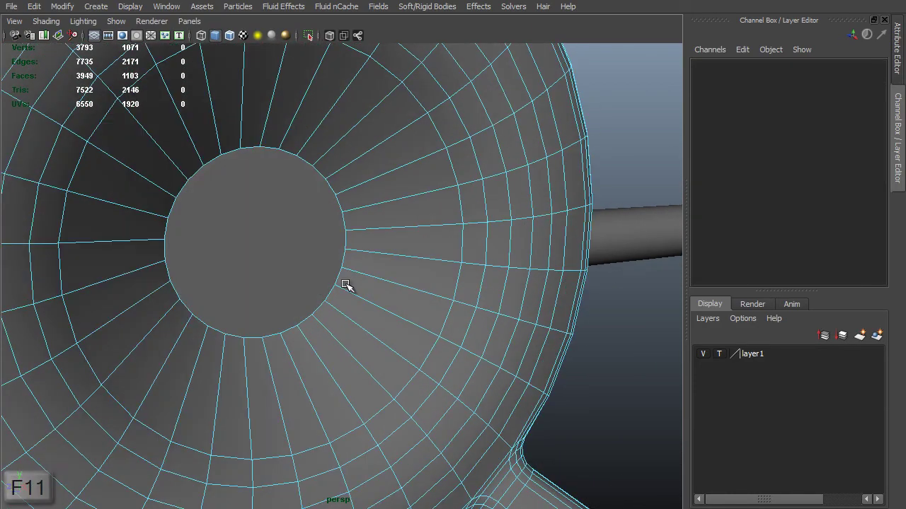
pyautogui.click(322, 283)
pyautogui.keyDown('alt'); pyautogui.moveTo(319, 283); pyautogui.dragTo(370, 318); pyautogui.keyUp('alt')
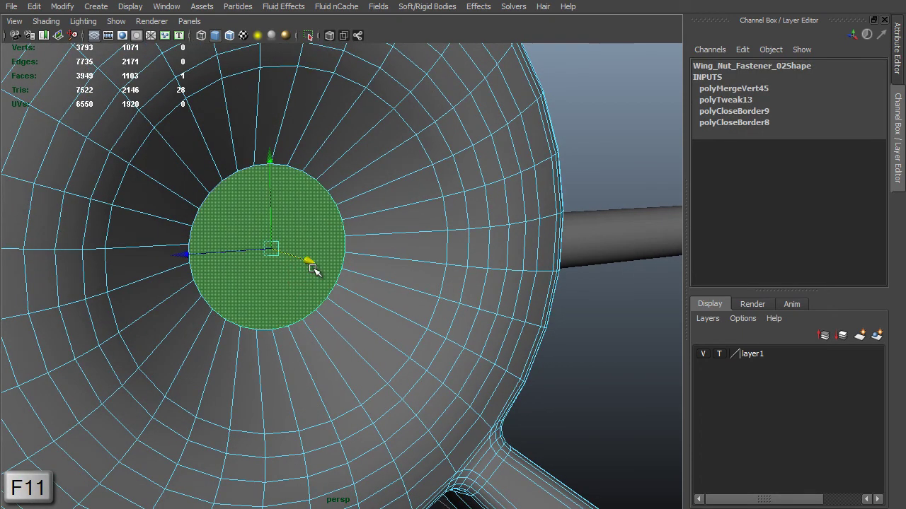
pyautogui.keyDown('shift'); pyautogui.moveTo(313, 268); pyautogui.dragTo(319, 298, button='right'); pyautogui.keyUp('shift')
pyautogui.keyDown('alt'); pyautogui.moveTo(319, 299); pyautogui.dragTo(422, 256); pyautogui.keyUp('alt')
pyautogui.click(394, 269)
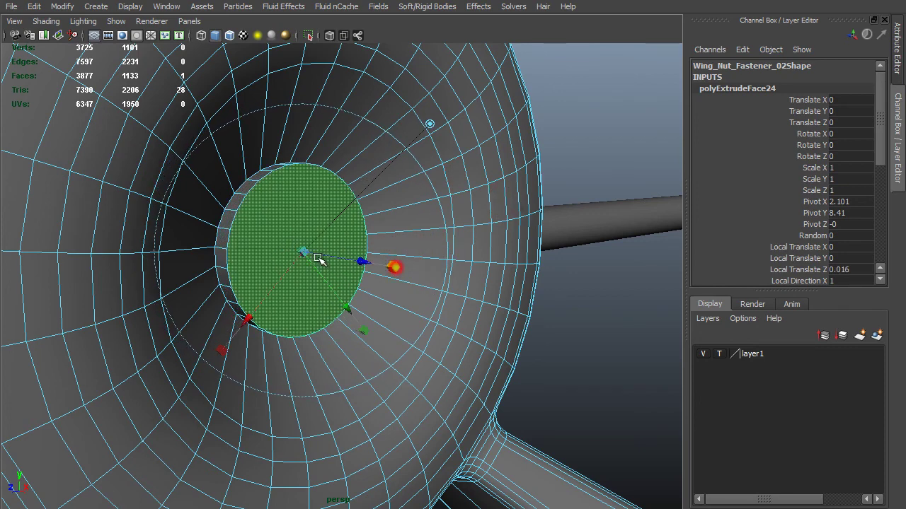
# Step: Scale the extruded cap face inward uniformly and set its offset to Local Translate Z 0.021 to form a bevelled centre
pyautogui.click(307, 256)
pyautogui.moveTo(544, 219); pyautogui.dragTo(529, 221, button='middle')
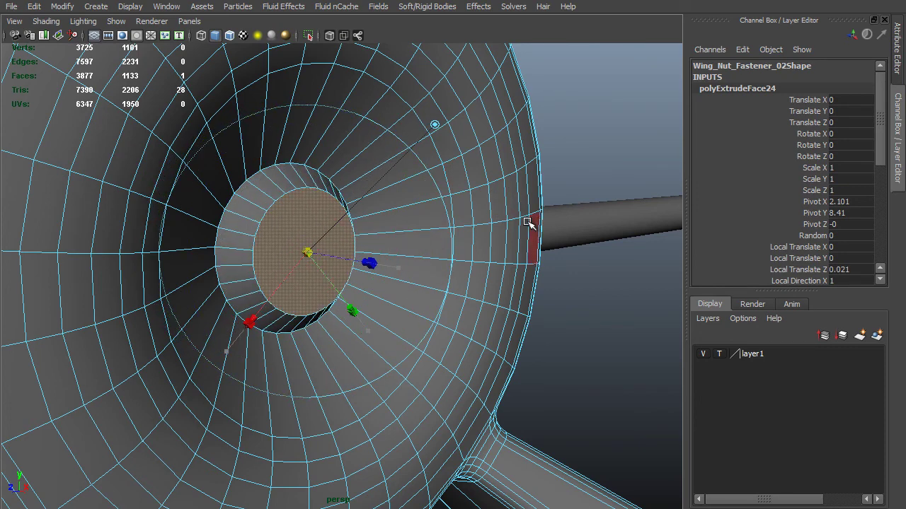
pyautogui.keyDown('alt'); pyautogui.moveTo(528, 221); pyautogui.dragTo(509, 186); pyautogui.keyUp('alt')
pyautogui.moveTo(510, 186); pyautogui.dragTo(512, 184, button='middle')
# Step: In the top view, slide Wing_Nut_Fastener_02 back along the X axis against the side of the frame's rounded head
pyautogui.keyDown('alt'); pyautogui.moveTo(542, 228); pyautogui.dragTo(426, 191); pyautogui.keyUp('alt')
pyautogui.keyDown('alt'); pyautogui.moveTo(427, 191); pyautogui.dragTo(303, 196, button='right'); pyautogui.keyUp('alt')
pyautogui.keyDown('alt'); pyautogui.moveTo(304, 196); pyautogui.dragTo(269, 190); pyautogui.keyUp('alt')
pyautogui.keyDown('alt'); pyautogui.moveTo(516, 308); pyautogui.dragTo(553, 311, button='right'); pyautogui.keyUp('alt')
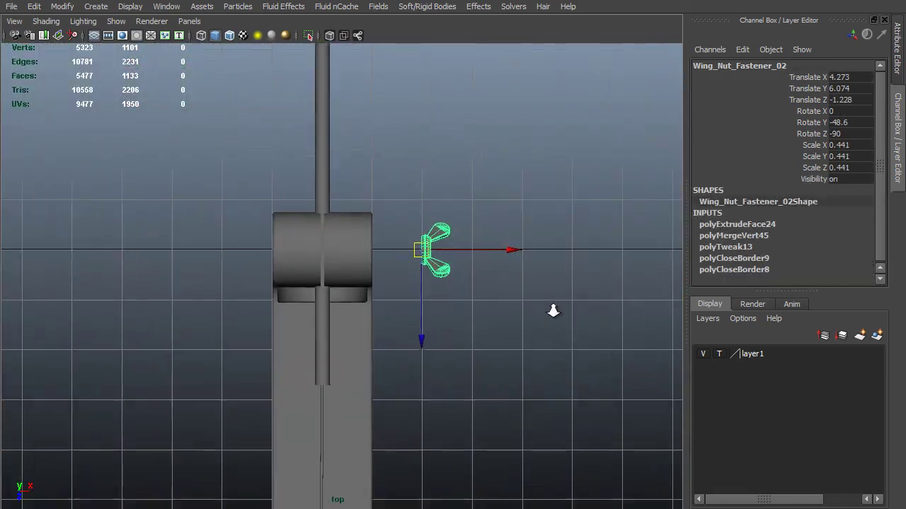
pyautogui.click(505, 252)
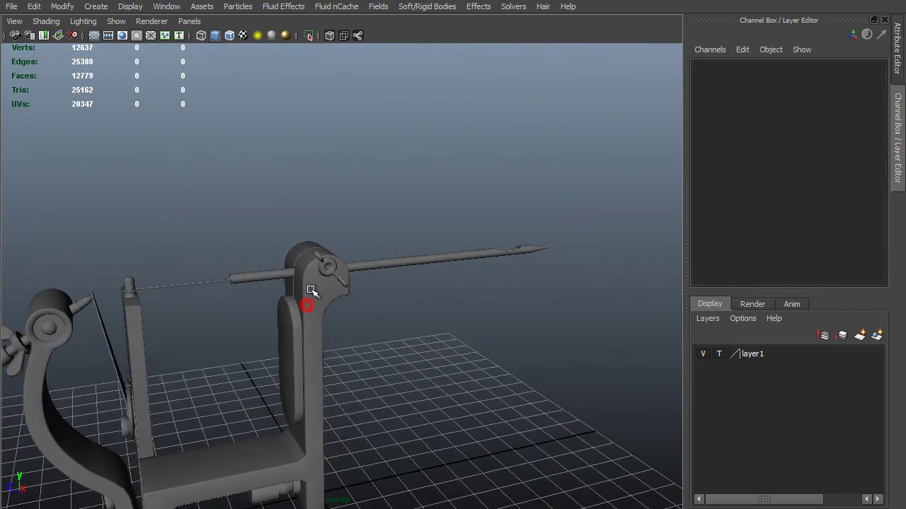
pyautogui.keyDown('alt'); pyautogui.moveTo(427, 257); pyautogui.dragTo(505, 263); pyautogui.keyUp('alt')
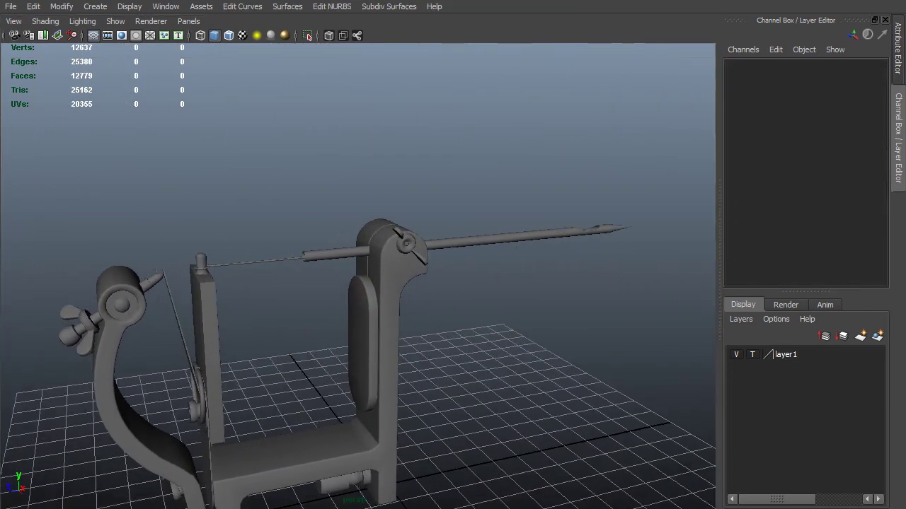